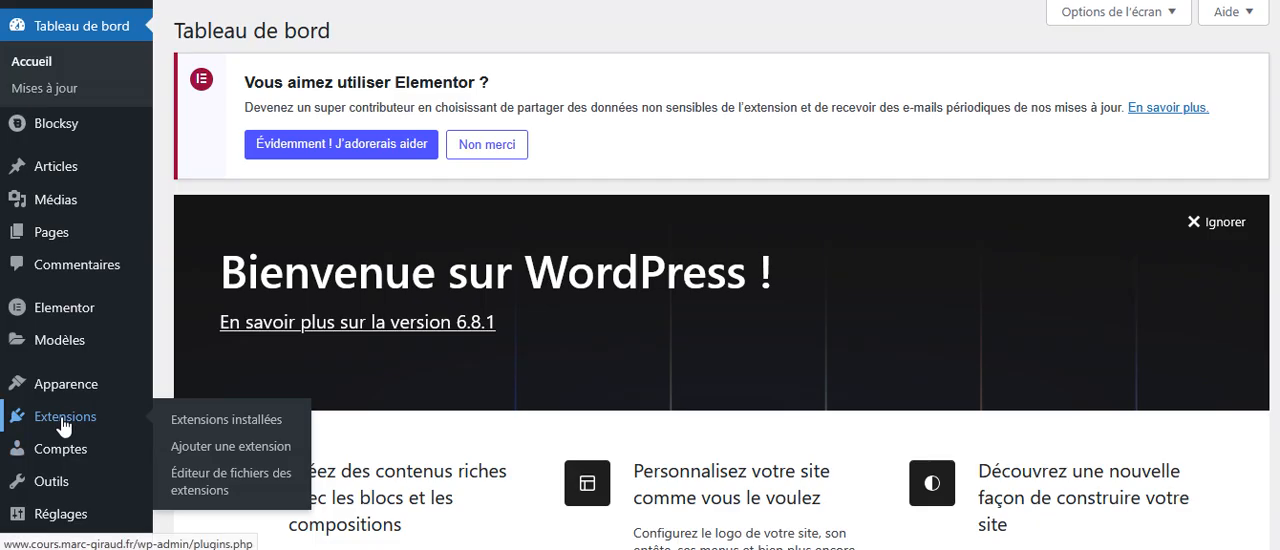
Search the WordPress plugin directory for "premium addons" from the page for adding a new extension.
{"action": "left_click", "coordinate": [22, 425]}
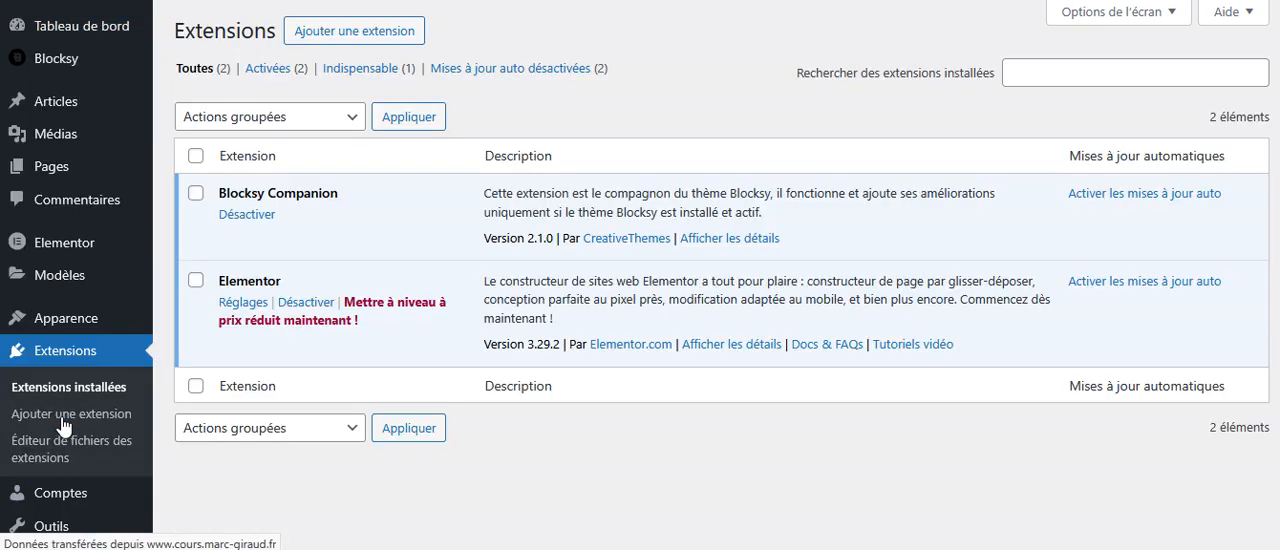
{"action": "left_click", "coordinate": [333, 38]}
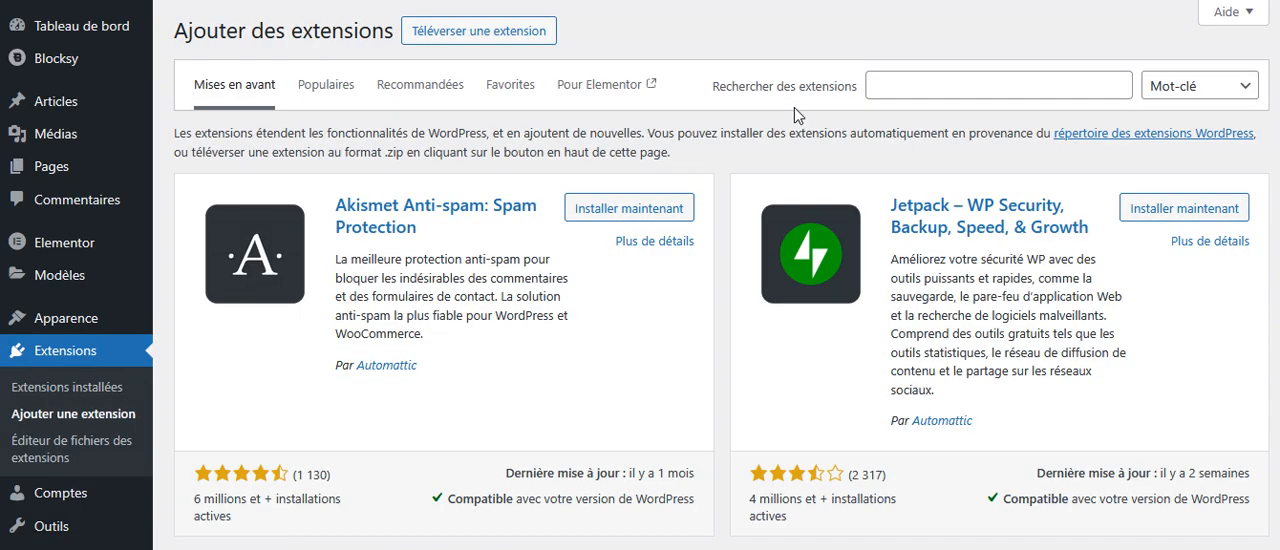
{"action": "left_click", "coordinate": [940, 88]}
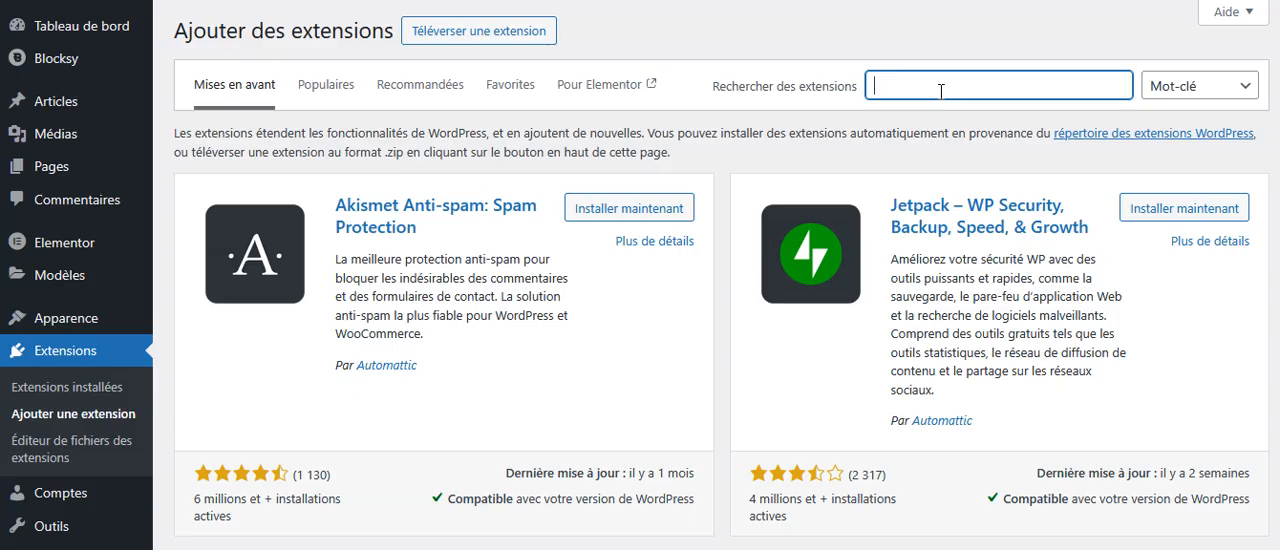
{"action": "type", "text": "pre"}
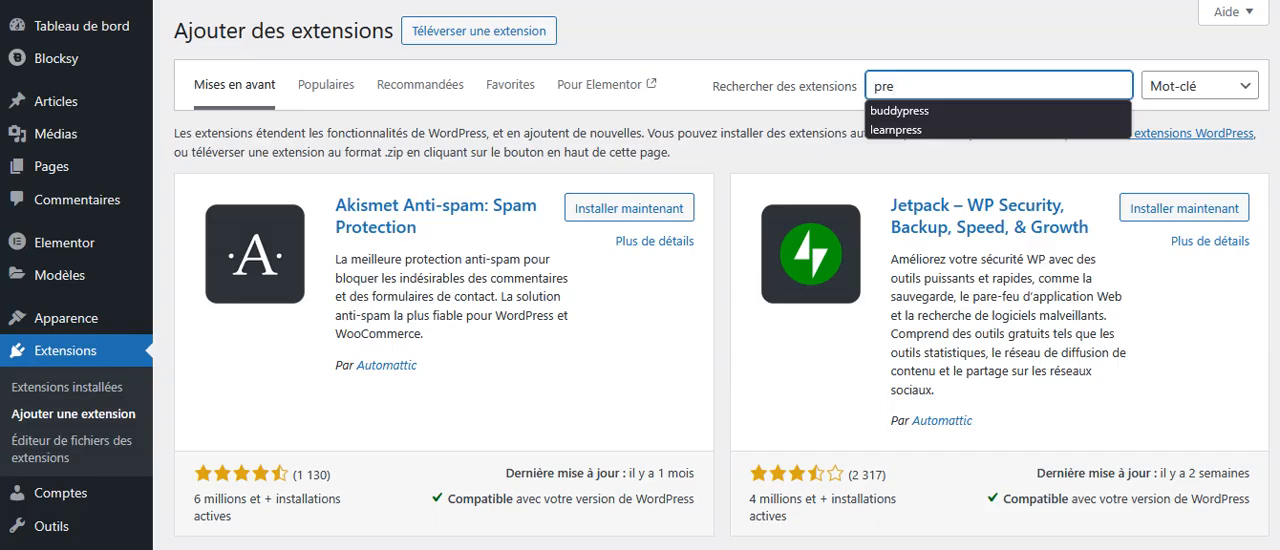
{"action": "type", "text": "ùim"}
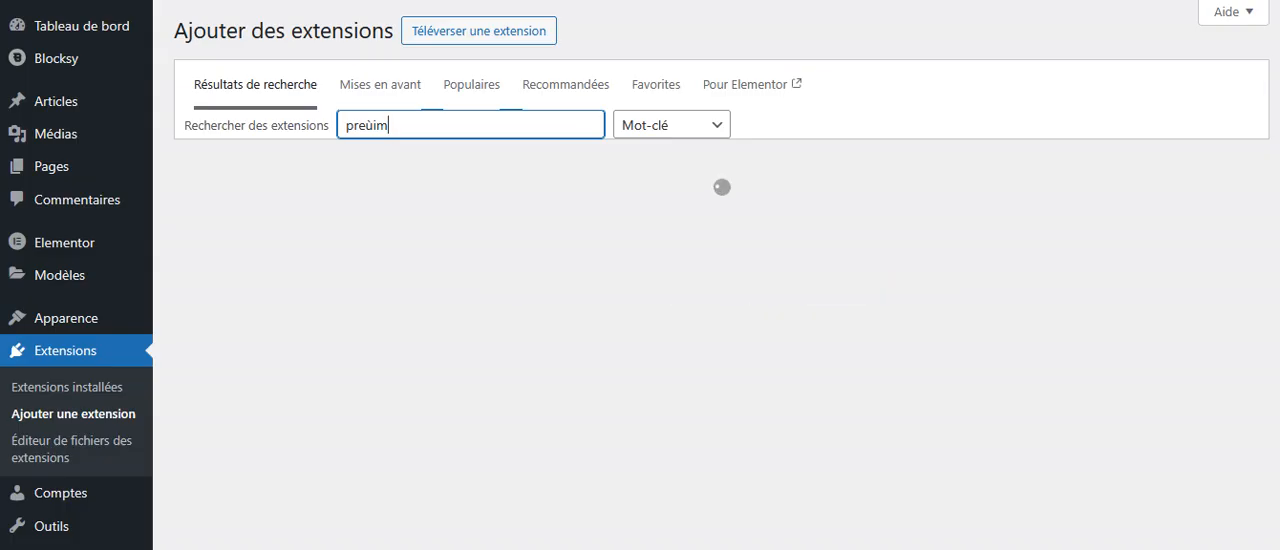
{"action": "key", "text": "BackSpace"}
{"action": "key", "text": "BackSpace"}
{"action": "key", "text": "BackSpace"}
{"action": "type", "text": "mium"}
{"action": "type", "text": "addon"}
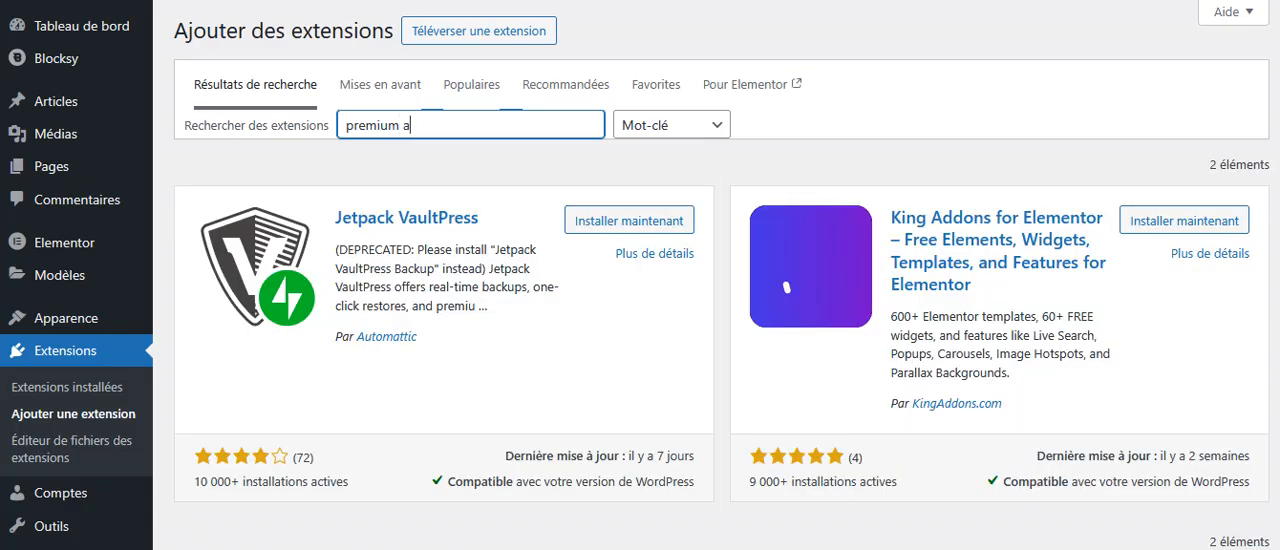
{"action": "type", "text": "s"}
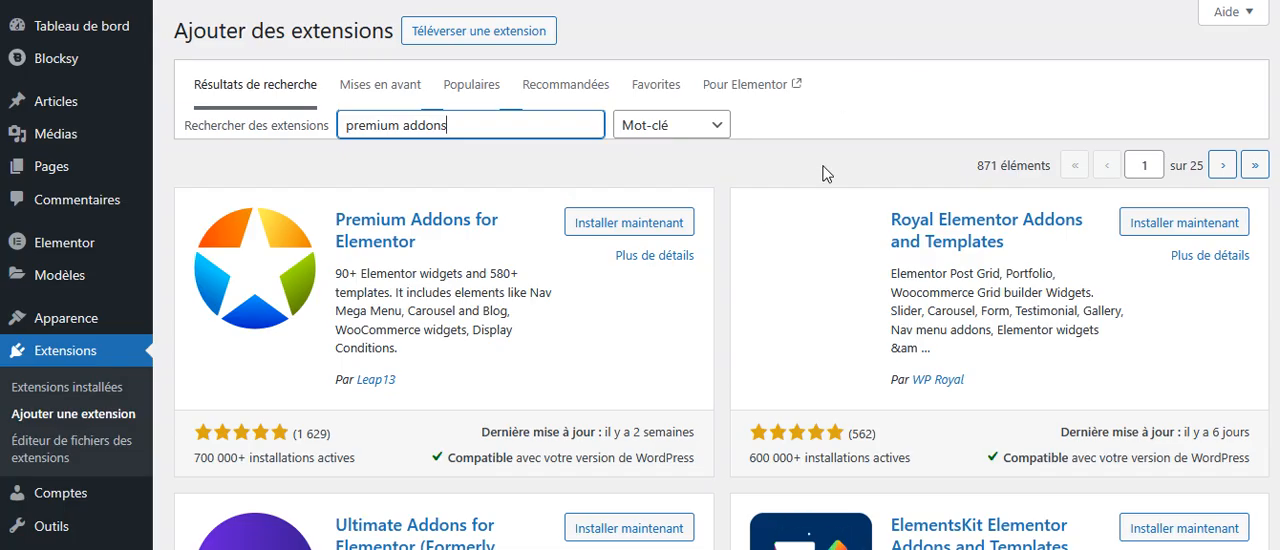
Install and activate the Premium Addons for Elementor extension by Leap13.
{"action": "left_click", "coordinate": [598, 226]}
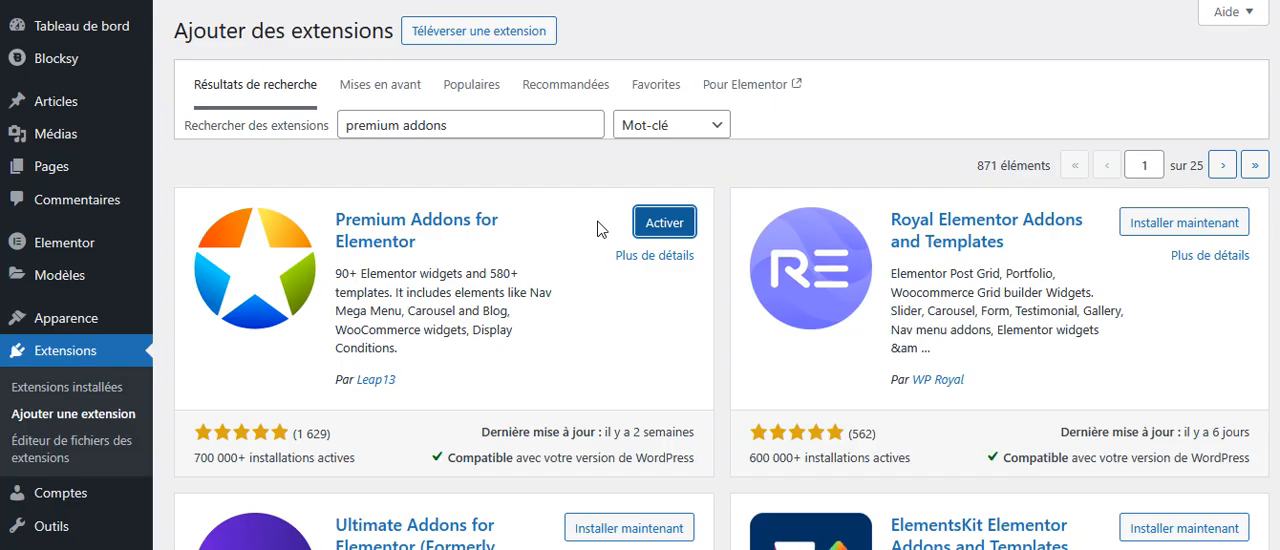
{"action": "left_click", "coordinate": [664, 223]}
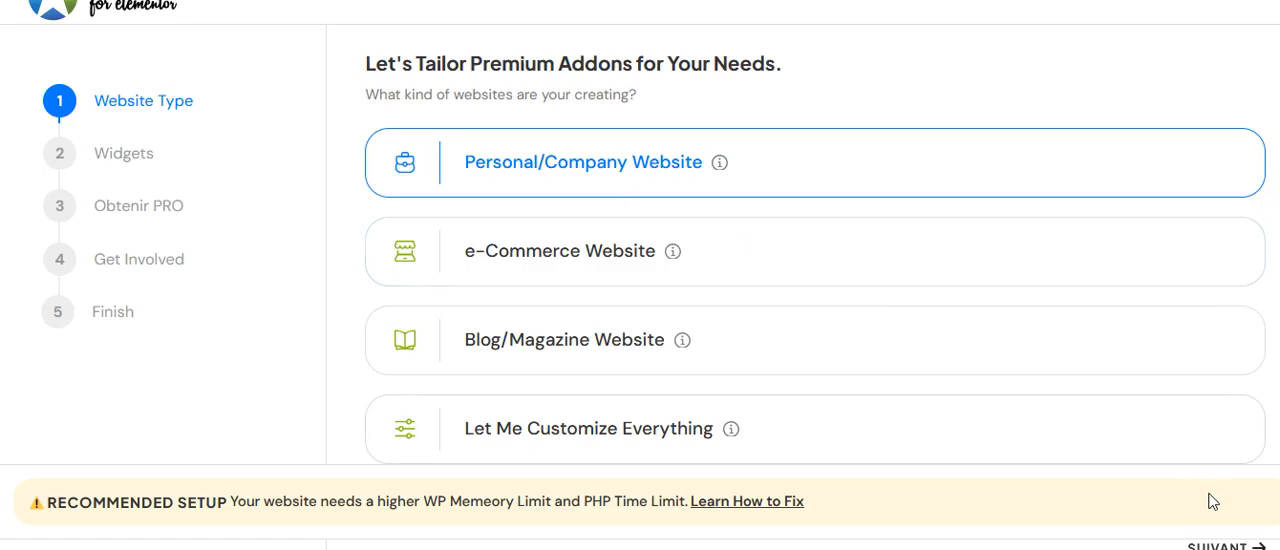
Complete the setup wizard as a Personal/Company Website with the recommended widgets, skipping the PRO upgrade and newsletter, and go to the dashboard.
{"action": "left_click", "coordinate": [1214, 545]}
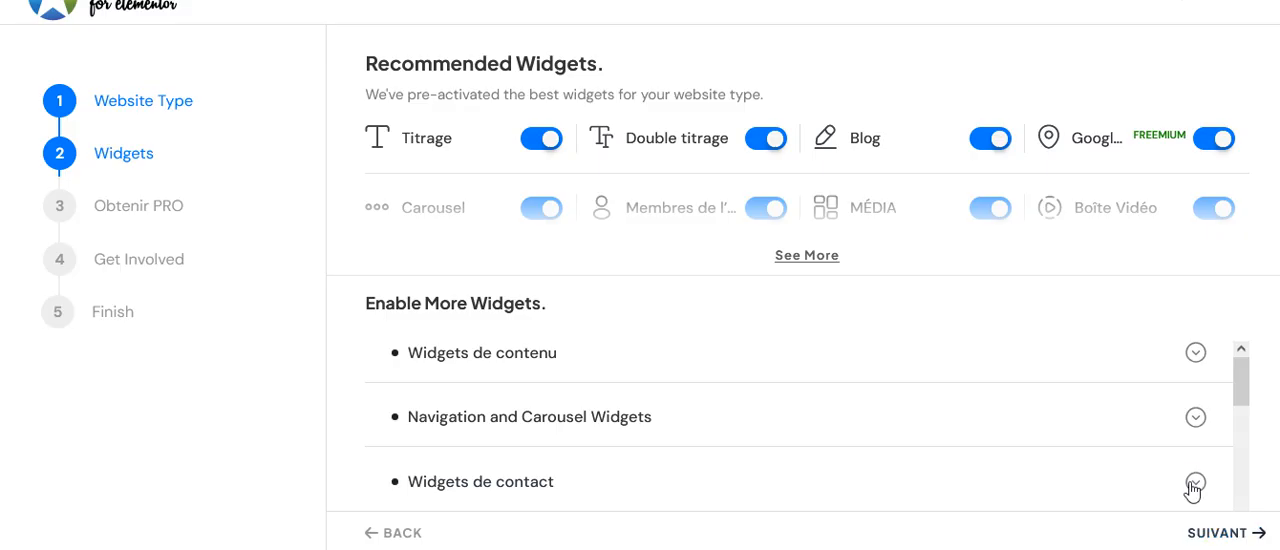
{"action": "left_click_drag", "start_coordinate": [1241, 397], "coordinate": [1236, 432]}
{"action": "left_click", "coordinate": [1203, 537]}
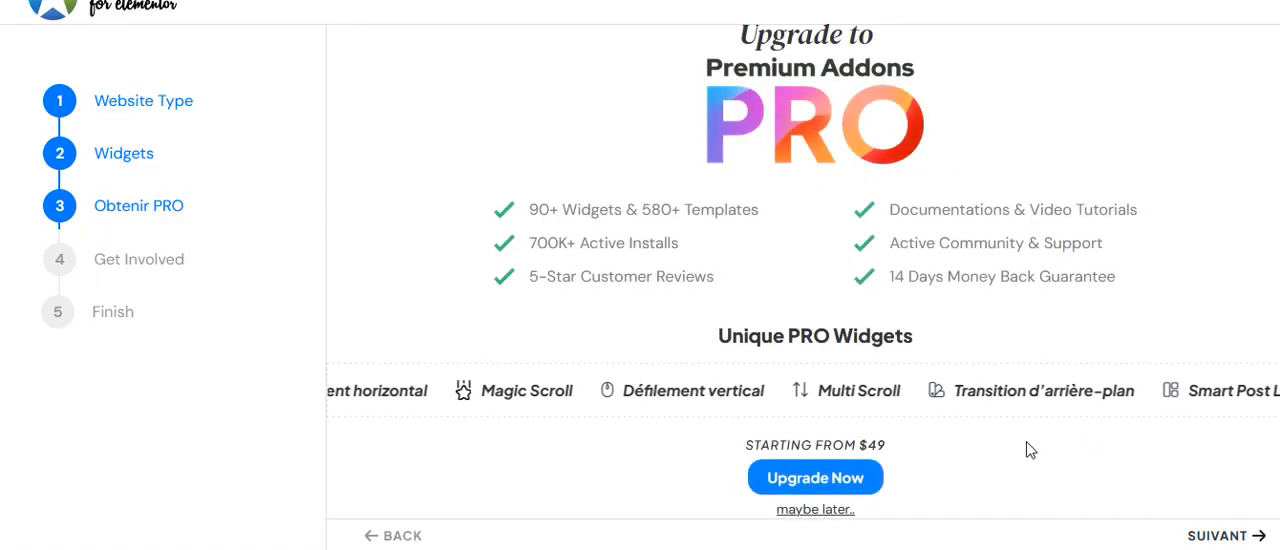
{"action": "left_click", "coordinate": [1200, 539]}
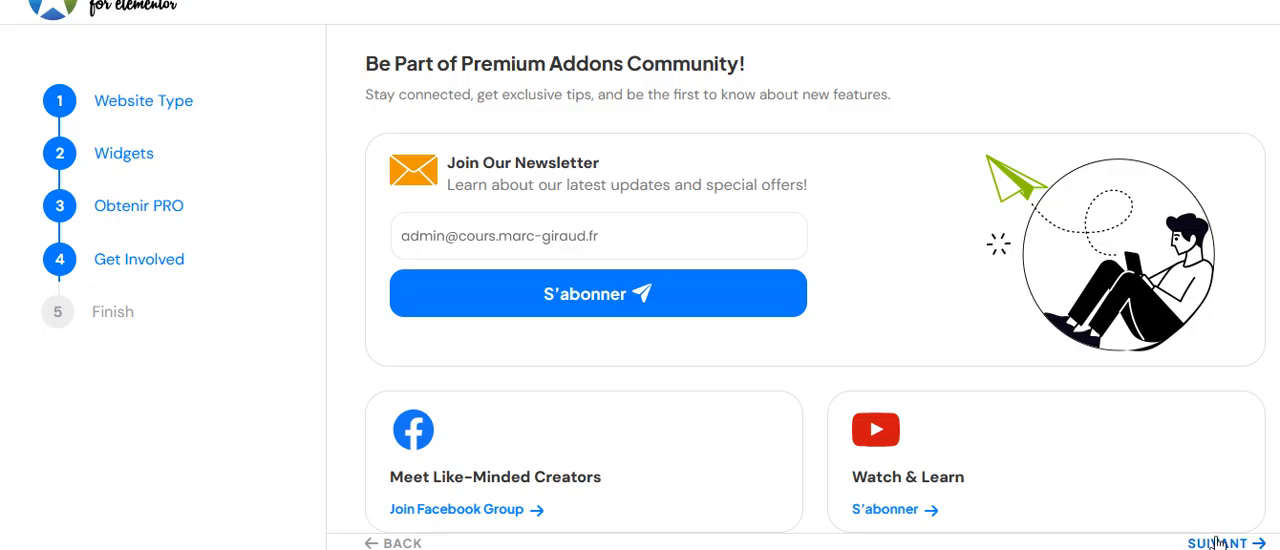
{"action": "left_click", "coordinate": [1217, 543]}
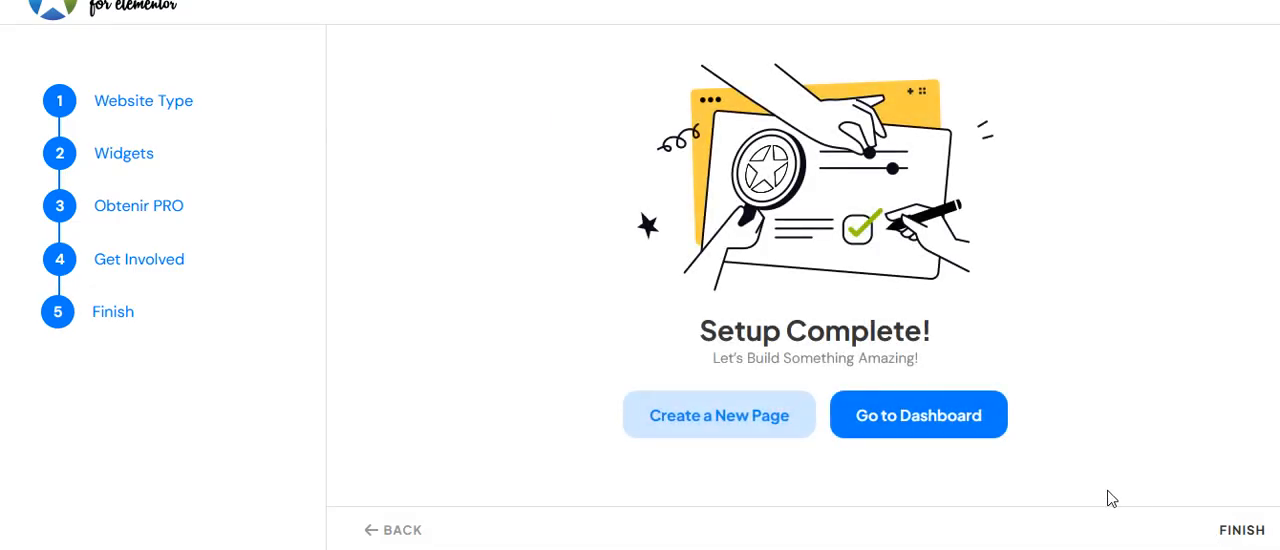
{"action": "left_click", "coordinate": [920, 420]}
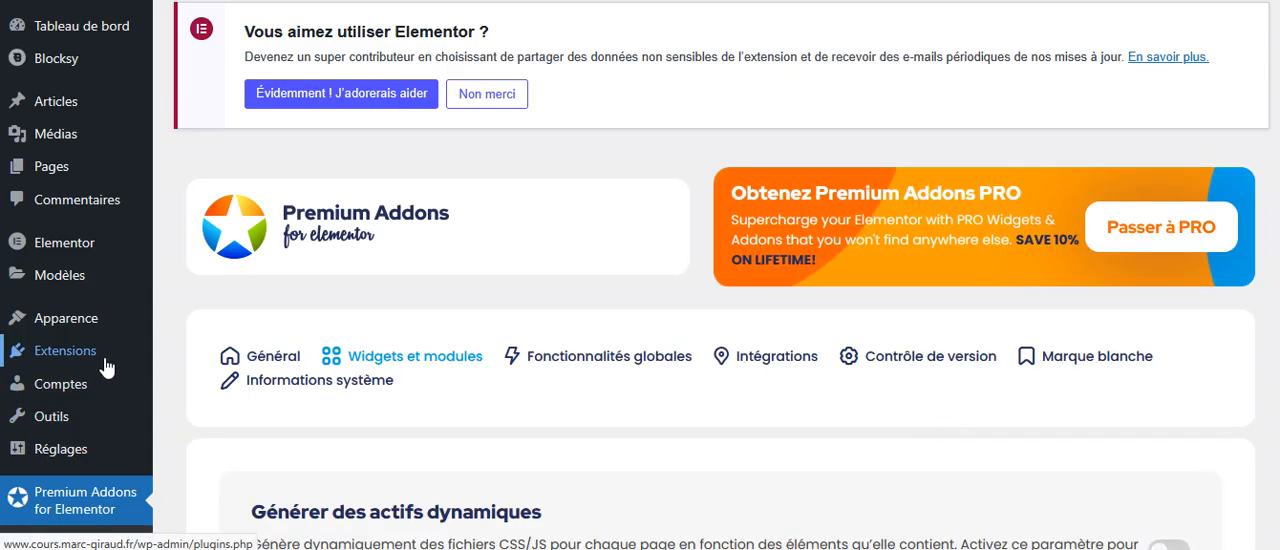
Open the Général settings of Premium Addons and look through the community, news and support sections.
{"action": "scroll", "coordinate": [81, 371], "scroll_direction": "down", "scroll_amount": 3}
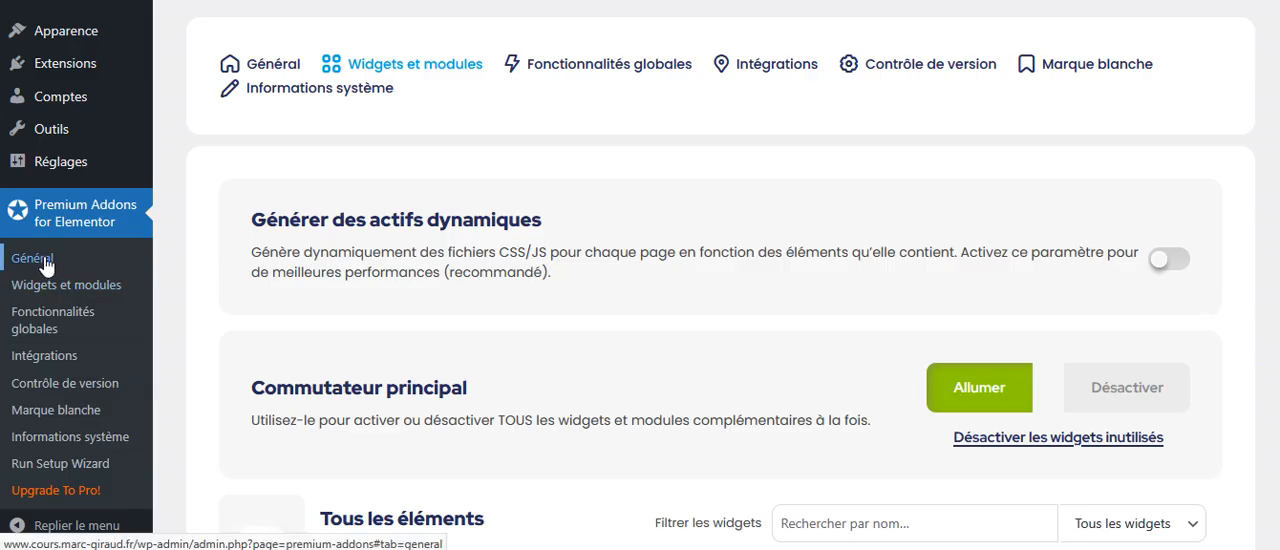
{"action": "left_click", "coordinate": [48, 266]}
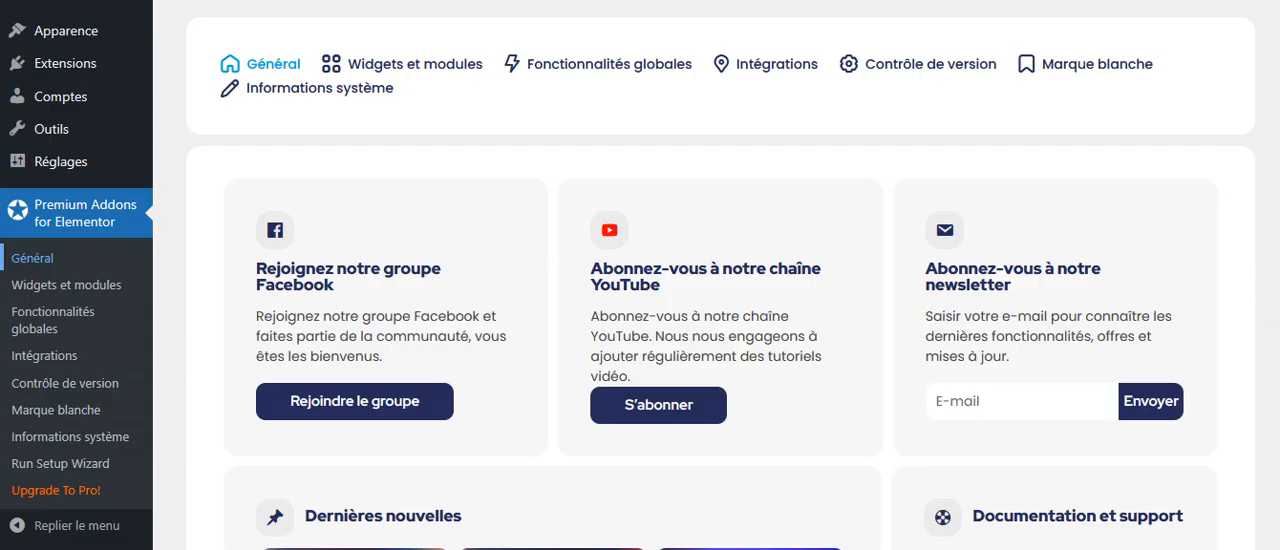
{"action": "scroll", "coordinate": [640, 275], "scroll_direction": "up", "scroll_amount": 1}
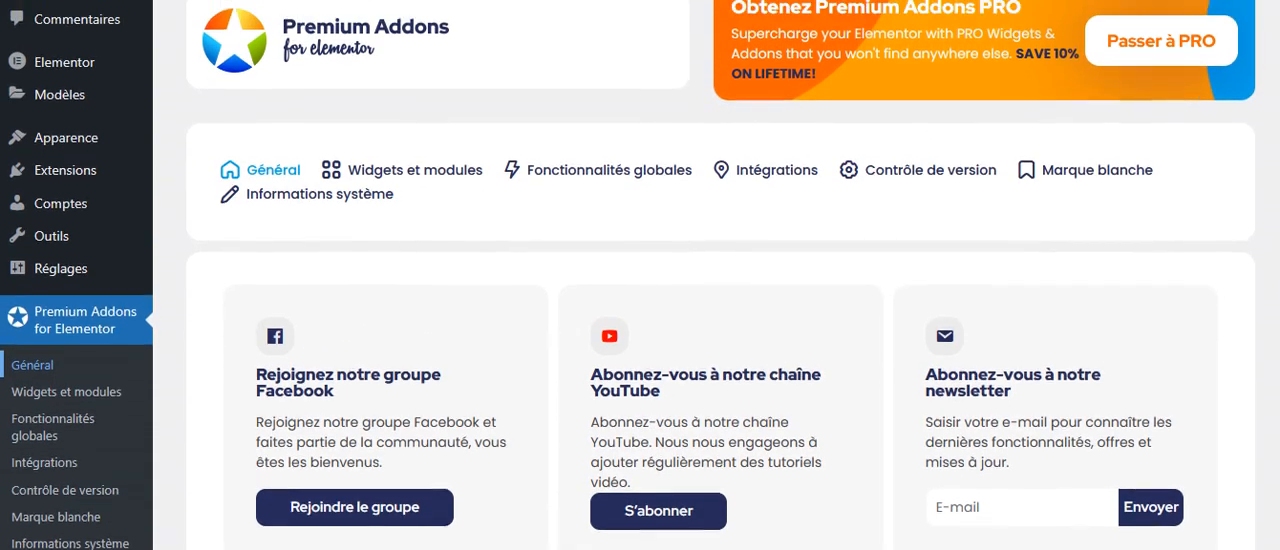
{"action": "scroll", "coordinate": [640, 275], "scroll_direction": "down", "scroll_amount": 3}
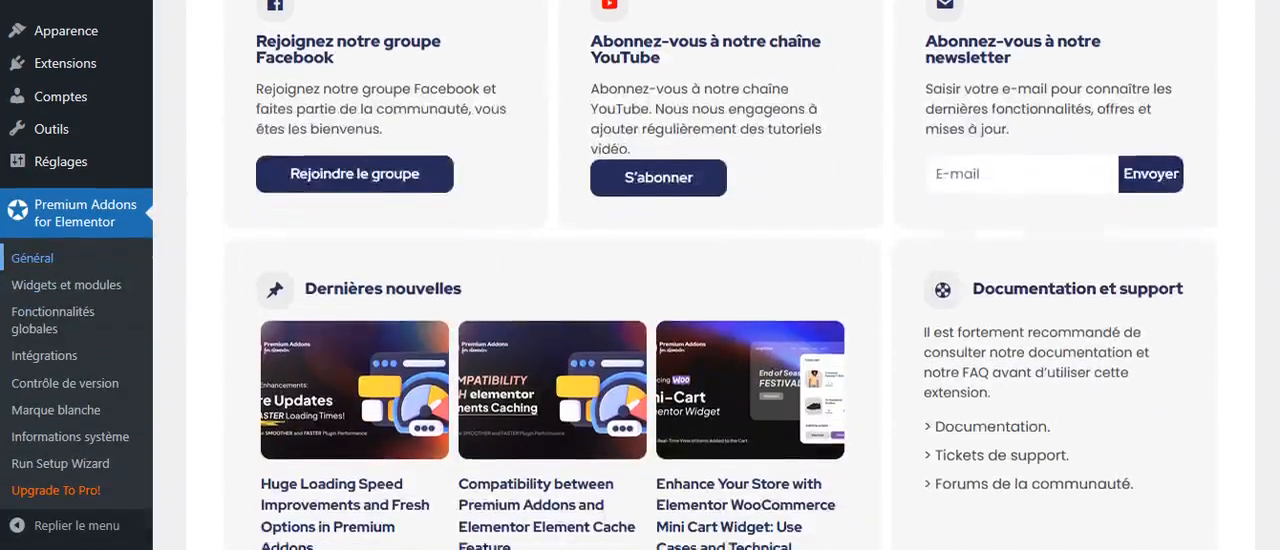
{"action": "scroll", "coordinate": [640, 275], "scroll_direction": "down", "scroll_amount": 1}
{"action": "scroll", "coordinate": [640, 275], "scroll_direction": "up", "scroll_amount": 1}
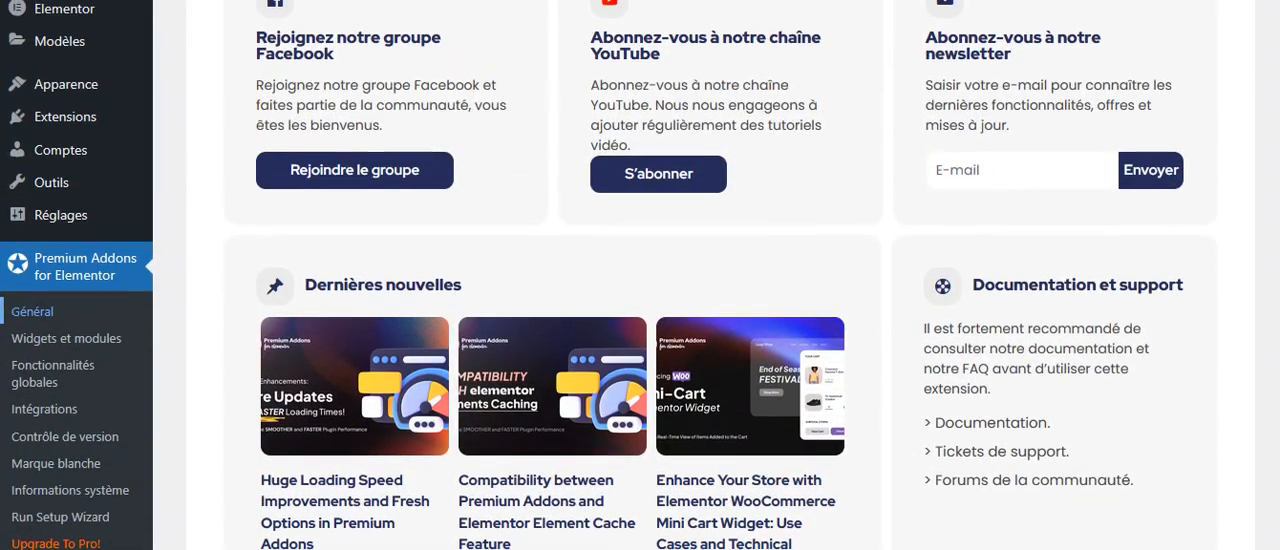
Enable all Premium Addons widgets and modules at once with the Commutateur principal in Widgets et modules.
{"action": "left_click", "coordinate": [100, 341]}
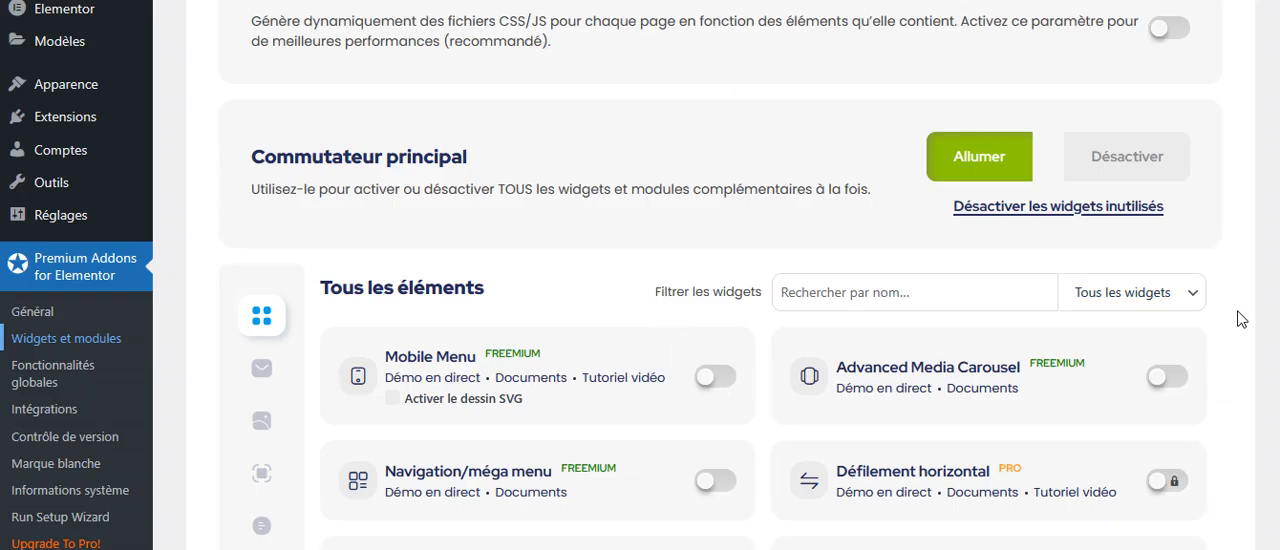
{"action": "scroll", "coordinate": [640, 300], "scroll_direction": "down", "scroll_amount": 2}
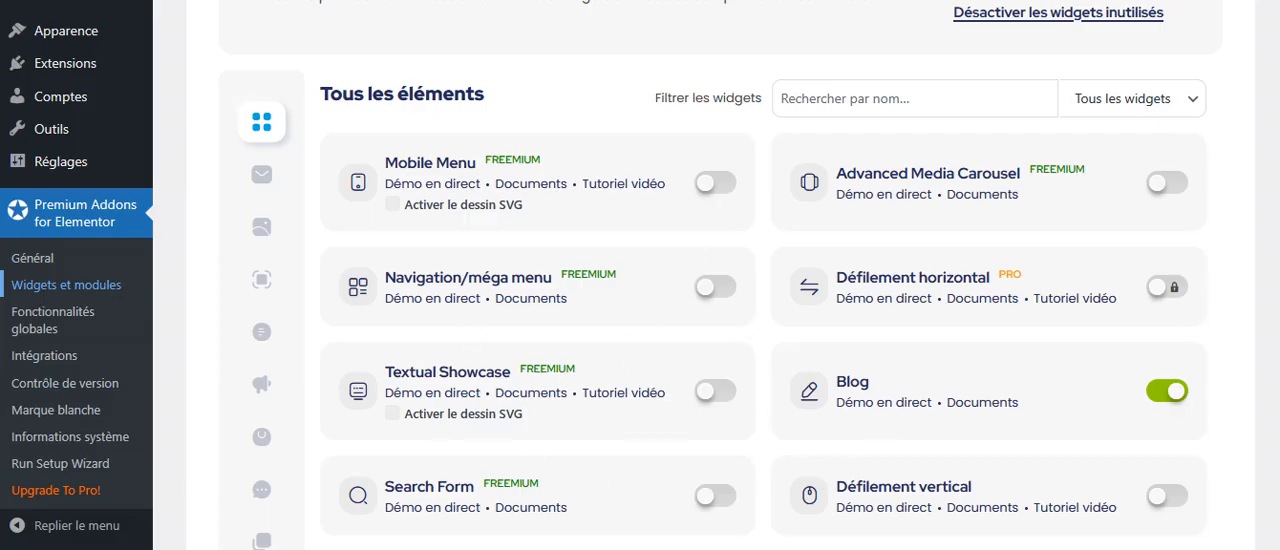
{"action": "scroll", "coordinate": [712, 300], "scroll_direction": "down", "scroll_amount": 4}
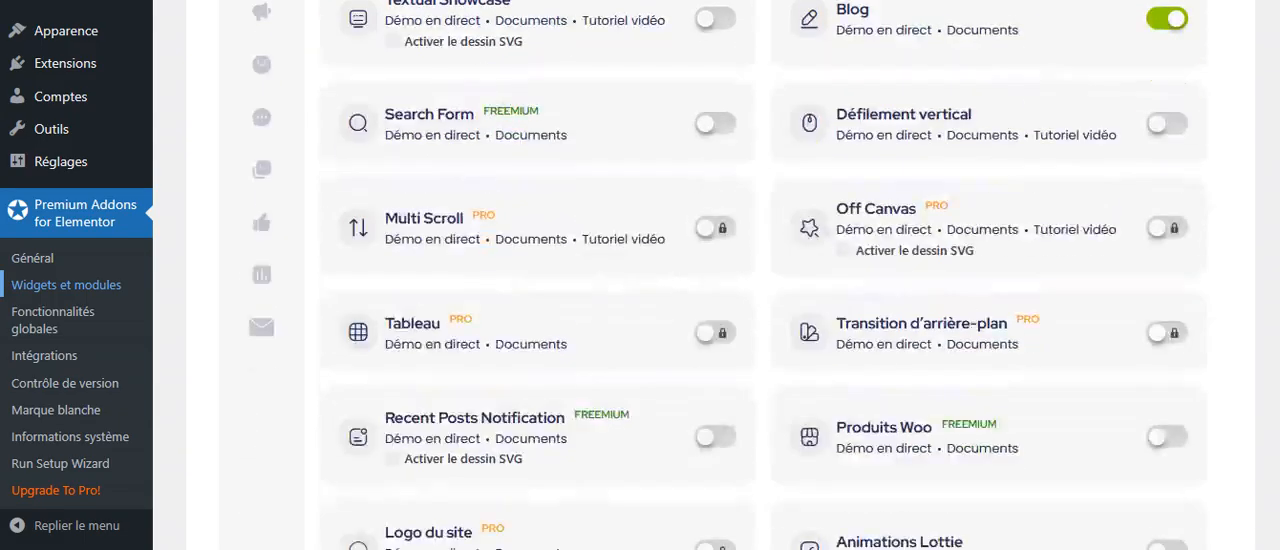
{"action": "scroll", "coordinate": [712, 300], "scroll_direction": "down", "scroll_amount": 1}
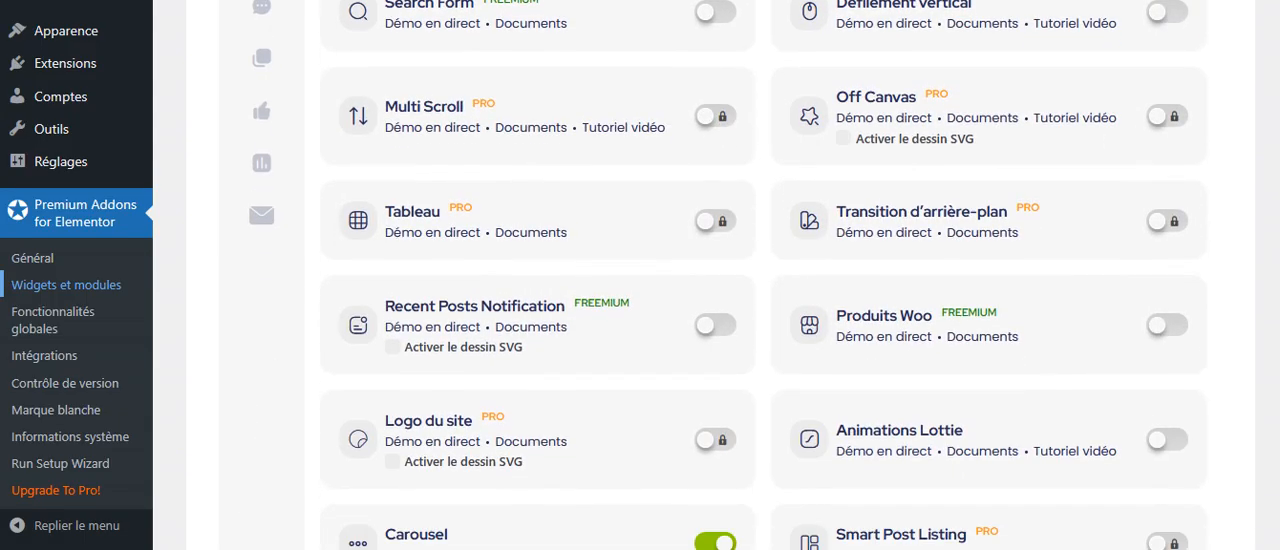
{"action": "scroll", "coordinate": [712, 300], "scroll_direction": "up", "scroll_amount": 3}
{"action": "scroll", "coordinate": [712, 300], "scroll_direction": "up", "scroll_amount": 2}
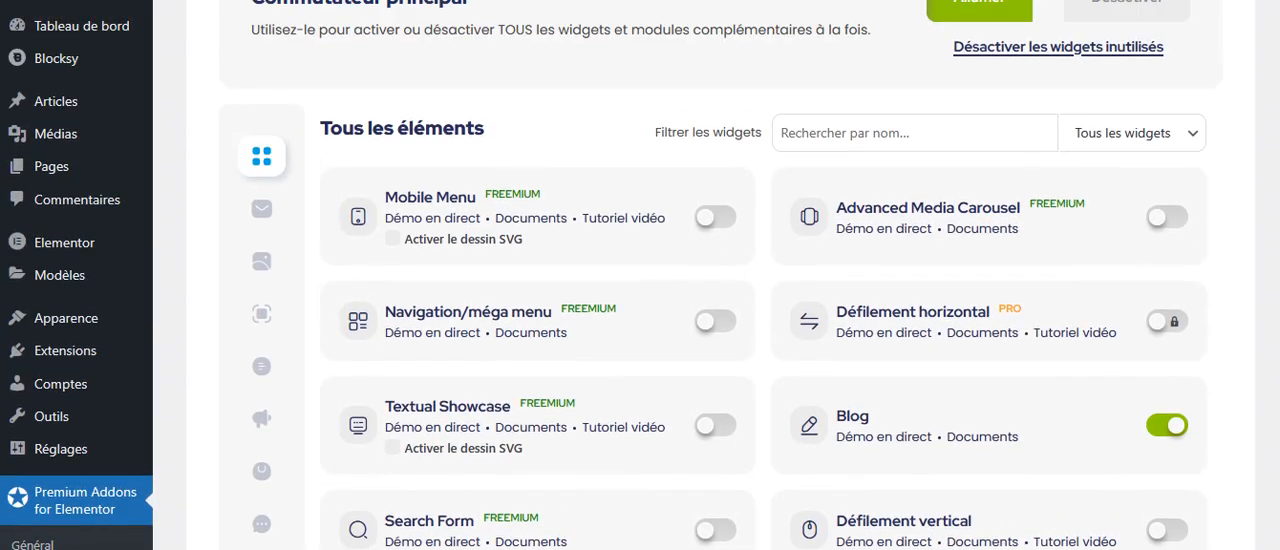
{"action": "scroll", "coordinate": [712, 300], "scroll_direction": "up", "scroll_amount": 1}
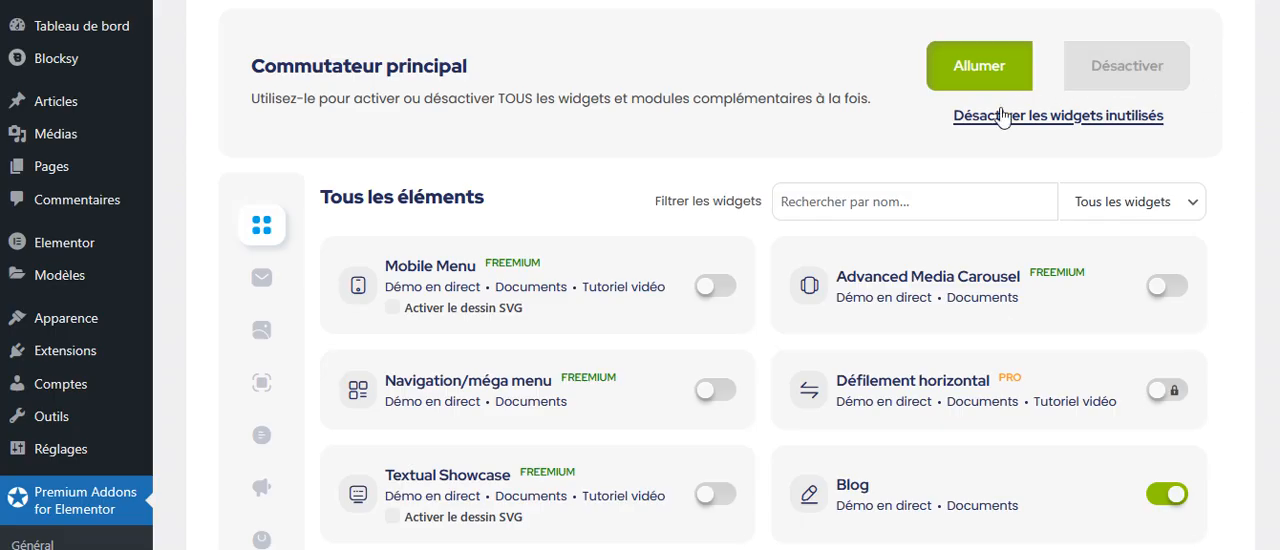
{"action": "left_click", "coordinate": [970, 80]}
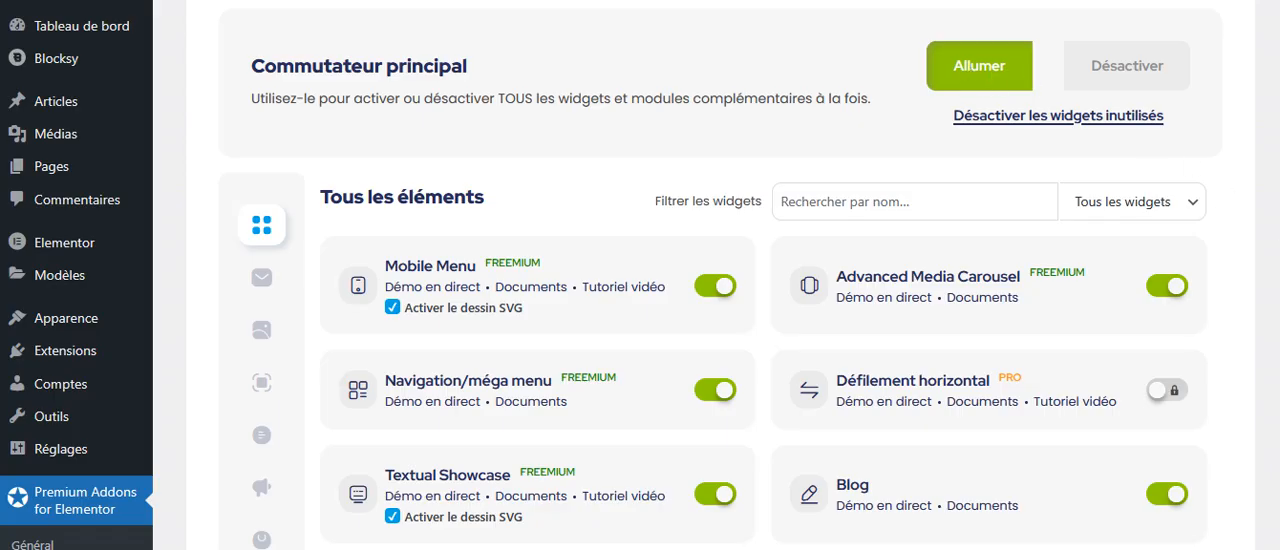
Examine the list of Premium Addons elements to see which widgets are enabled and which are reserved for PRO.
{"action": "scroll", "coordinate": [640, 300], "scroll_direction": "down", "scroll_amount": 6}
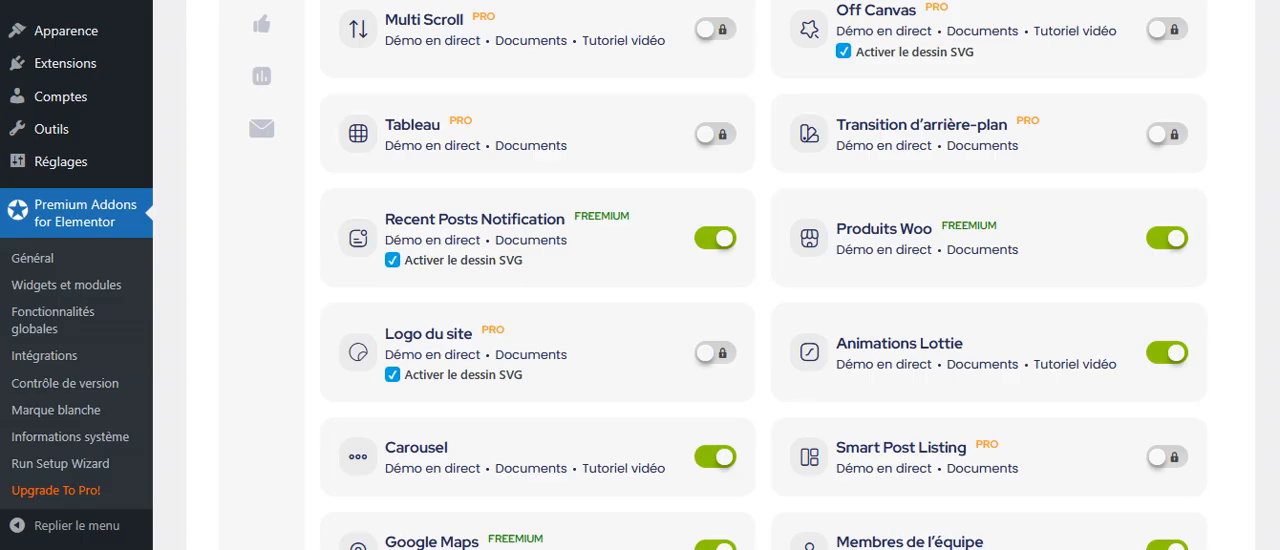
{"action": "scroll", "coordinate": [640, 275], "scroll_direction": "up", "scroll_amount": 1}
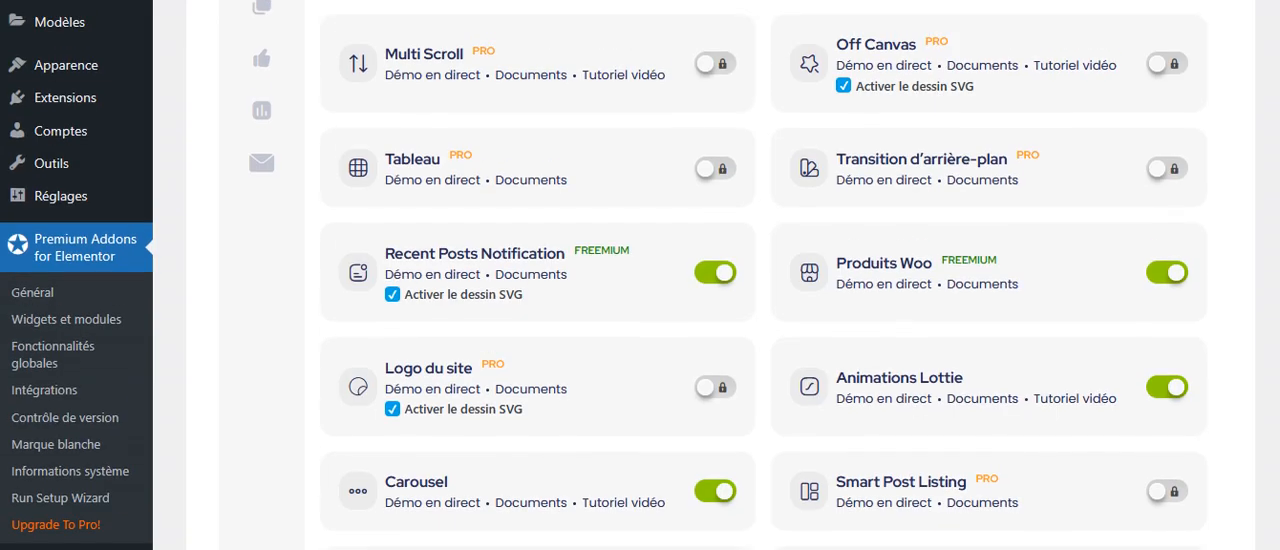
{"action": "scroll", "coordinate": [640, 275], "scroll_direction": "down", "scroll_amount": 2}
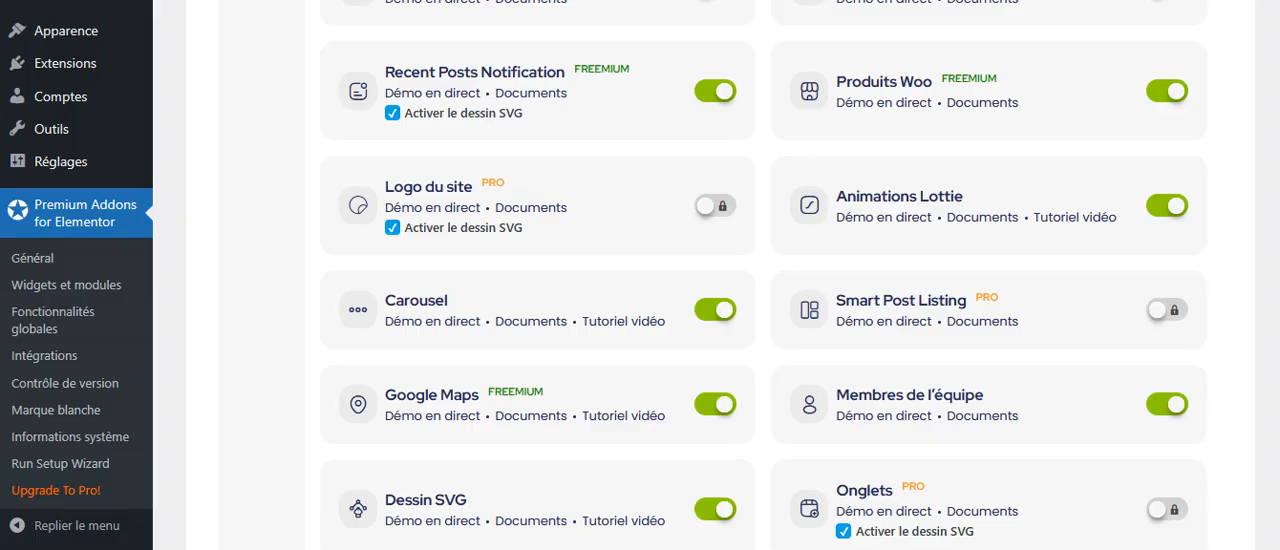
{"action": "scroll", "coordinate": [640, 275], "scroll_direction": "up", "scroll_amount": 3}
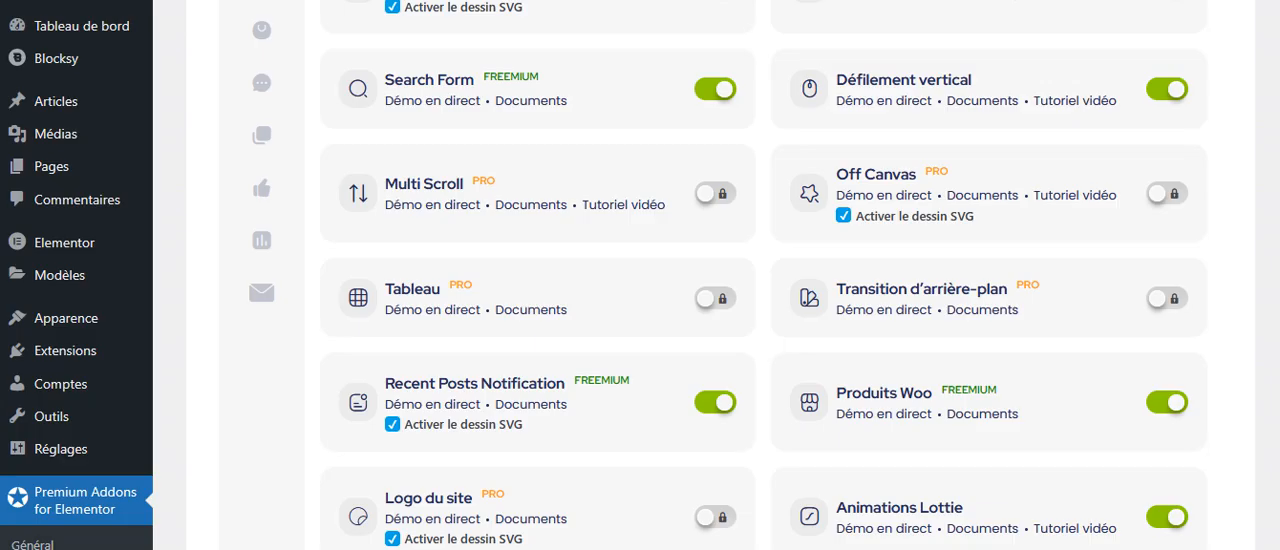
{"action": "scroll", "coordinate": [727, 275], "scroll_direction": "up", "scroll_amount": 3}
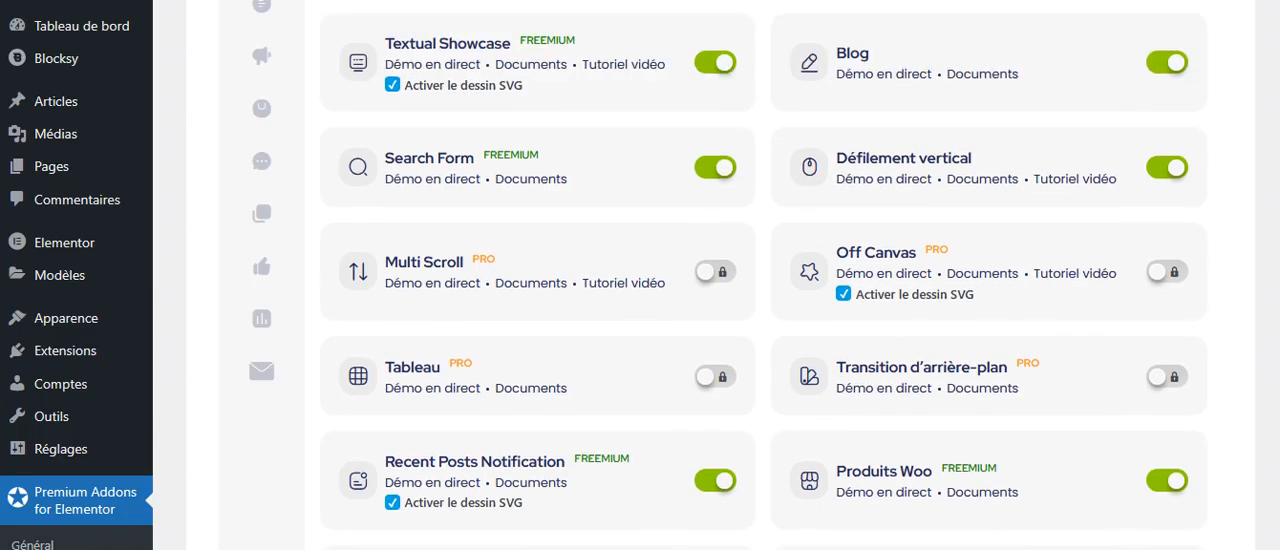
{"action": "scroll", "coordinate": [727, 275], "scroll_direction": "down", "scroll_amount": 4}
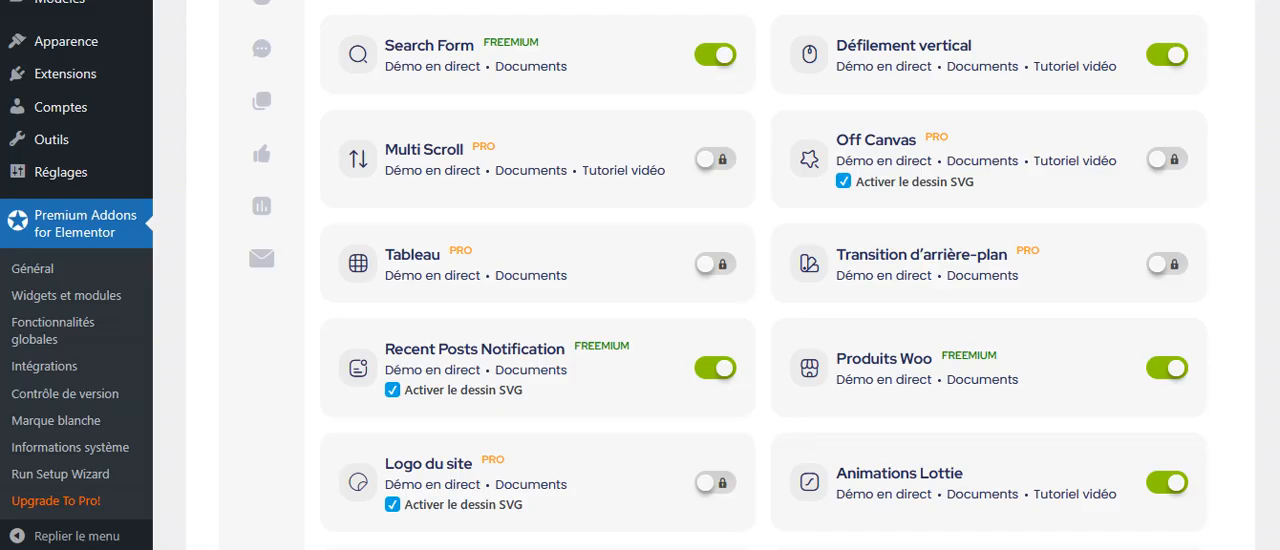
{"action": "scroll", "coordinate": [640, 275], "scroll_direction": "up", "scroll_amount": 5}
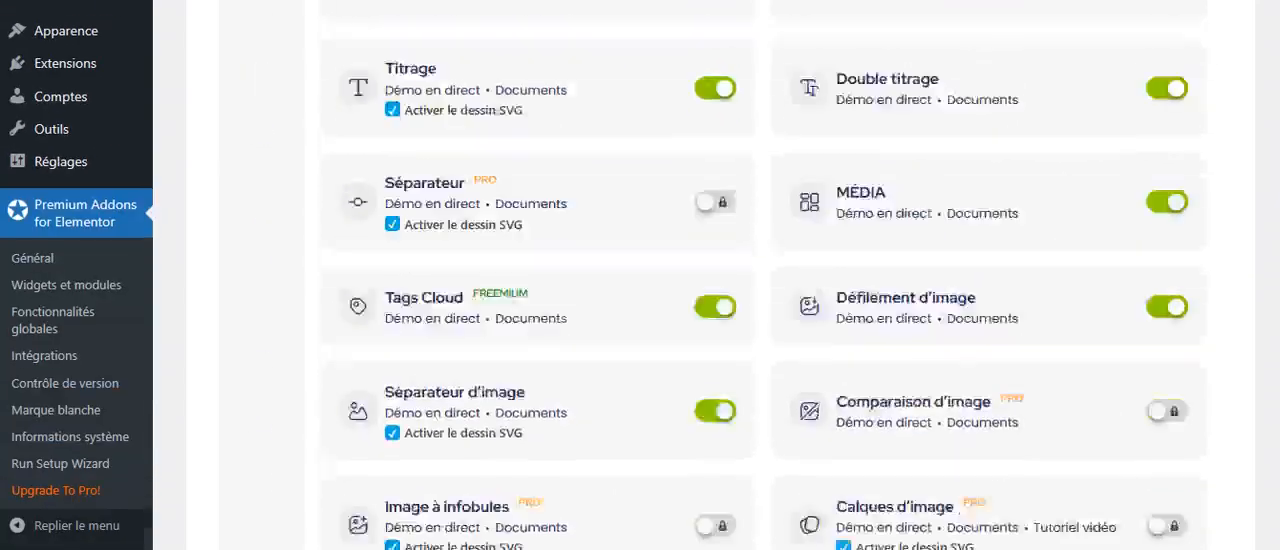
{"action": "scroll", "coordinate": [1275, 413], "scroll_direction": "down", "scroll_amount": 15}
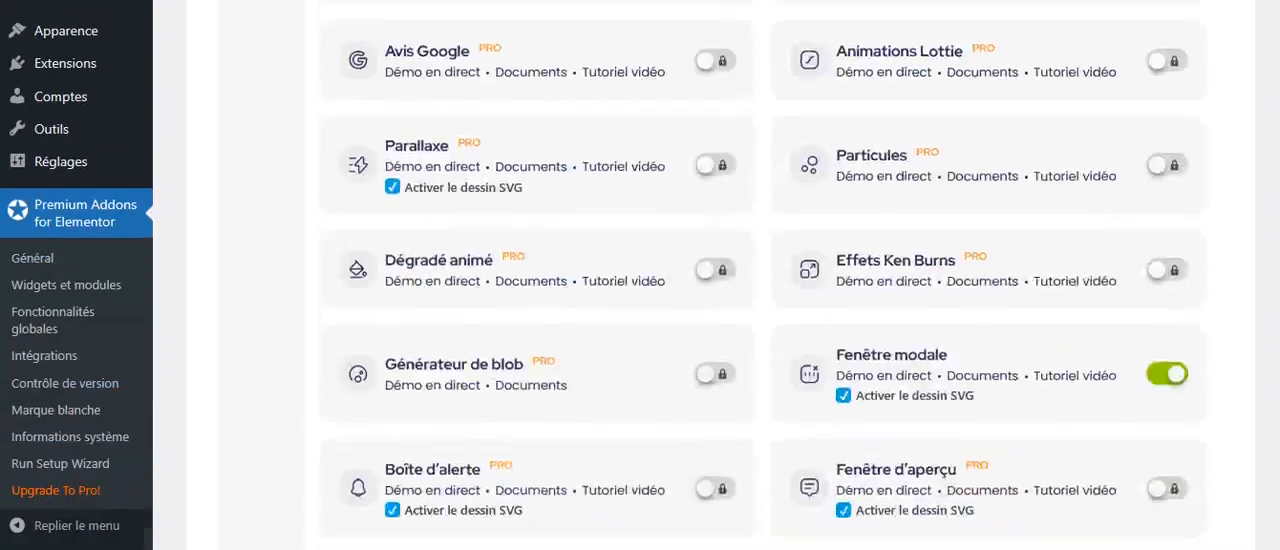
{"action": "scroll", "coordinate": [1270, 440], "scroll_direction": "down", "scroll_amount": 1}
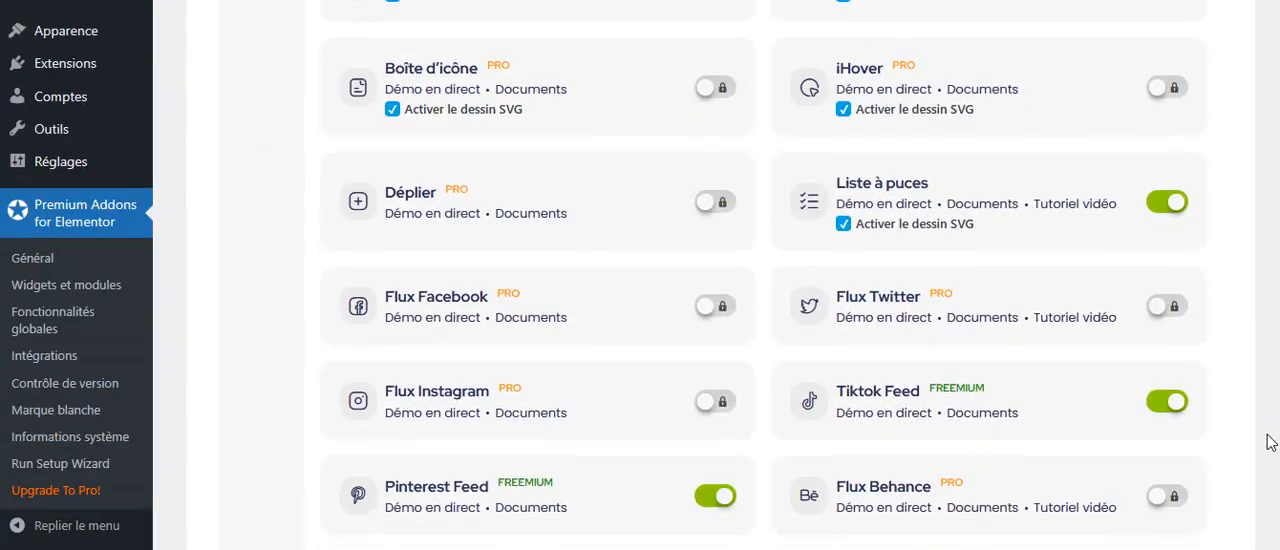
Open the Services page from the site's page list for editing in Elementor.
{"action": "scroll", "coordinate": [1266, 437], "scroll_direction": "up", "scroll_amount": 10}
{"action": "scroll", "coordinate": [1277, 290], "scroll_direction": "up", "scroll_amount": 7}
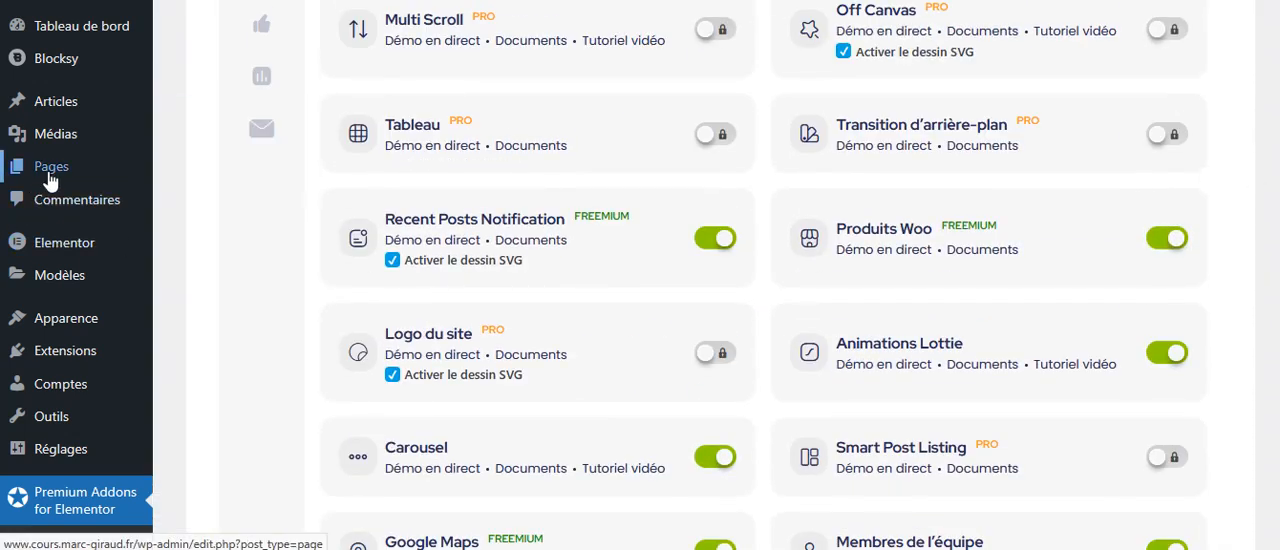
{"action": "mouse_move", "coordinate": [48, 176]}
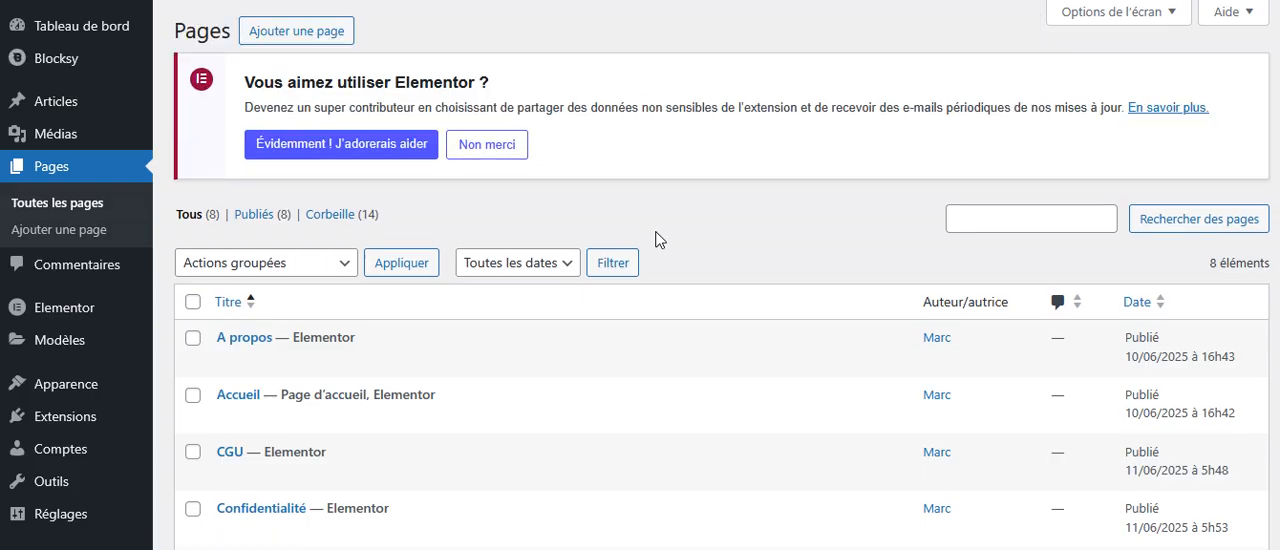
{"action": "scroll", "coordinate": [578, 350], "scroll_direction": "down", "scroll_amount": 1}
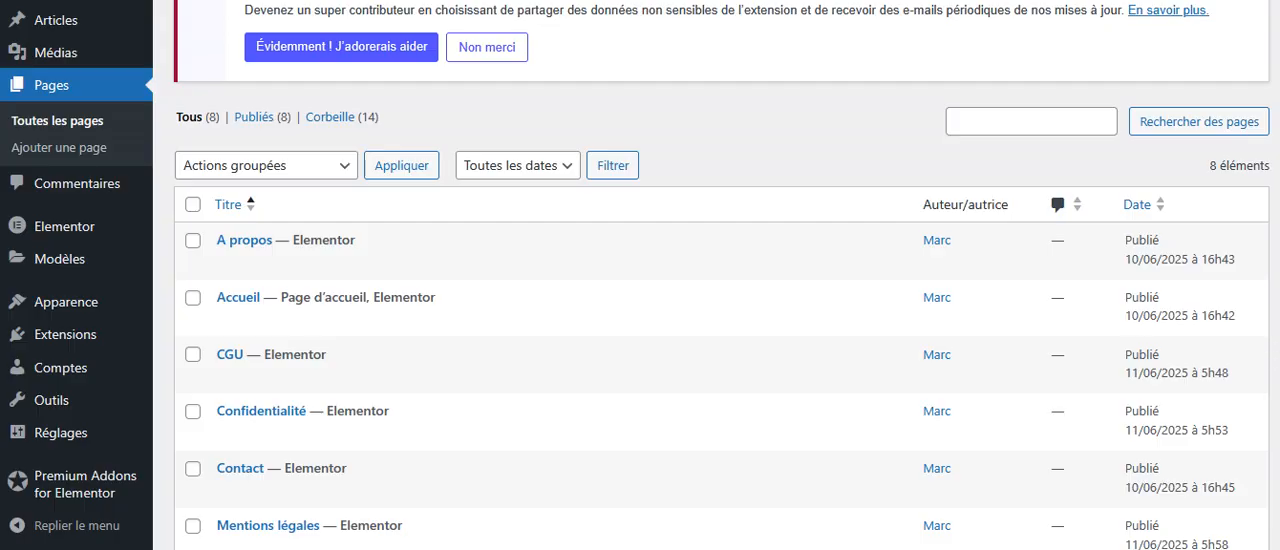
{"action": "scroll", "coordinate": [1271, 417], "scroll_direction": "down", "scroll_amount": 3}
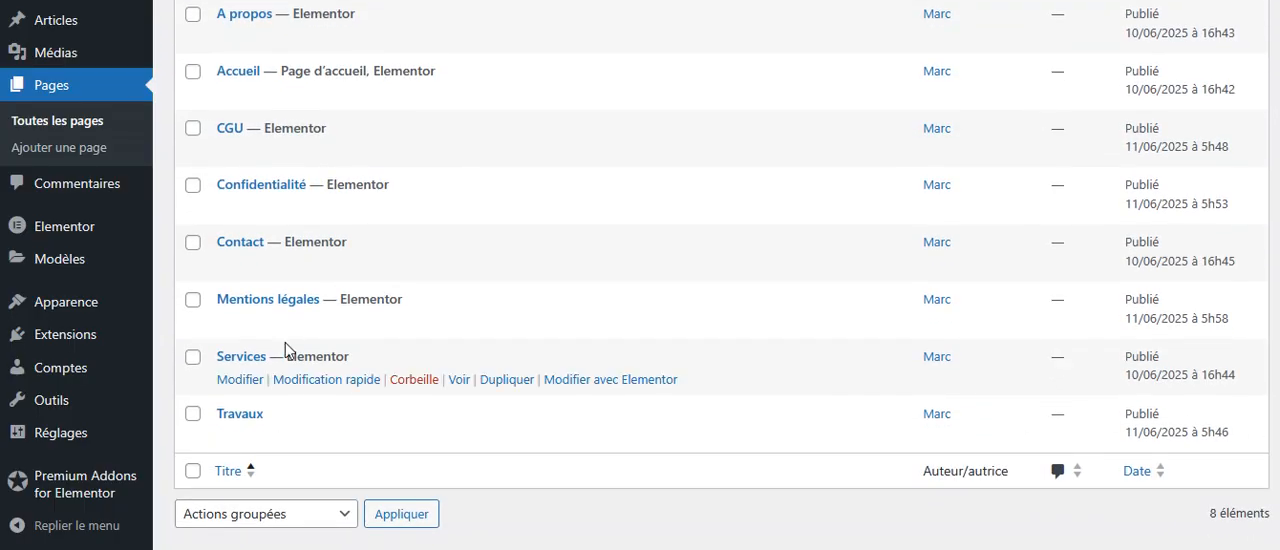
{"action": "left_click", "coordinate": [592, 380]}
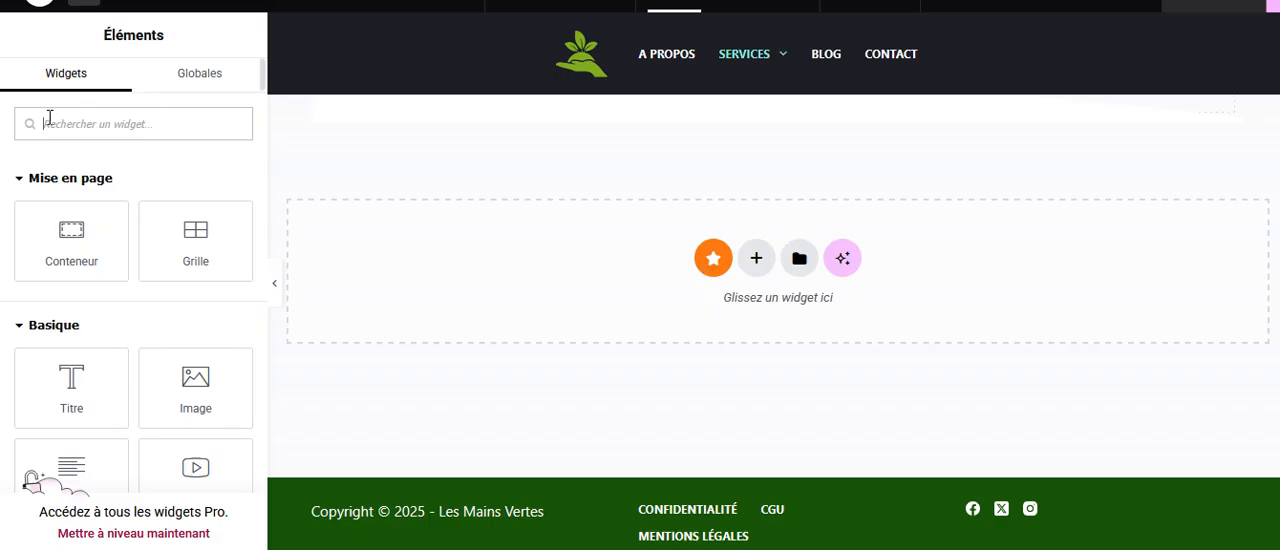
Collapse the Mise en page, Basique, Pro, Général and Lien en bio widget categories and bring the Modules premium category into view.
{"action": "left_click", "coordinate": [22, 180]}
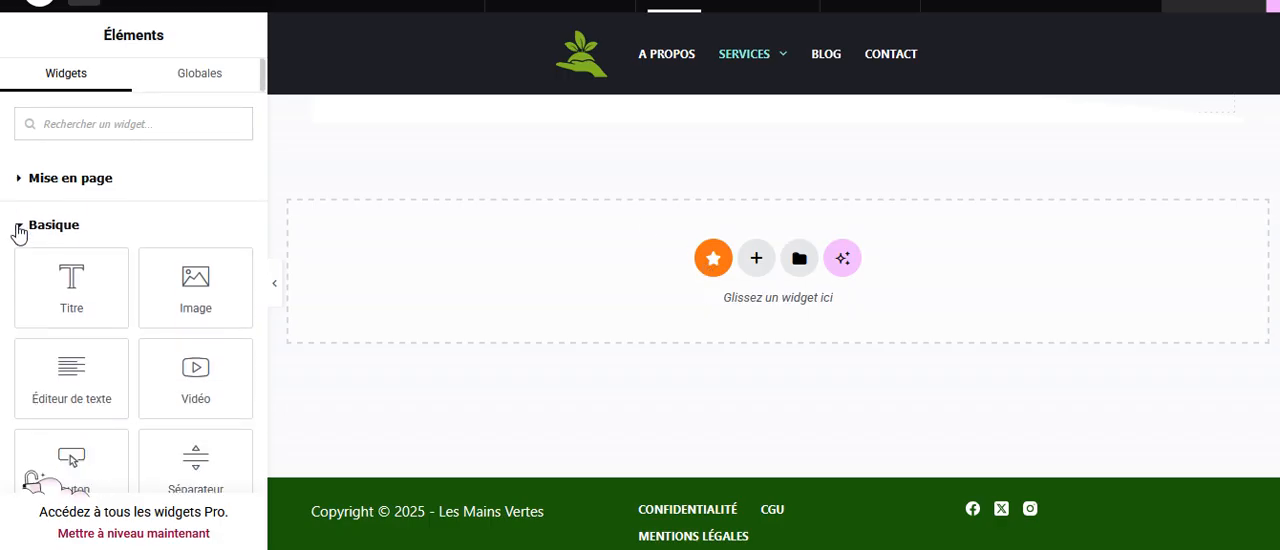
{"action": "left_click", "coordinate": [18, 228]}
{"action": "left_click", "coordinate": [14, 274]}
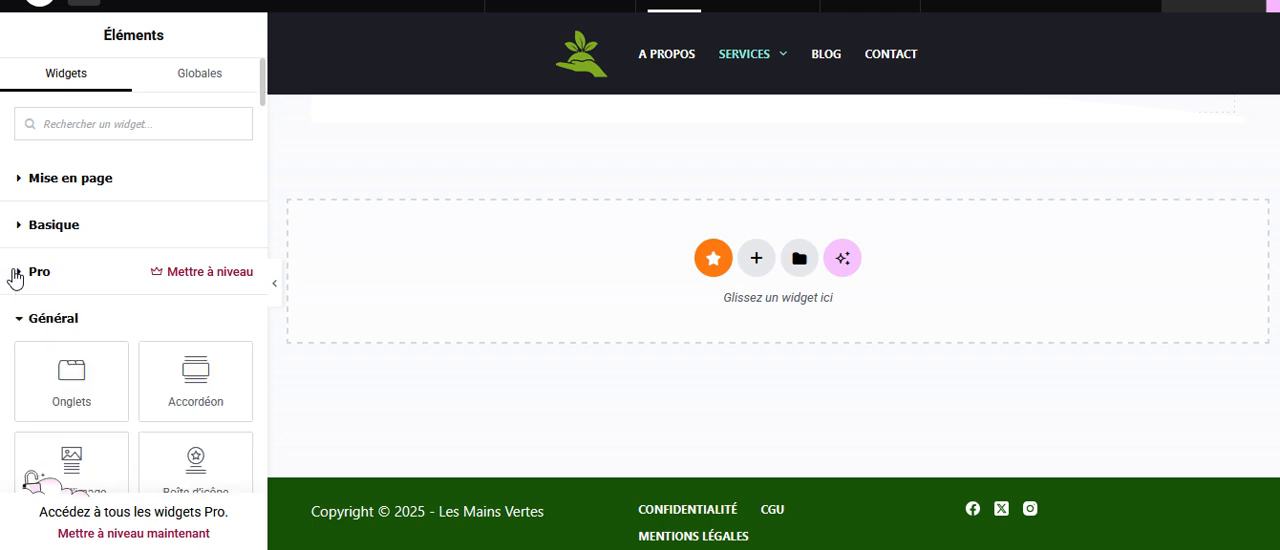
{"action": "left_click", "coordinate": [12, 322]}
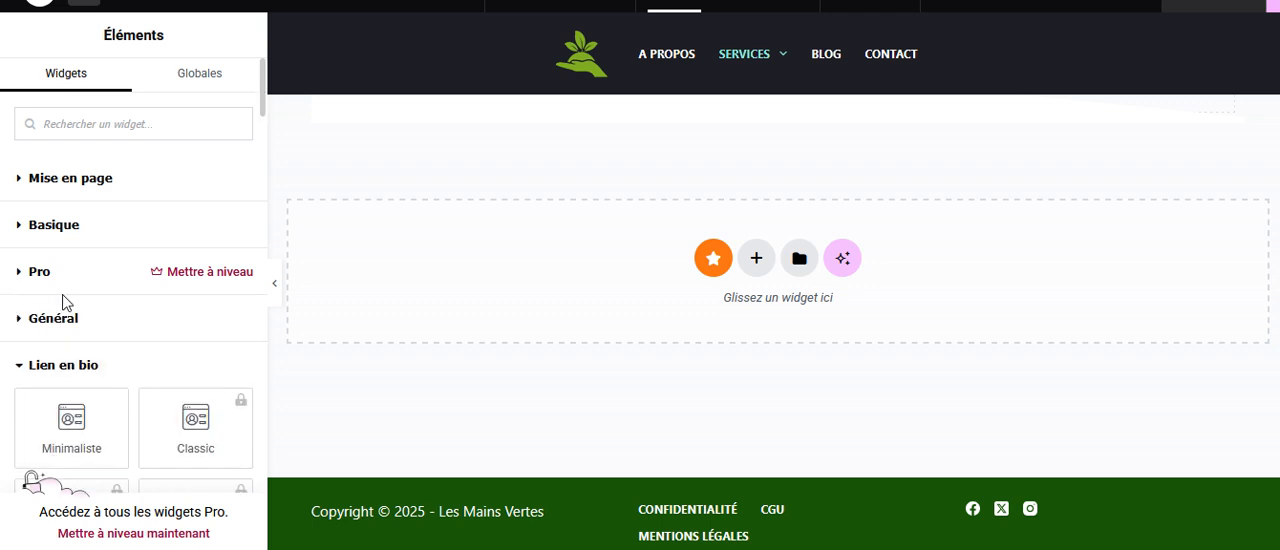
{"action": "scroll", "coordinate": [12, 290], "scroll_direction": "down", "scroll_amount": 1}
{"action": "left_click", "coordinate": [20, 276]}
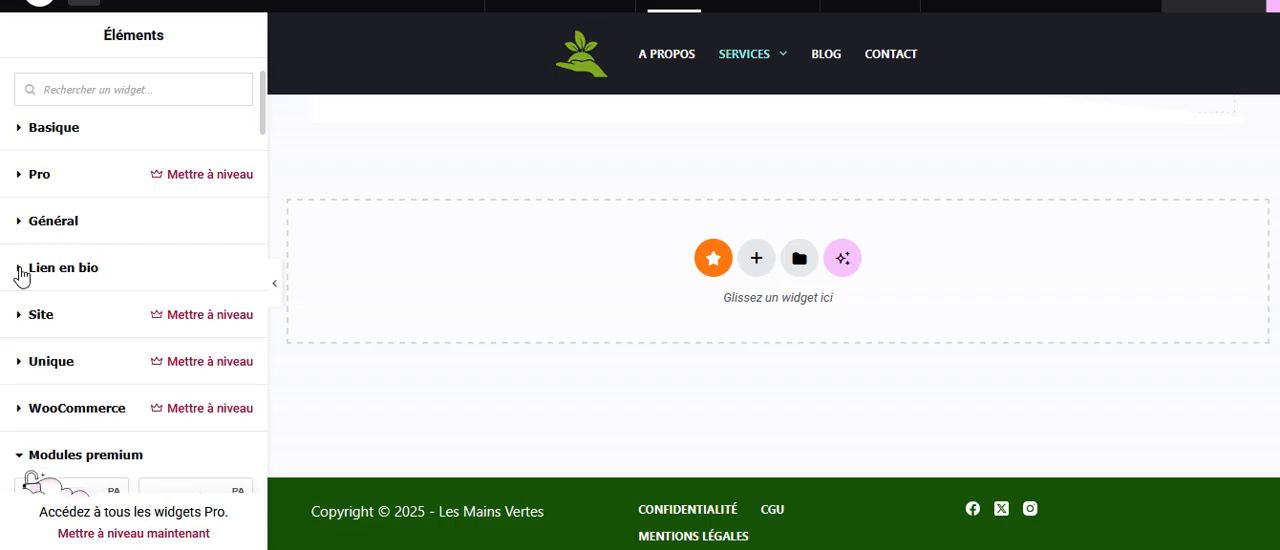
{"action": "scroll", "coordinate": [120, 309], "scroll_direction": "down", "scroll_amount": 2}
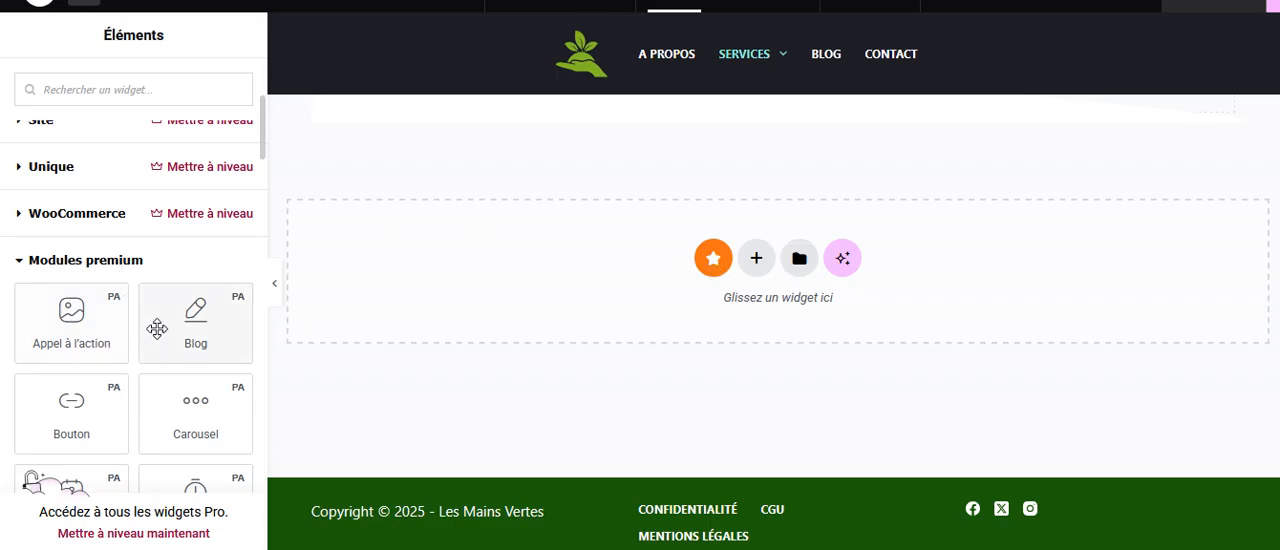
{"action": "scroll", "coordinate": [216, 329], "scroll_direction": "down", "scroll_amount": 1}
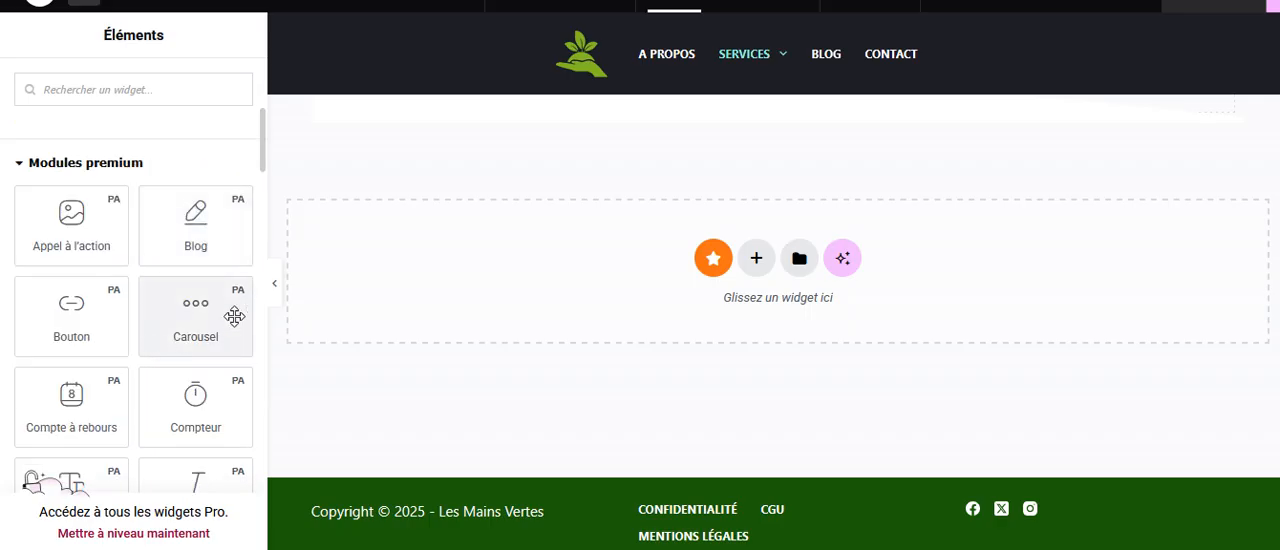
Try out the Appel à l'action widget on the Services page, look over its banner, and delete its container.
{"action": "left_click_drag", "start_coordinate": [67, 232], "coordinate": [557, 293]}
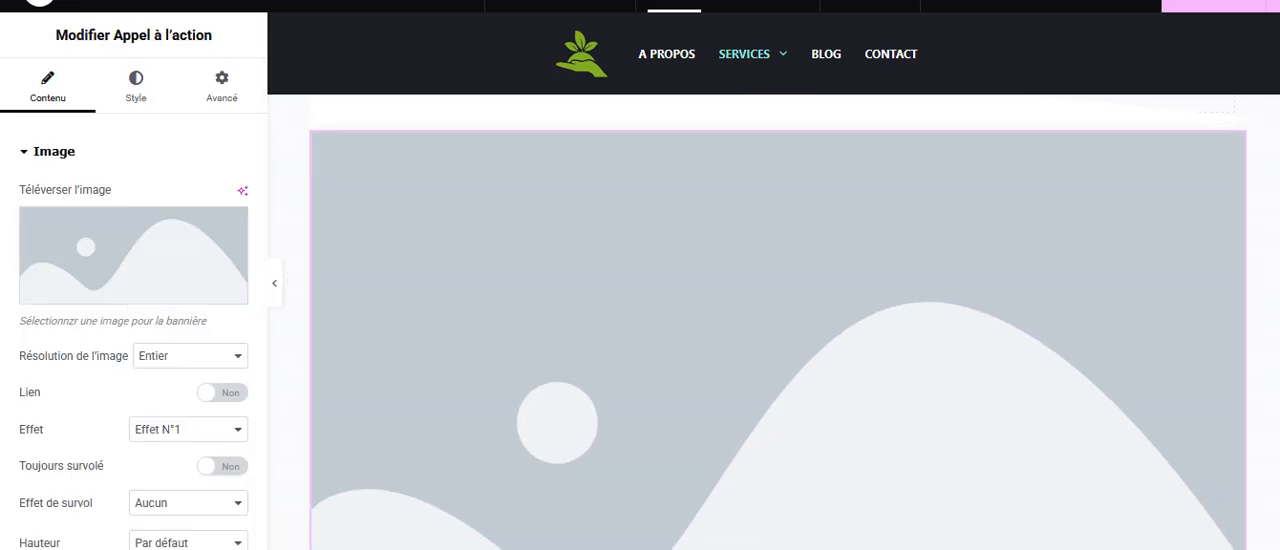
{"action": "scroll", "coordinate": [1254, 294], "scroll_direction": "down", "scroll_amount": 5}
{"action": "scroll", "coordinate": [1189, 449], "scroll_direction": "up", "scroll_amount": 5}
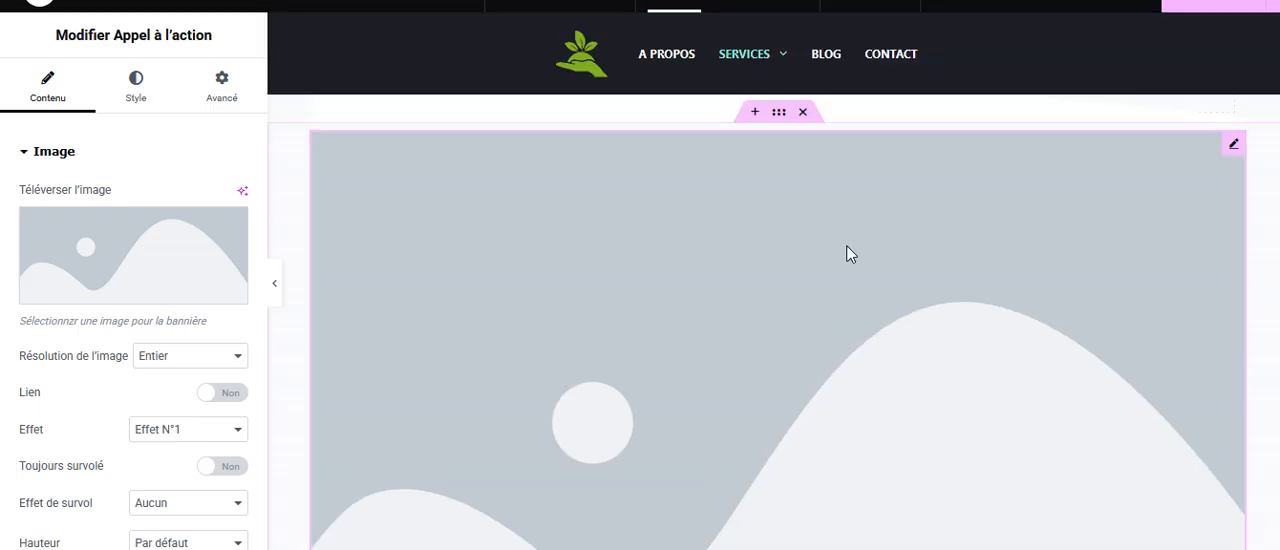
{"action": "scroll", "coordinate": [1266, 346], "scroll_direction": "down", "scroll_amount": 5}
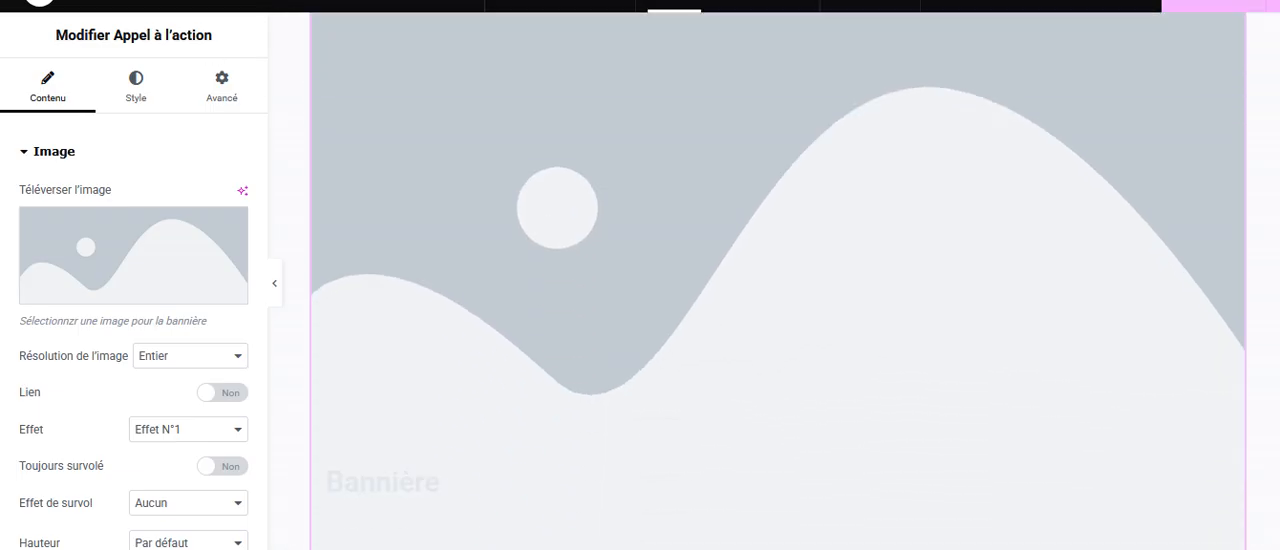
{"action": "scroll", "coordinate": [1266, 340], "scroll_direction": "up", "scroll_amount": 1}
{"action": "scroll", "coordinate": [1270, 298], "scroll_direction": "up", "scroll_amount": 5}
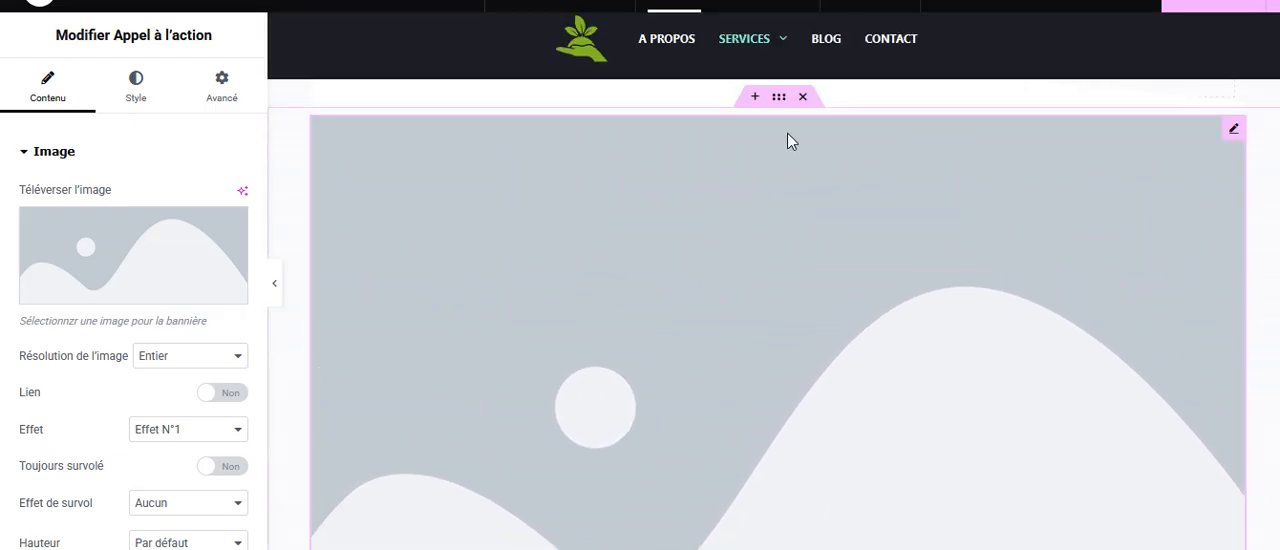
{"action": "left_click", "coordinate": [803, 97]}
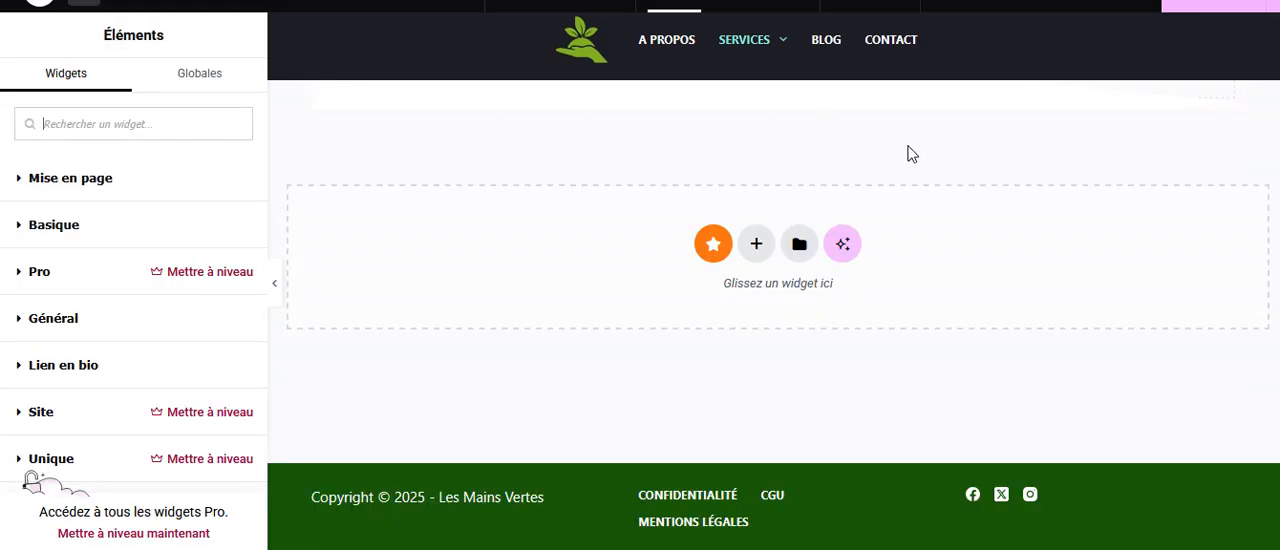
Examine the Modules premium widget list to see which Premium Addons widgets are usable and which are locked.
{"action": "scroll", "coordinate": [62, 344], "scroll_direction": "down", "scroll_amount": 5}
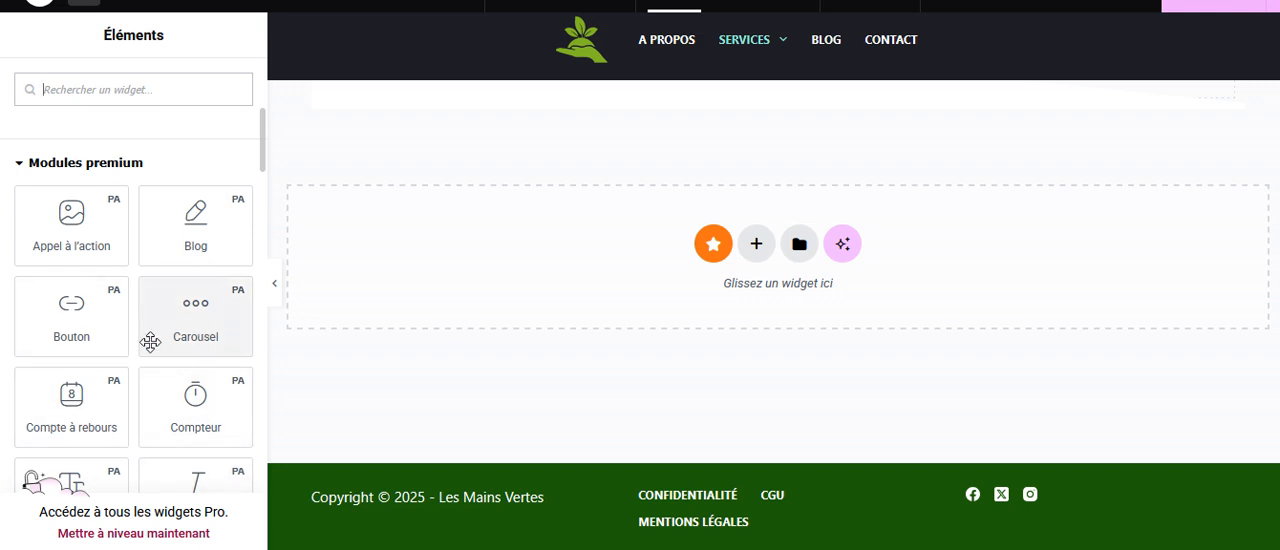
{"action": "scroll", "coordinate": [150, 342], "scroll_direction": "down", "scroll_amount": 3}
{"action": "scroll", "coordinate": [170, 346], "scroll_direction": "down", "scroll_amount": 6}
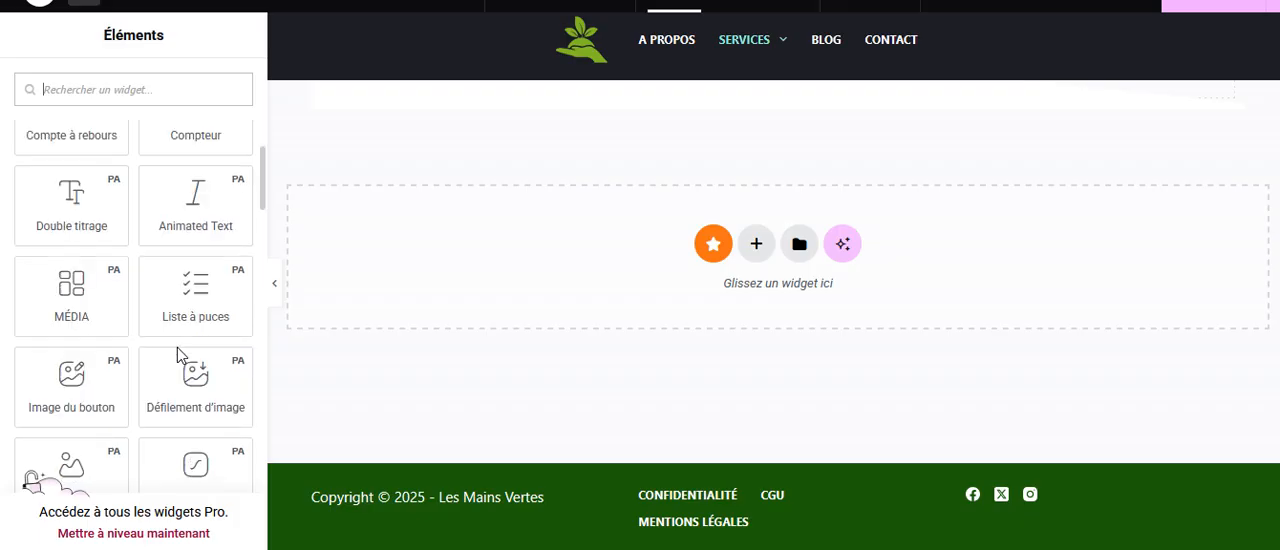
{"action": "scroll", "coordinate": [168, 342], "scroll_direction": "down", "scroll_amount": 2}
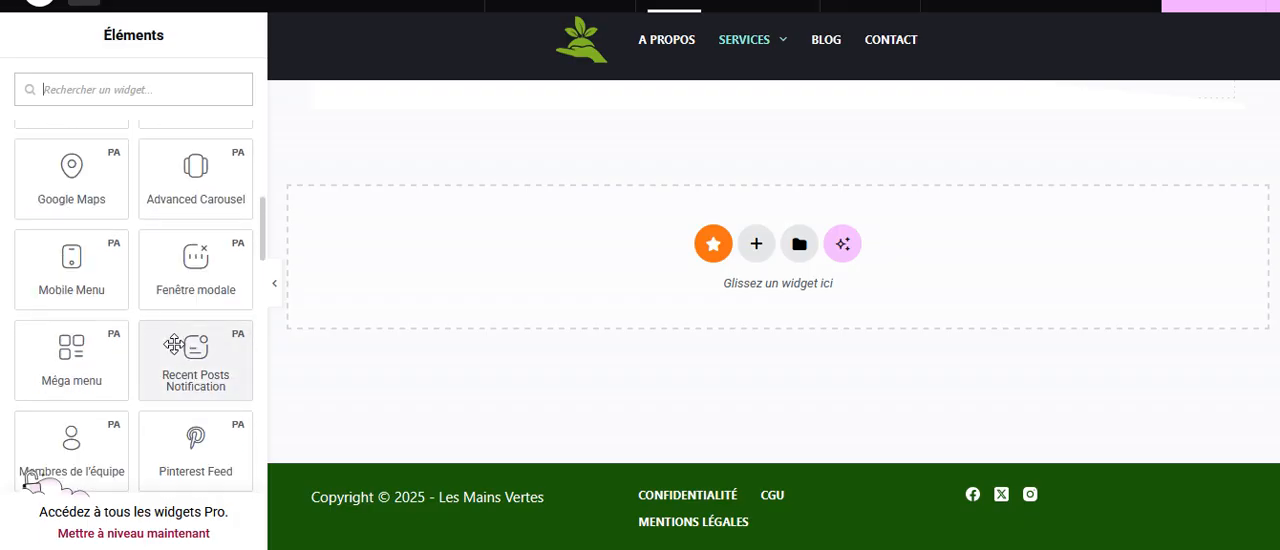
{"action": "scroll", "coordinate": [172, 345], "scroll_direction": "down", "scroll_amount": 2}
{"action": "scroll", "coordinate": [170, 350], "scroll_direction": "up", "scroll_amount": 2}
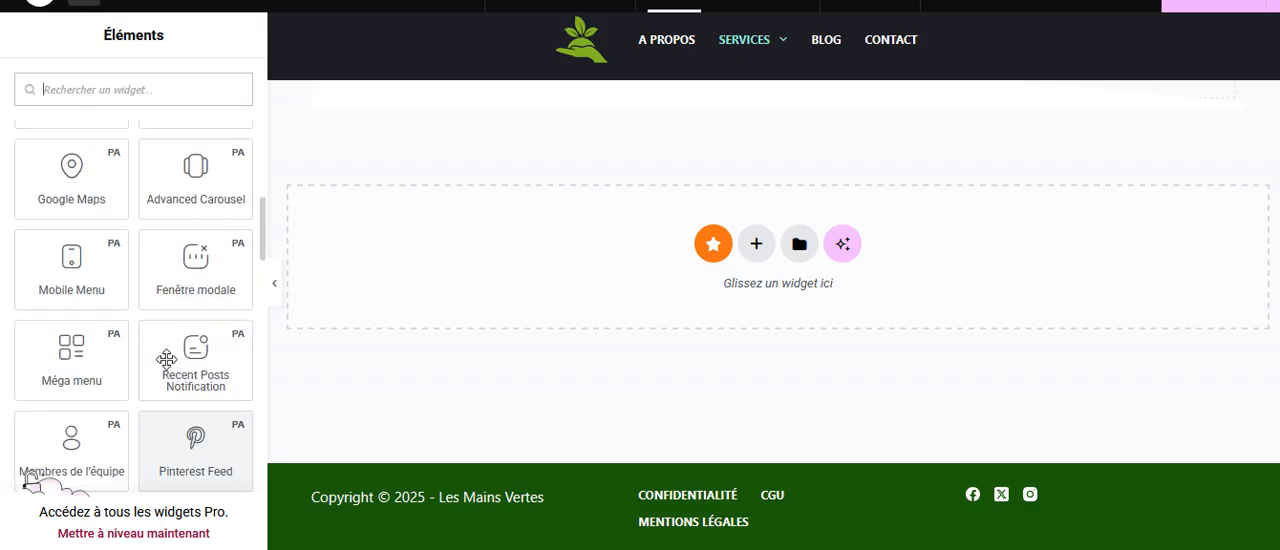
{"action": "scroll", "coordinate": [166, 362], "scroll_direction": "down", "scroll_amount": 6}
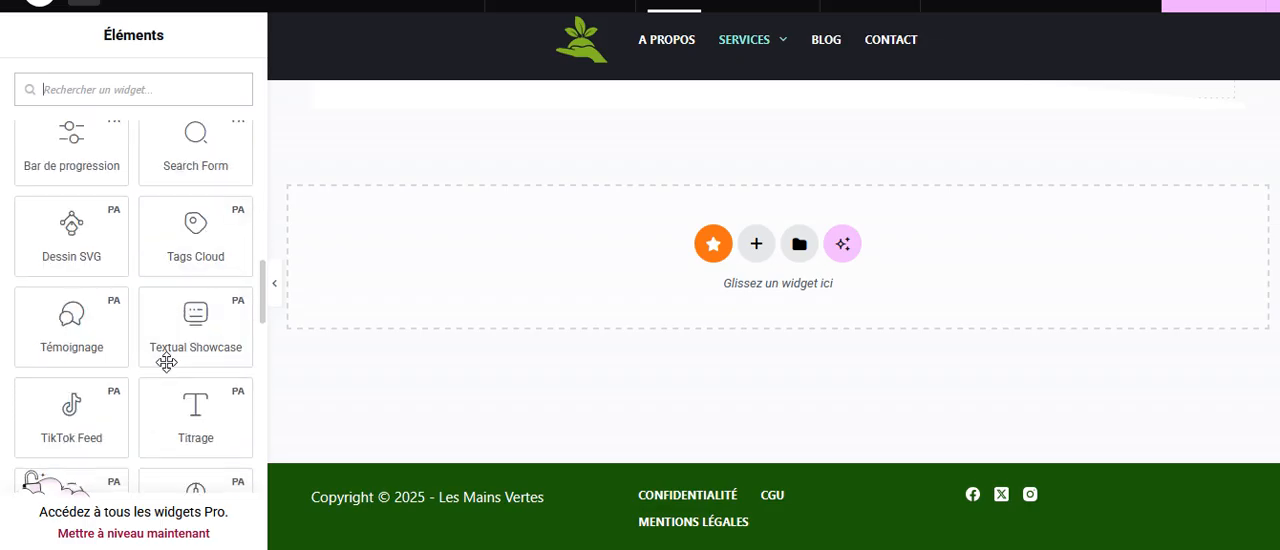
{"action": "scroll", "coordinate": [168, 366], "scroll_direction": "down", "scroll_amount": 2}
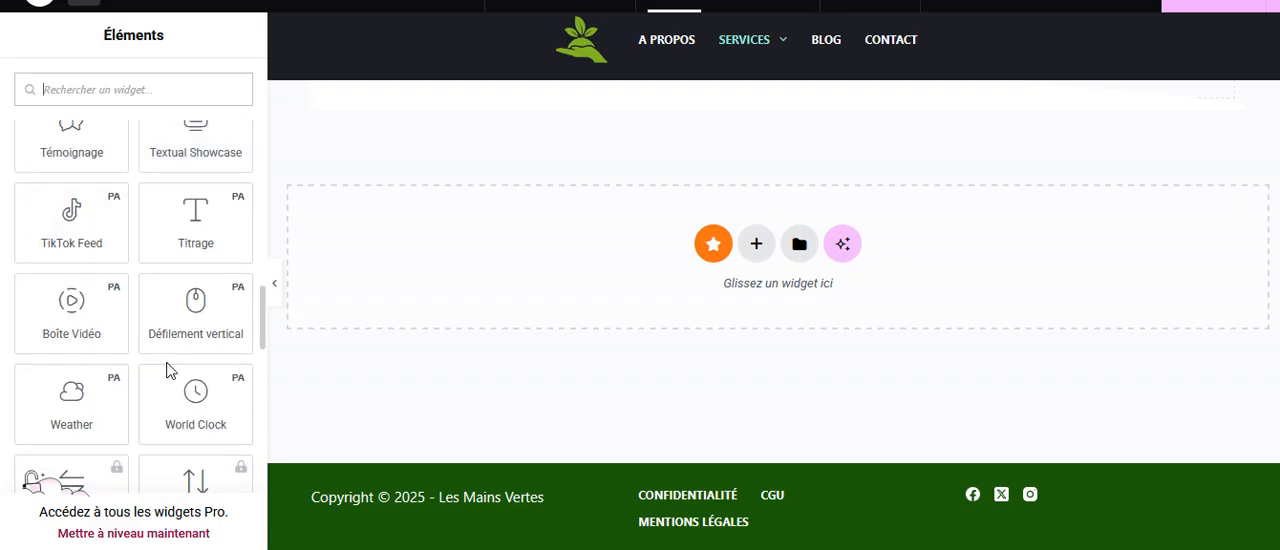
{"action": "scroll", "coordinate": [170, 370], "scroll_direction": "down", "scroll_amount": 1}
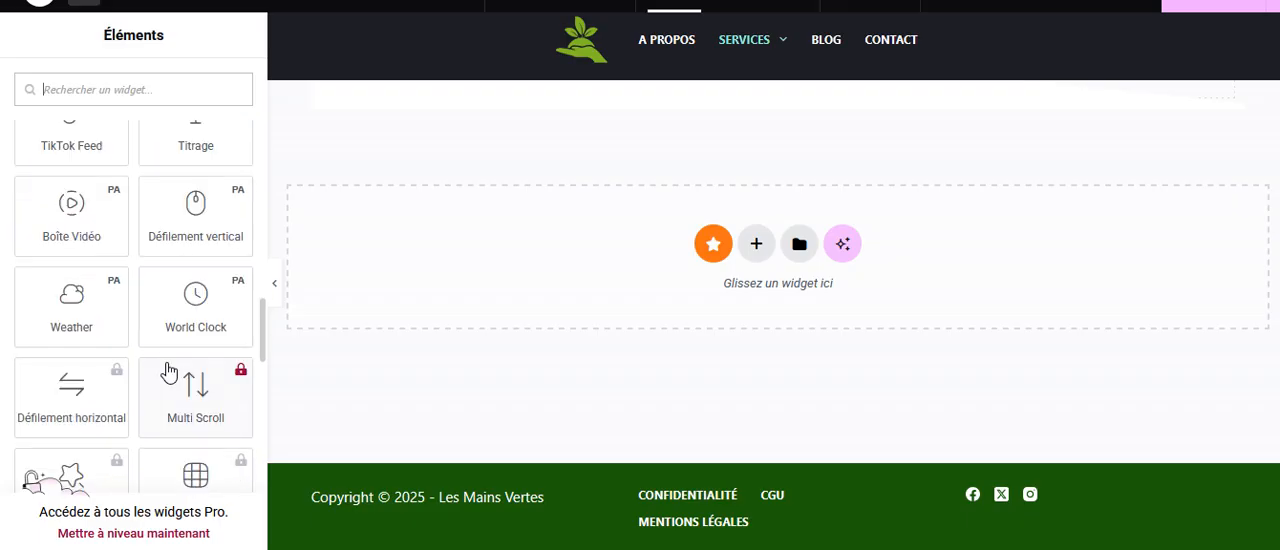
Open the Premium Addons template library from the empty drop area, look over the Pages templates, and return to Conteneurs.
{"action": "left_click", "coordinate": [714, 245]}
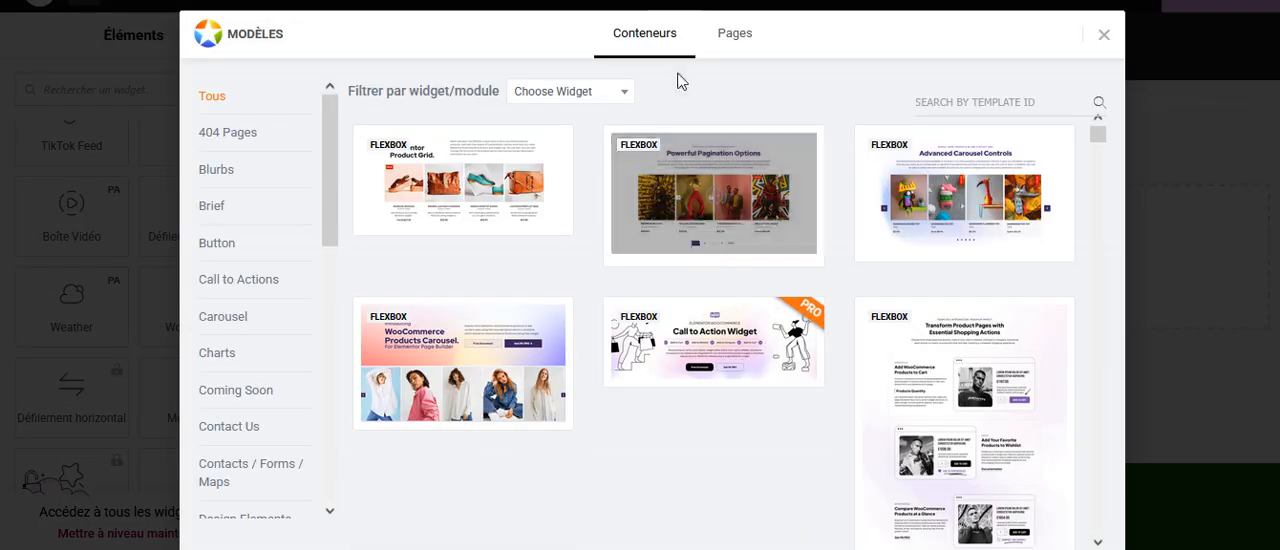
{"action": "left_click", "coordinate": [755, 37]}
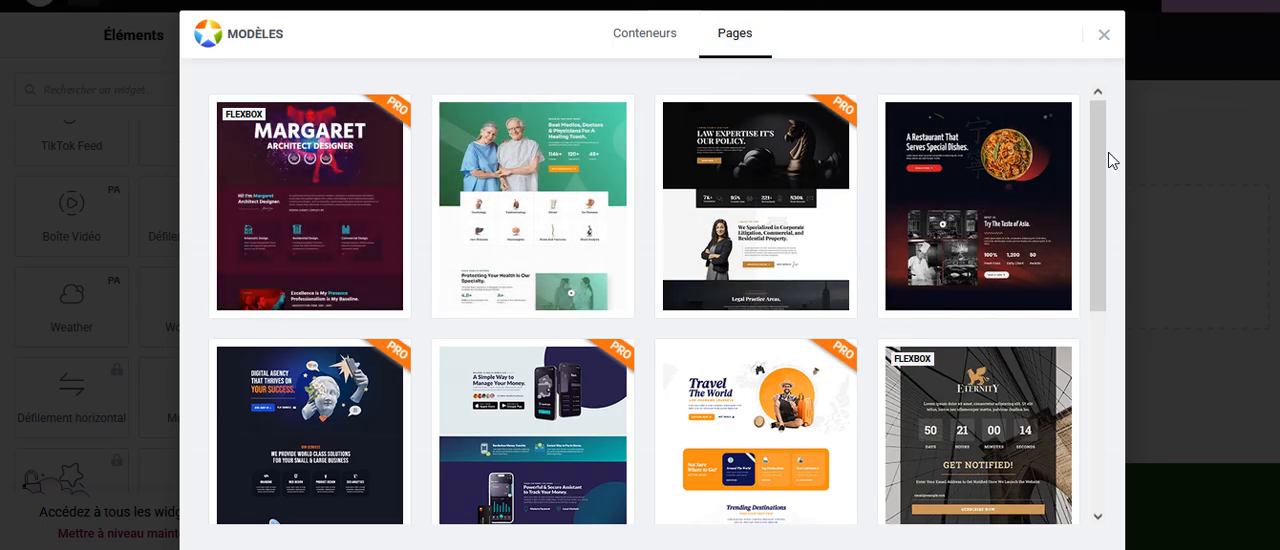
{"action": "left_click_drag", "start_coordinate": [1092, 151], "coordinate": [1041, 140]}
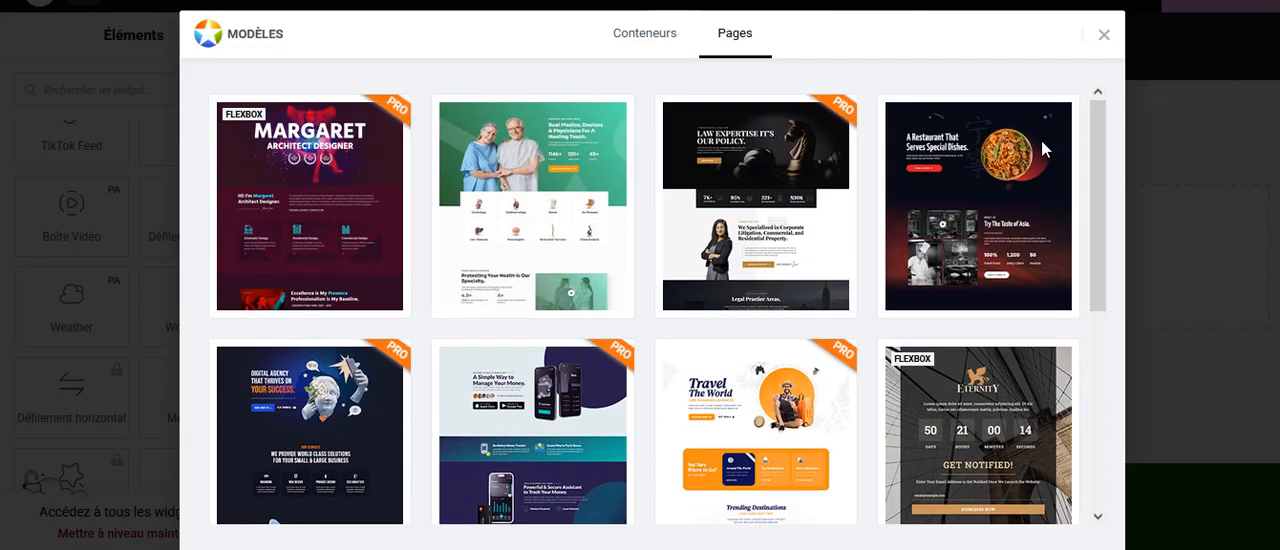
{"action": "left_click", "coordinate": [687, 57]}
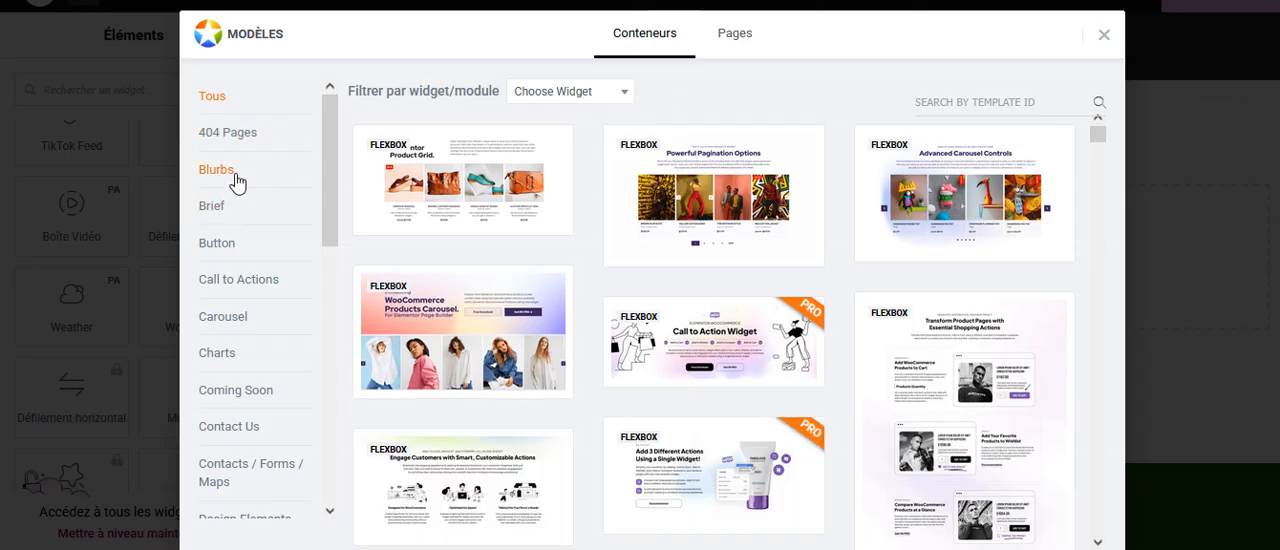
Filter the container templates by the Carousel category and browse through them.
{"action": "mouse_move", "coordinate": [452, 150]}
{"action": "left_click", "coordinate": [212, 321]}
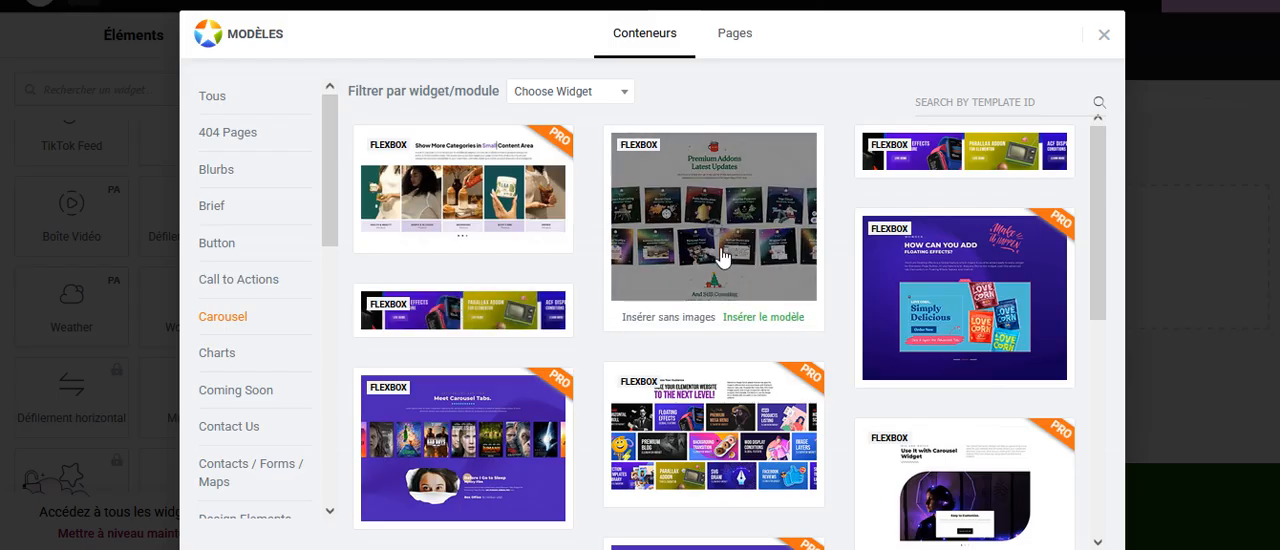
{"action": "left_click_drag", "start_coordinate": [1098, 248], "coordinate": [1073, 408]}
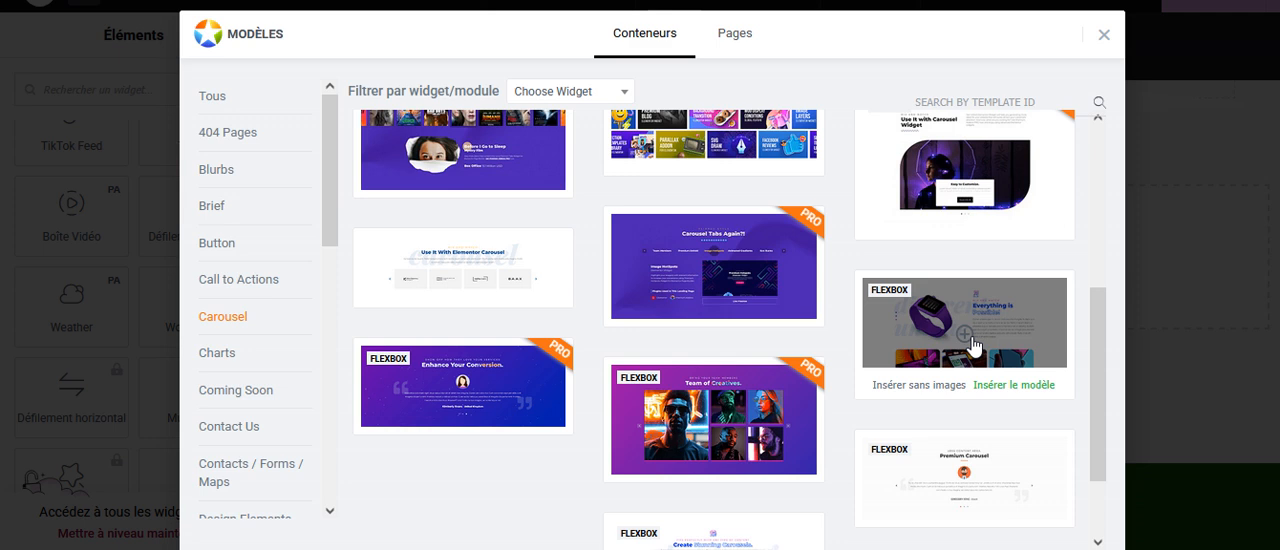
{"action": "scroll", "coordinate": [962, 355], "scroll_direction": "down", "scroll_amount": 1}
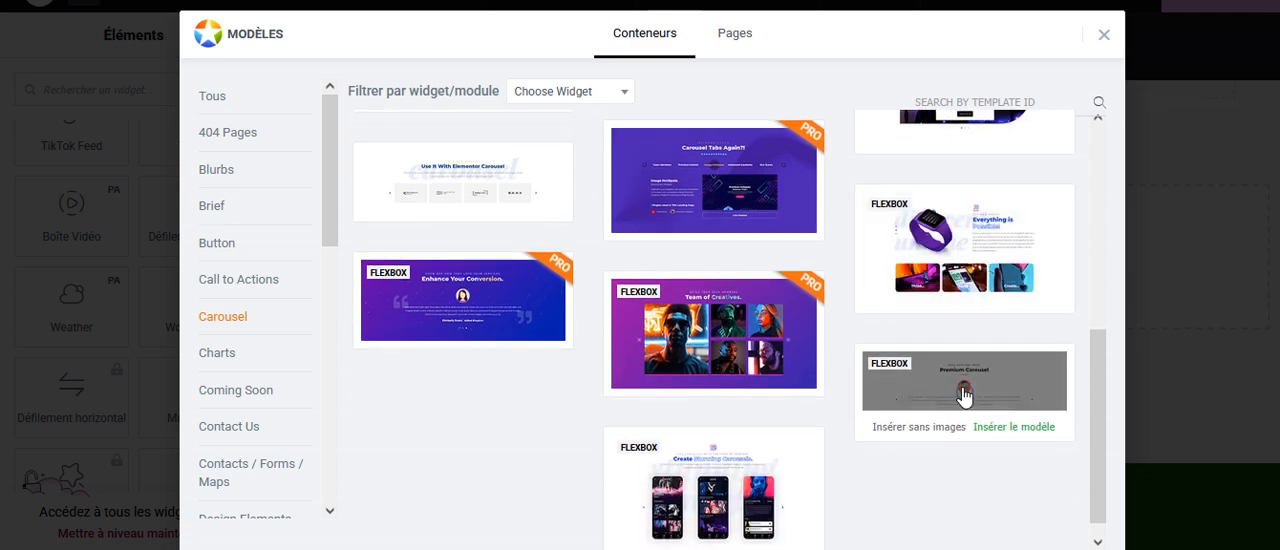
Preview the "Everything is Possible!" smartwatch carousel template in full and return to the library.
{"action": "left_click", "coordinate": [967, 259]}
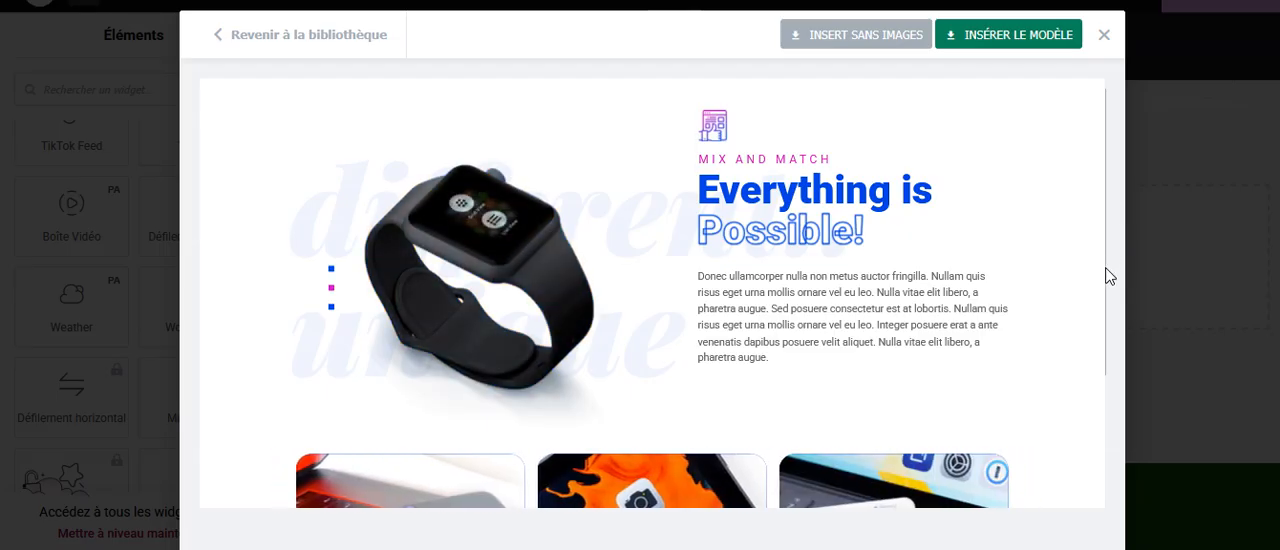
{"action": "scroll", "coordinate": [870, 330], "scroll_direction": "down", "scroll_amount": 3}
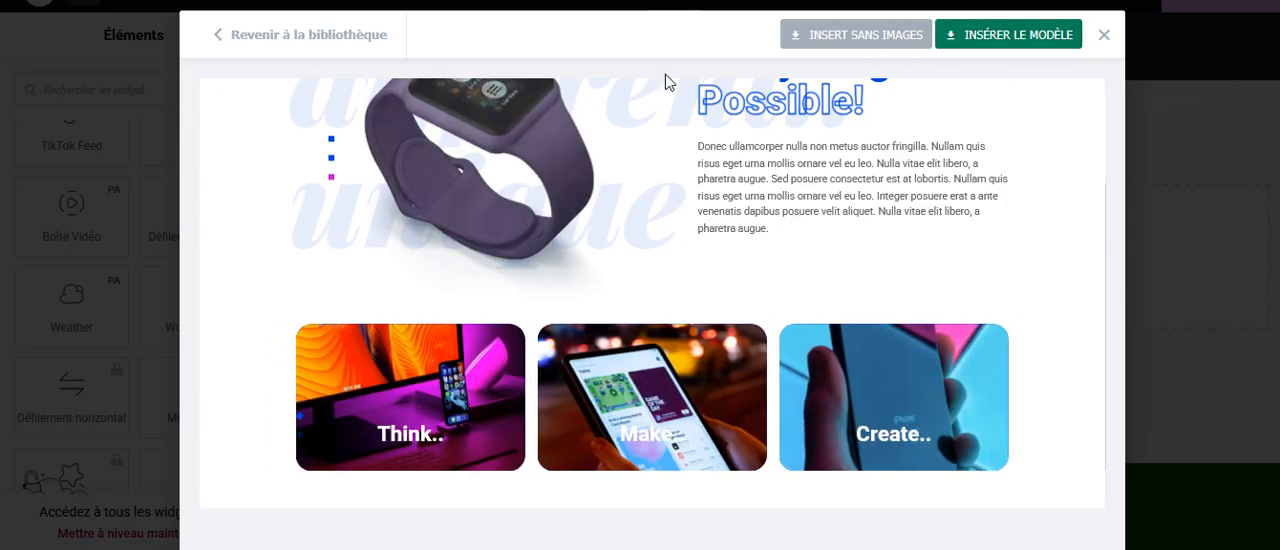
{"action": "left_click", "coordinate": [268, 38]}
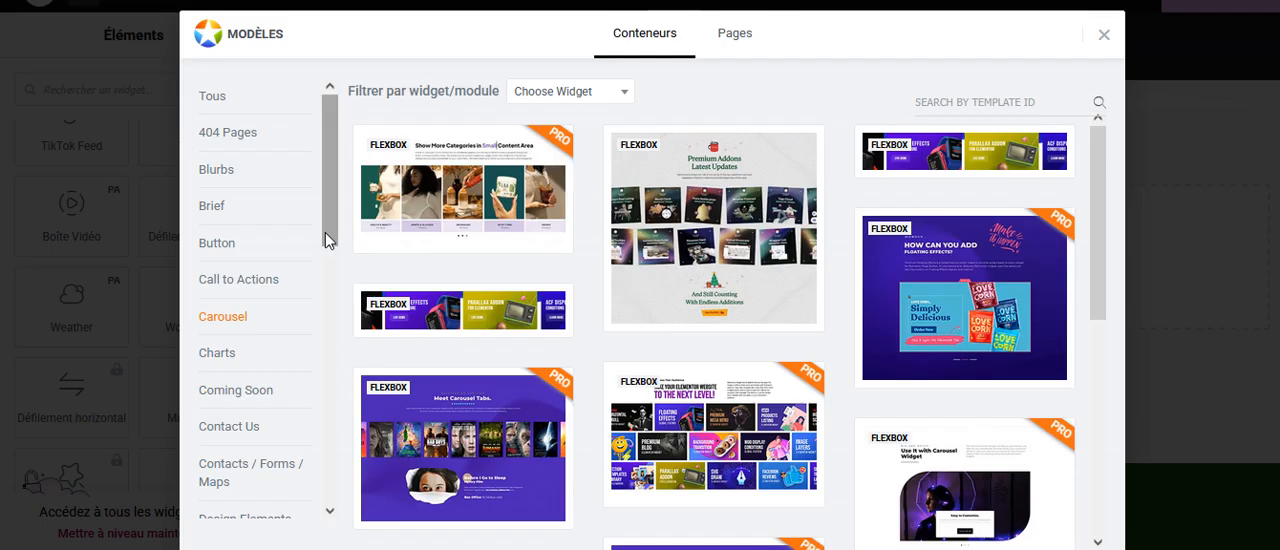
Browse the container template categories and filter the library by Hero Scenes.
{"action": "left_click_drag", "start_coordinate": [326, 237], "coordinate": [321, 302]}
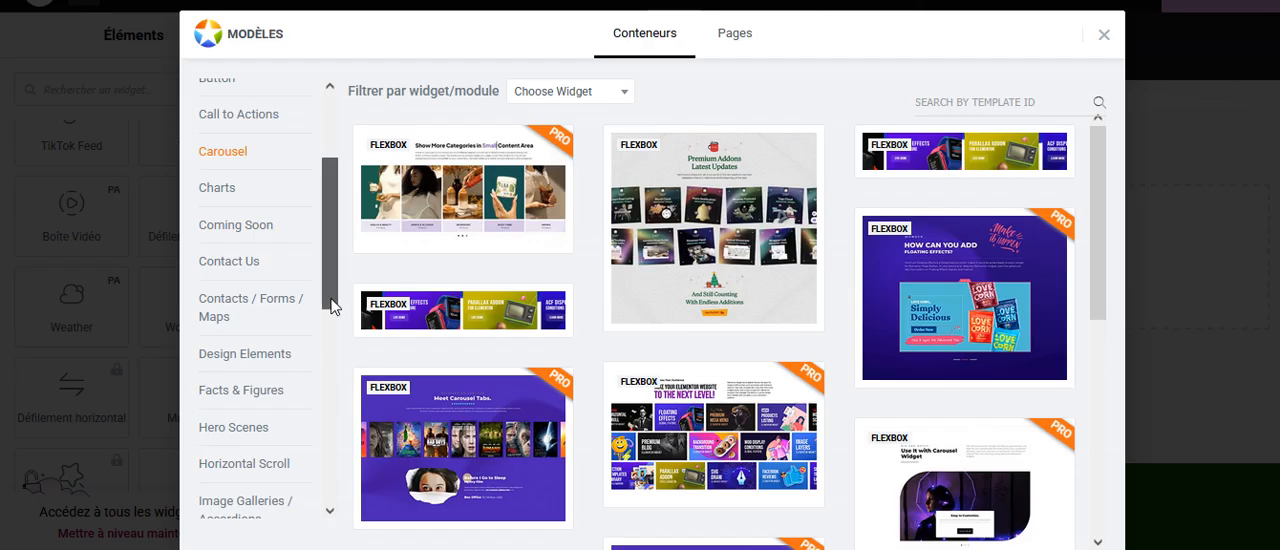
{"action": "left_click_drag", "start_coordinate": [330, 300], "coordinate": [330, 341]}
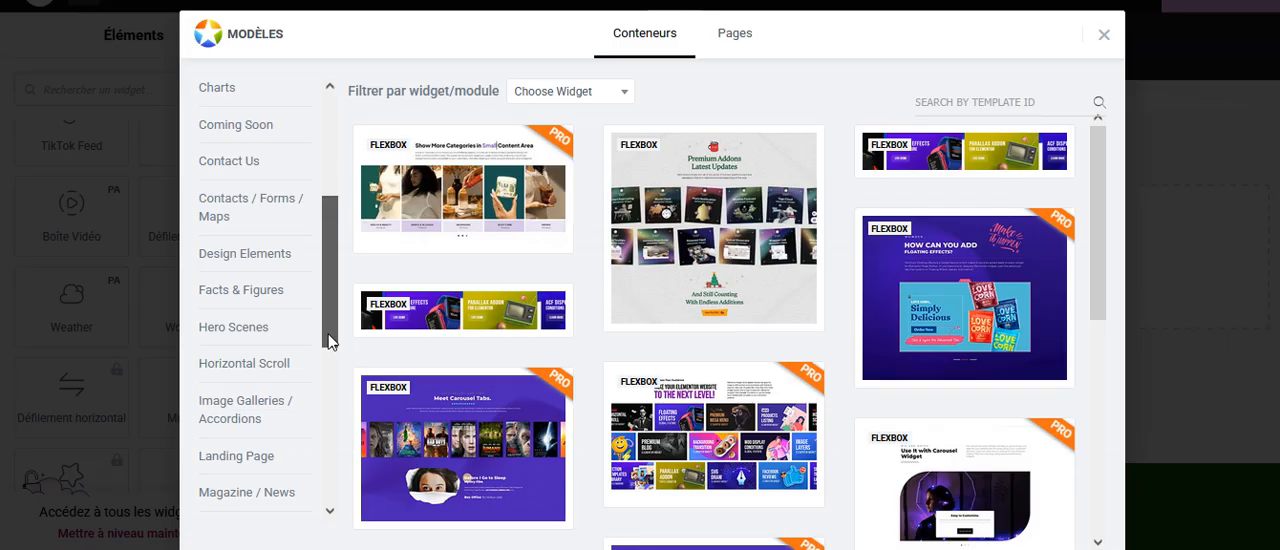
{"action": "left_click_drag", "start_coordinate": [330, 341], "coordinate": [330, 358]}
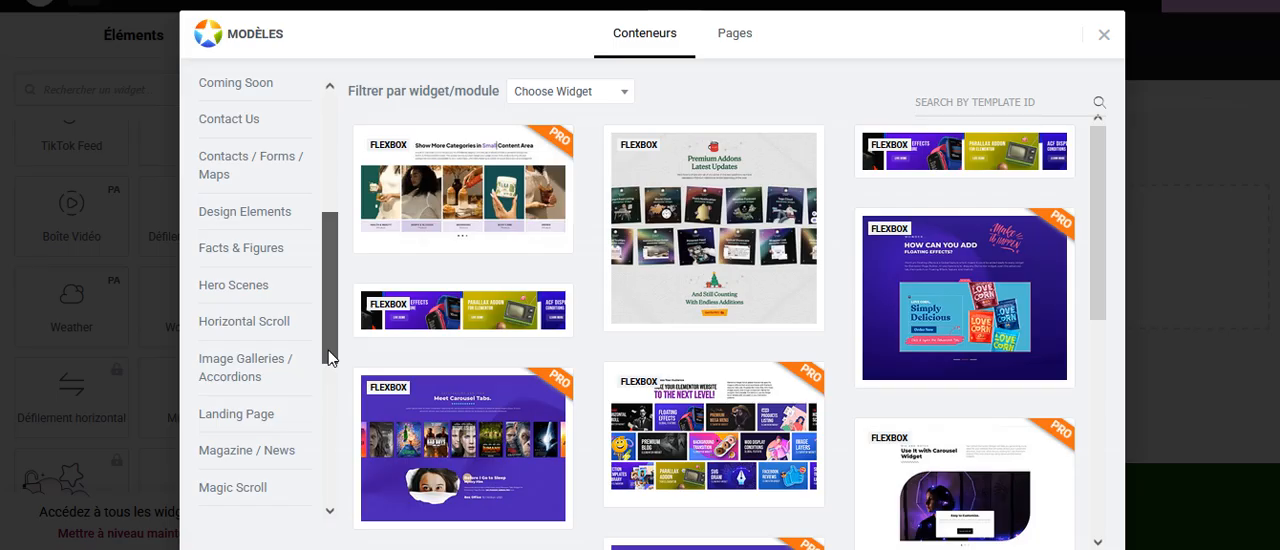
{"action": "scroll", "coordinate": [330, 357], "scroll_direction": "down", "scroll_amount": 1}
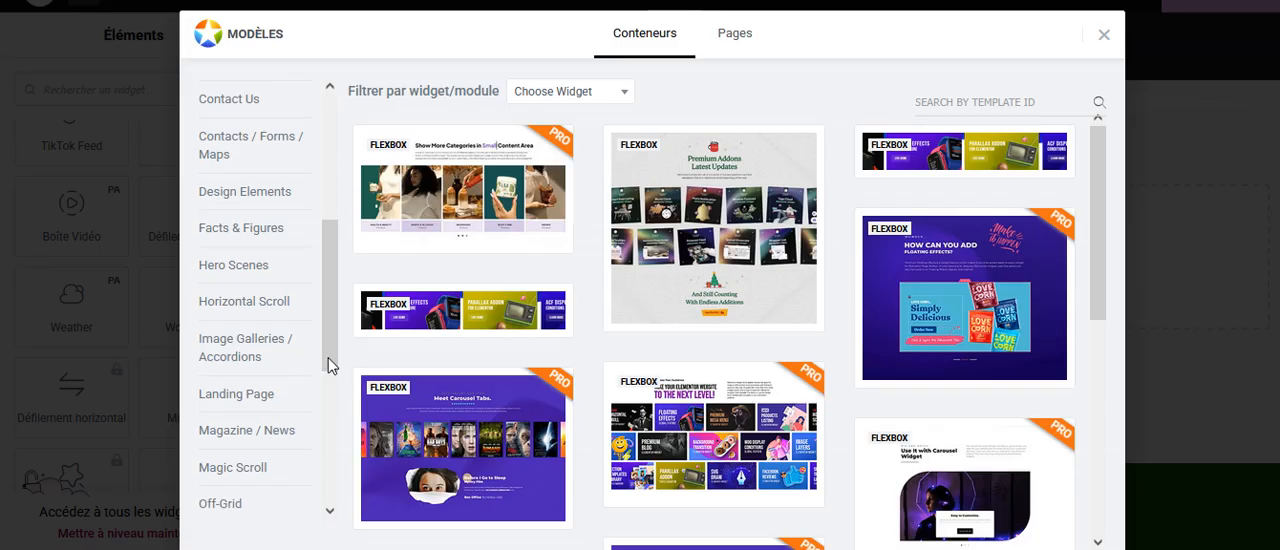
{"action": "left_click", "coordinate": [229, 267]}
{"action": "mouse_move", "coordinate": [546, 177]}
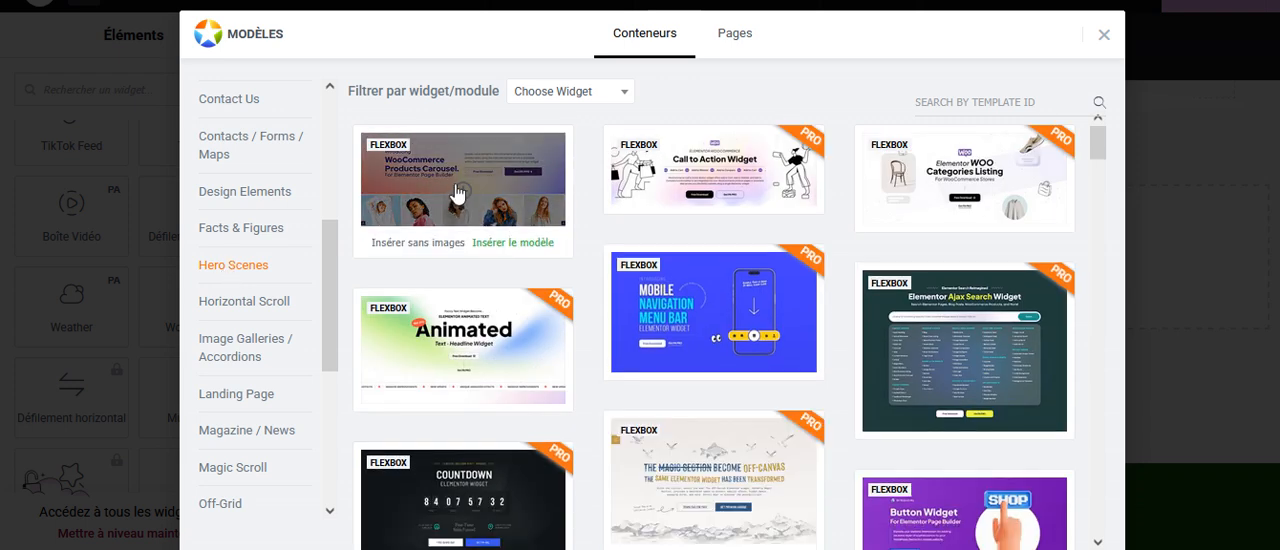
Preview the WooCommerce Products Carousel hero template and return to the library.
{"action": "left_click", "coordinate": [455, 193]}
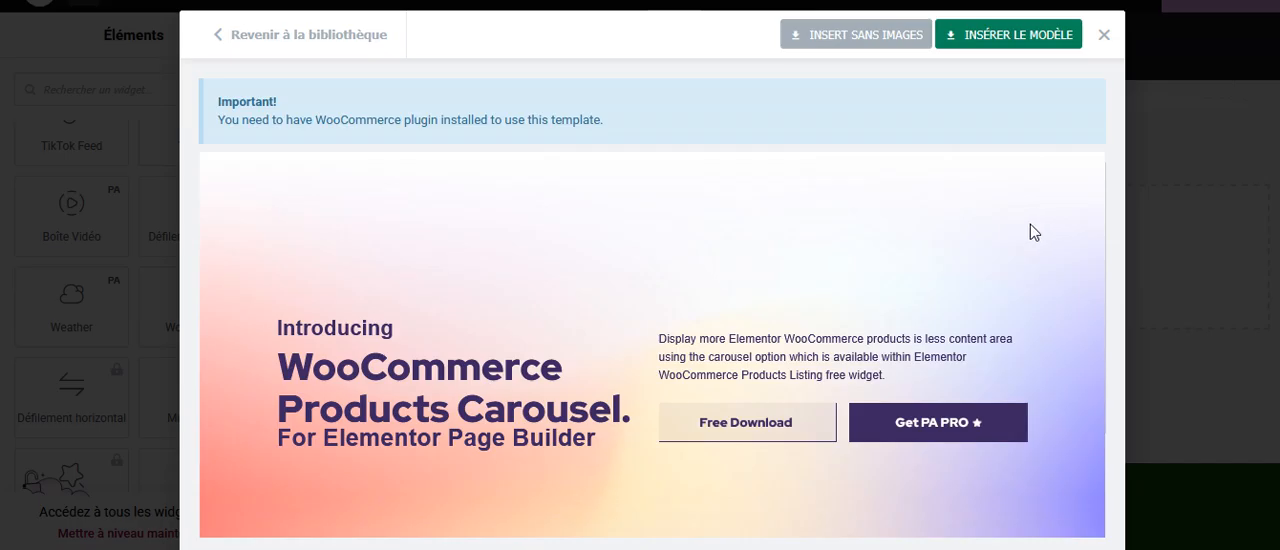
{"action": "scroll", "coordinate": [791, 231], "scroll_direction": "down", "scroll_amount": 1}
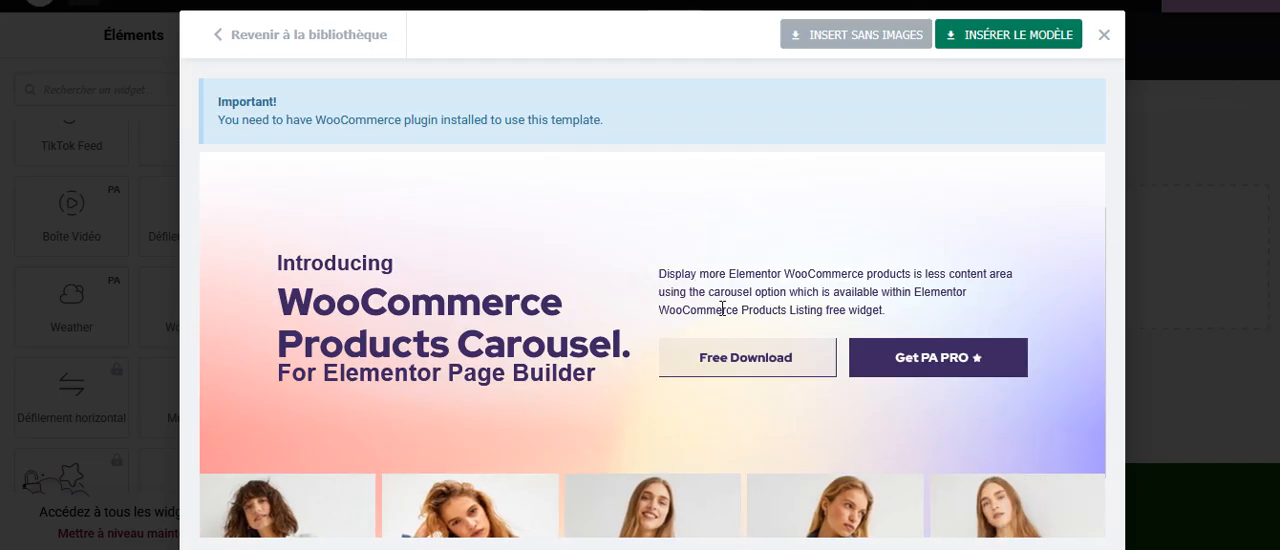
{"action": "left_click", "coordinate": [291, 38]}
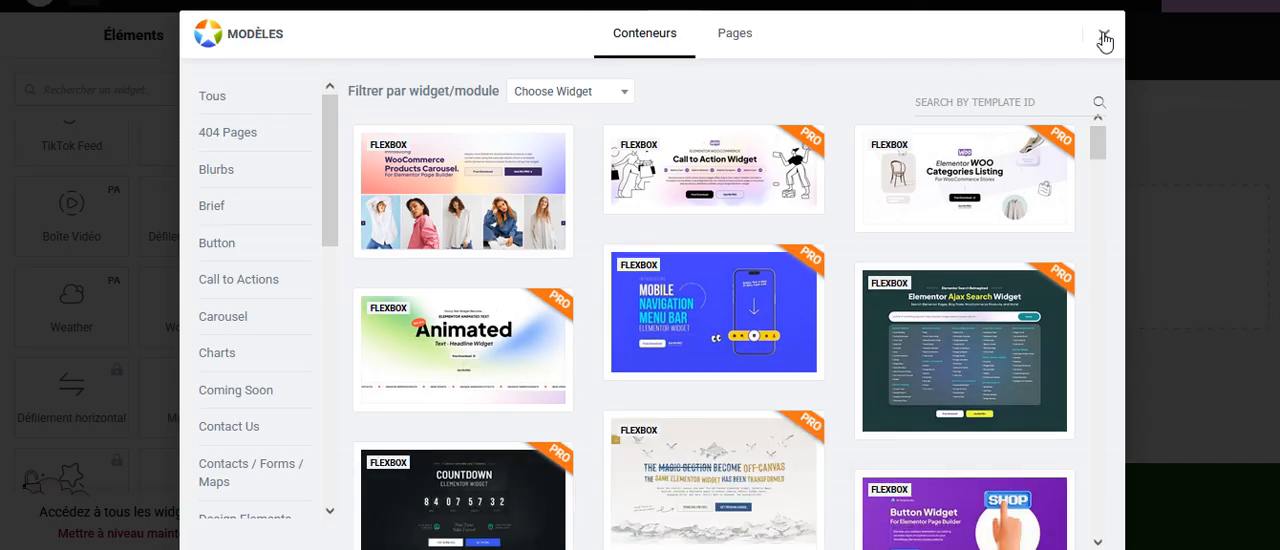
Close the template library and exit the Elementor editor to the WordPress admin, leaving the Services page without saving.
{"action": "left_click", "coordinate": [1091, 53]}
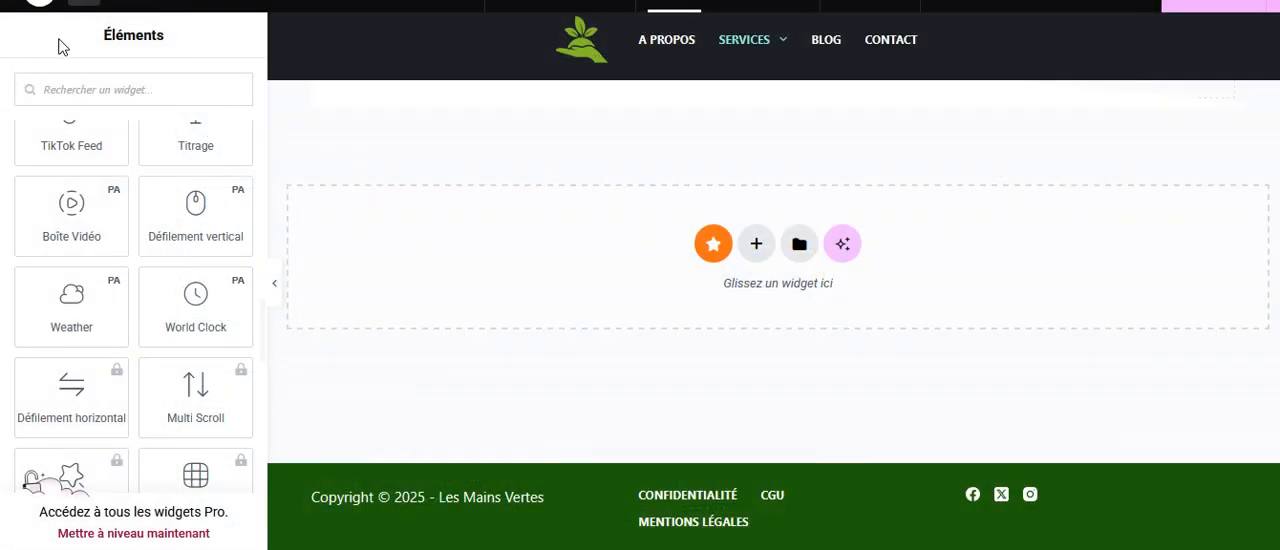
{"action": "left_click", "coordinate": [40, 10]}
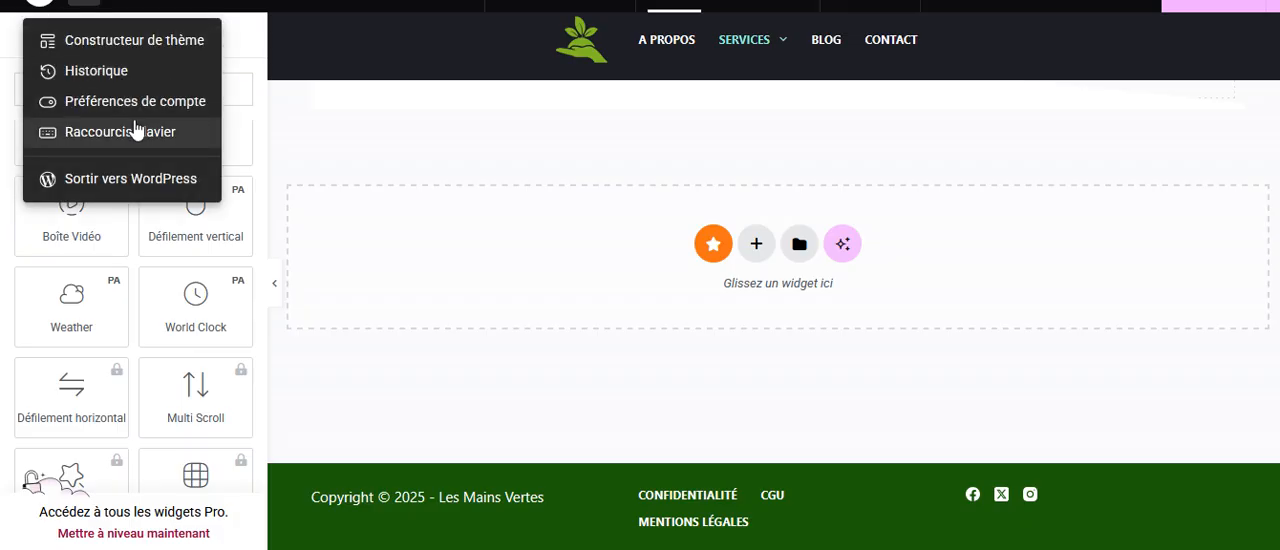
{"action": "left_click", "coordinate": [127, 178]}
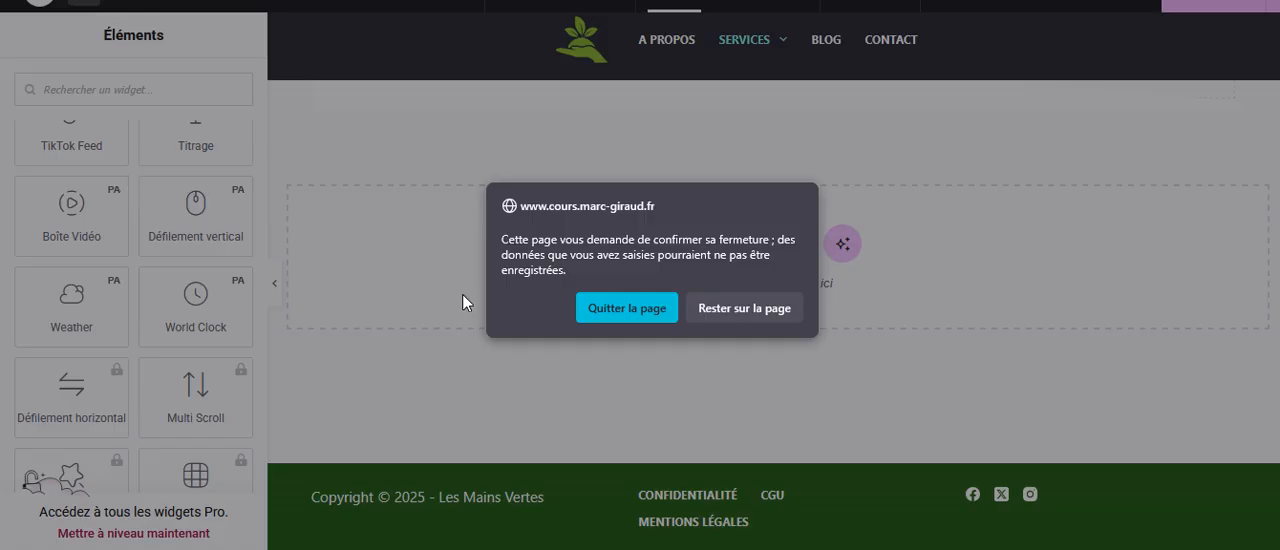
{"action": "left_click", "coordinate": [602, 308]}
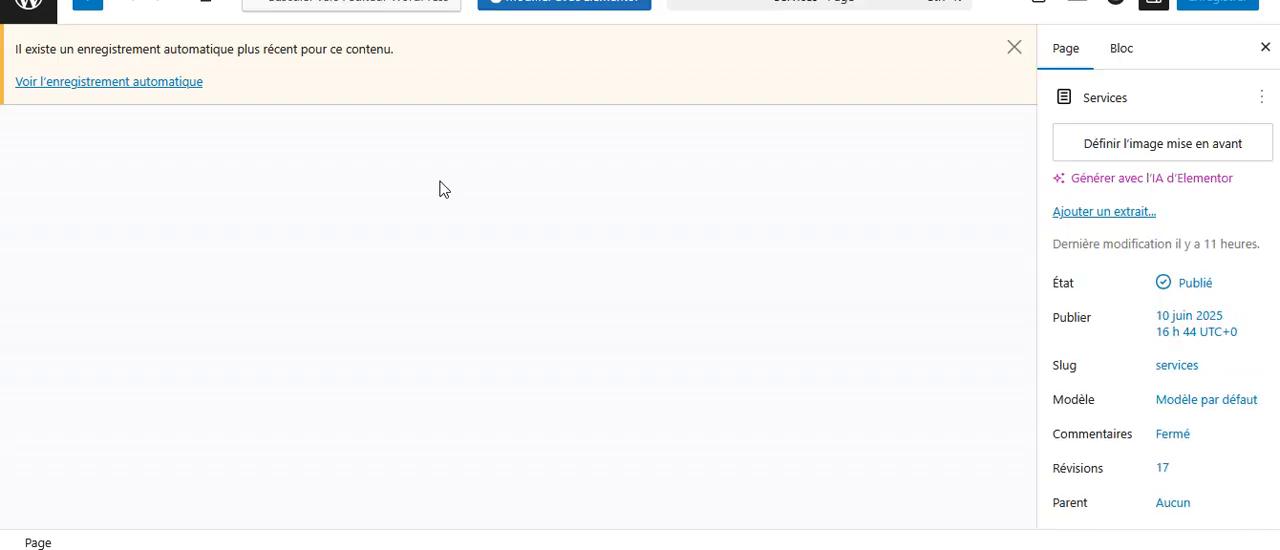
{"action": "left_click", "coordinate": [1014, 47]}
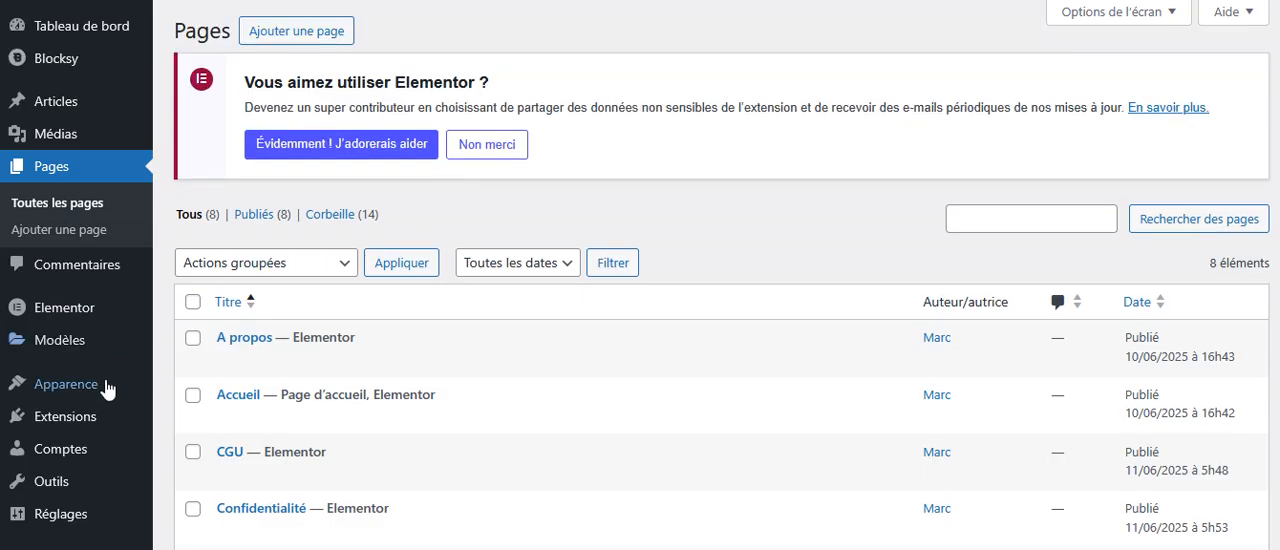
Go to the installed extensions and open the page for adding a new extension.
{"action": "mouse_move", "coordinate": [50, 417]}
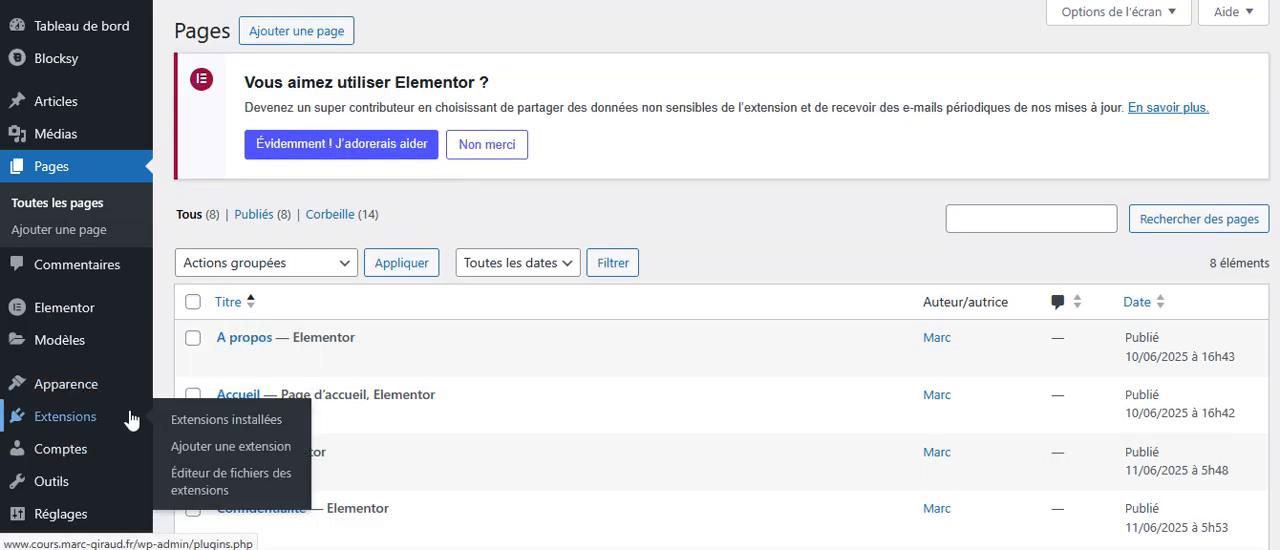
{"action": "left_click", "coordinate": [230, 421]}
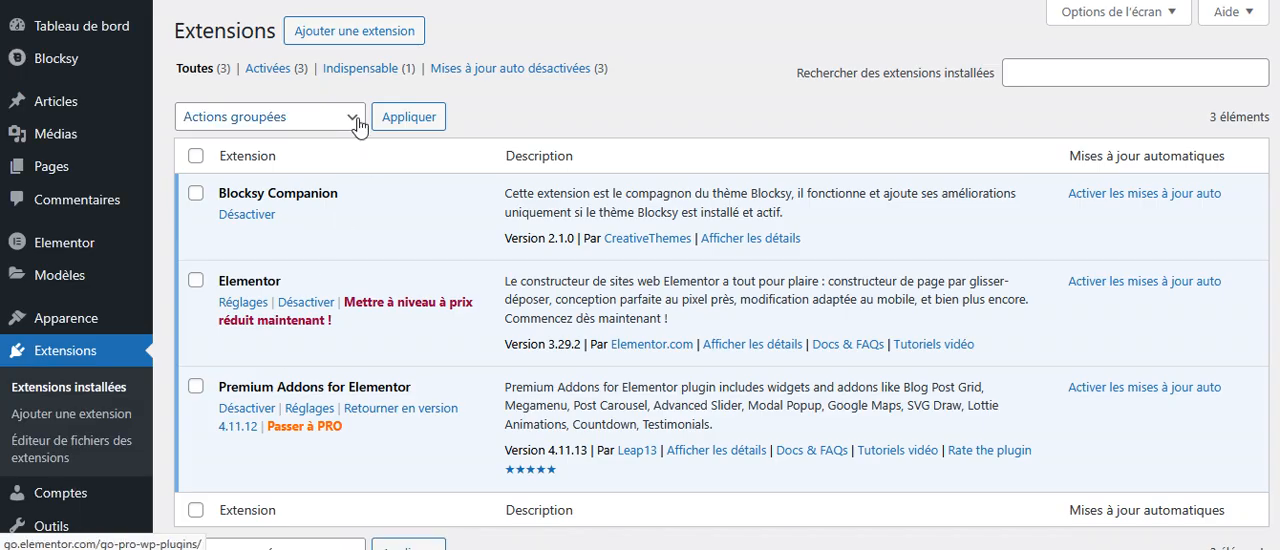
{"action": "left_click", "coordinate": [363, 38]}
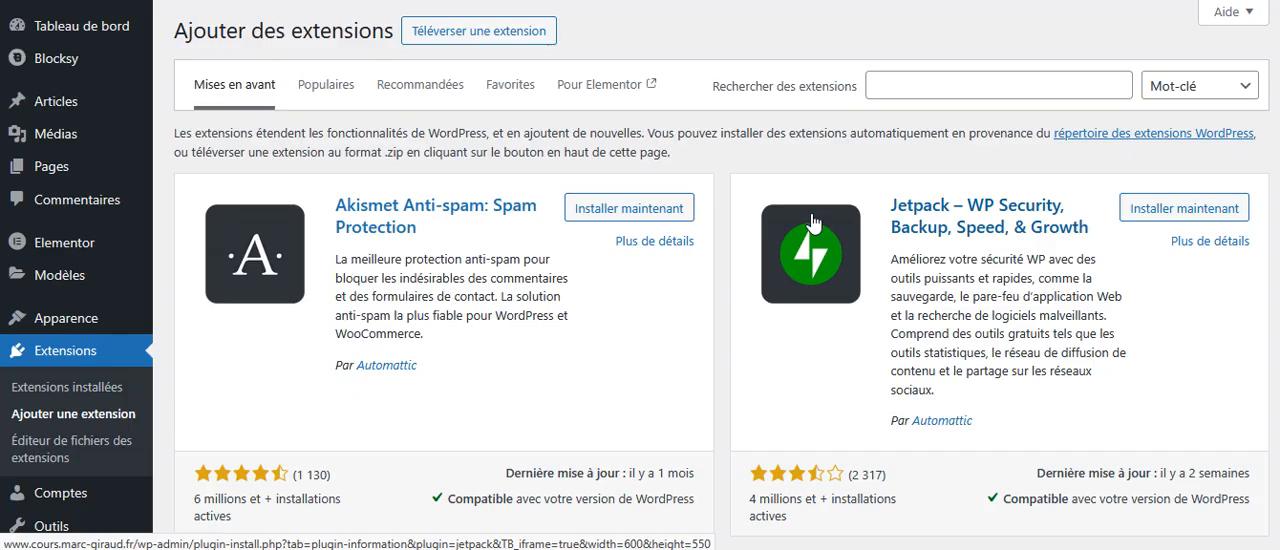
Search the extension directory for "elementskit lite", and install and activate ElementsKit Elementor Addons and Templates.
{"action": "left_click", "coordinate": [902, 88]}
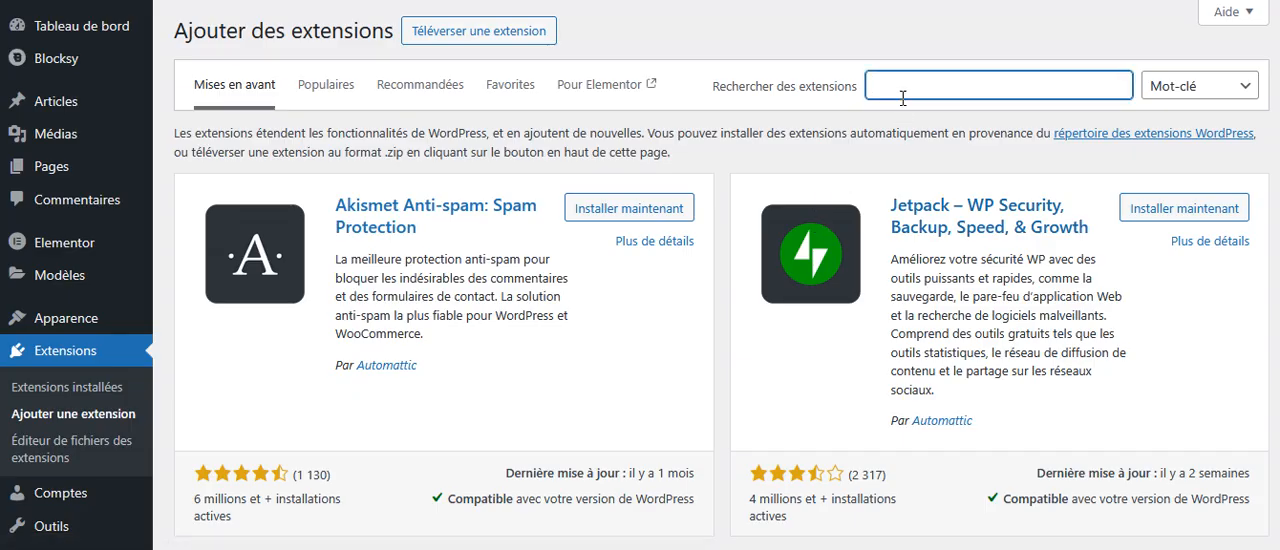
{"action": "type", "text": "e"}
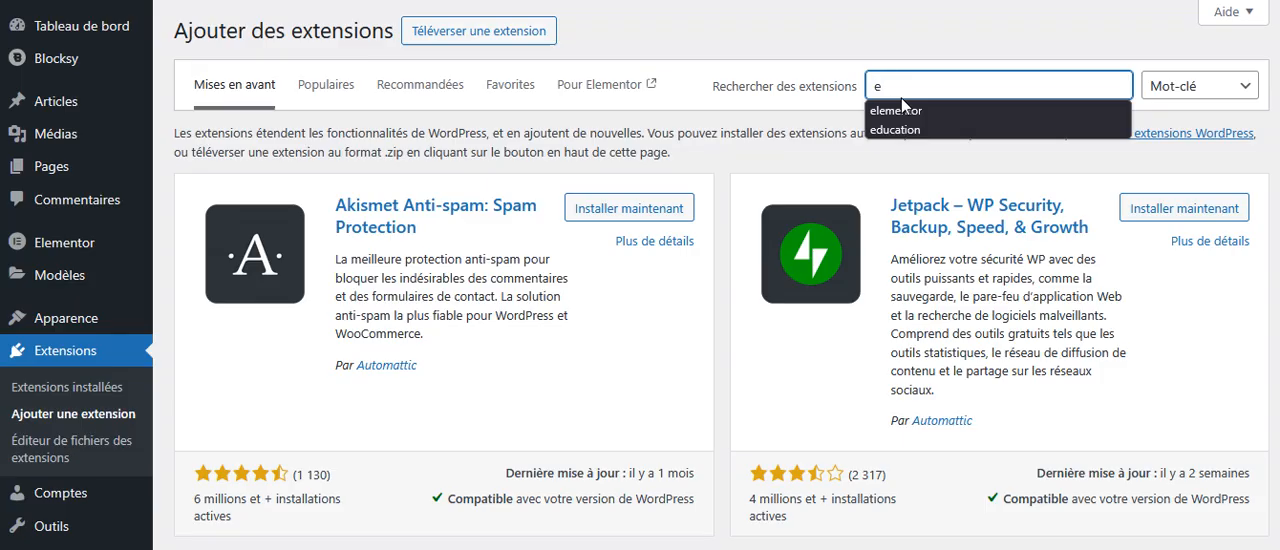
{"action": "type", "text": "lemen"}
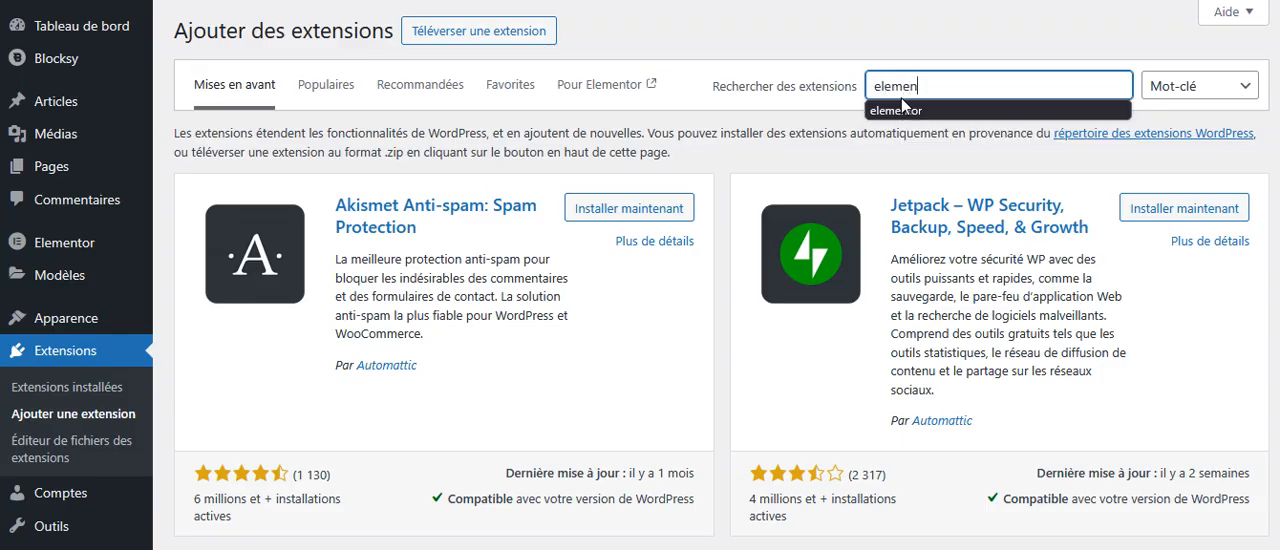
{"action": "type", "text": "ts"}
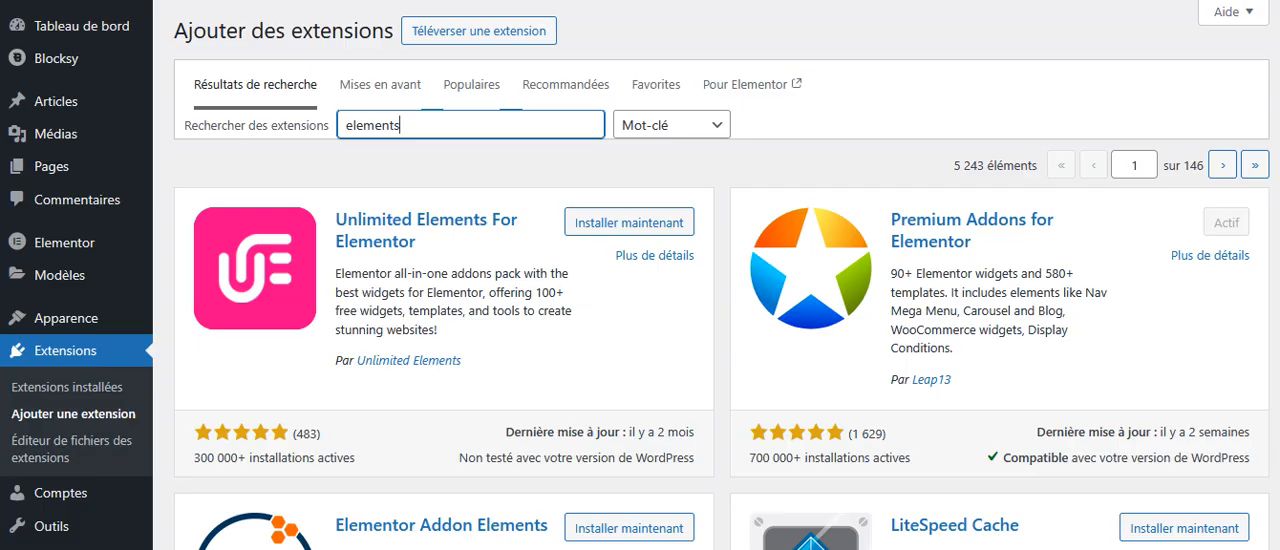
{"action": "type", "text": "kit lite"}
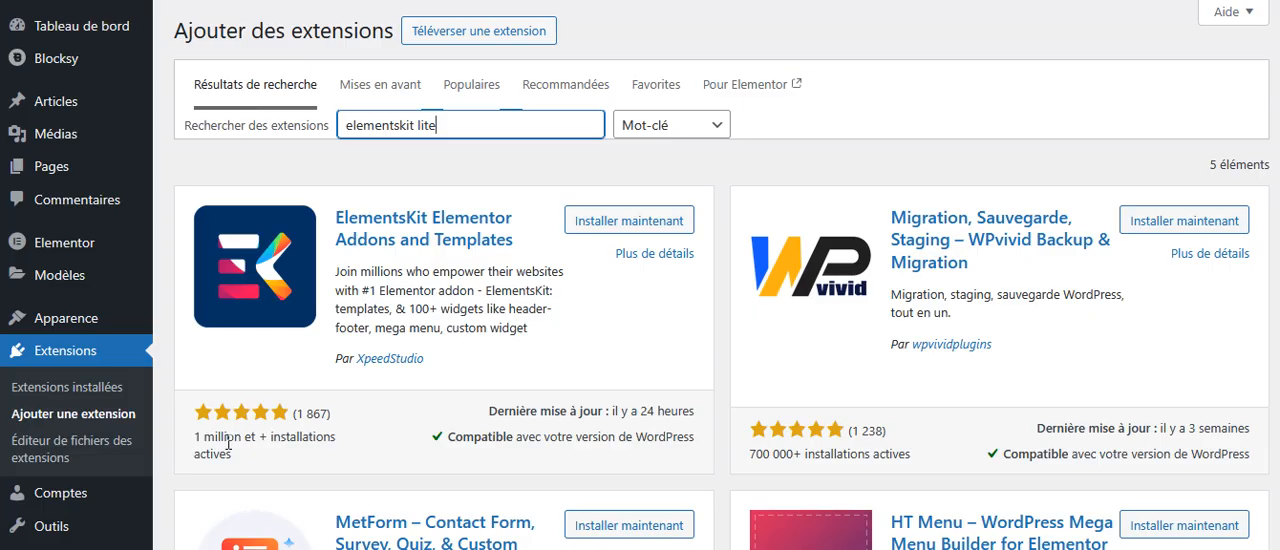
{"action": "left_click", "coordinate": [614, 221]}
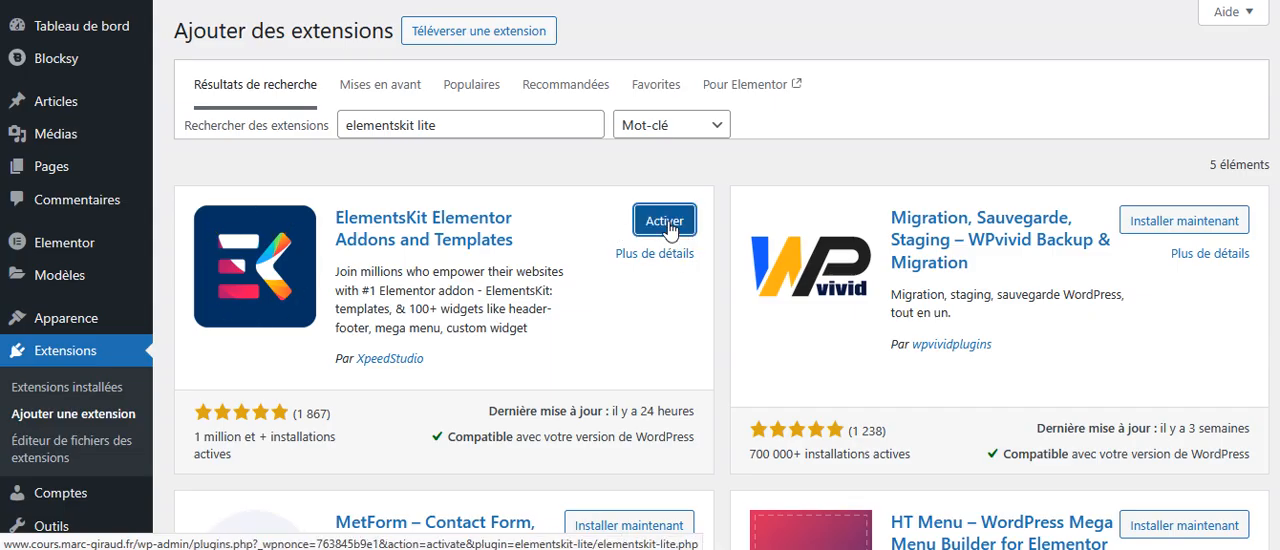
{"action": "left_click", "coordinate": [665, 221]}
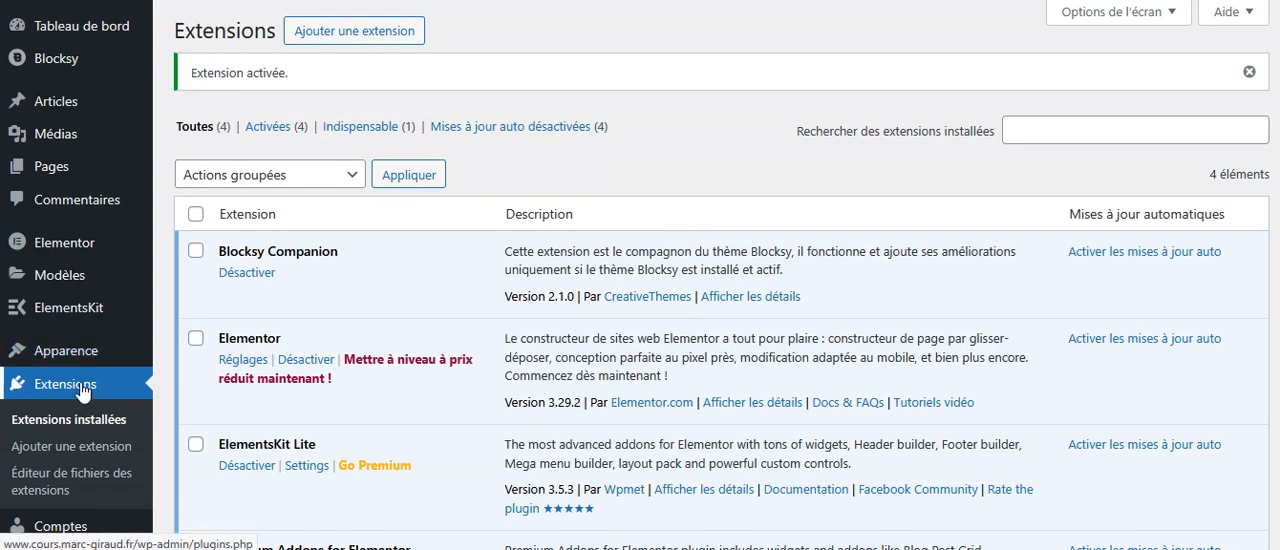
Open the ElementsKit dashboard and display its Widgets settings.
{"action": "mouse_move", "coordinate": [80, 312]}
{"action": "left_click", "coordinate": [184, 318]}
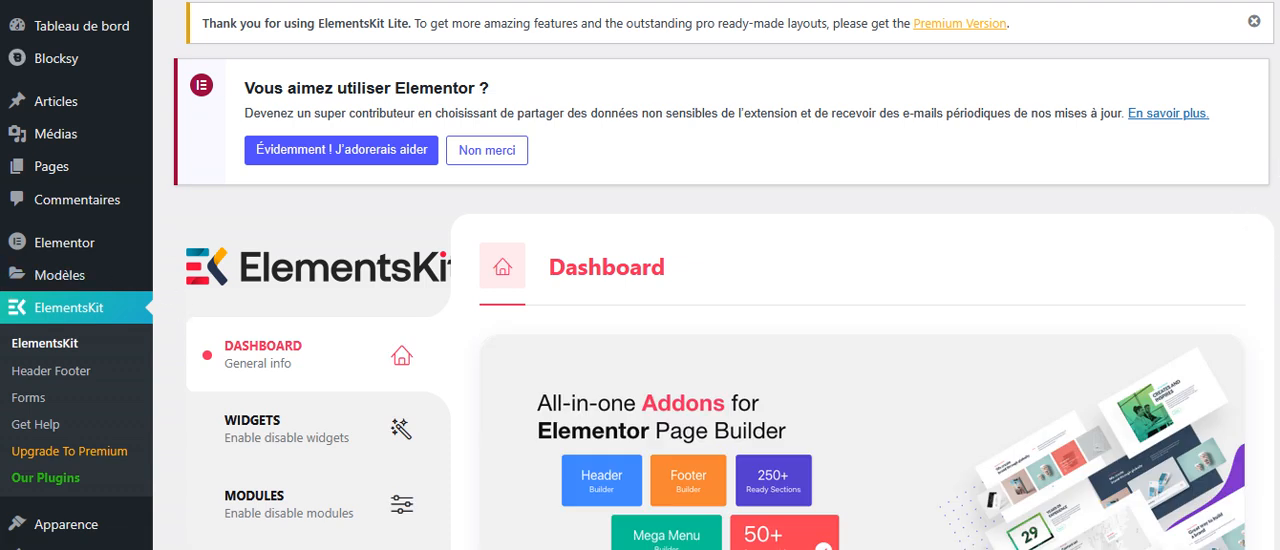
{"action": "scroll", "coordinate": [1202, 107], "scroll_direction": "down", "scroll_amount": 3}
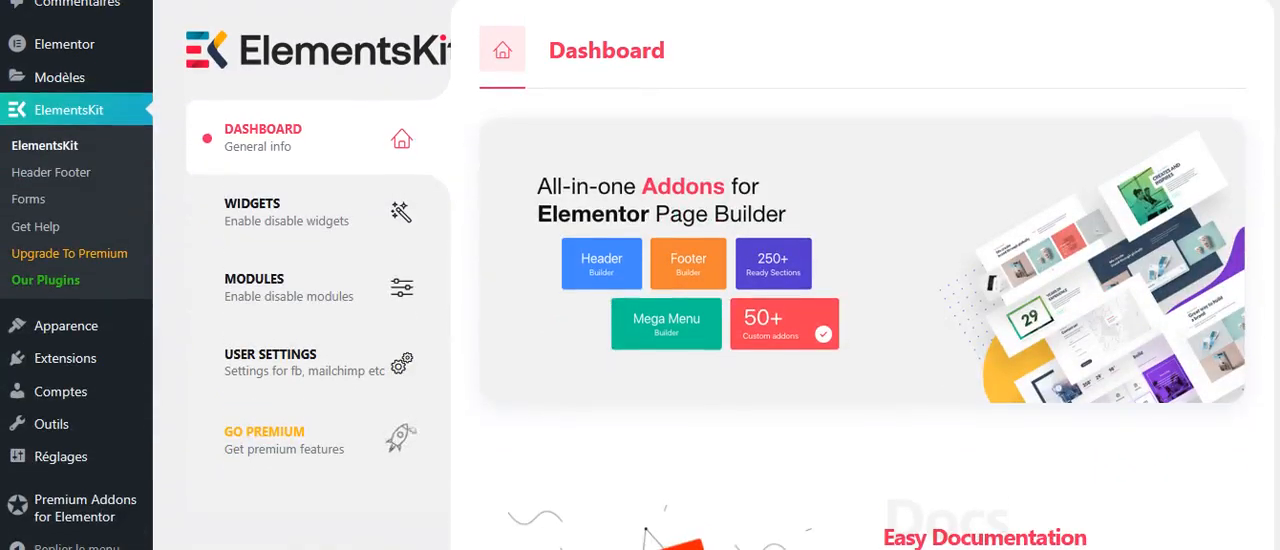
{"action": "left_click", "coordinate": [262, 215]}
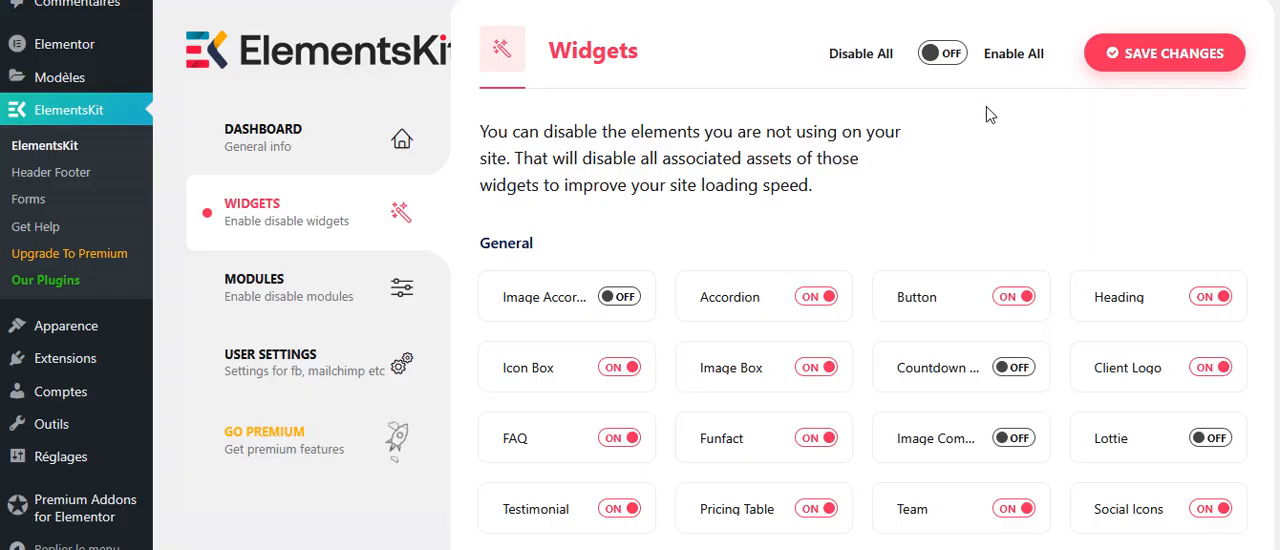
Try enabling and disabling all ElementsKit widgets at once without saving, and look through the free and Pro widgets.
{"action": "left_click", "coordinate": [952, 58]}
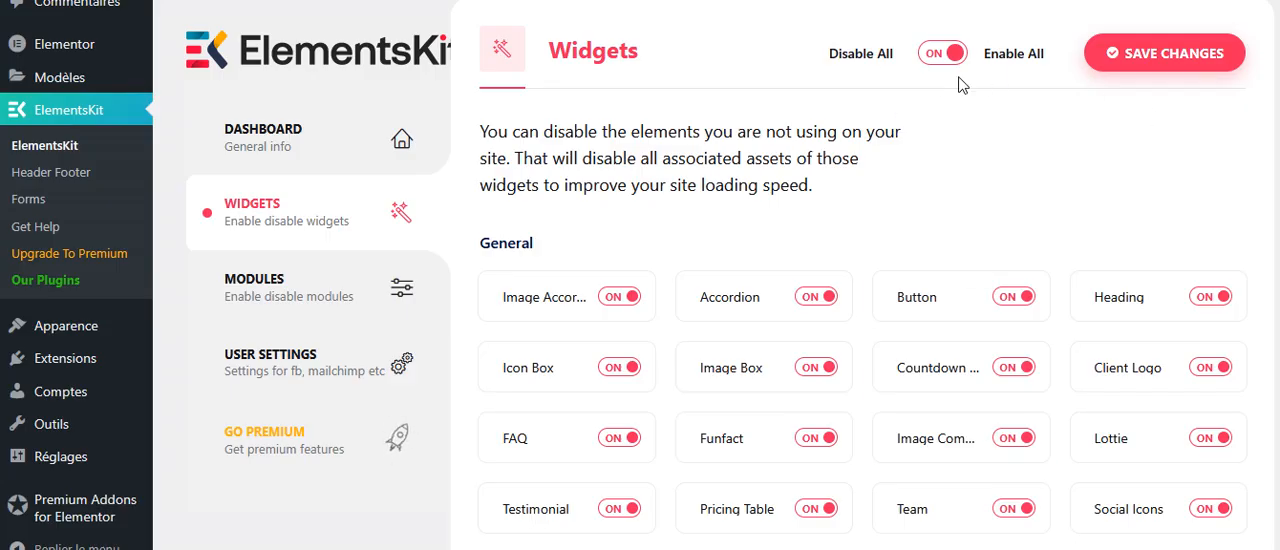
{"action": "left_click", "coordinate": [942, 58]}
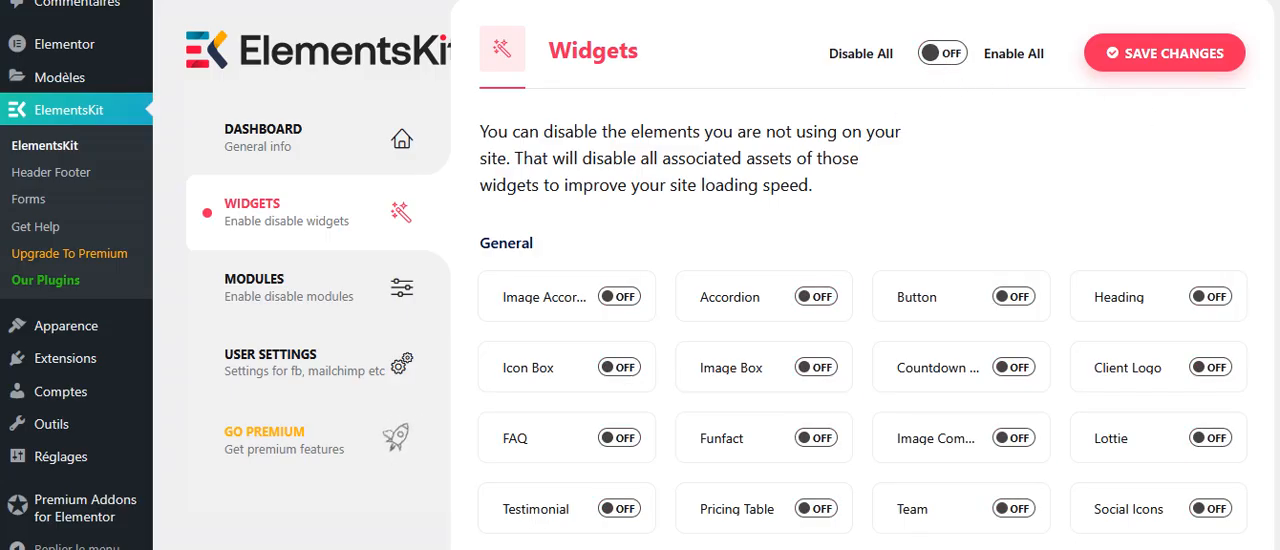
{"action": "scroll", "coordinate": [715, 300], "scroll_direction": "down", "scroll_amount": 5}
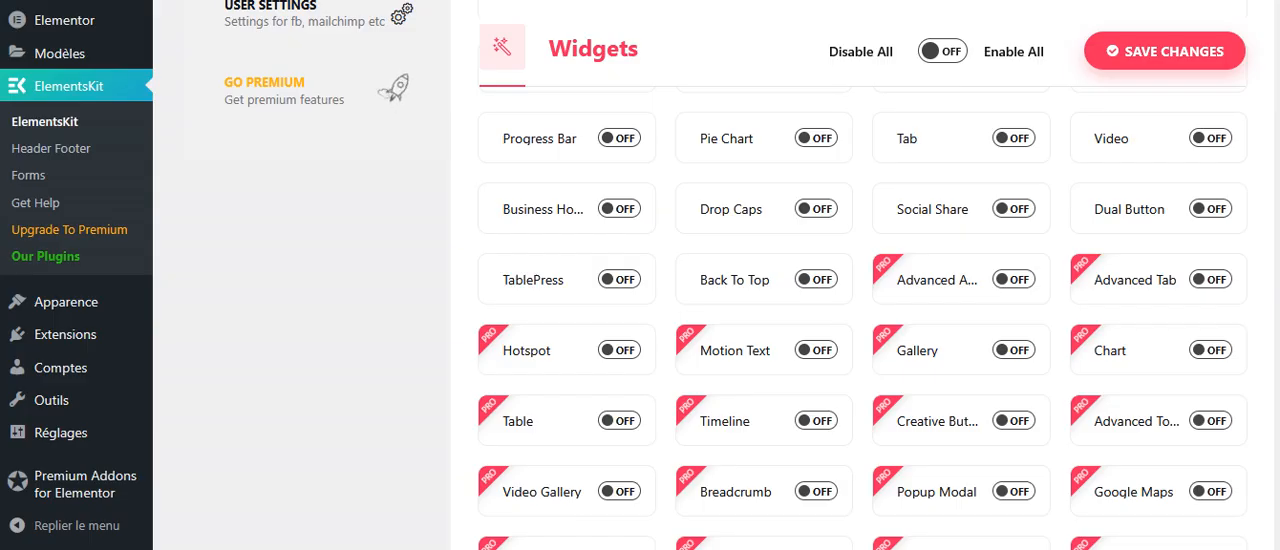
{"action": "scroll", "coordinate": [862, 320], "scroll_direction": "down", "scroll_amount": 6}
{"action": "scroll", "coordinate": [862, 320], "scroll_direction": "up", "scroll_amount": 3}
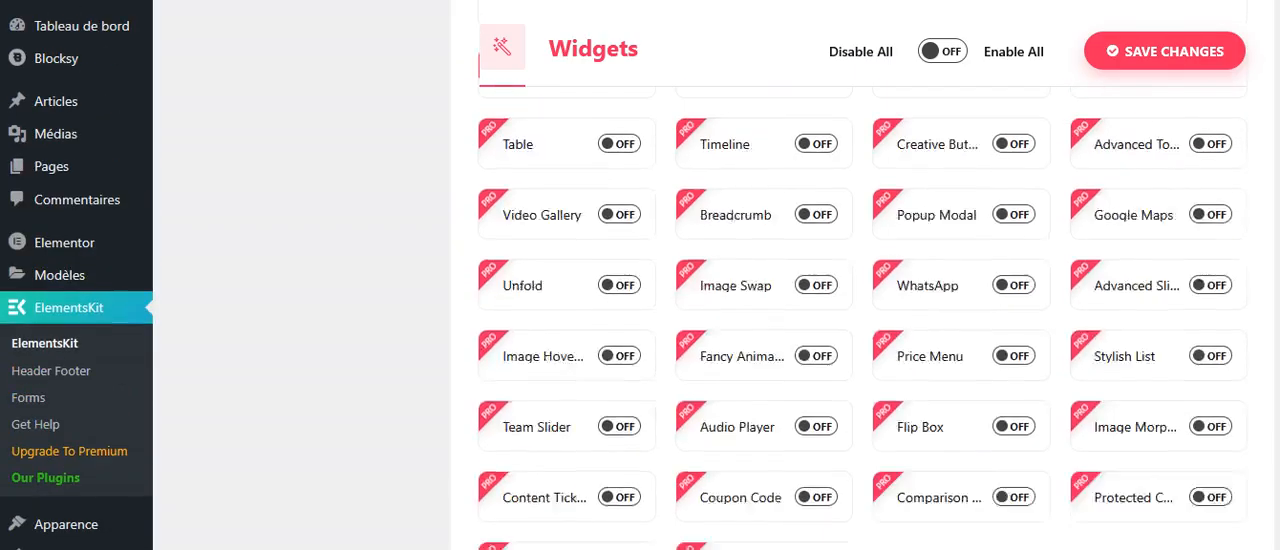
{"action": "scroll", "coordinate": [1278, 77], "scroll_direction": "up", "scroll_amount": 5}
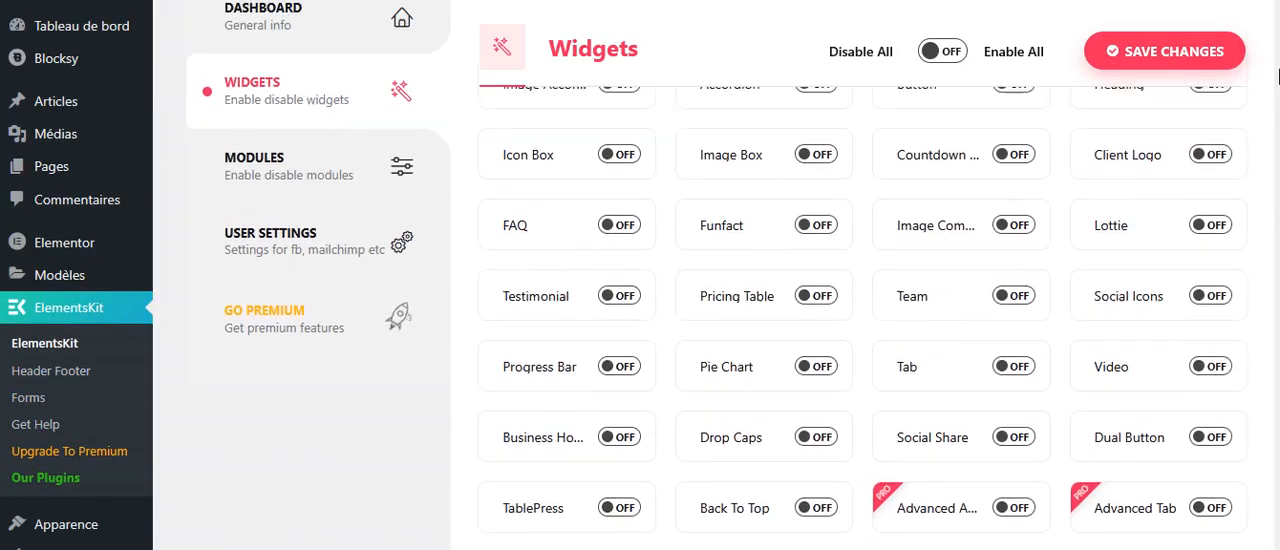
{"action": "scroll", "coordinate": [1278, 77], "scroll_direction": "up", "scroll_amount": 3}
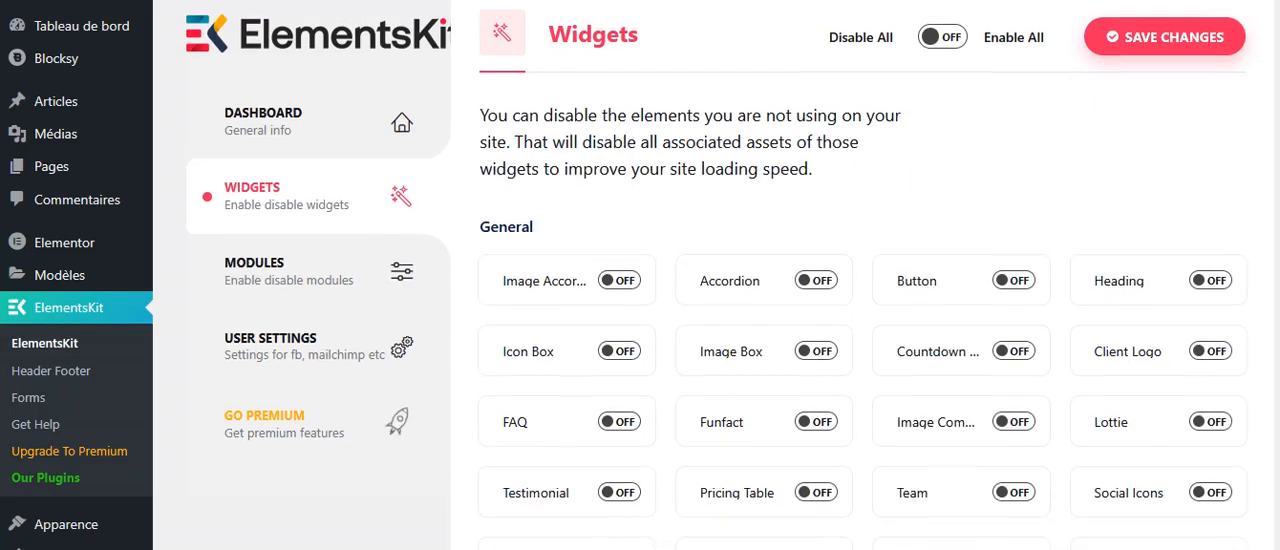
{"action": "left_click", "coordinate": [950, 44]}
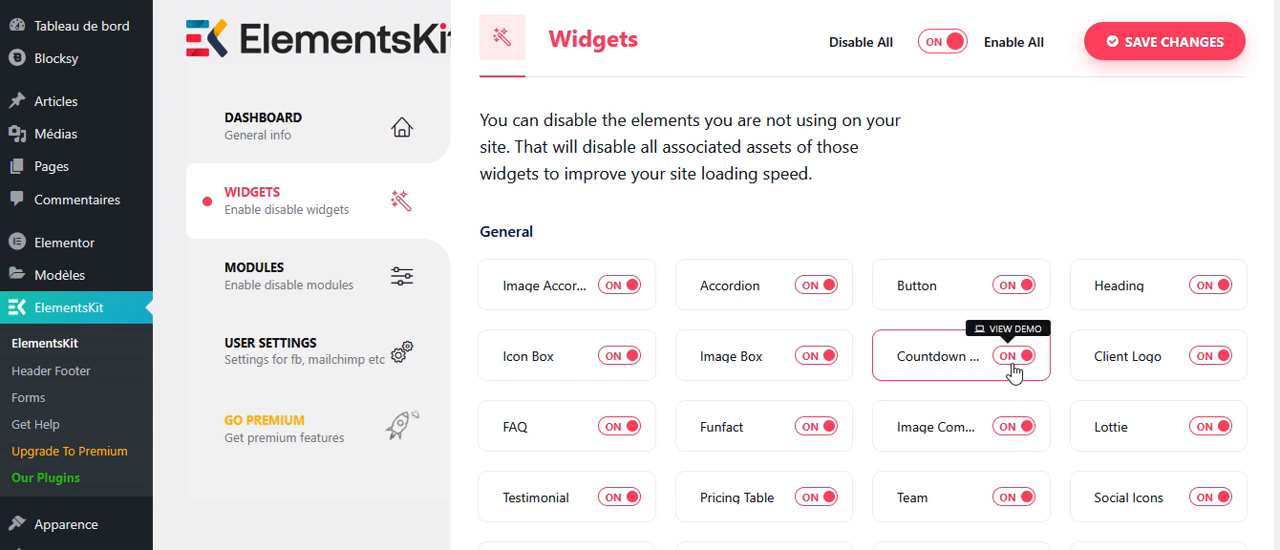
{"action": "left_click", "coordinate": [940, 46]}
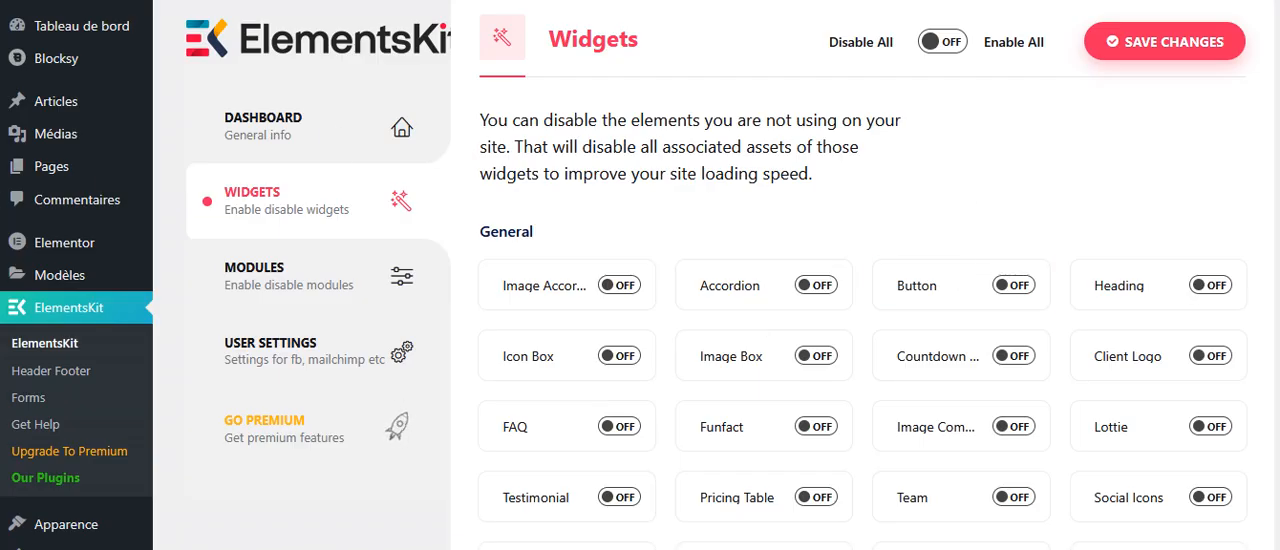
Go to the list of all site pages and open the Services page for editing with Elementor.
{"action": "mouse_move", "coordinate": [50, 168]}
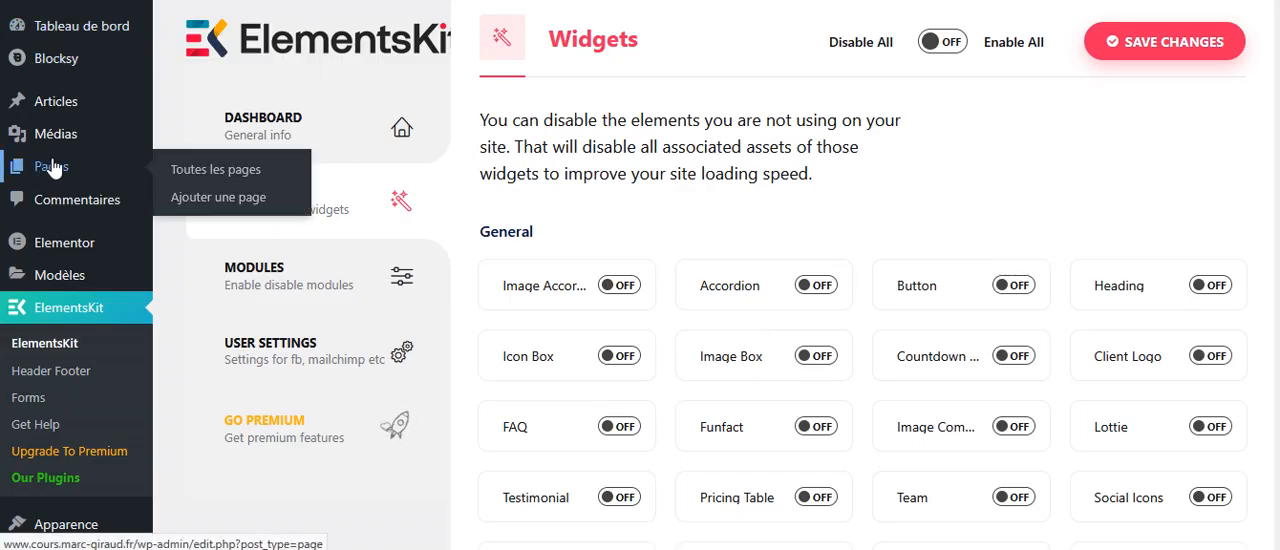
{"action": "left_click", "coordinate": [183, 175]}
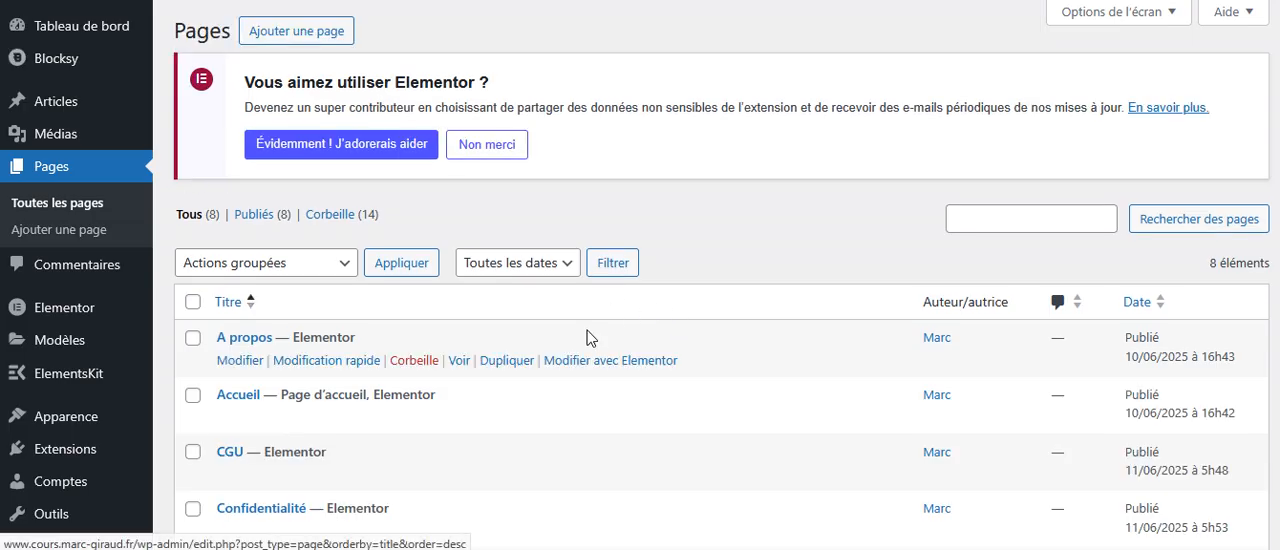
{"action": "scroll", "coordinate": [595, 340], "scroll_direction": "down", "scroll_amount": 2}
{"action": "scroll", "coordinate": [600, 345], "scroll_direction": "down", "scroll_amount": 2}
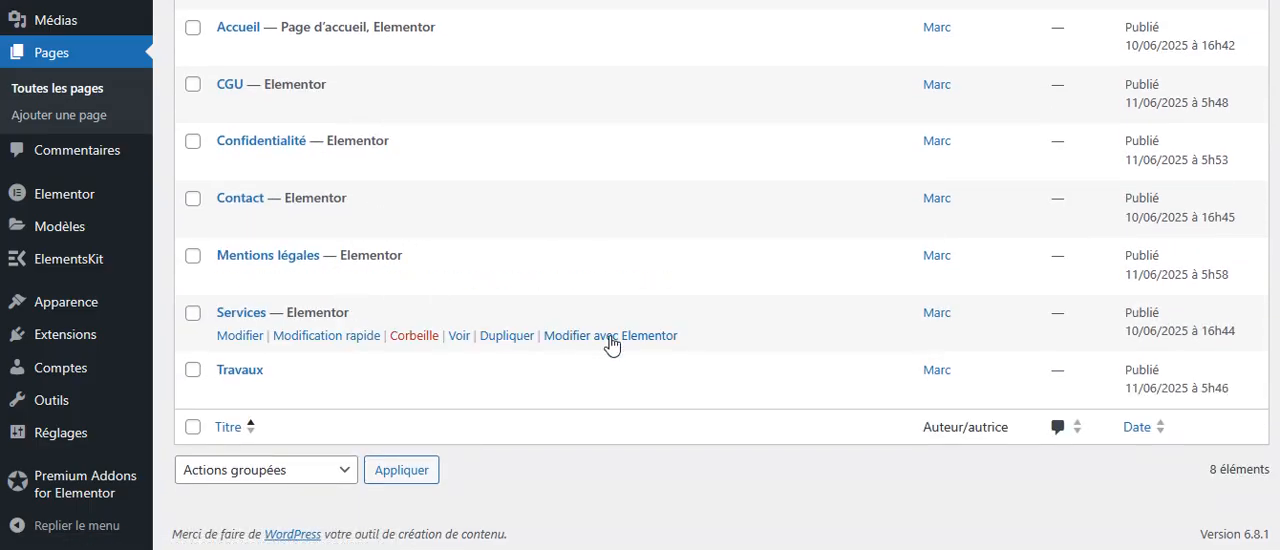
{"action": "left_click", "coordinate": [613, 339]}
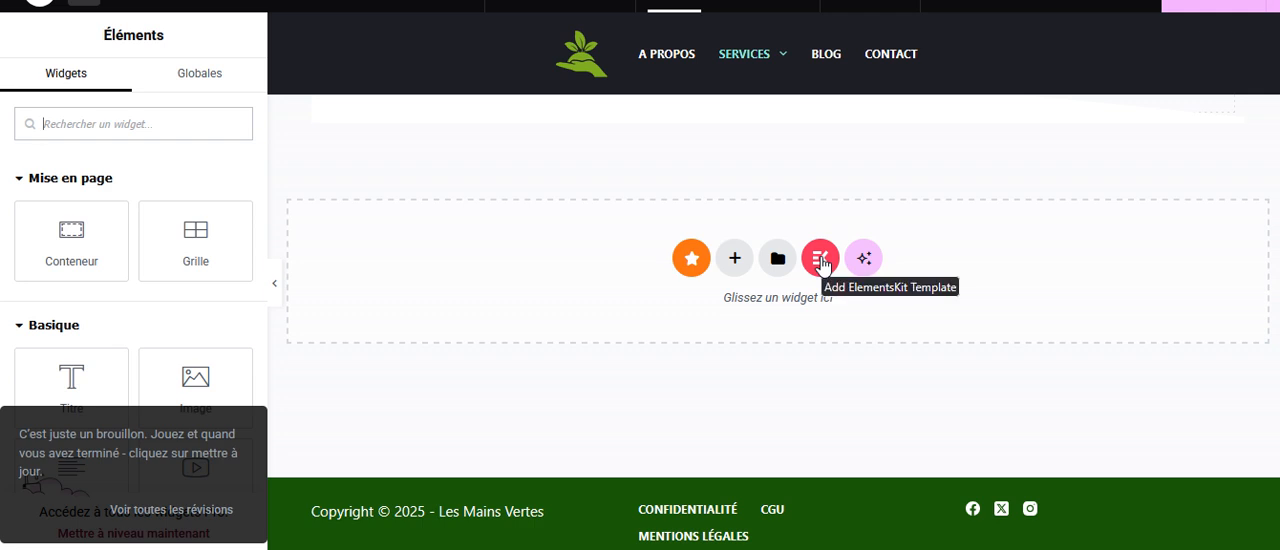
Open the ElementsKit template library from the empty page section and look through its full-site templates.
{"action": "left_click", "coordinate": [820, 260]}
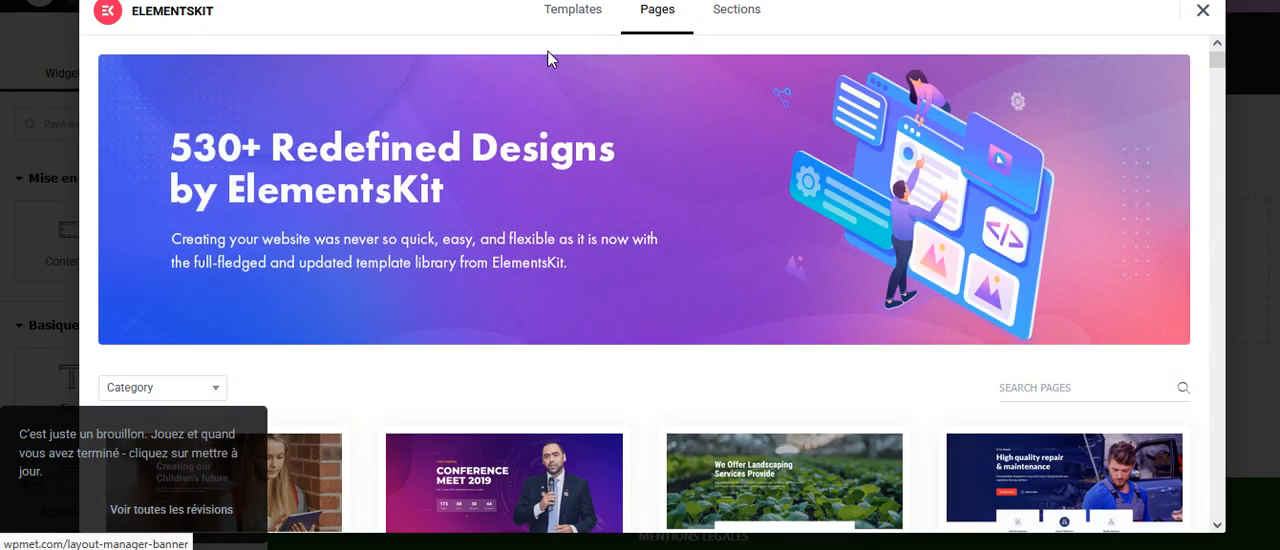
{"action": "left_click", "coordinate": [571, 14]}
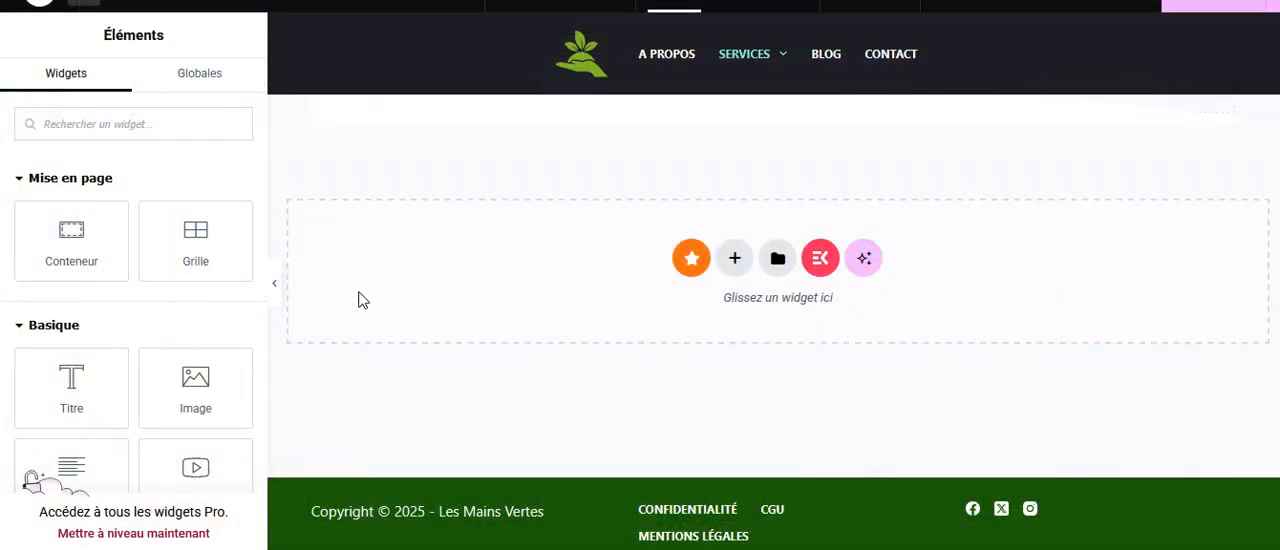
{"action": "left_click", "coordinate": [819, 259]}
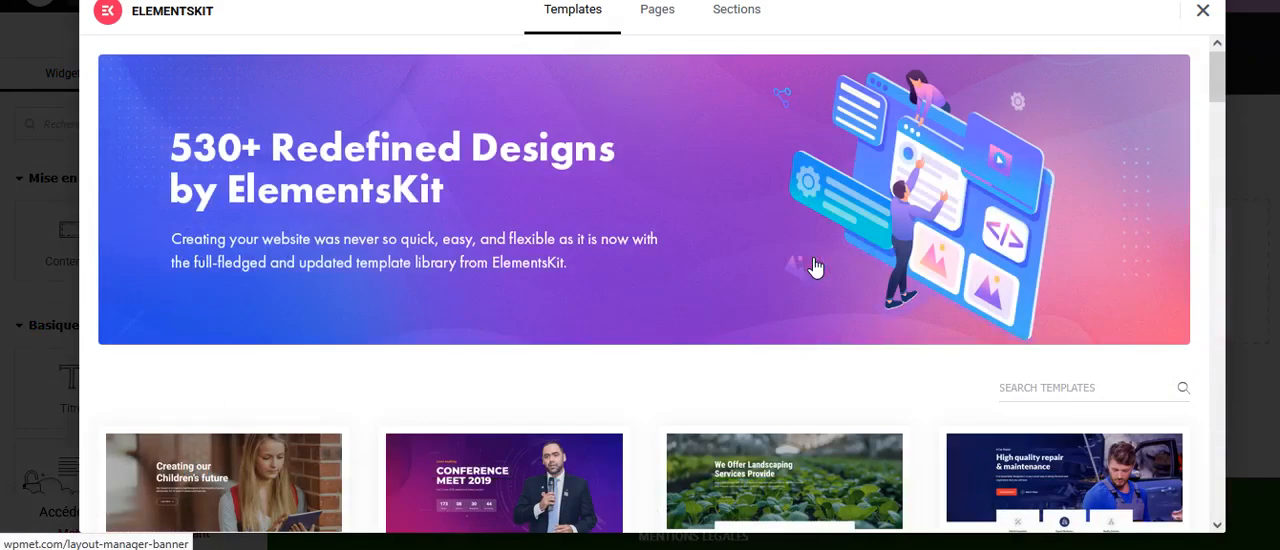
{"action": "left_click_drag", "start_coordinate": [1213, 99], "coordinate": [1193, 120]}
{"action": "scroll", "coordinate": [1196, 126], "scroll_direction": "down", "scroll_amount": 1}
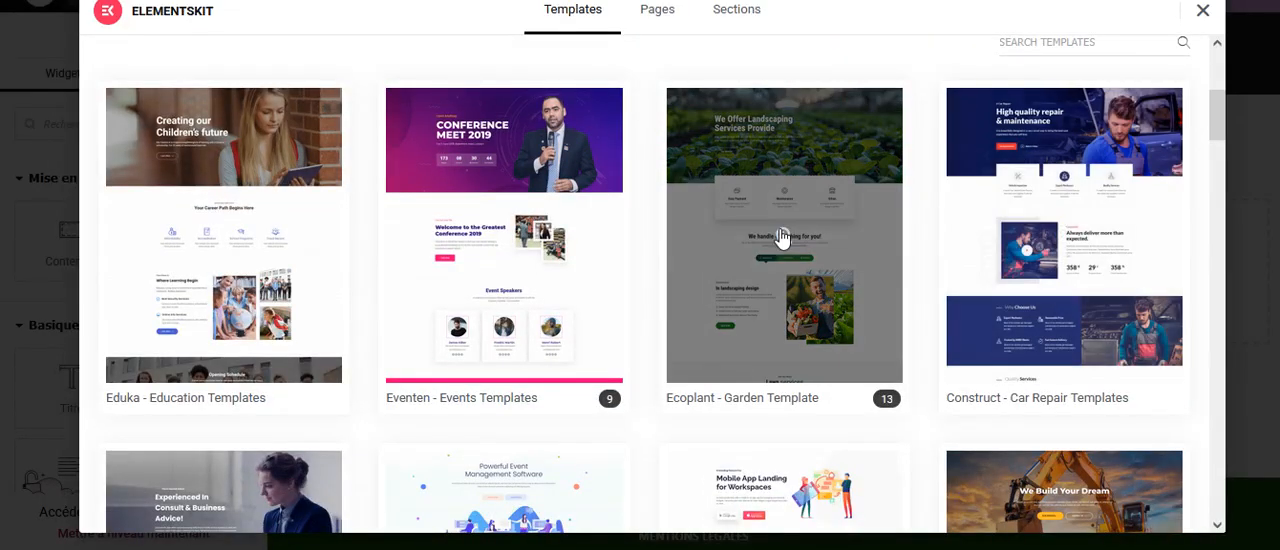
Open the Ecoplant - Garden Template kit and look through its page, header and footer designs.
{"action": "left_click", "coordinate": [783, 238]}
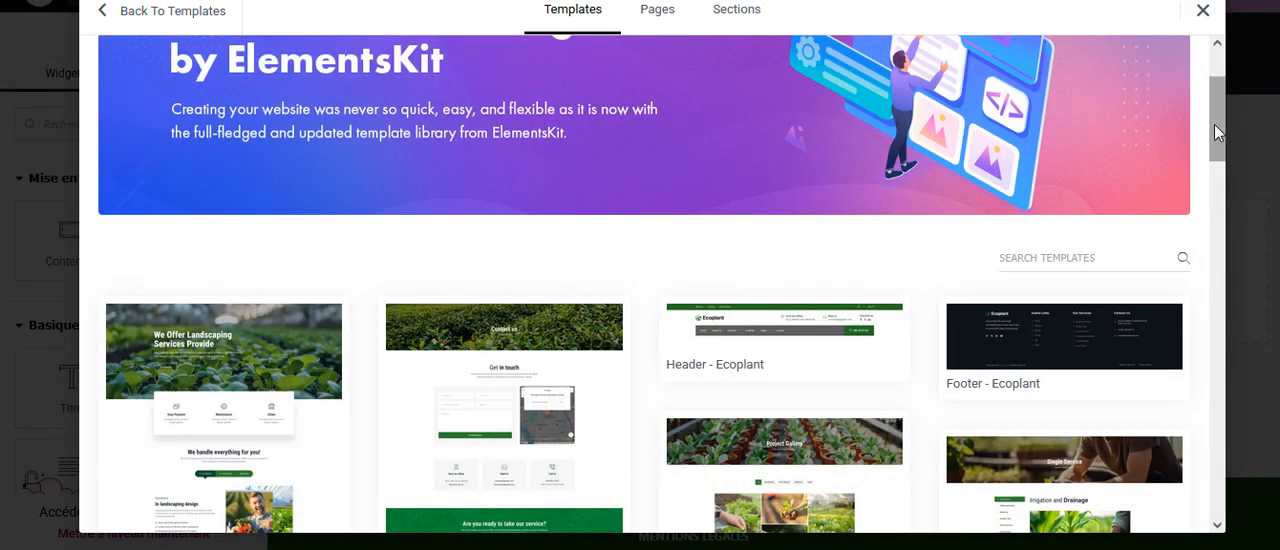
{"action": "left_click_drag", "start_coordinate": [1214, 124], "coordinate": [1210, 197]}
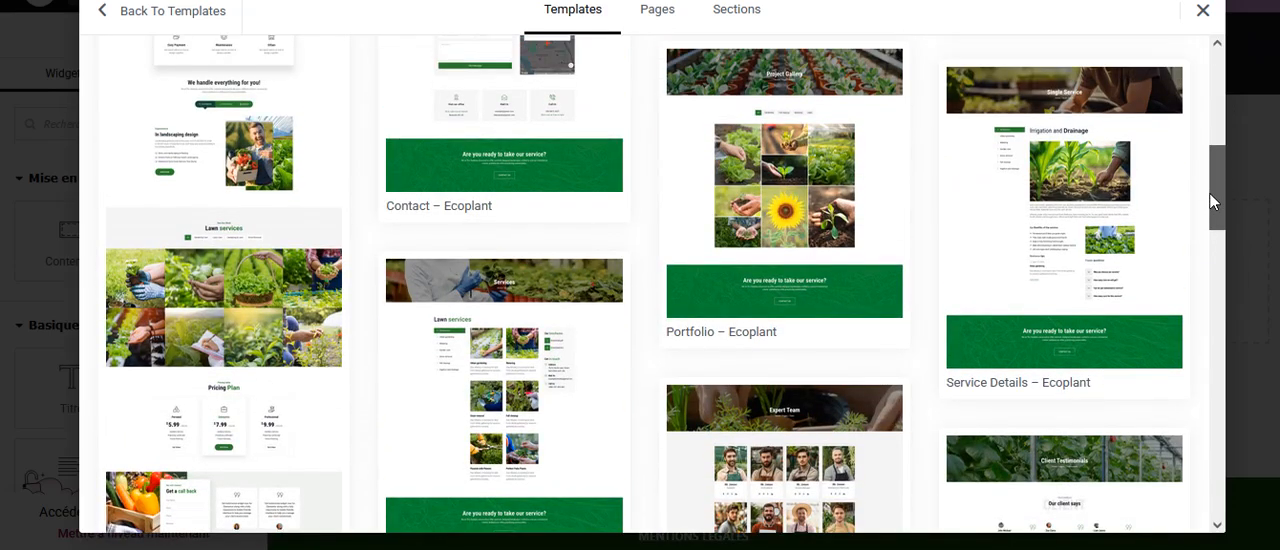
{"action": "left_click_drag", "start_coordinate": [1210, 200], "coordinate": [1195, 86]}
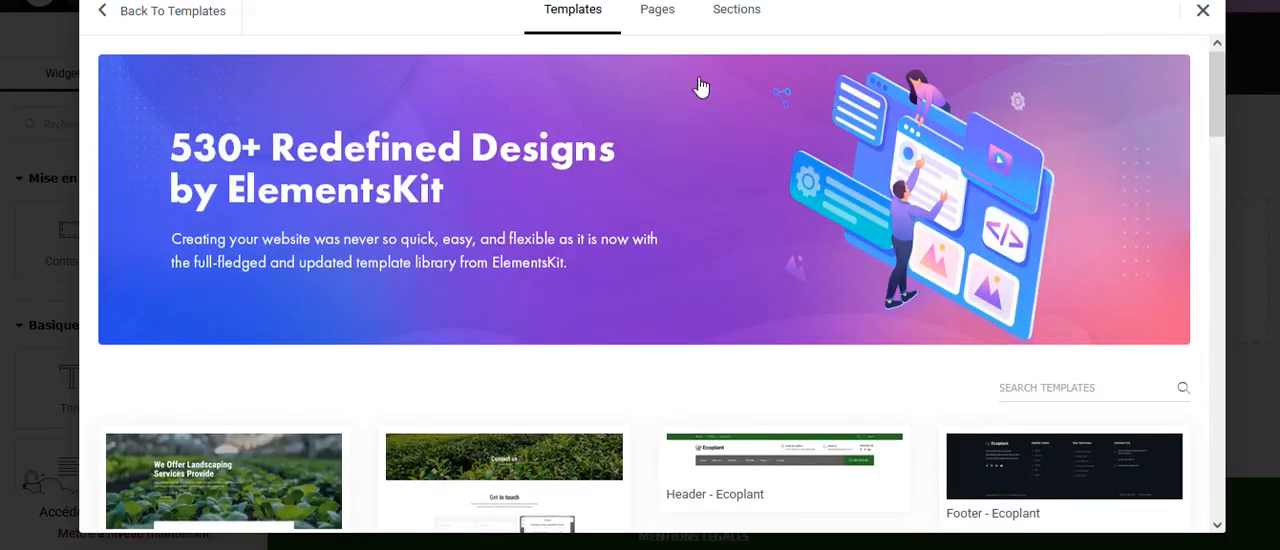
Look through the ready-made pages and then the ready-made sections in the ElementsKit library.
{"action": "left_click", "coordinate": [660, 14]}
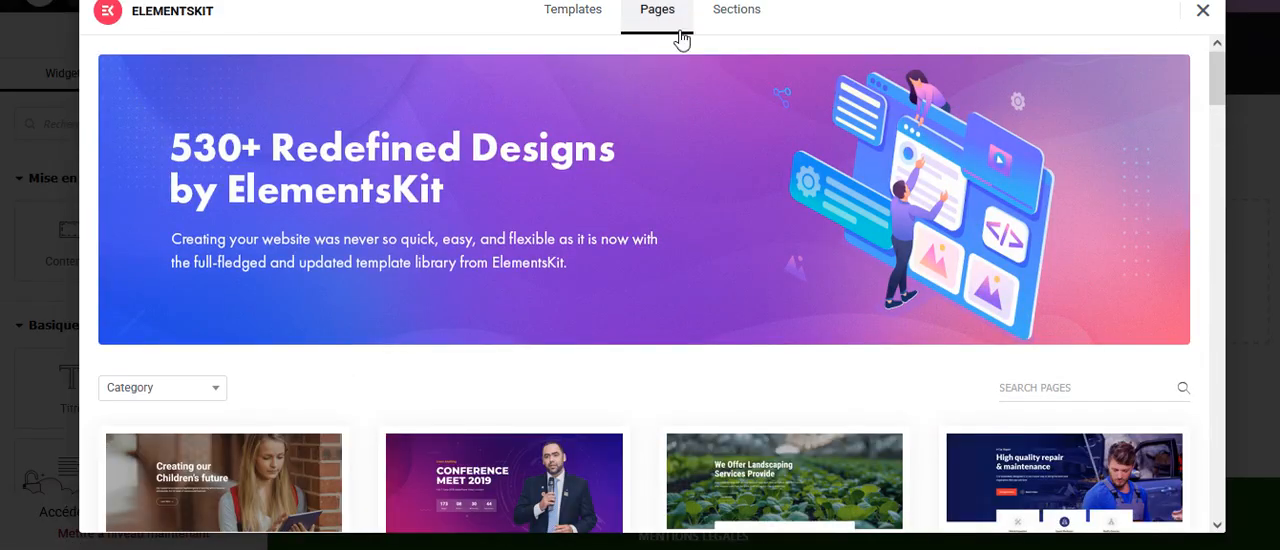
{"action": "left_click_drag", "start_coordinate": [1221, 89], "coordinate": [1166, 149]}
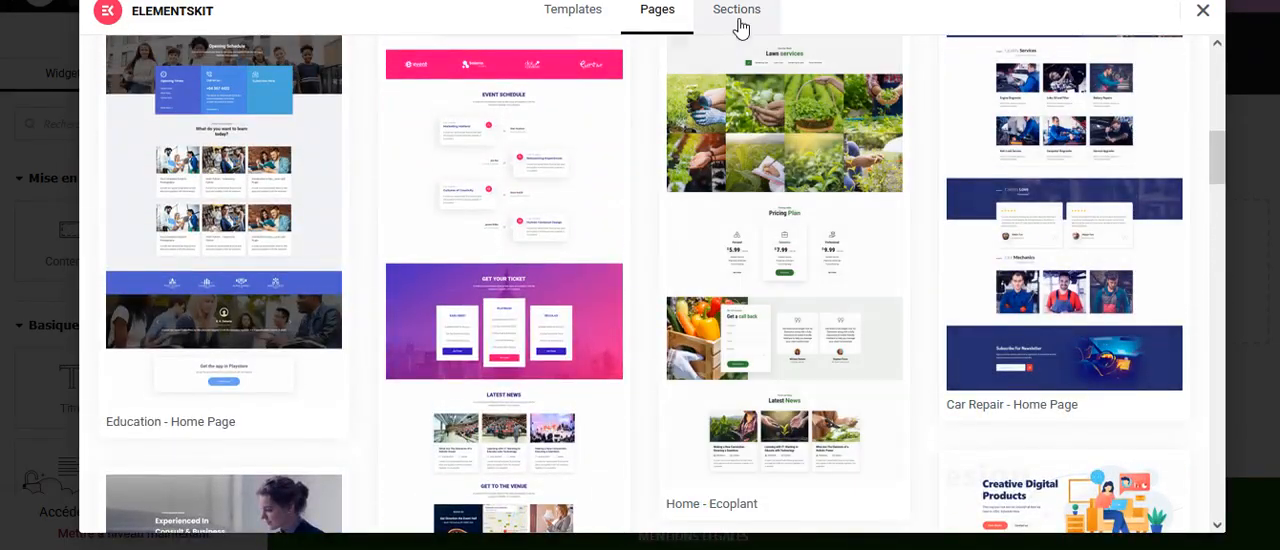
{"action": "left_click", "coordinate": [740, 20]}
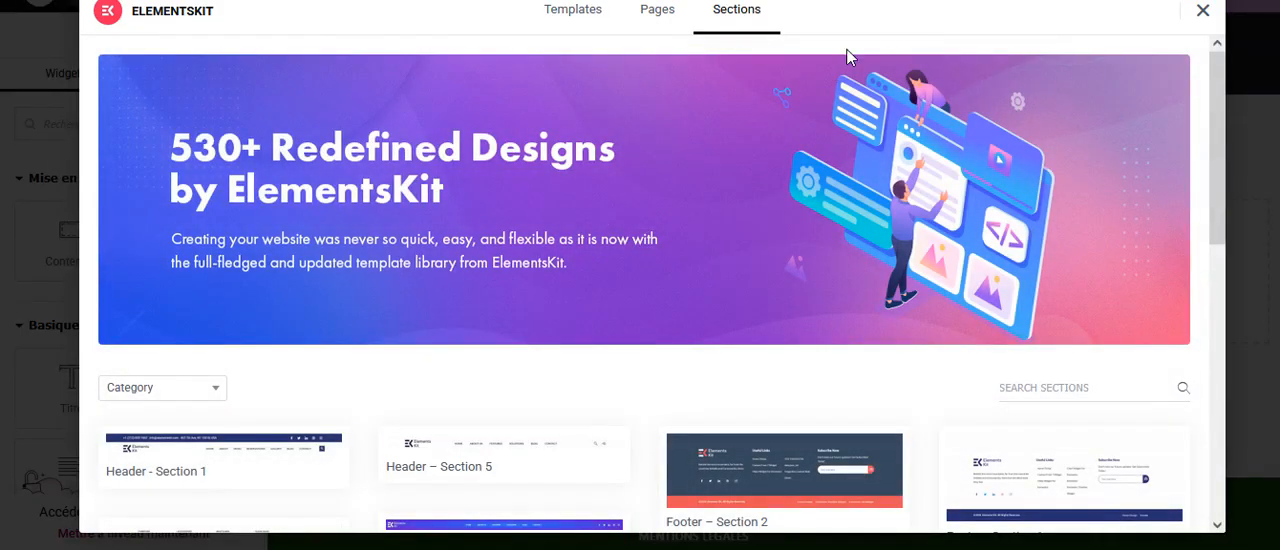
{"action": "left_click_drag", "start_coordinate": [1219, 185], "coordinate": [1210, 283]}
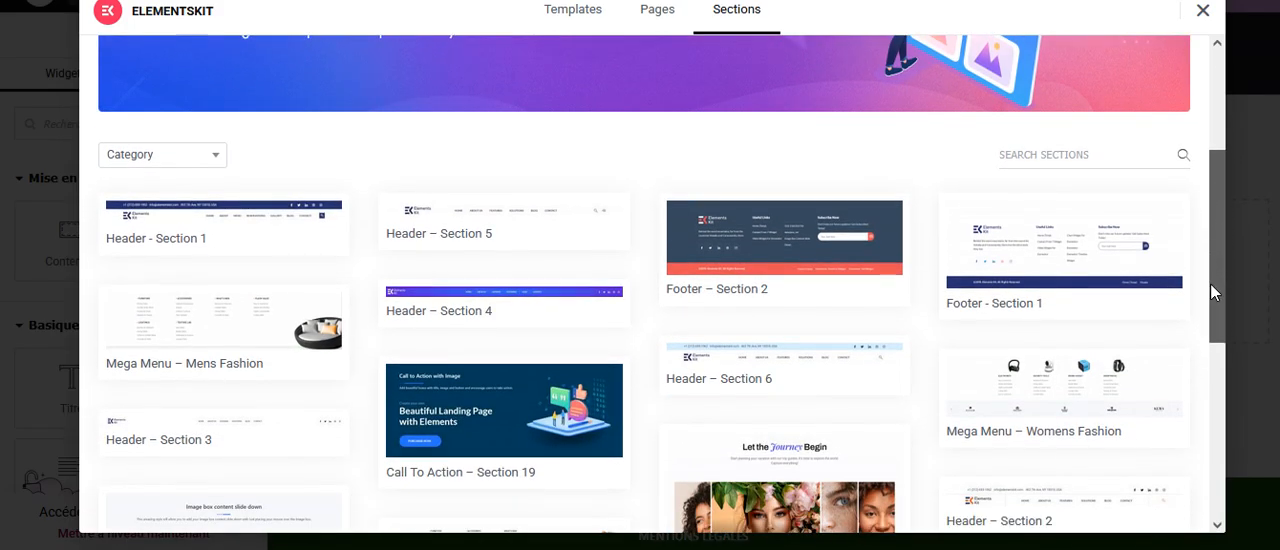
Filter the ElementsKit sections by the Zoom category, then by the Lottie category.
{"action": "left_click", "coordinate": [172, 154]}
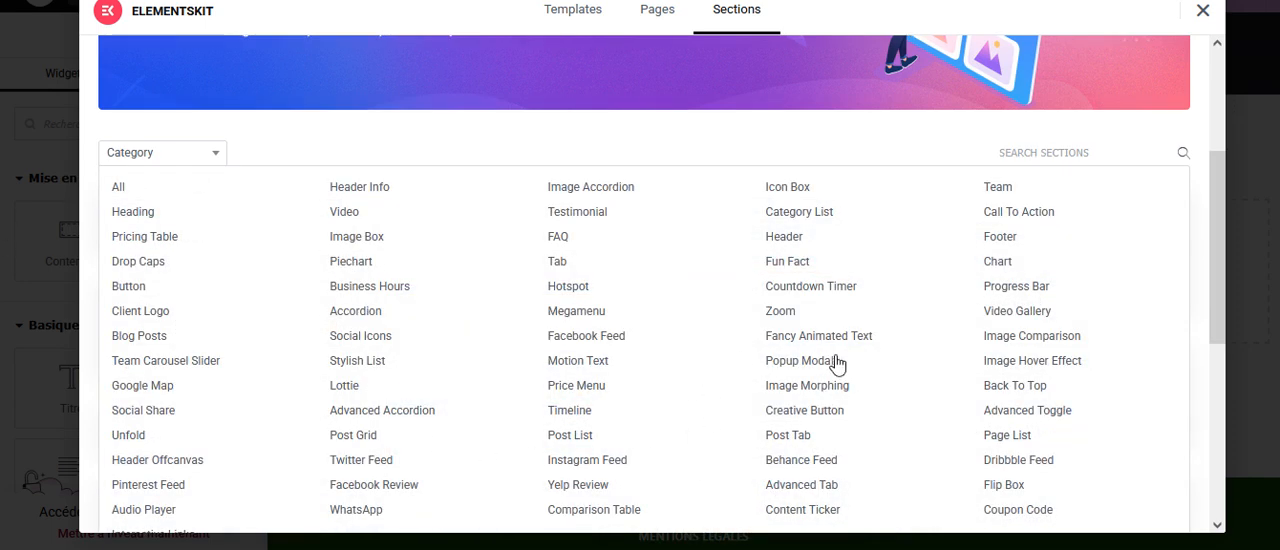
{"action": "left_click", "coordinate": [783, 315]}
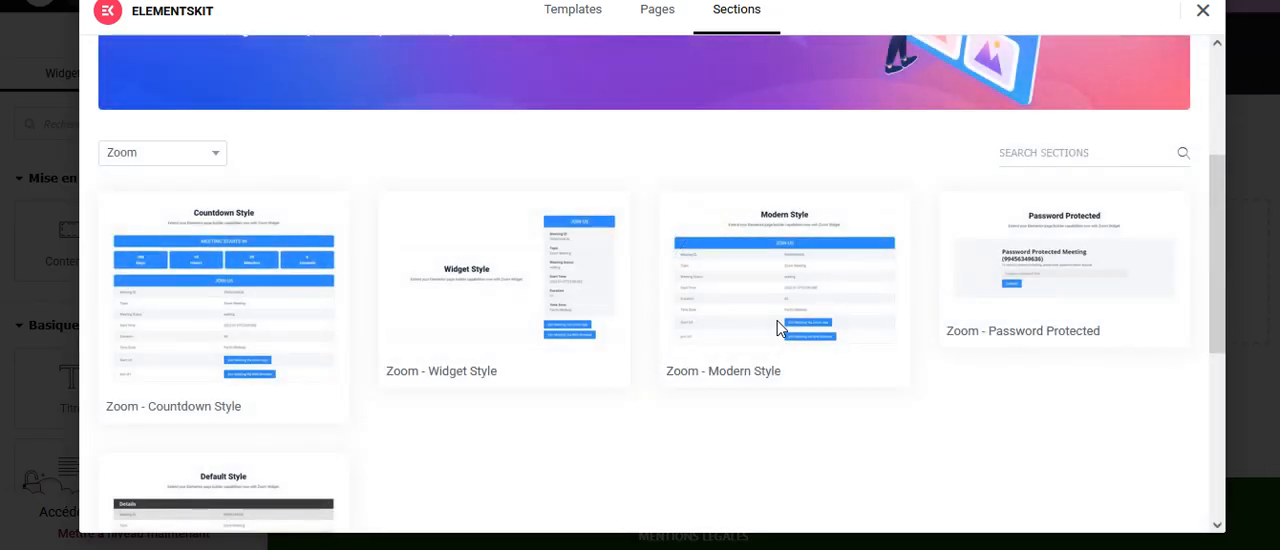
{"action": "left_click", "coordinate": [220, 155]}
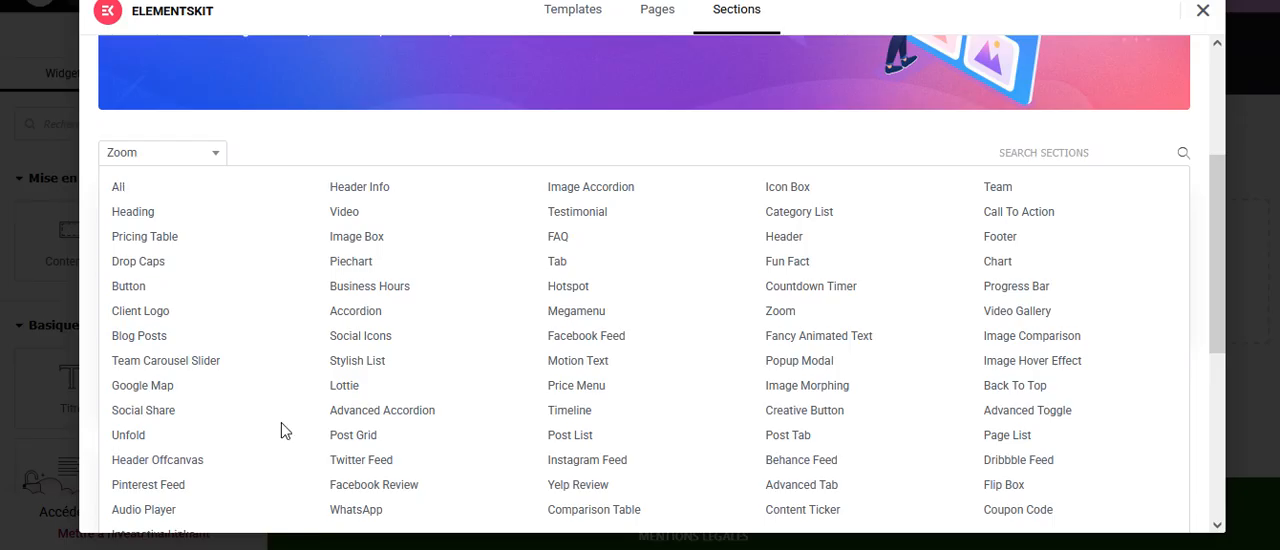
{"action": "left_click", "coordinate": [339, 390]}
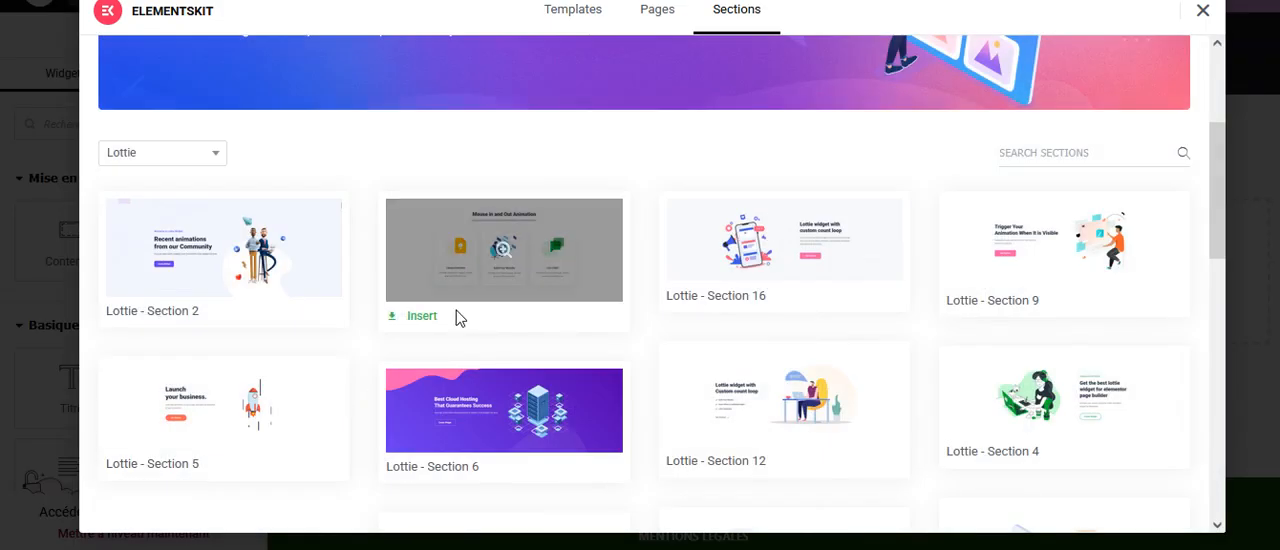
Preview Lottie - Section 3, return to the Lottie sections and close the library without inserting anything.
{"action": "left_click", "coordinate": [503, 254]}
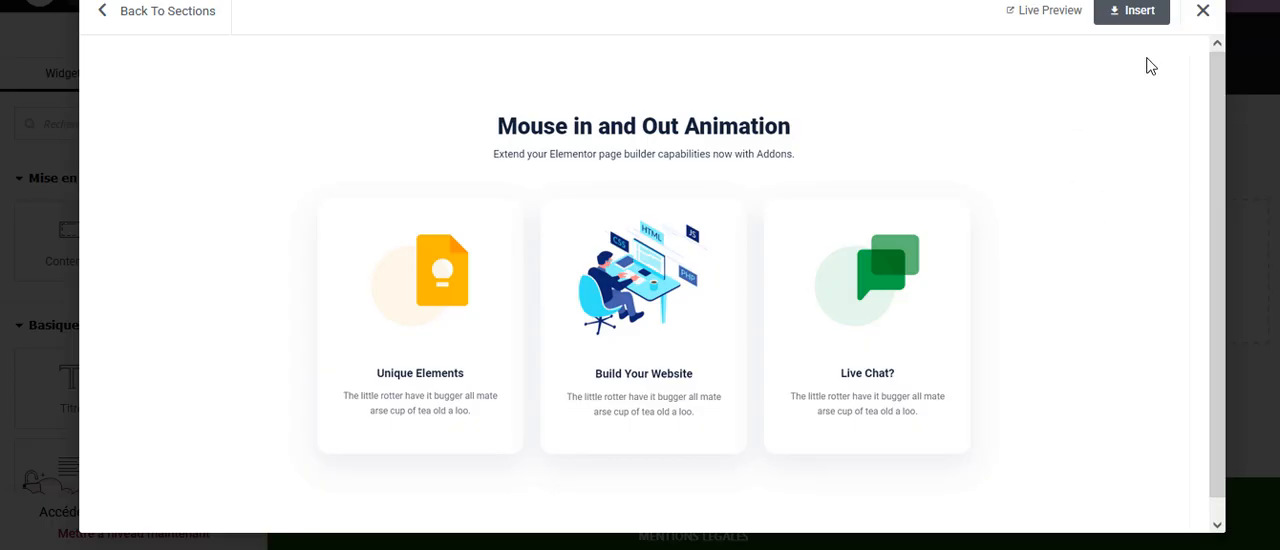
{"action": "left_click", "coordinate": [110, 12]}
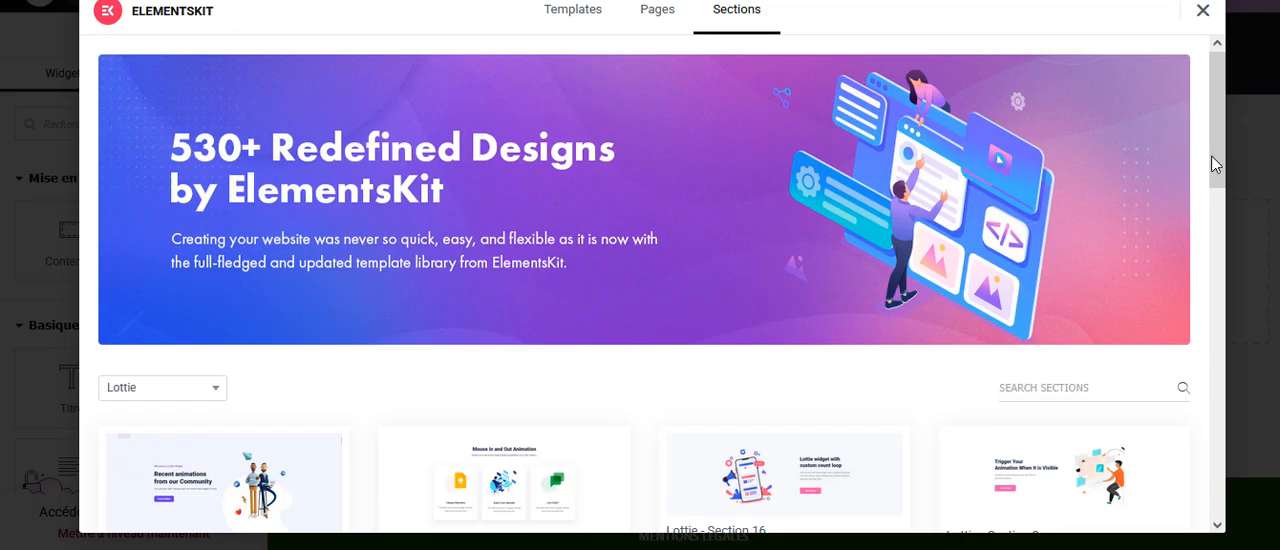
{"action": "left_click_drag", "start_coordinate": [1212, 157], "coordinate": [1201, 190]}
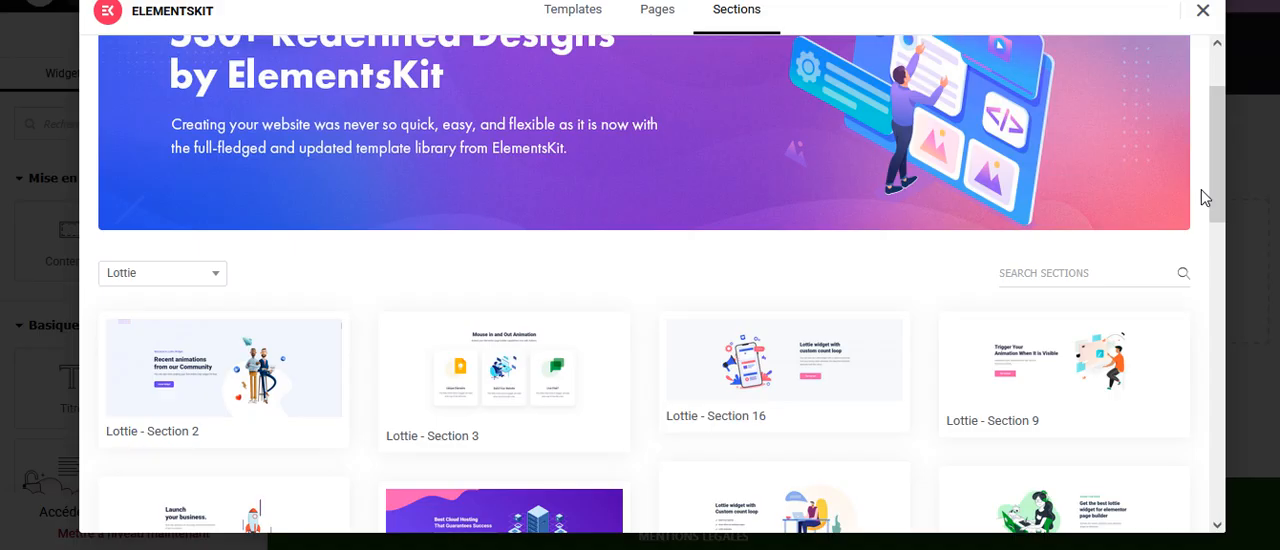
{"action": "left_click_drag", "start_coordinate": [1219, 185], "coordinate": [1248, 143]}
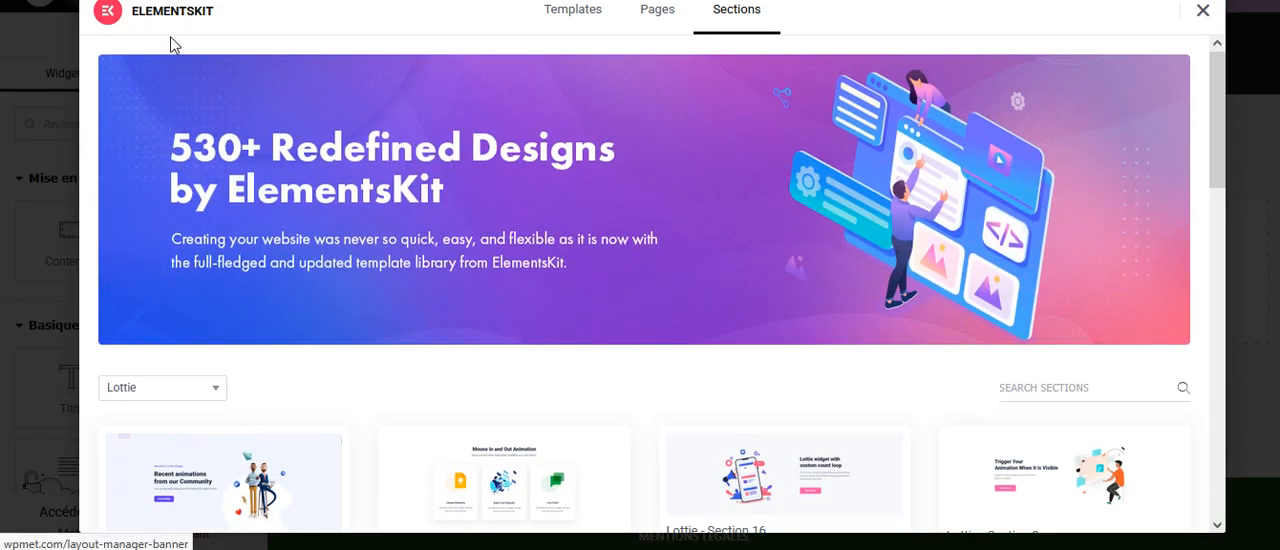
{"action": "left_click", "coordinate": [1202, 11]}
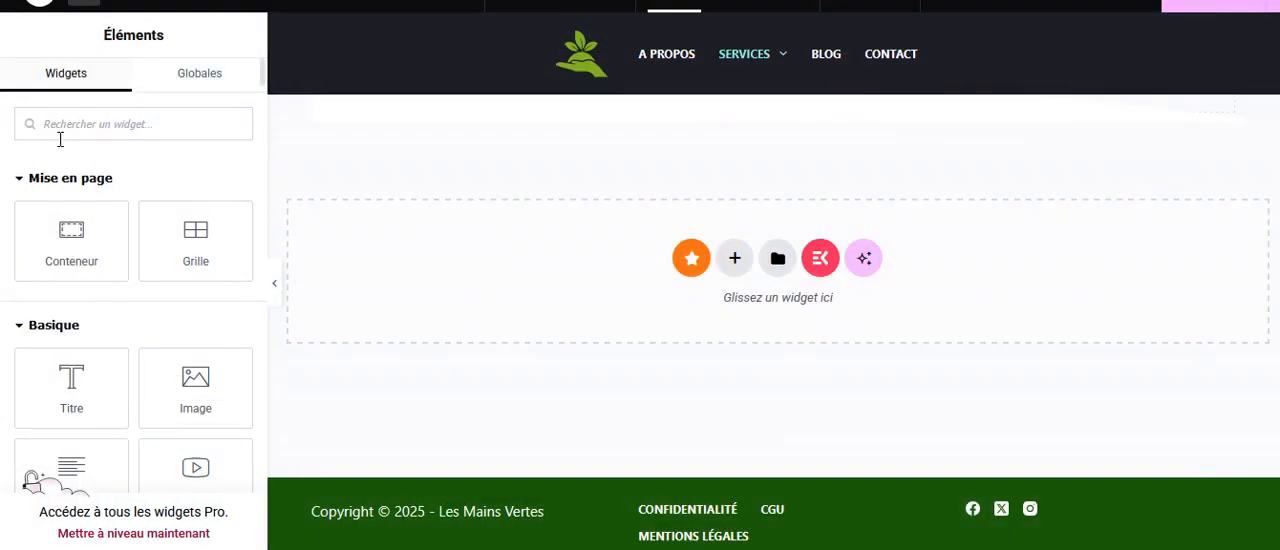
Collapse the Mise en page, Basique, Pro, Général, Lien en bio and Modules premium widget categories to reach the ElementsKit widgets.
{"action": "left_click", "coordinate": [16, 180]}
{"action": "left_click", "coordinate": [16, 226]}
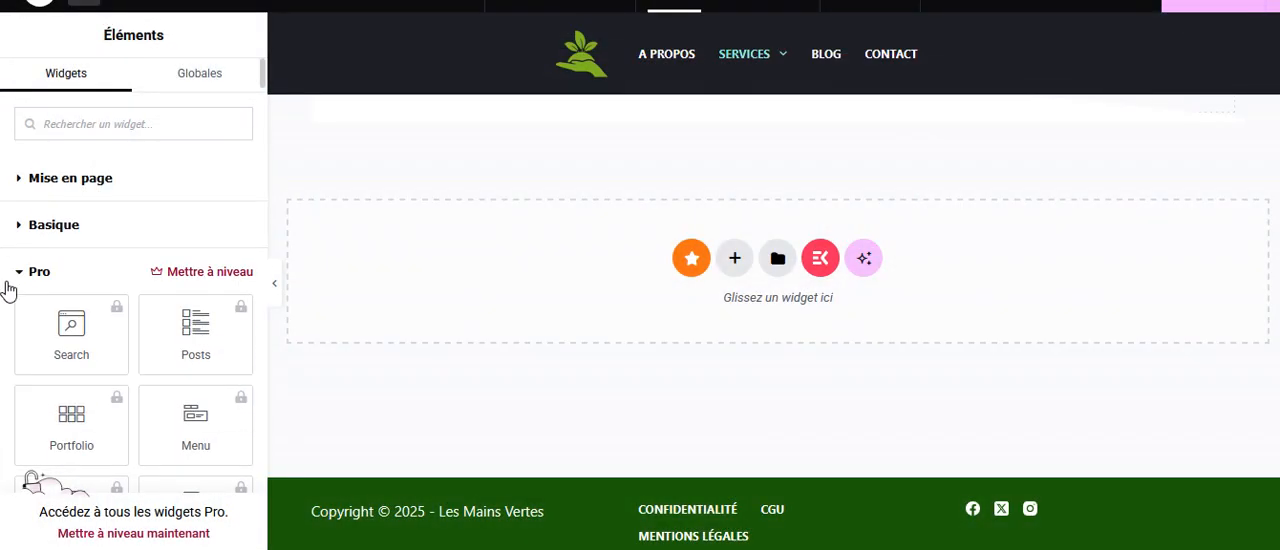
{"action": "left_click", "coordinate": [18, 271]}
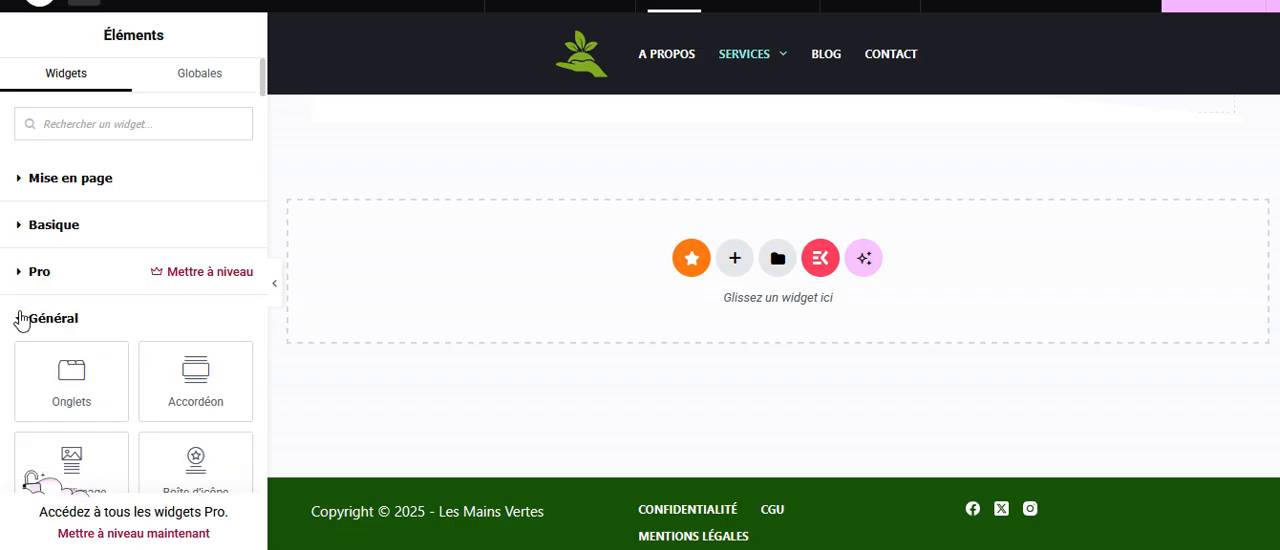
{"action": "left_click", "coordinate": [16, 318]}
{"action": "scroll", "coordinate": [78, 268], "scroll_direction": "down", "scroll_amount": 2}
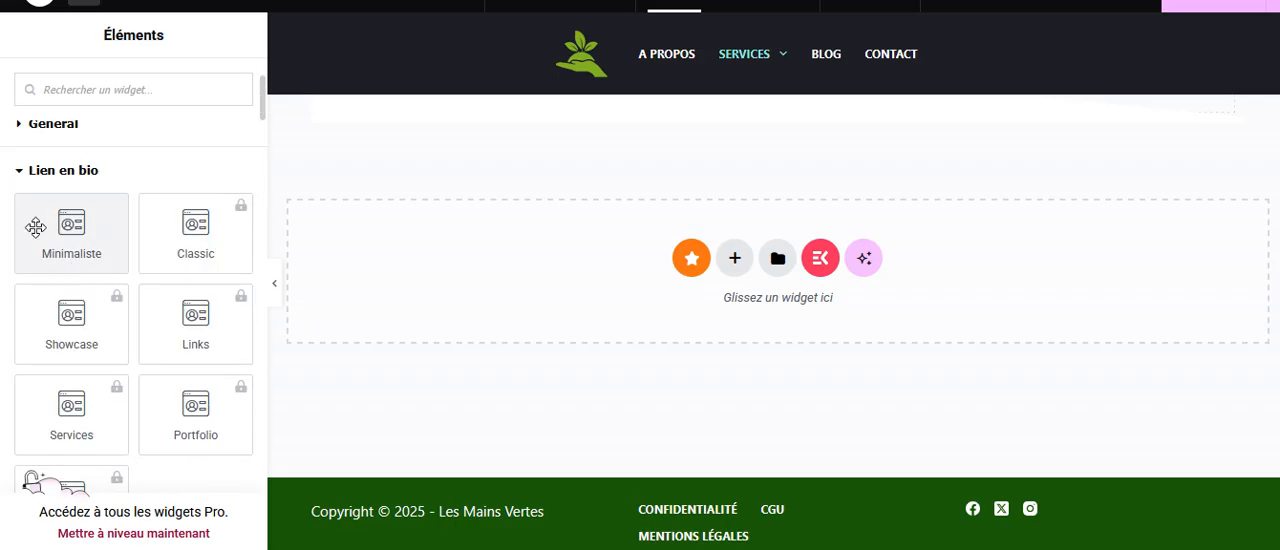
{"action": "left_click", "coordinate": [20, 188]}
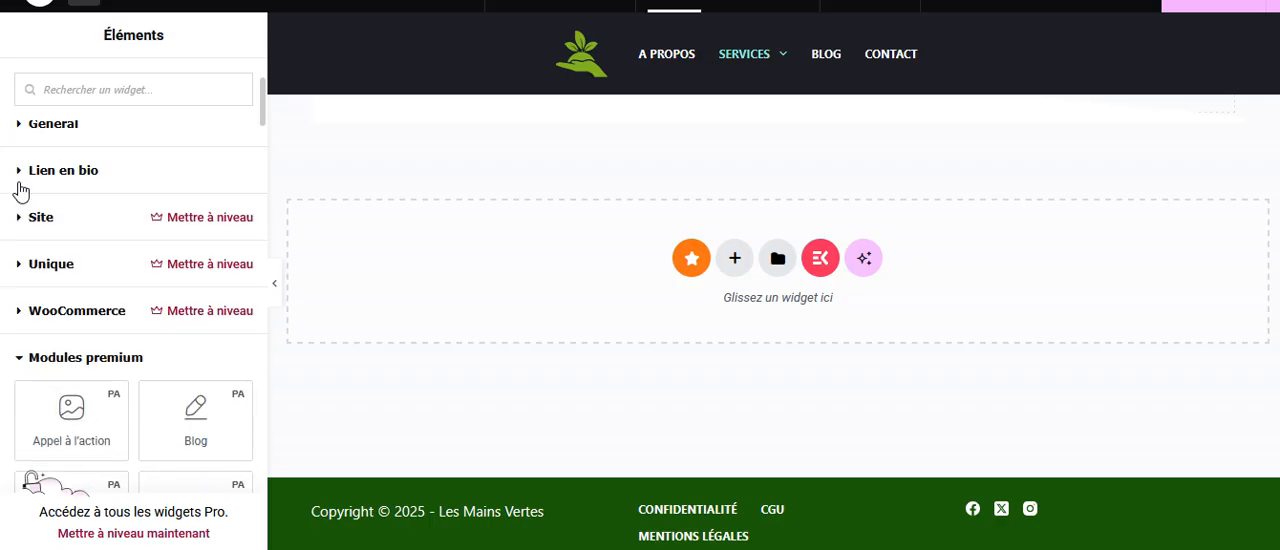
{"action": "scroll", "coordinate": [20, 190], "scroll_direction": "down", "scroll_amount": 2}
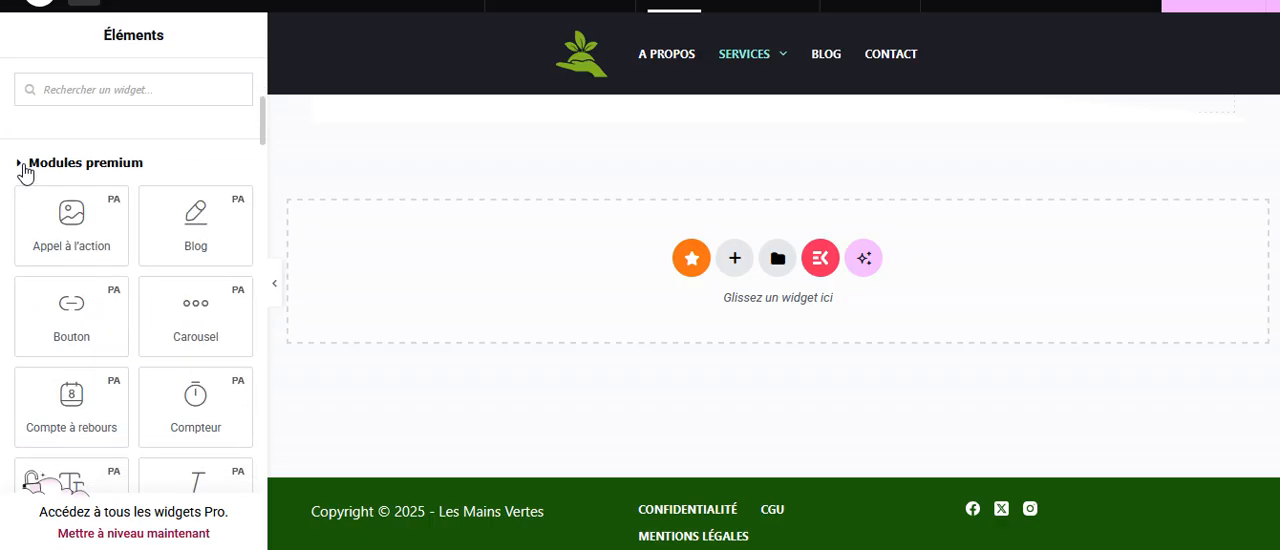
{"action": "left_click", "coordinate": [24, 166]}
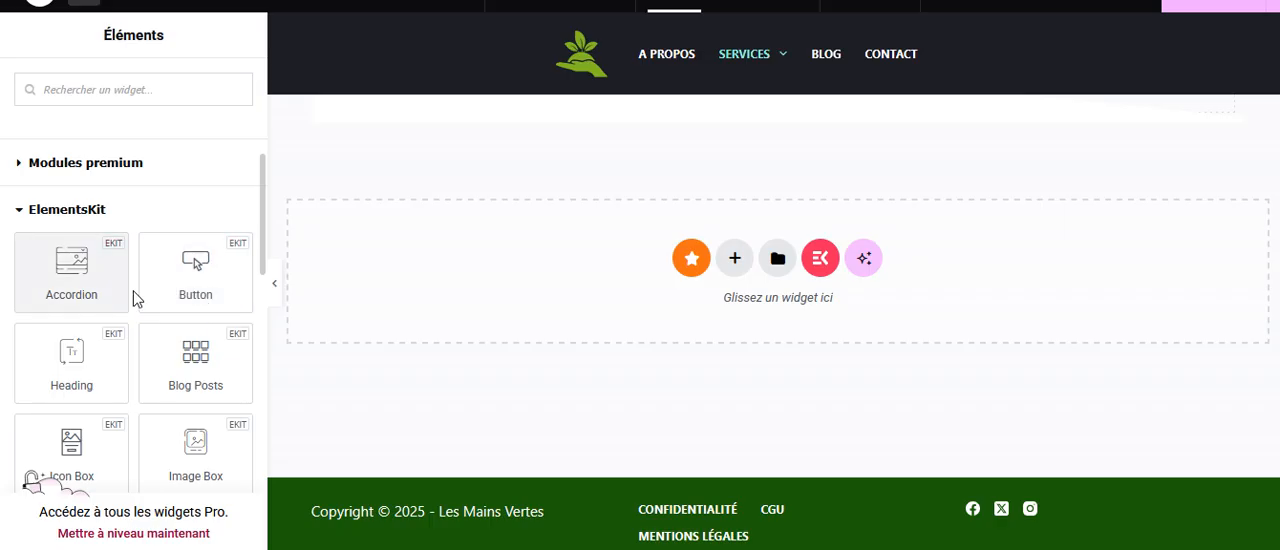
Look through the ElementsKit widgets, collapse their category, and examine the ElementsKit Header Footer widgets.
{"action": "scroll", "coordinate": [140, 290], "scroll_direction": "down", "scroll_amount": 3}
{"action": "scroll", "coordinate": [150, 285], "scroll_direction": "down", "scroll_amount": 3}
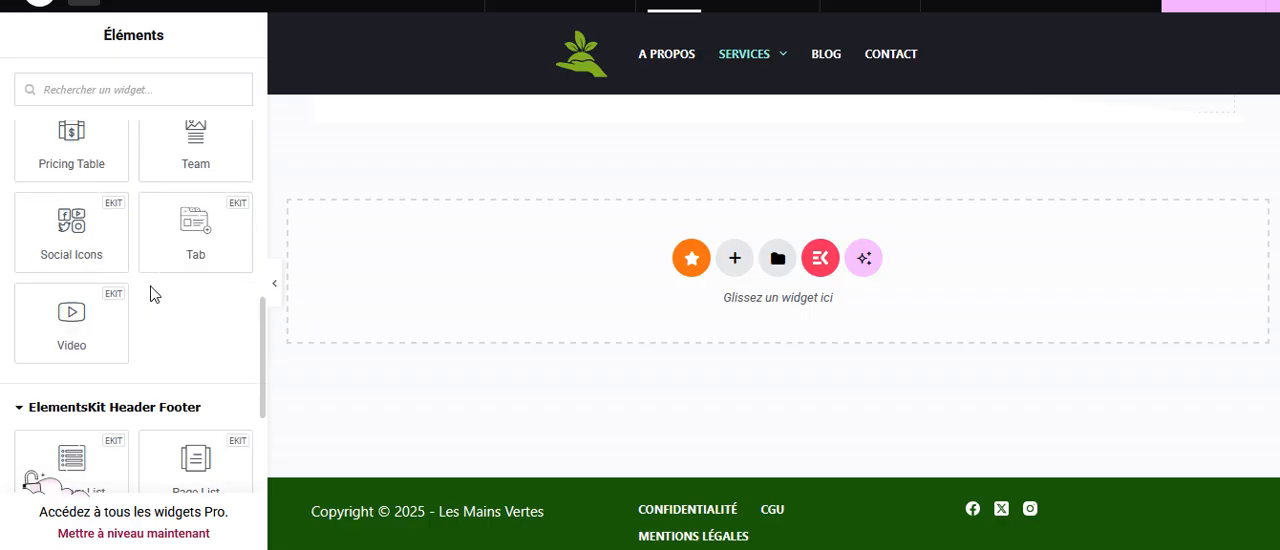
{"action": "scroll", "coordinate": [150, 293], "scroll_direction": "up", "scroll_amount": 1}
{"action": "scroll", "coordinate": [150, 293], "scroll_direction": "up", "scroll_amount": 6}
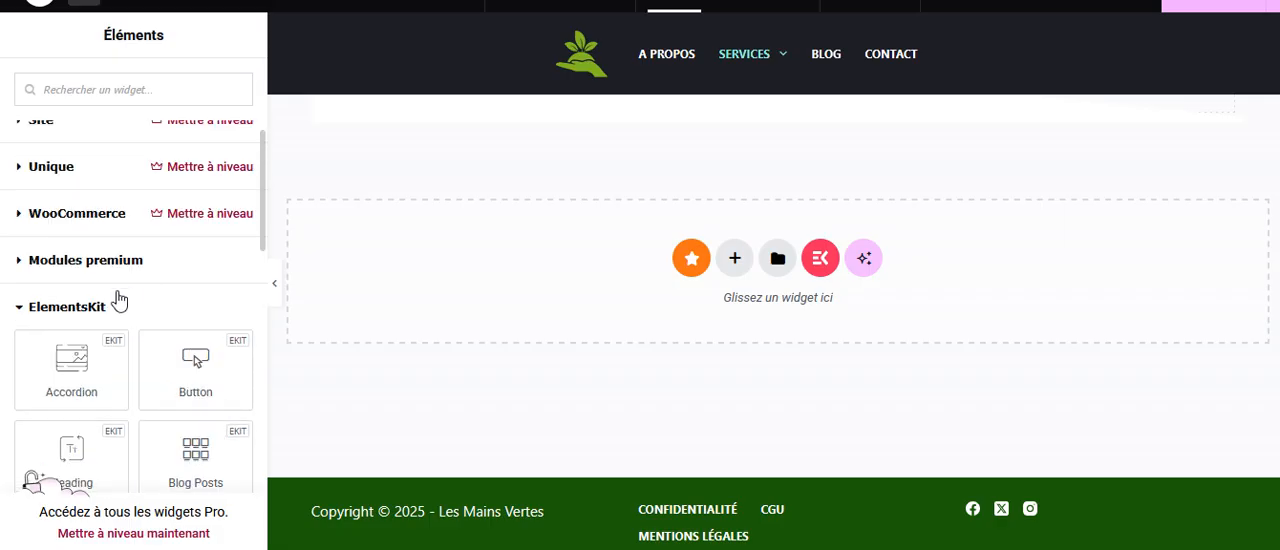
{"action": "left_click", "coordinate": [19, 311]}
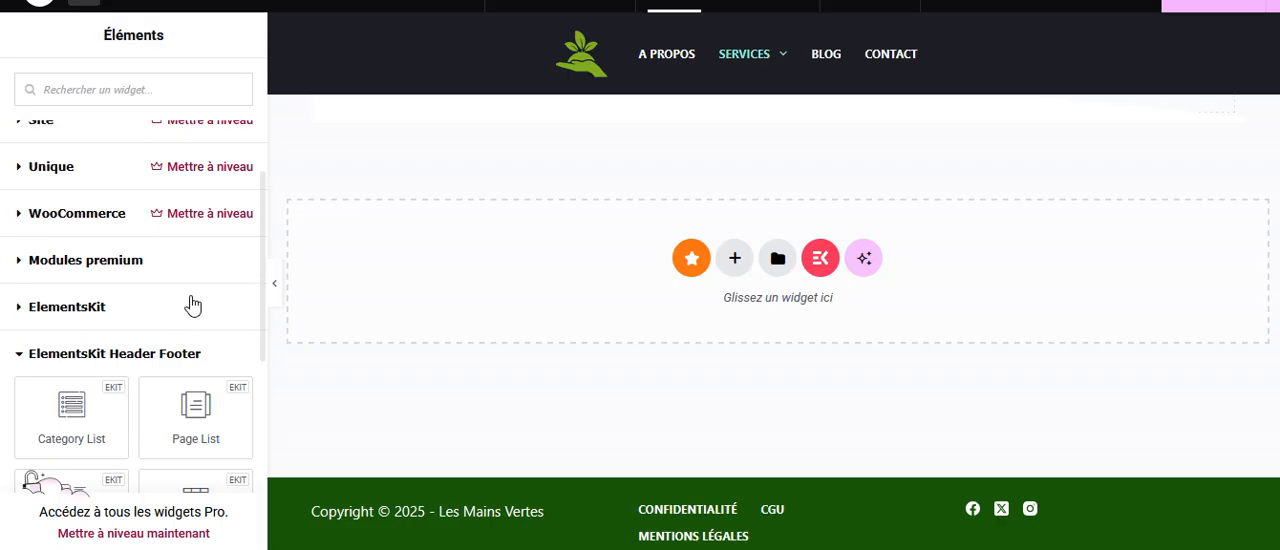
{"action": "scroll", "coordinate": [150, 330], "scroll_direction": "down", "scroll_amount": 5}
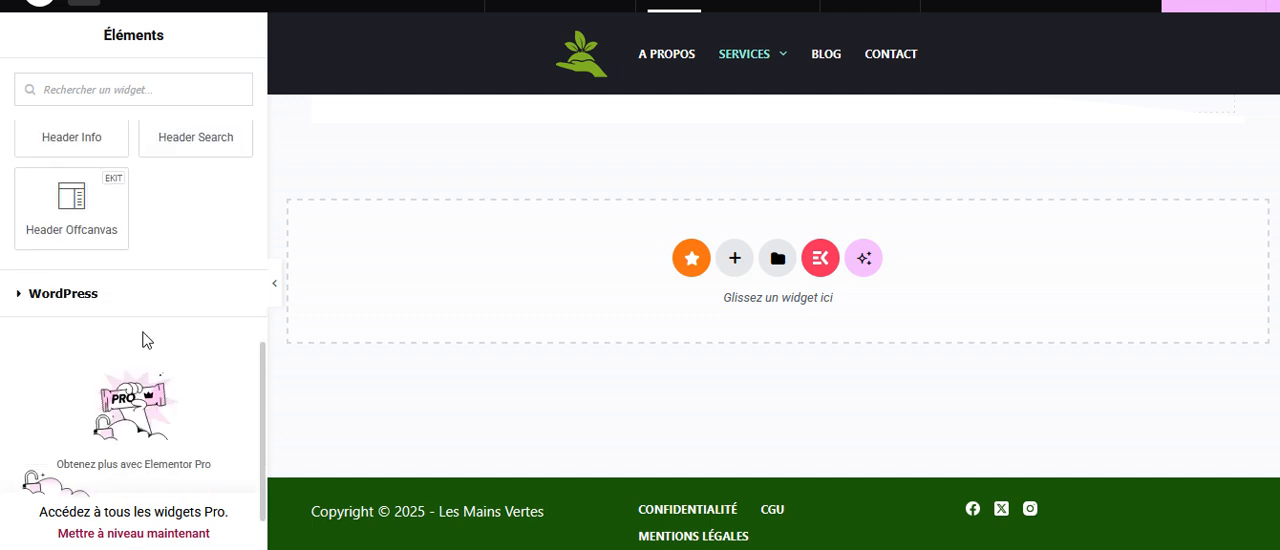
{"action": "scroll", "coordinate": [186, 280], "scroll_direction": "up", "scroll_amount": 3}
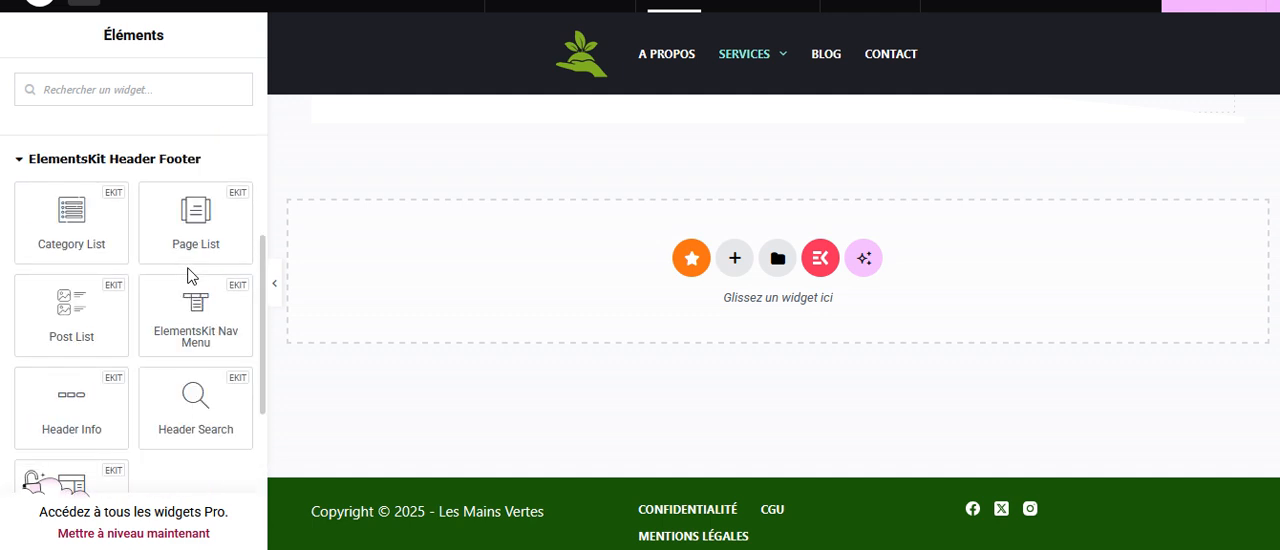
Exit the Elementor editor of the Services page and return to the WordPress page list.
{"action": "left_click", "coordinate": [40, 6]}
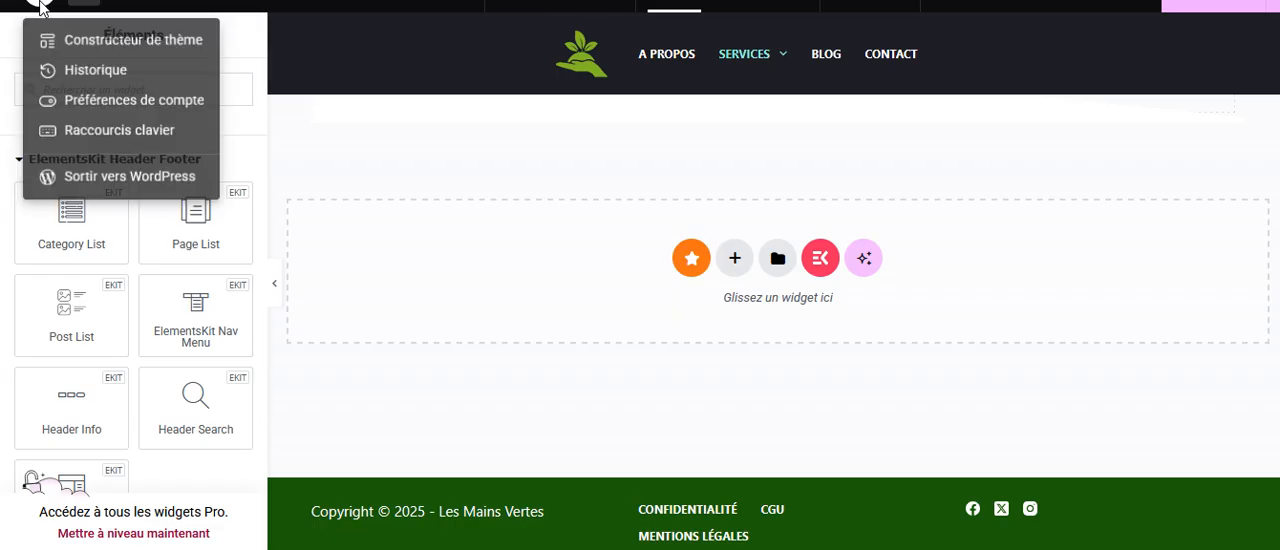
{"action": "left_click", "coordinate": [135, 178]}
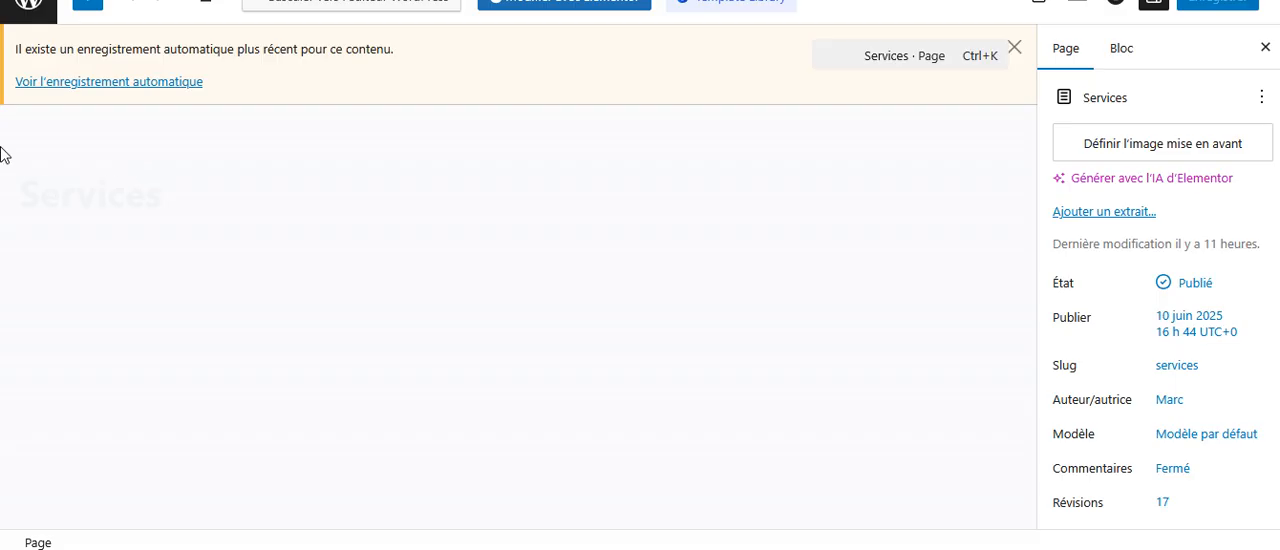
{"action": "left_click", "coordinate": [26, 18]}
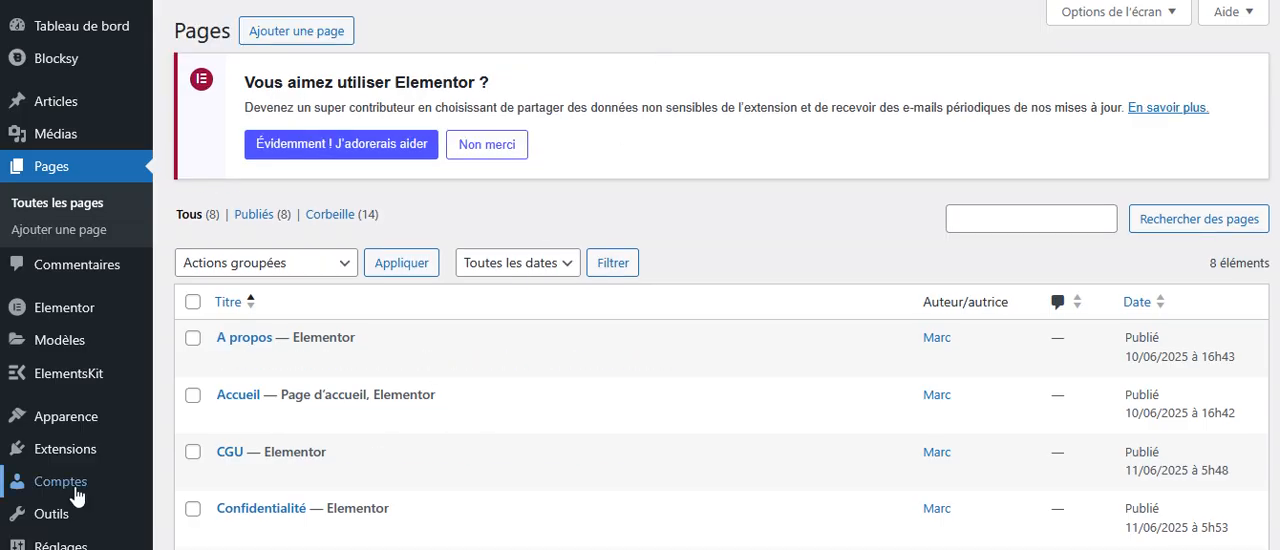
Search the plugin directory for "essentials", then install and activate Essential Addons for Elementor.
{"action": "mouse_move", "coordinate": [68, 450]}
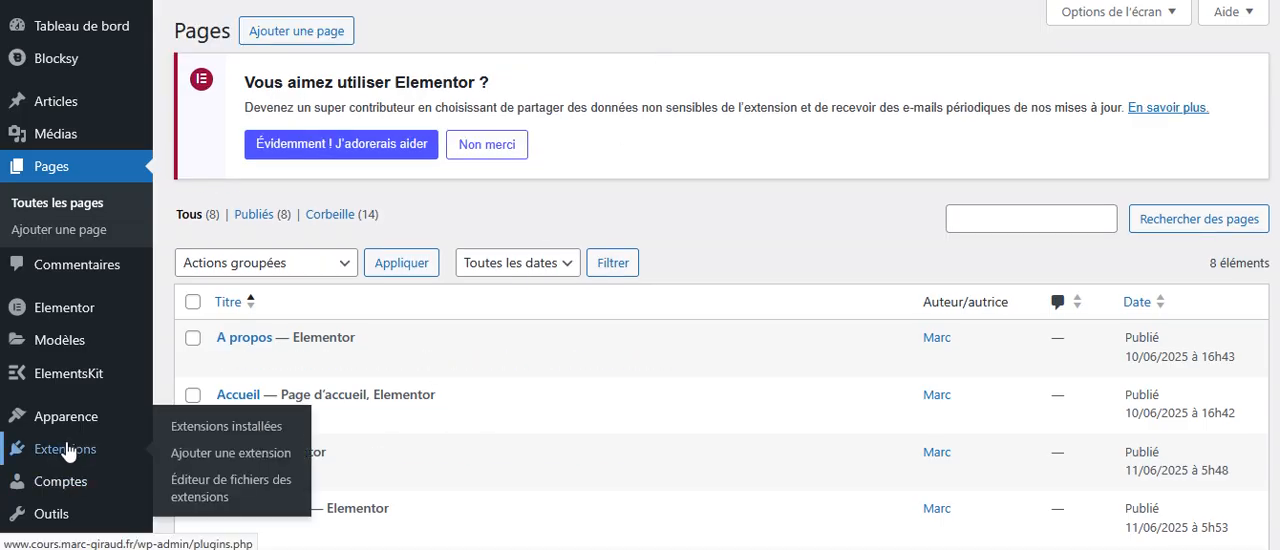
{"action": "left_click", "coordinate": [226, 455]}
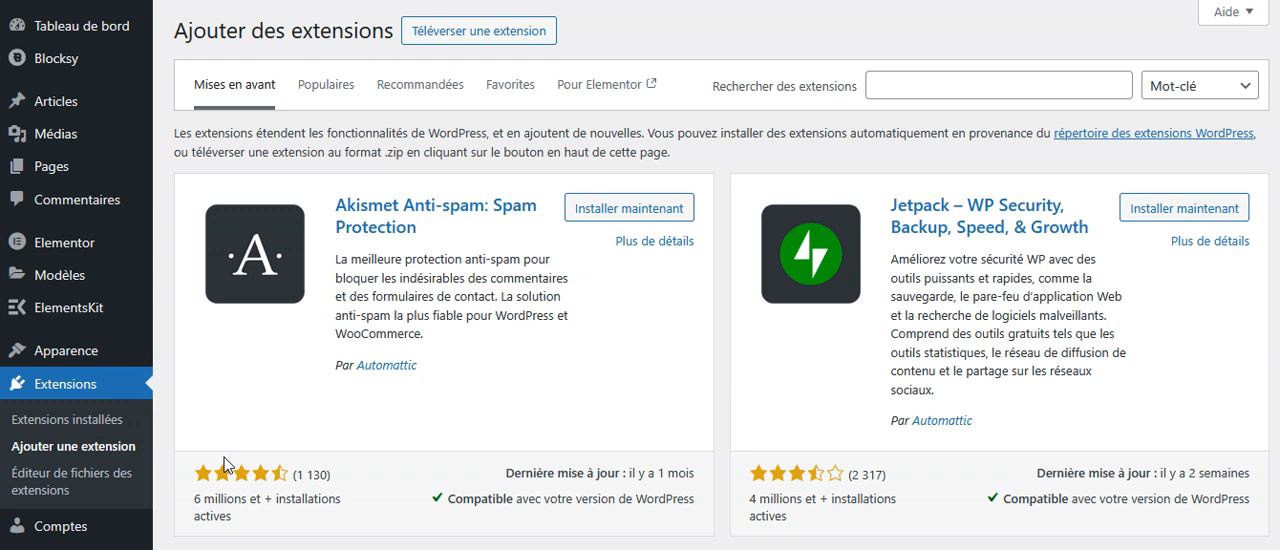
{"action": "left_click", "coordinate": [934, 81]}
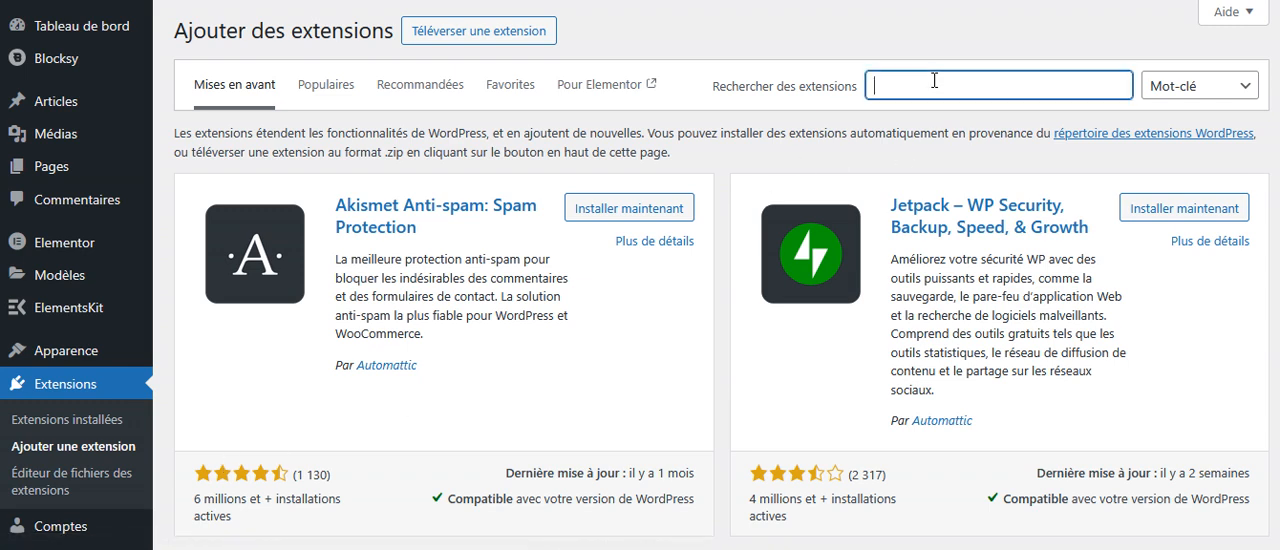
{"action": "type", "text": "essentials"}
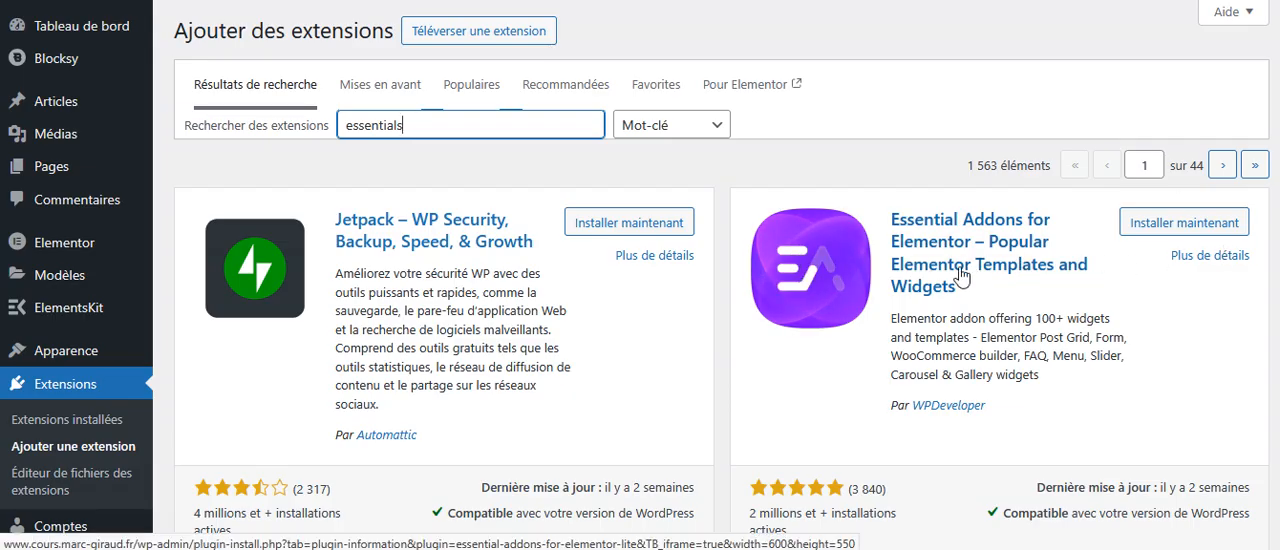
{"action": "left_click", "coordinate": [1160, 226]}
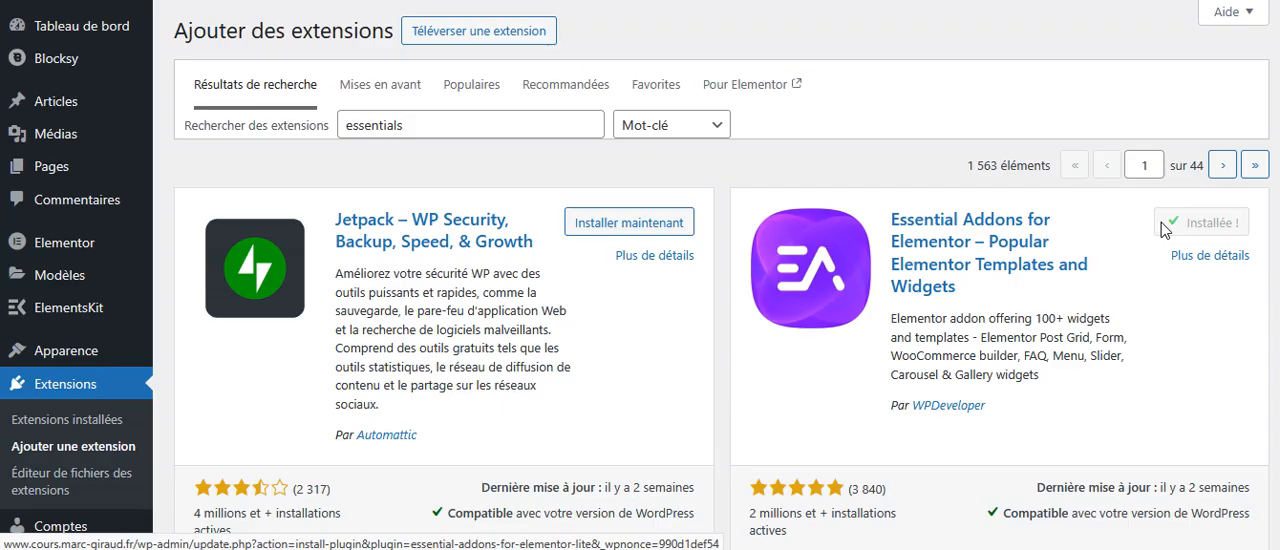
{"action": "left_click", "coordinate": [1222, 223]}
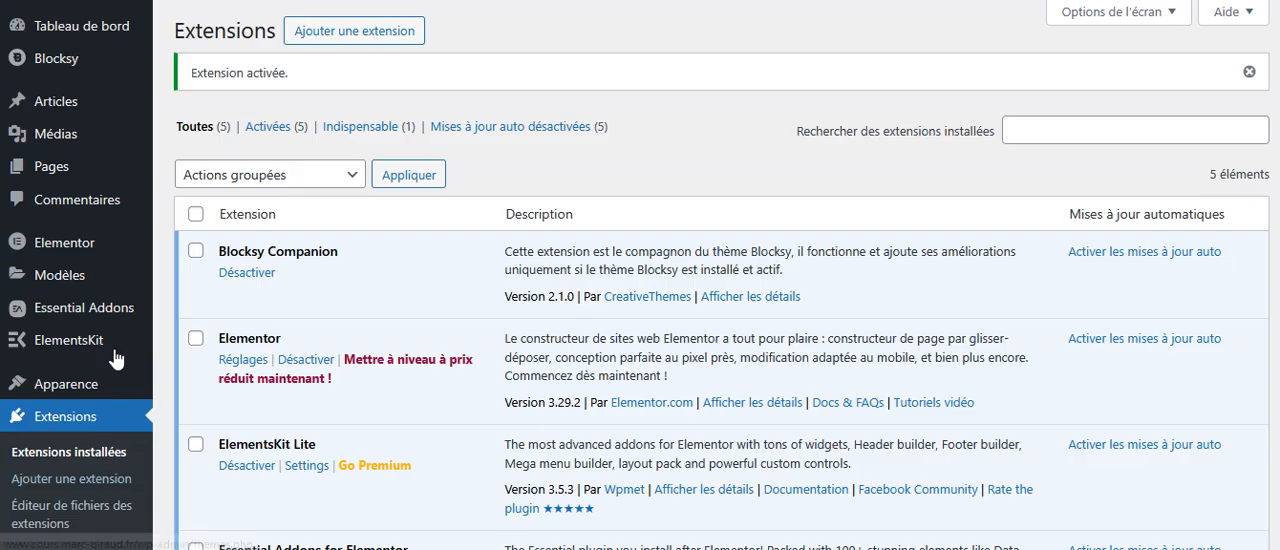
Look over the Essential Addons general page and switch on all of its extensions without saving.
{"action": "left_click", "coordinate": [91, 313]}
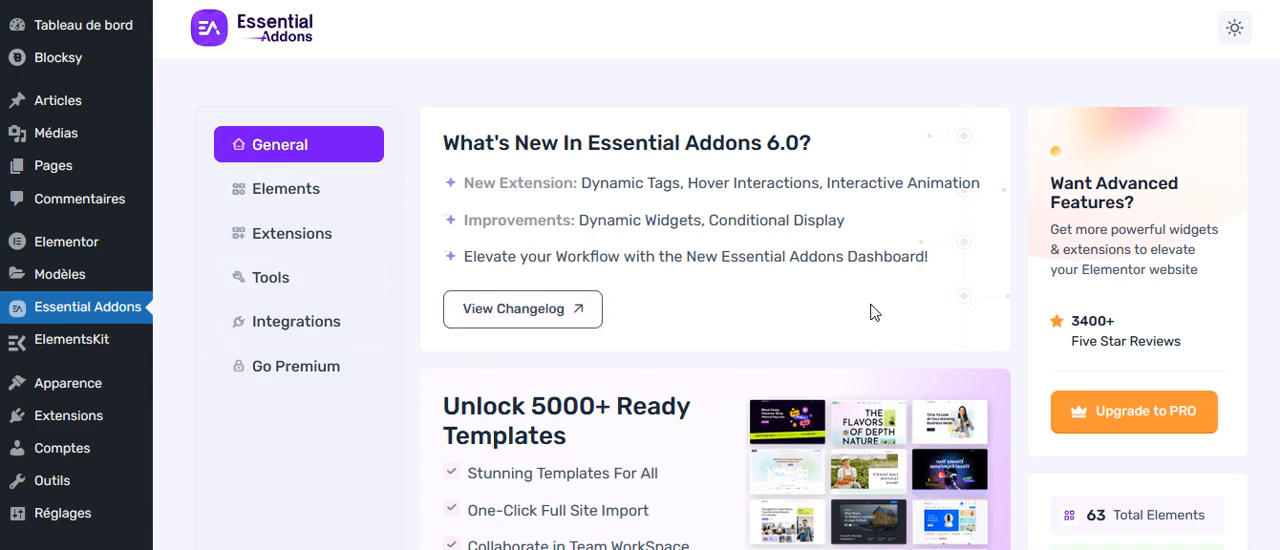
{"action": "scroll", "coordinate": [1180, 175], "scroll_direction": "down", "scroll_amount": 1}
{"action": "scroll", "coordinate": [1180, 175], "scroll_direction": "up", "scroll_amount": 1}
{"action": "left_click", "coordinate": [268, 238]}
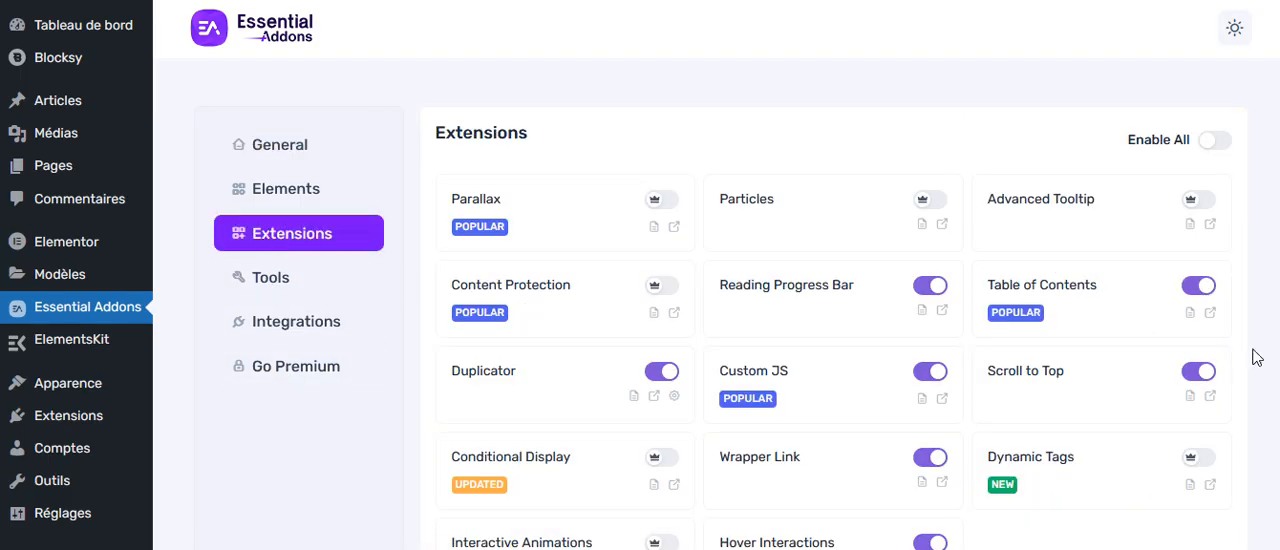
{"action": "left_click", "coordinate": [1208, 142]}
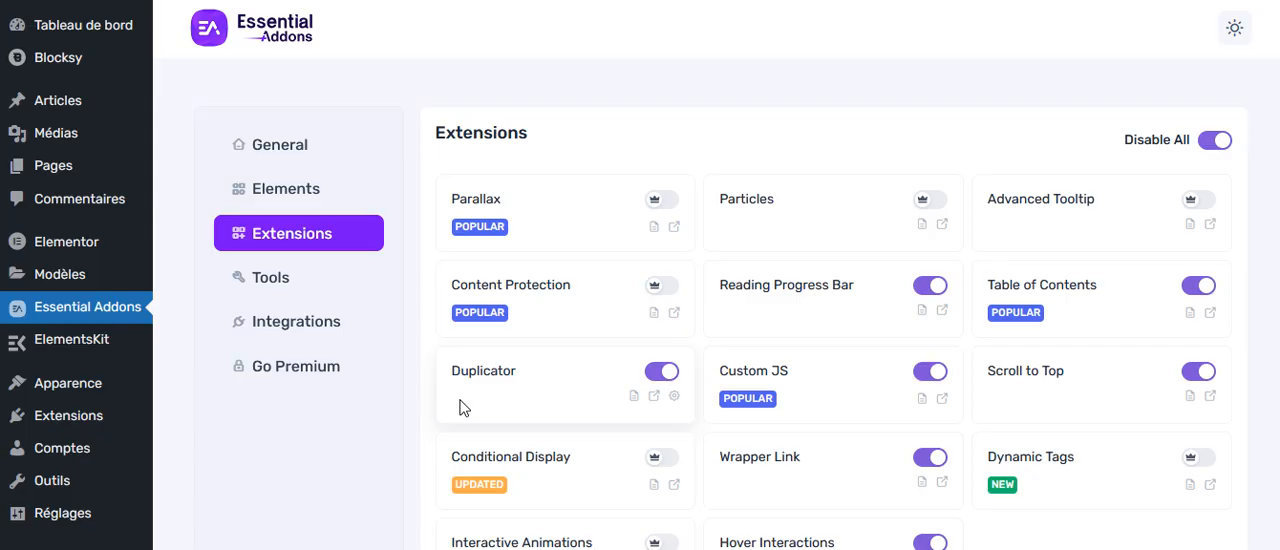
Open the A propos page in Elementor, view the Templately offer and close it without installing.
{"action": "mouse_move", "coordinate": [60, 165]}
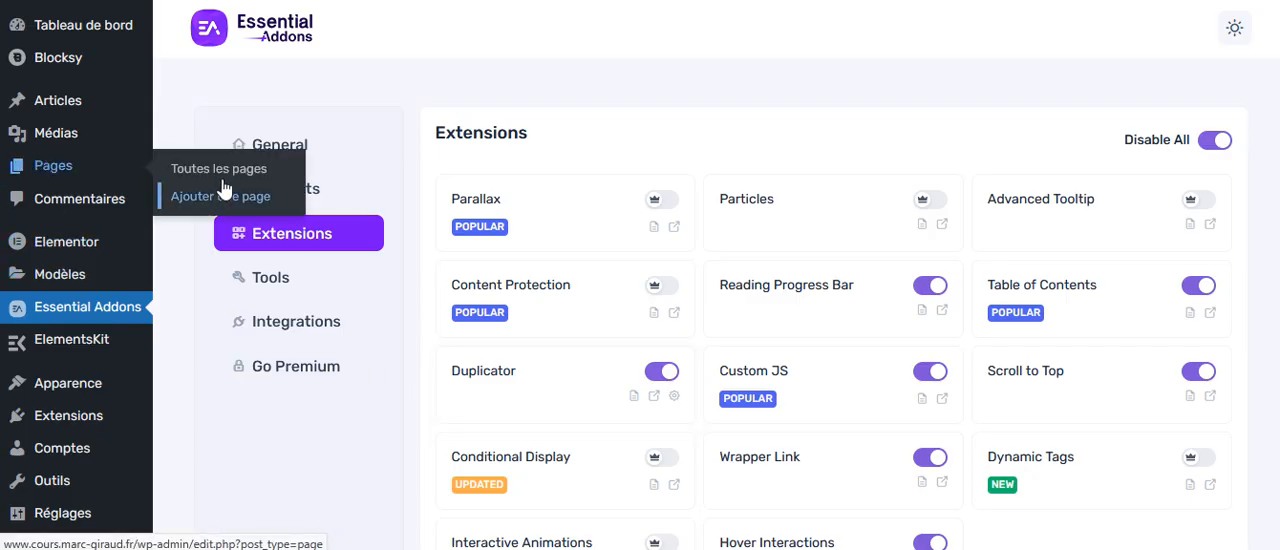
{"action": "left_click", "coordinate": [298, 176]}
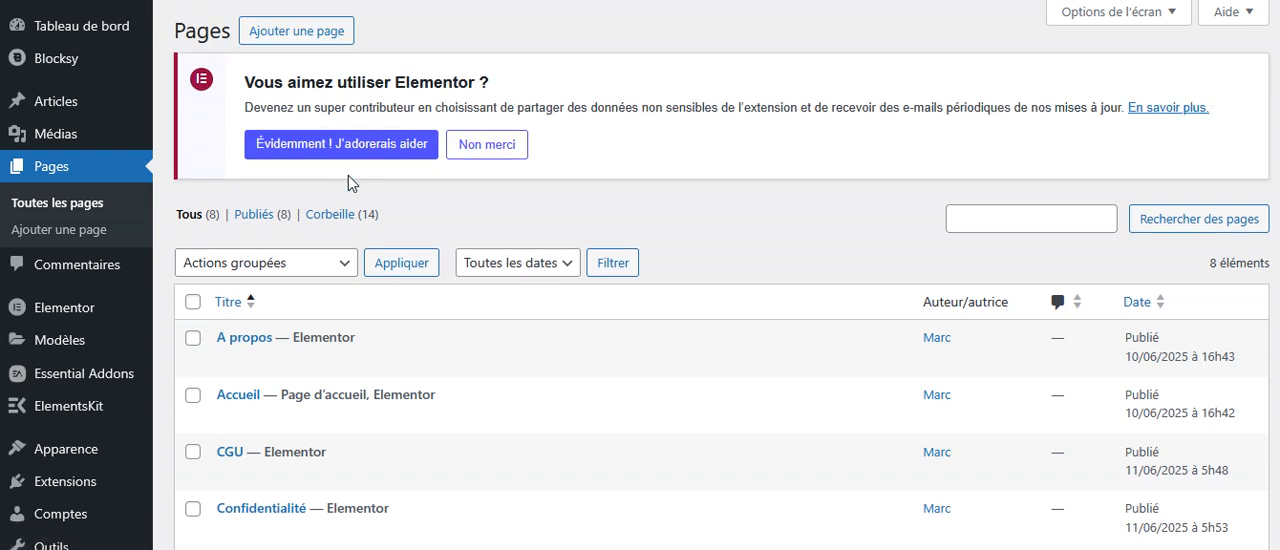
{"action": "mouse_move", "coordinate": [326, 337]}
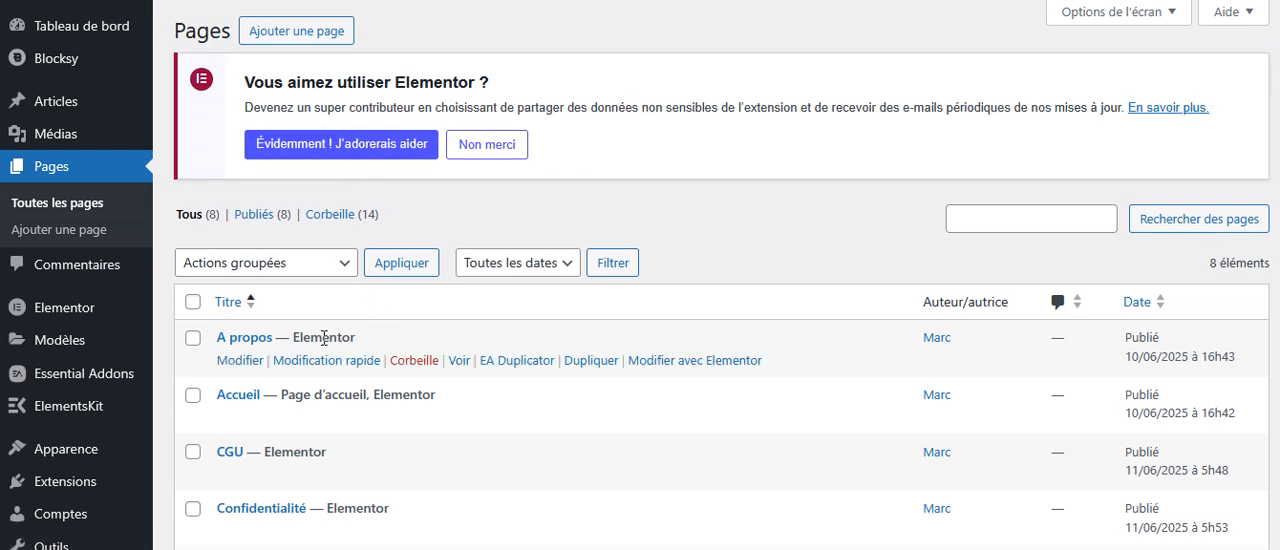
{"action": "left_click", "coordinate": [702, 362]}
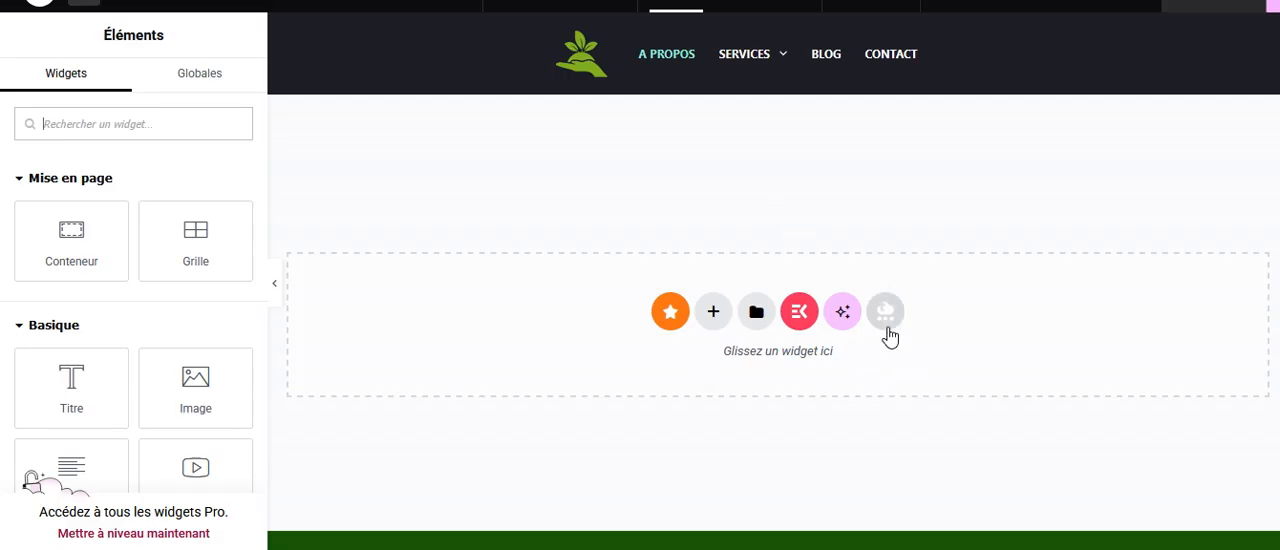
{"action": "left_click", "coordinate": [886, 314]}
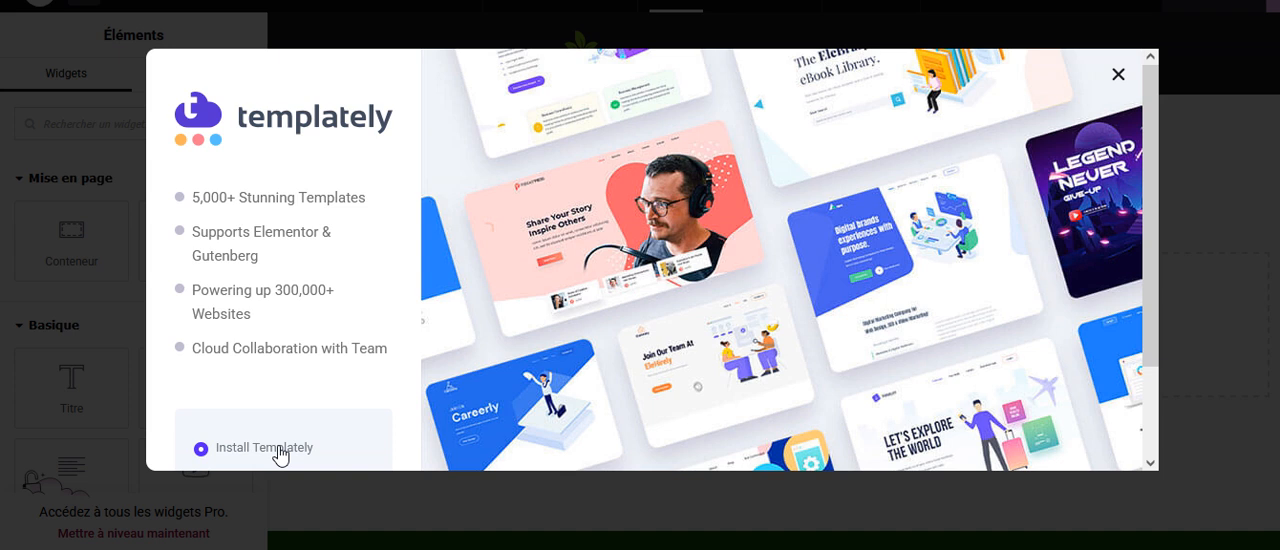
{"action": "left_click", "coordinate": [1118, 76]}
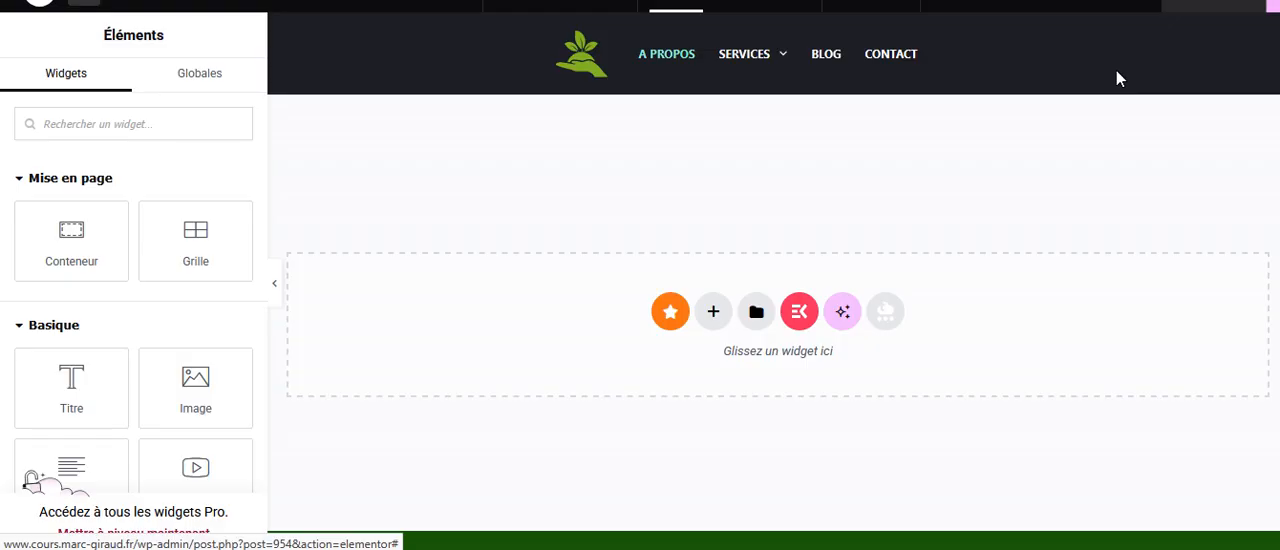
Exit the Elementor editor of the A propos page and go back to the WordPress page list.
{"action": "left_click", "coordinate": [48, 16]}
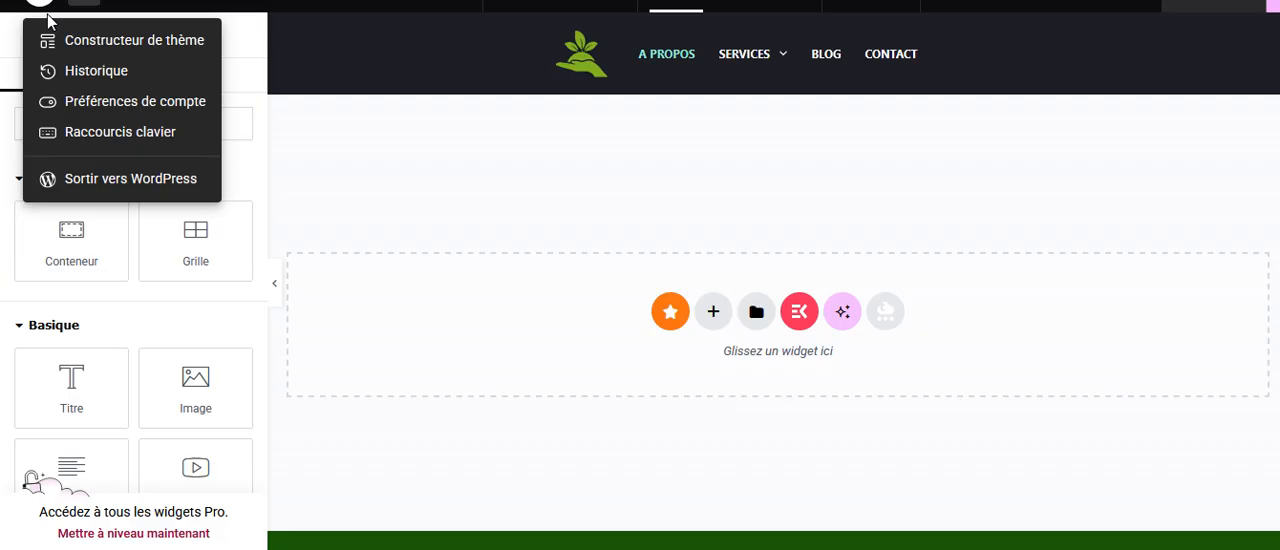
{"action": "left_click", "coordinate": [116, 182]}
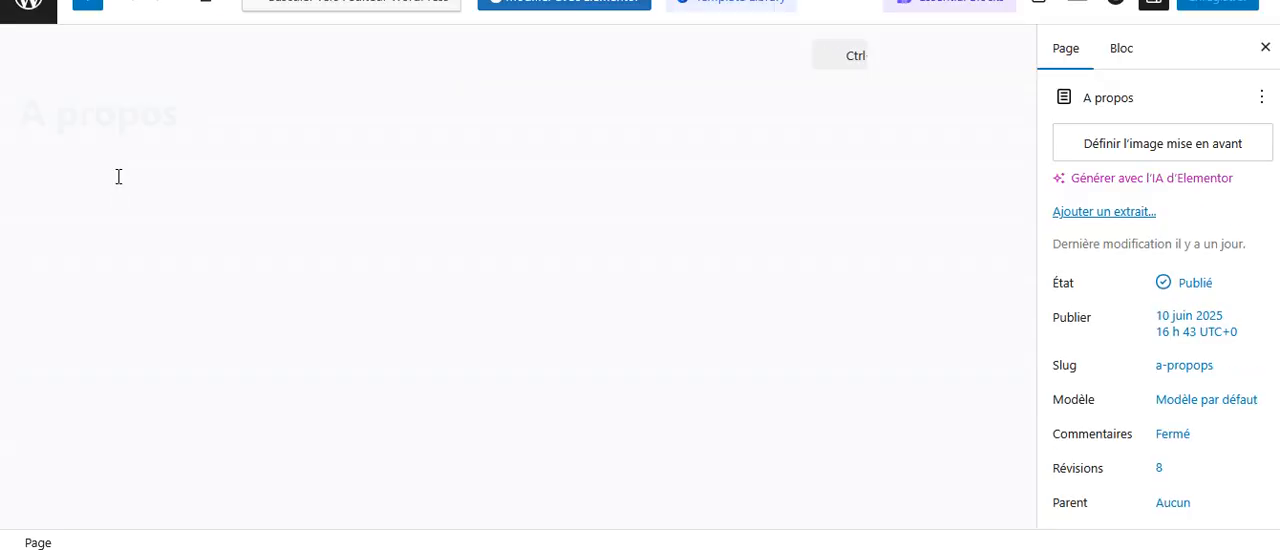
{"action": "left_click", "coordinate": [22, 18]}
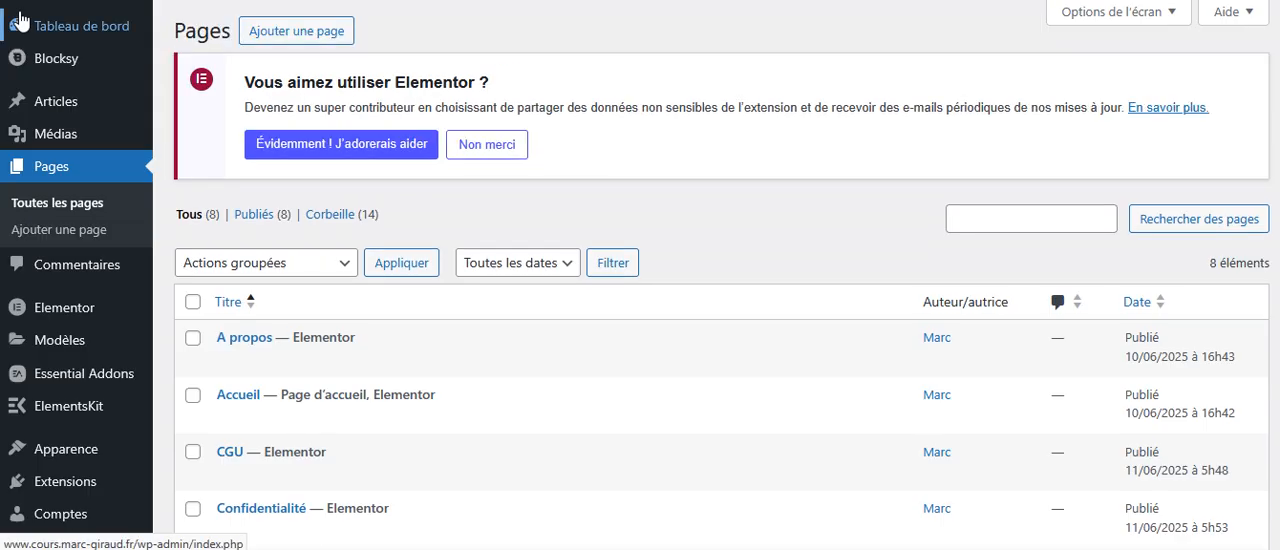
Open the Essential Addons settings and examine the available elements and the full list of extensions.
{"action": "left_click", "coordinate": [90, 378]}
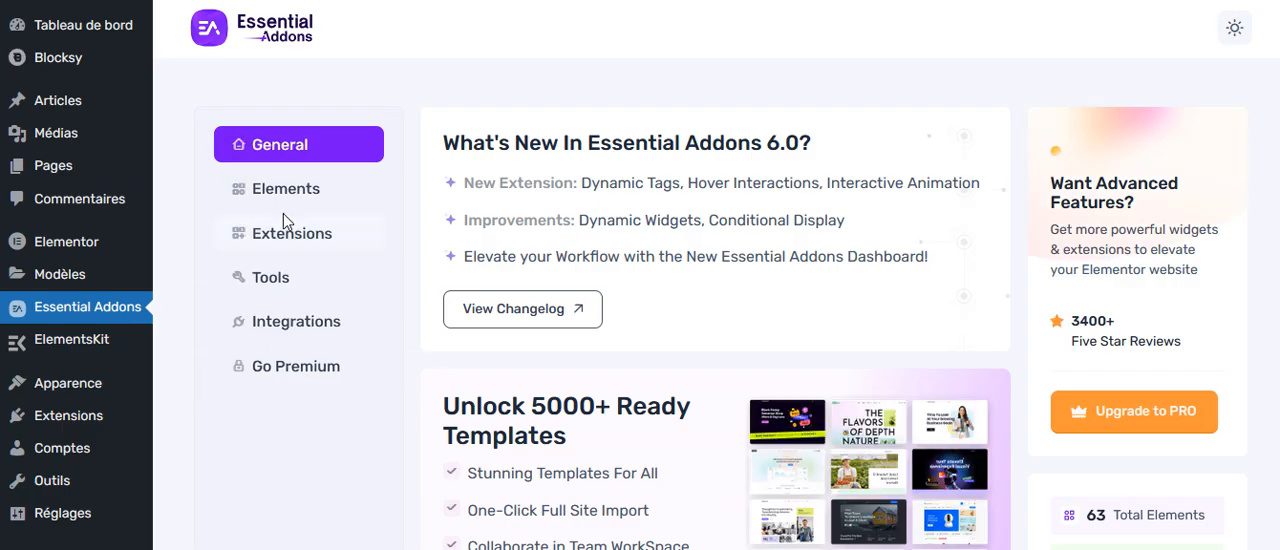
{"action": "left_click", "coordinate": [276, 197]}
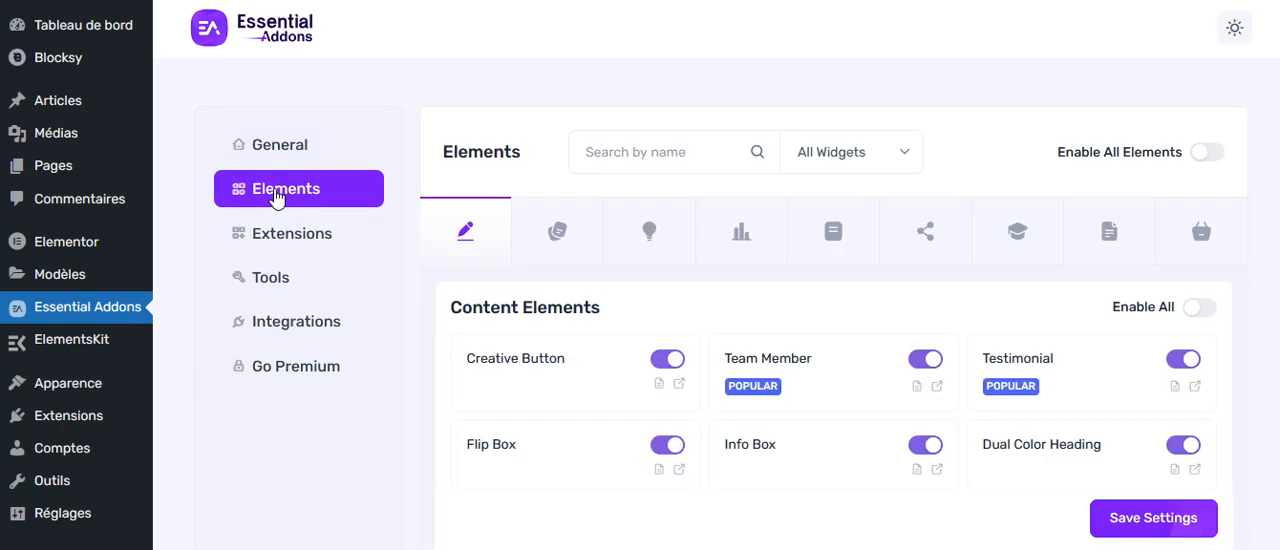
{"action": "left_click", "coordinate": [286, 243]}
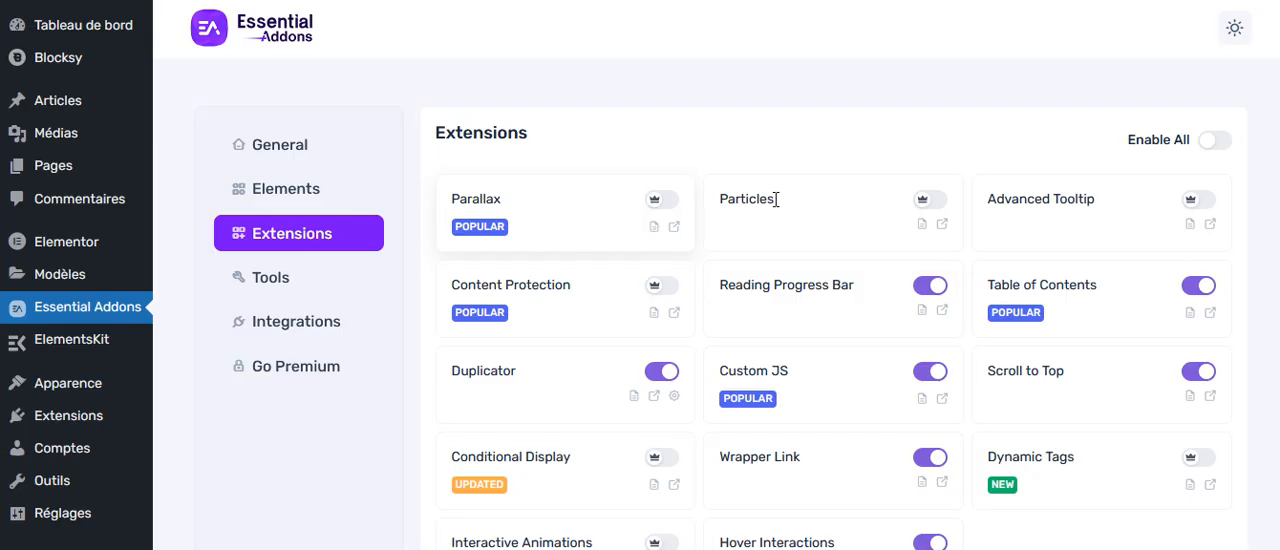
{"action": "scroll", "coordinate": [700, 300], "scroll_direction": "down", "scroll_amount": 2}
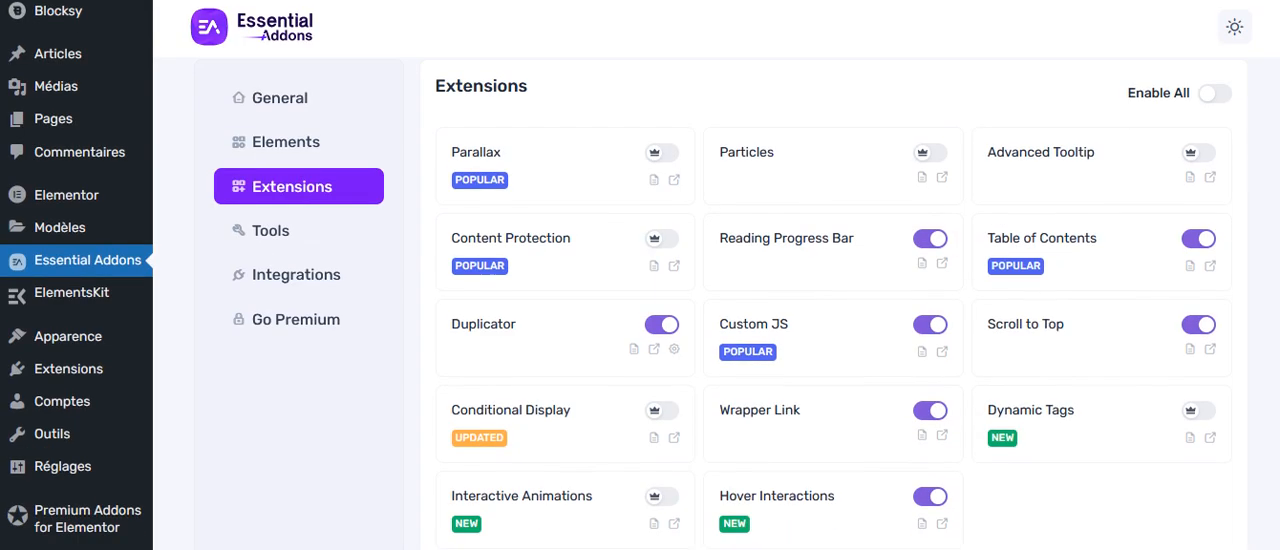
{"action": "scroll", "coordinate": [1275, 340], "scroll_direction": "down", "scroll_amount": 3}
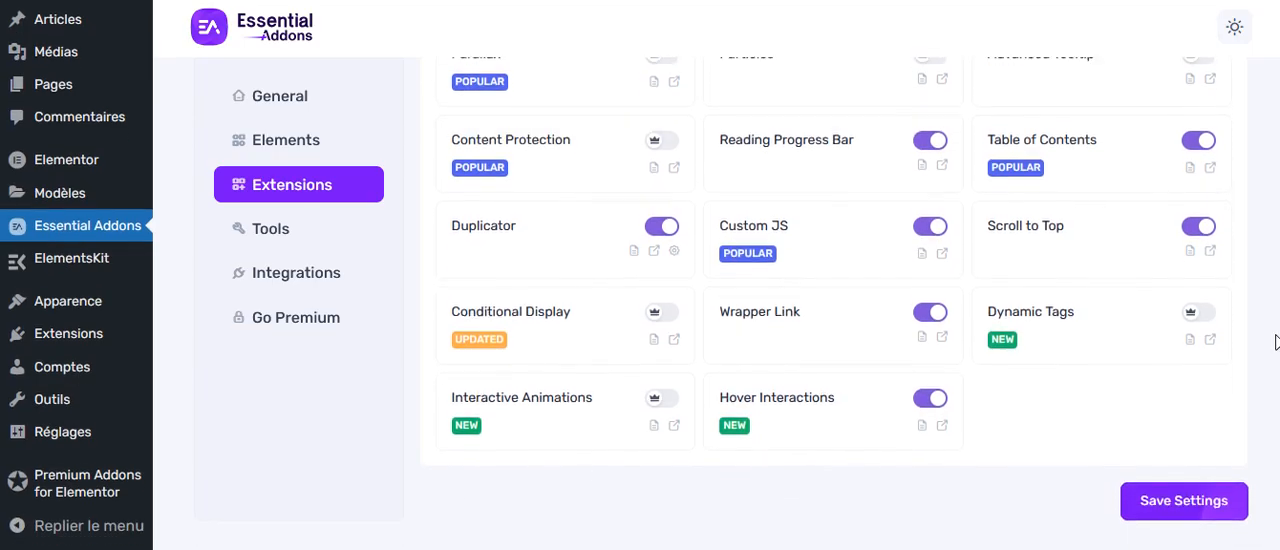
{"action": "scroll", "coordinate": [1275, 302], "scroll_direction": "up", "scroll_amount": 2}
{"action": "scroll", "coordinate": [1275, 302], "scroll_direction": "up", "scroll_amount": 3}
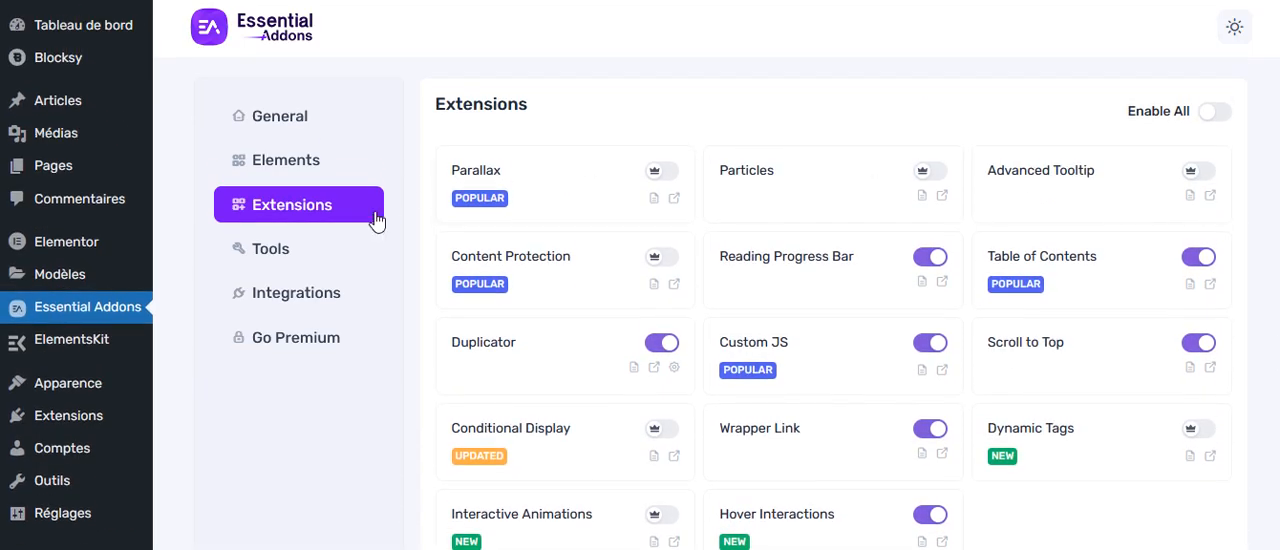
Examine the Essential Addons tools, including asset regeneration, the JS print method and the allowed post types.
{"action": "left_click", "coordinate": [268, 250]}
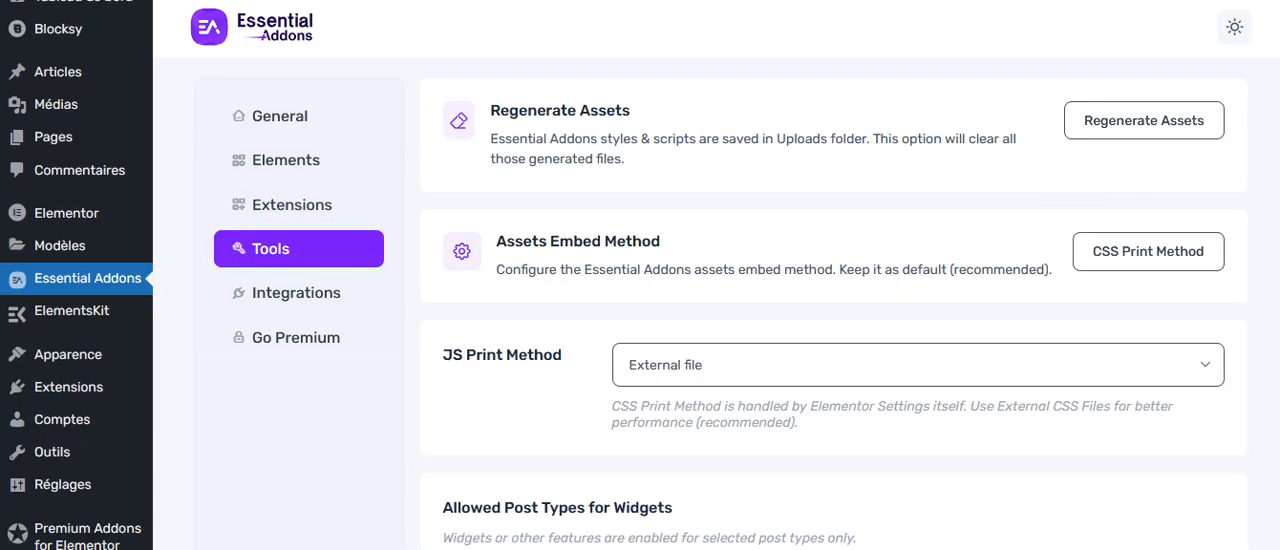
{"action": "scroll", "coordinate": [1275, 326], "scroll_direction": "down", "scroll_amount": 3}
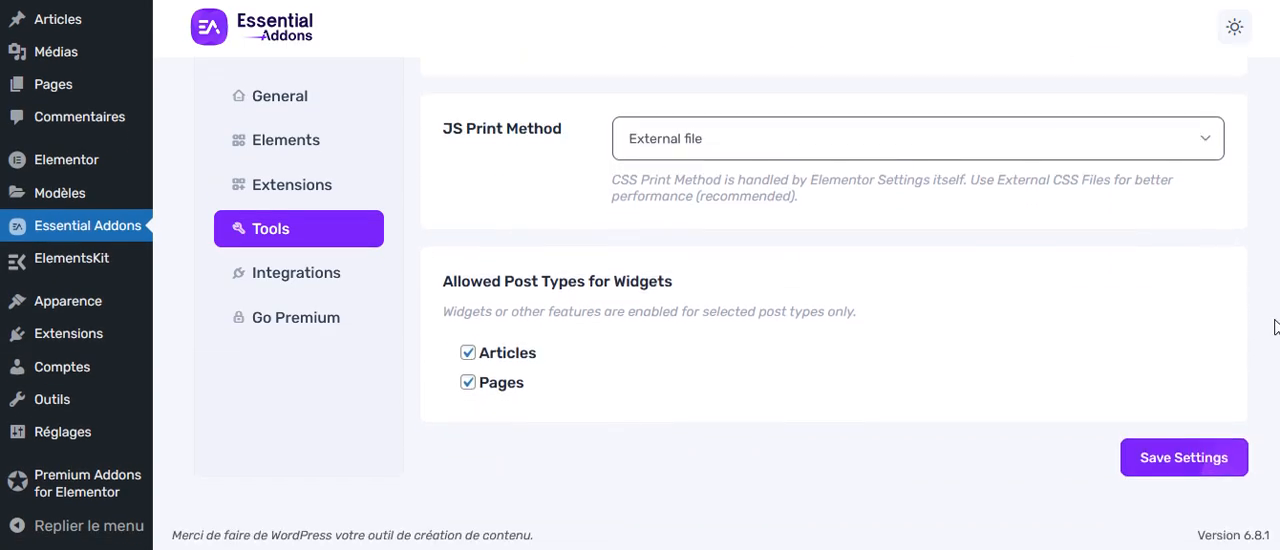
{"action": "scroll", "coordinate": [1275, 326], "scroll_direction": "up", "scroll_amount": 3}
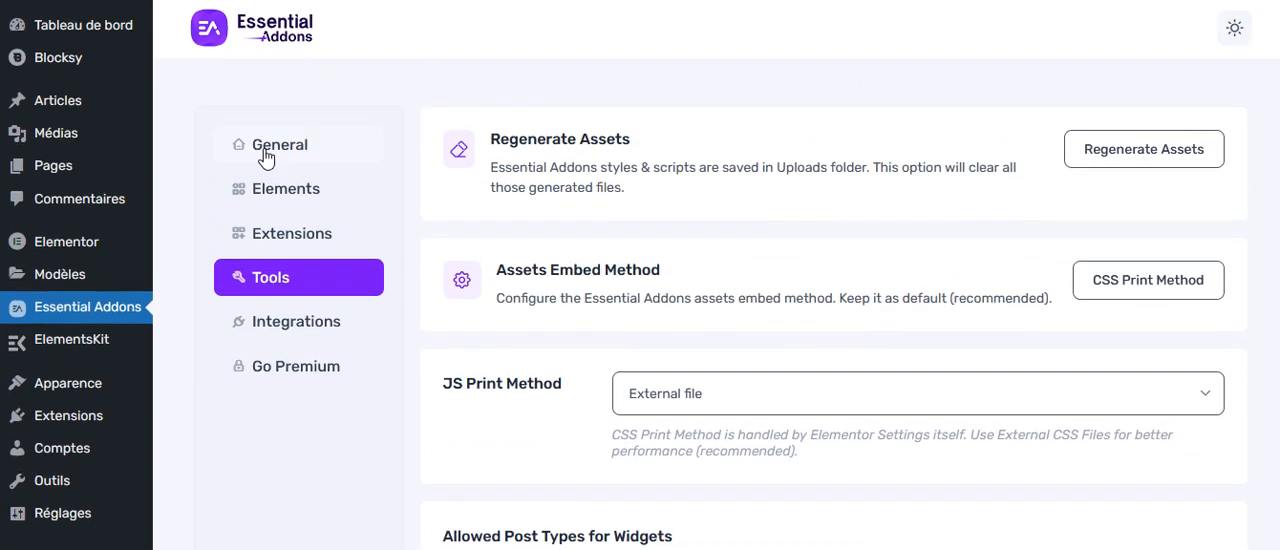
Review the Essential Addons general page and enable its 5000+ ready templates.
{"action": "left_click", "coordinate": [265, 152]}
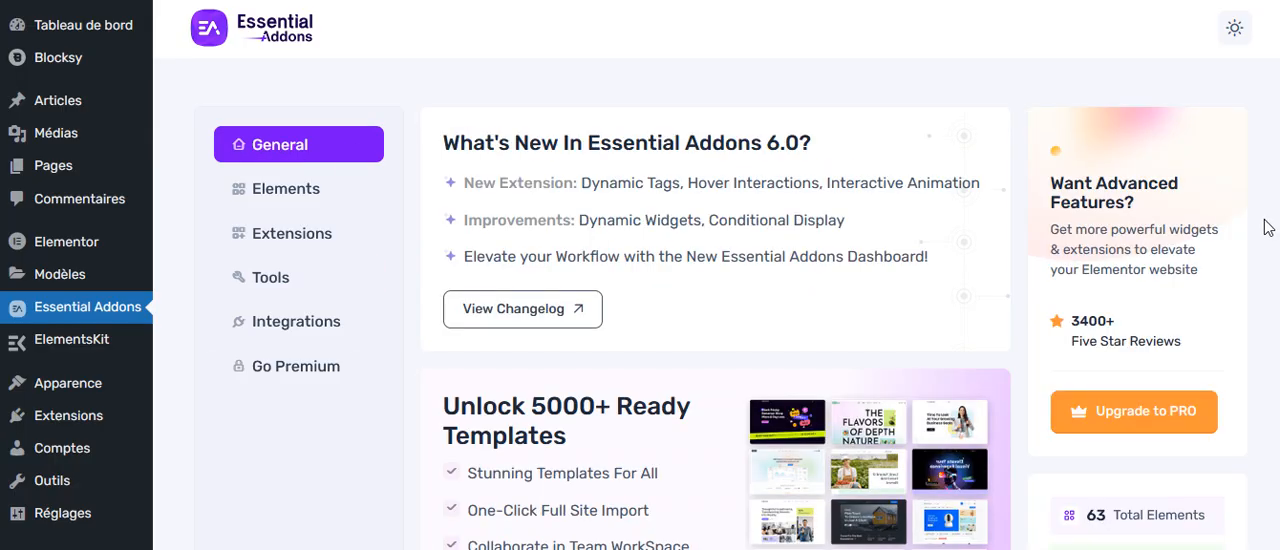
{"action": "scroll", "coordinate": [1278, 403], "scroll_direction": "down", "scroll_amount": 3}
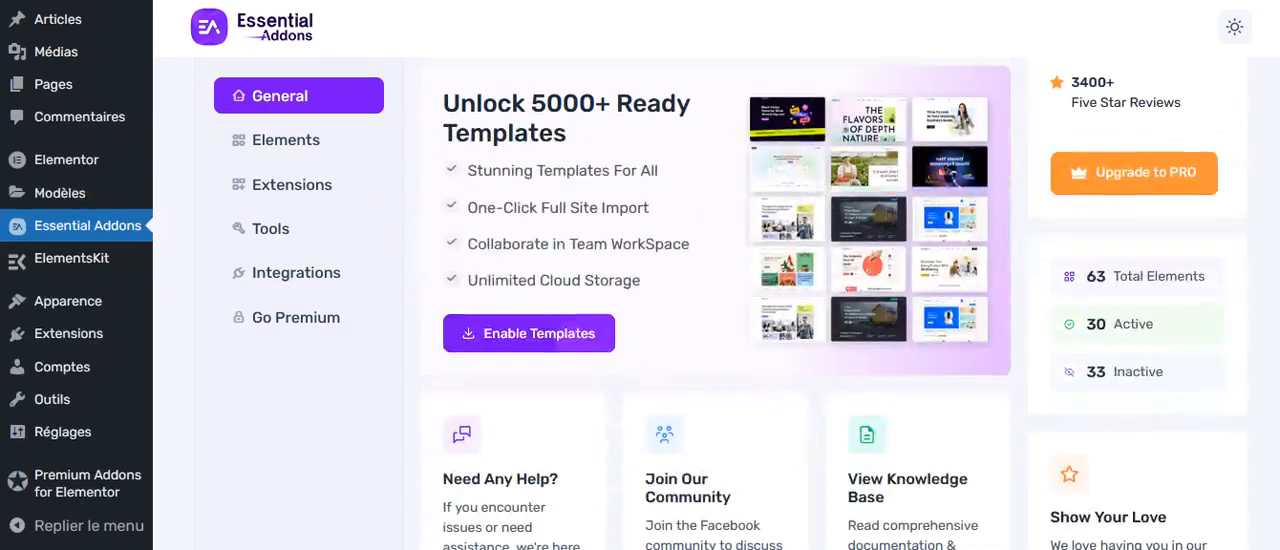
{"action": "scroll", "coordinate": [1278, 403], "scroll_direction": "down", "scroll_amount": 1}
{"action": "scroll", "coordinate": [1278, 403], "scroll_direction": "up", "scroll_amount": 1}
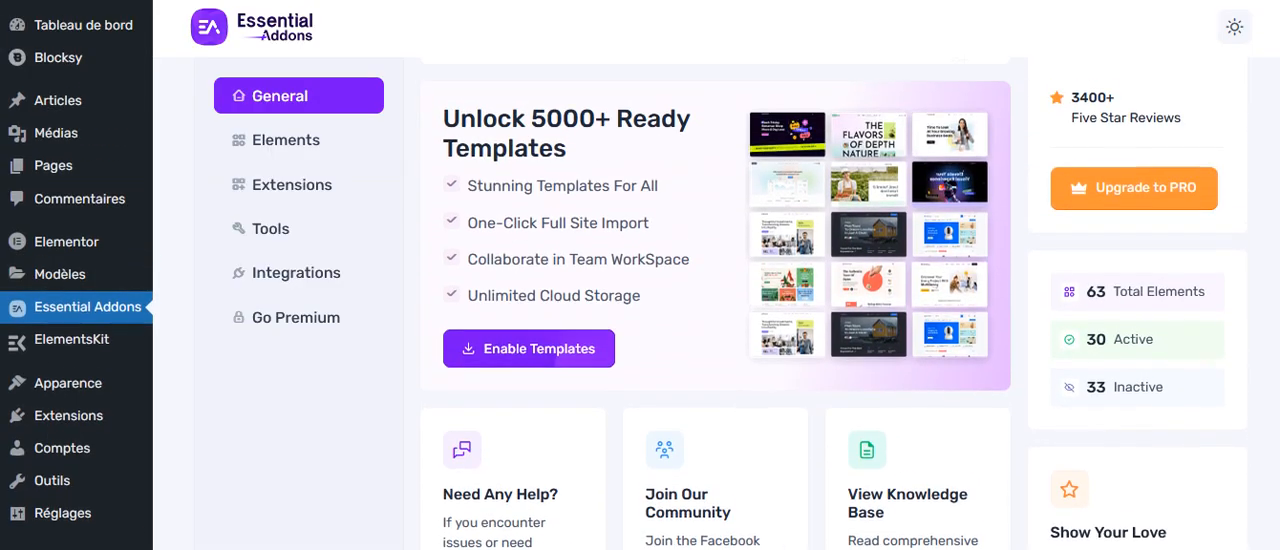
{"action": "scroll", "coordinate": [607, 338], "scroll_direction": "down", "scroll_amount": 2}
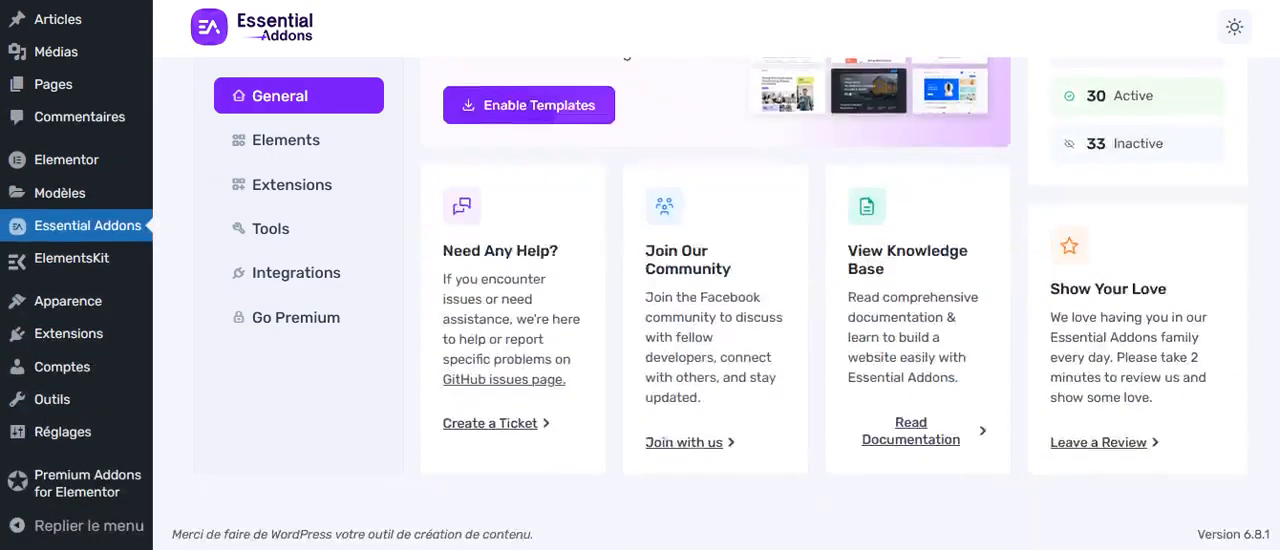
{"action": "scroll", "coordinate": [607, 338], "scroll_direction": "up", "scroll_amount": 2}
{"action": "left_click", "coordinate": [560, 318]}
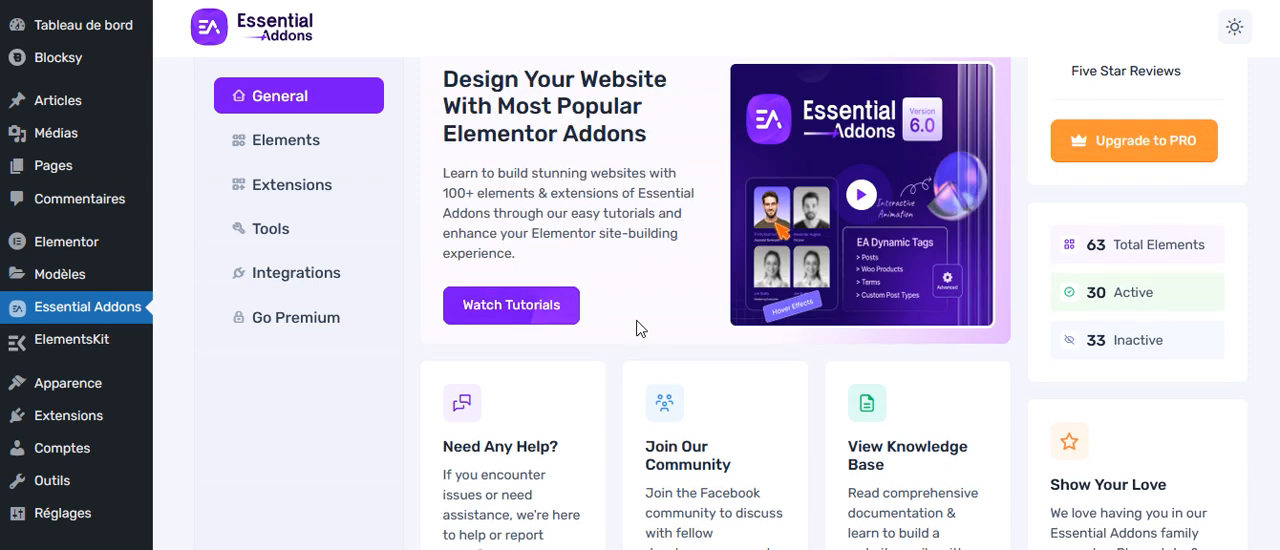
Open the Essential Addons integrations and examine the companion plugins on offer.
{"action": "left_click", "coordinate": [305, 272]}
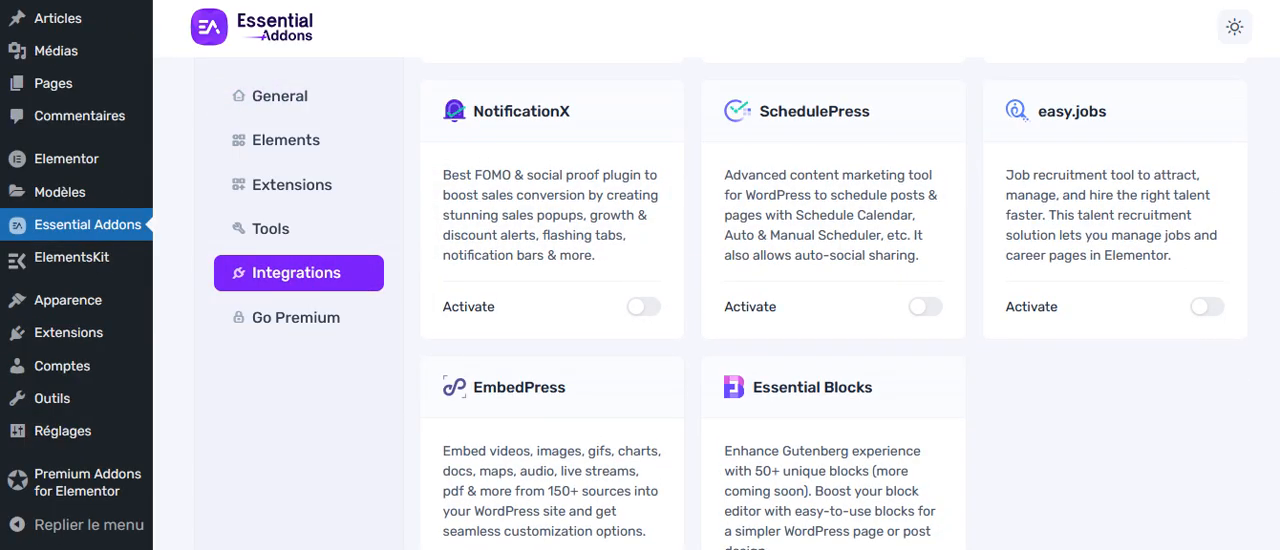
{"action": "scroll", "coordinate": [700, 300], "scroll_direction": "down", "scroll_amount": 3}
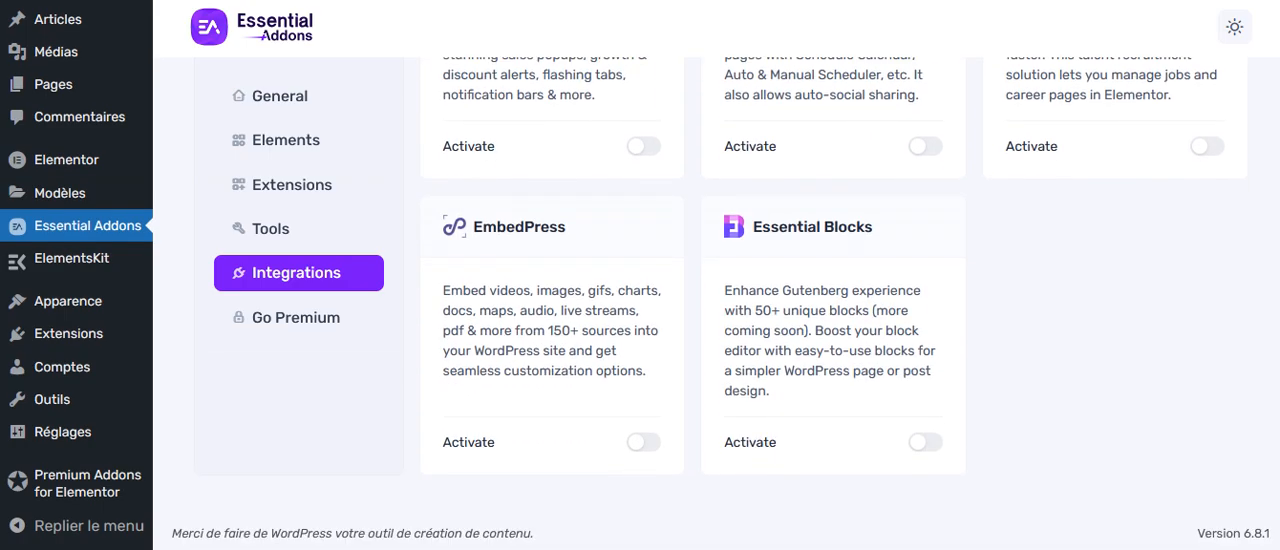
{"action": "scroll", "coordinate": [834, 300], "scroll_direction": "up", "scroll_amount": 3}
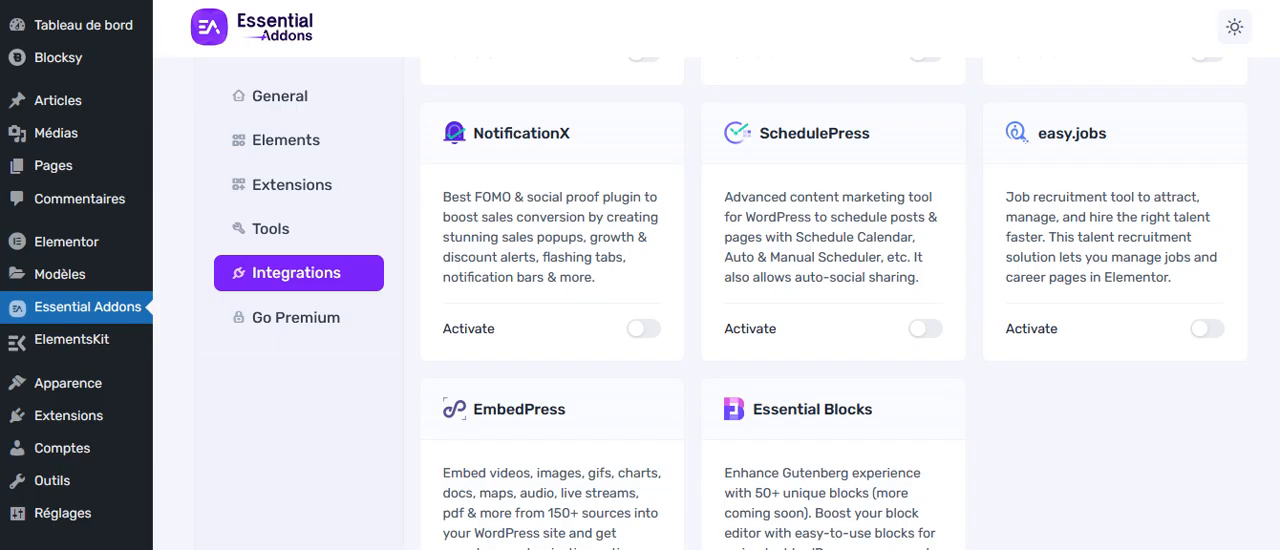
Translate the Essential Addons settings page from English into French and read the integration descriptions.
{"action": "left_click", "coordinate": [922, 0]}
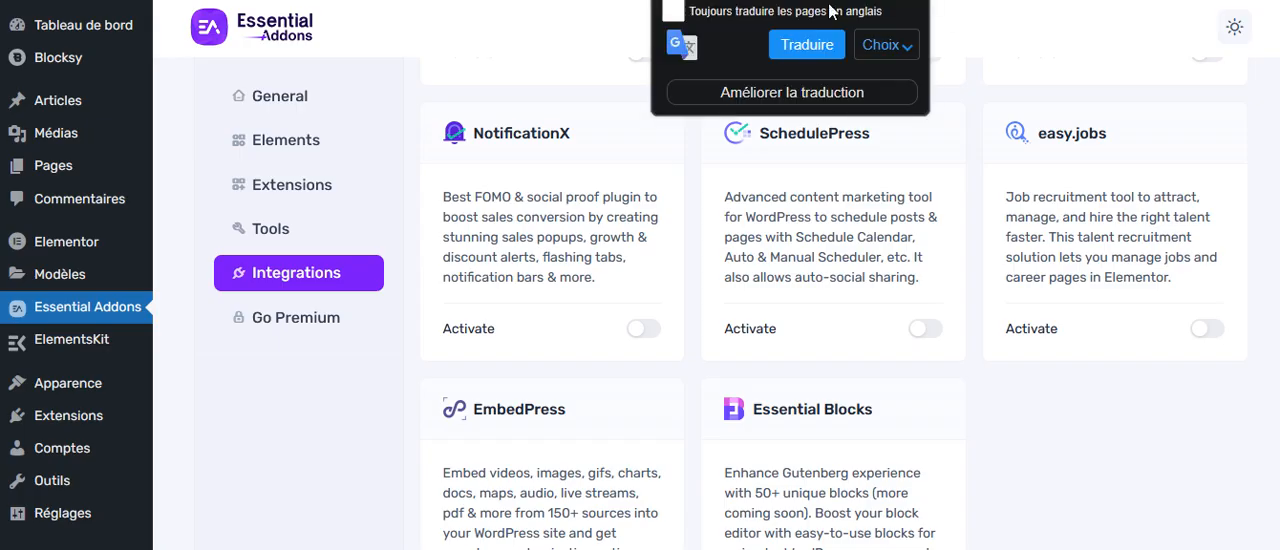
{"action": "left_click", "coordinate": [806, 44]}
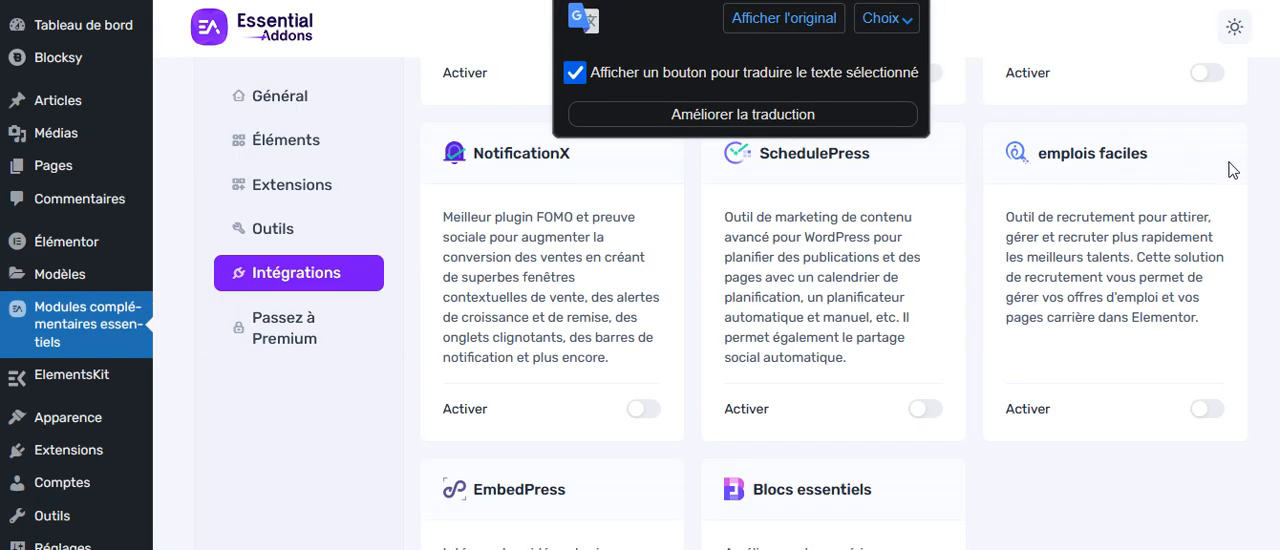
{"action": "left_click", "coordinate": [1173, 116]}
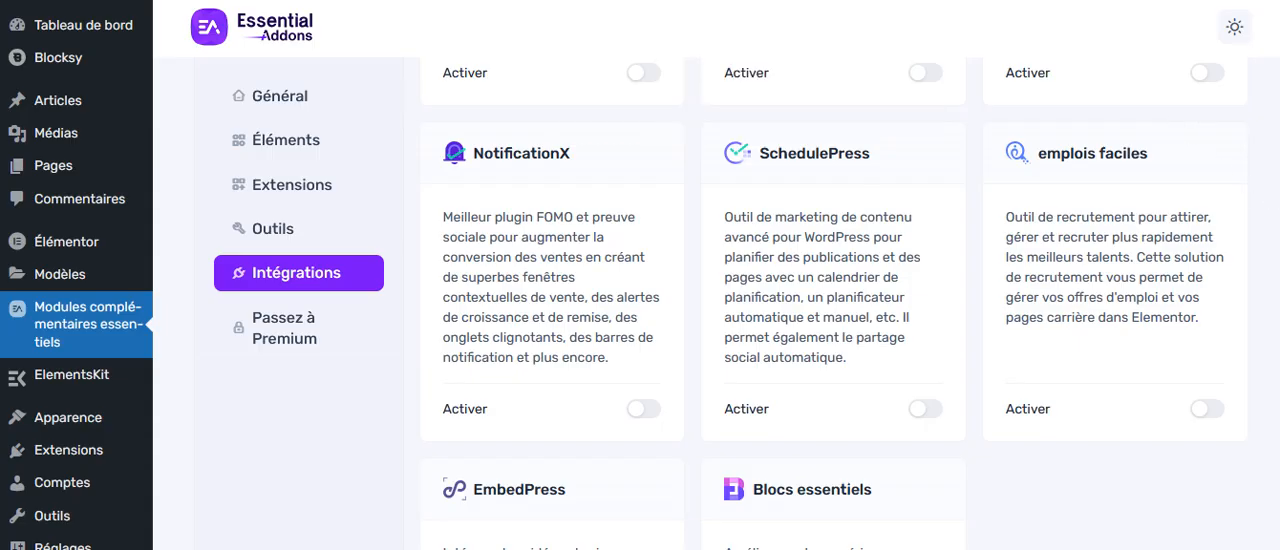
{"action": "scroll", "coordinate": [830, 300], "scroll_direction": "down", "scroll_amount": 1}
{"action": "scroll", "coordinate": [830, 300], "scroll_direction": "down", "scroll_amount": 3}
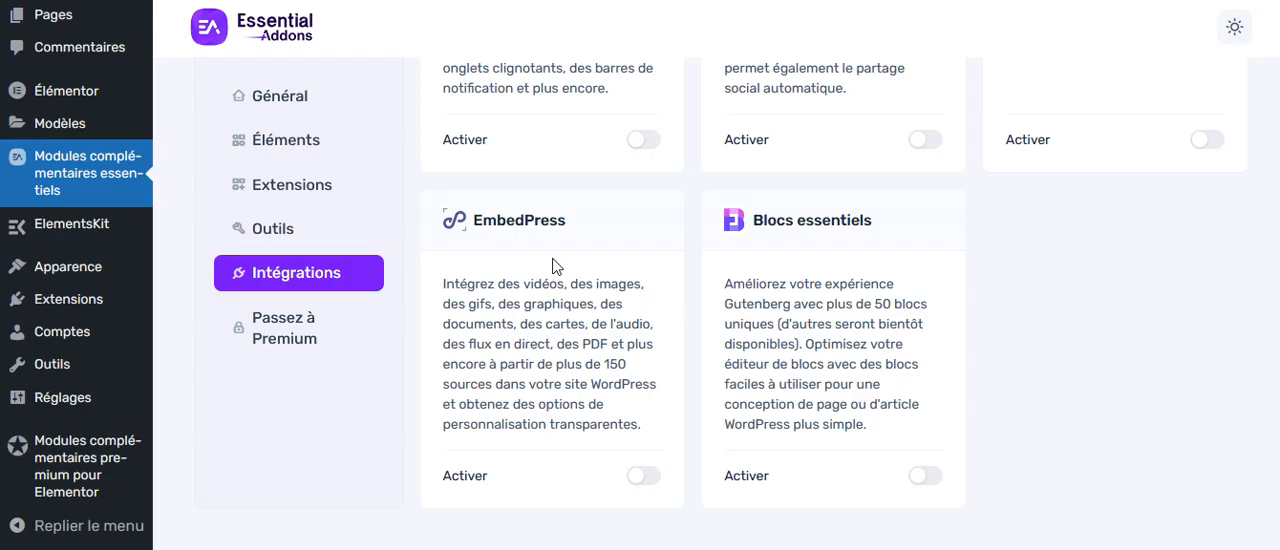
Save the Essential Addons tools settings with only Pages allowed as widget post type, and review the extensions list.
{"action": "left_click", "coordinate": [278, 231]}
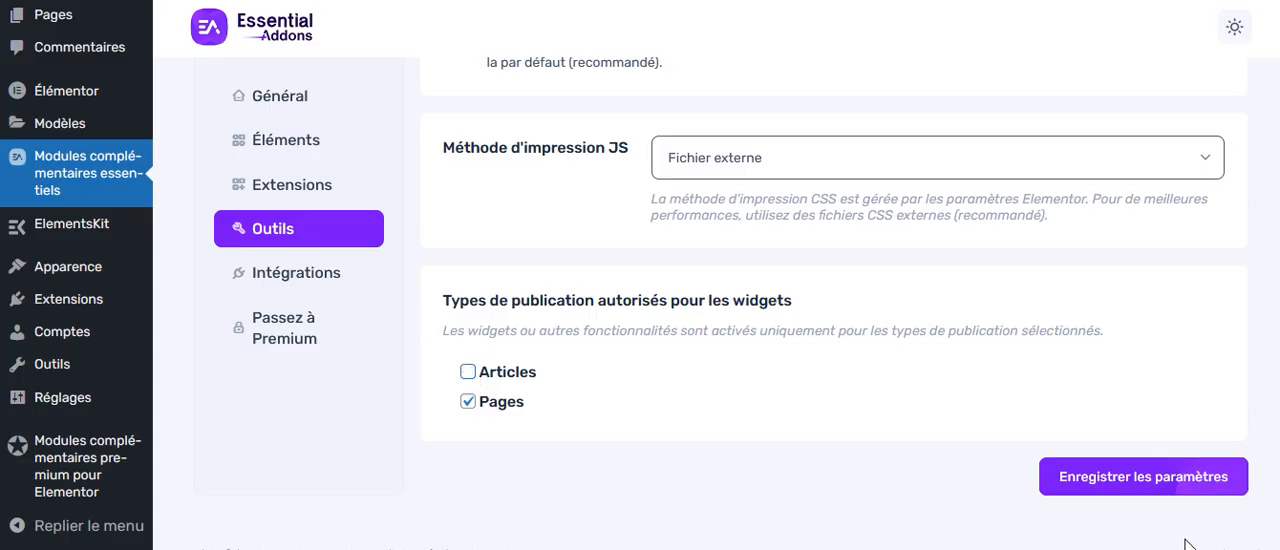
{"action": "left_click", "coordinate": [1106, 479]}
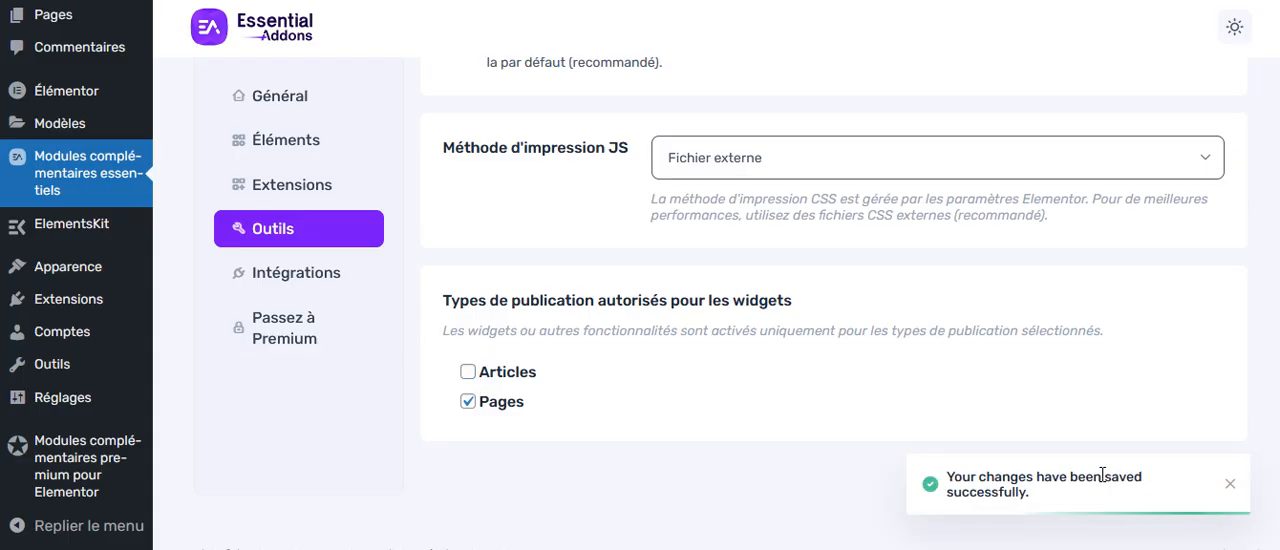
{"action": "left_click", "coordinate": [307, 191]}
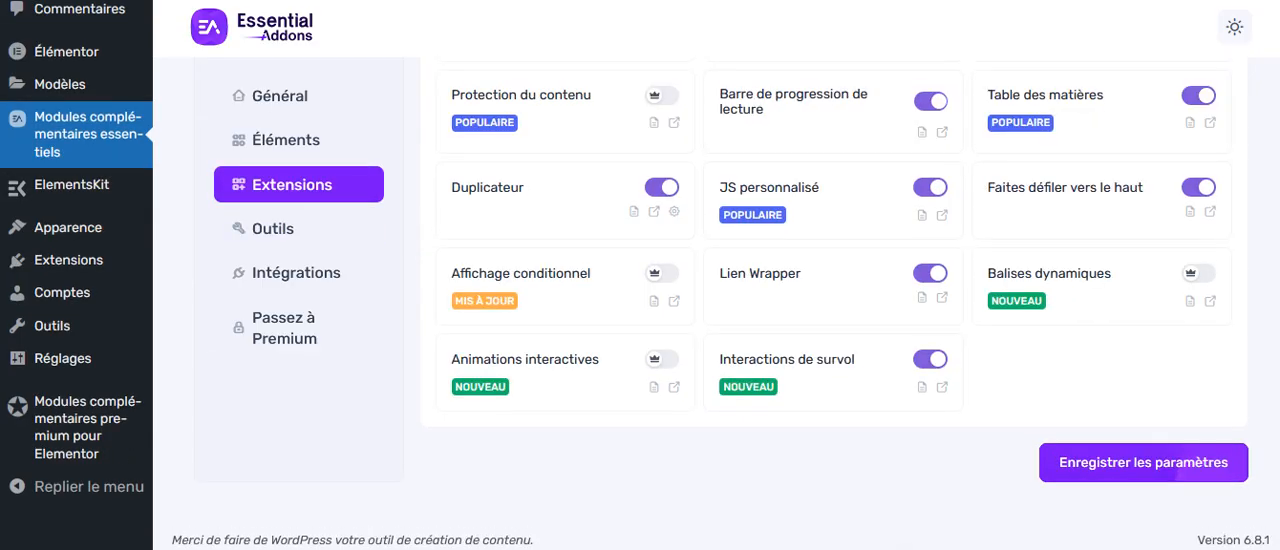
{"action": "scroll", "coordinate": [640, 275], "scroll_direction": "up", "scroll_amount": 3}
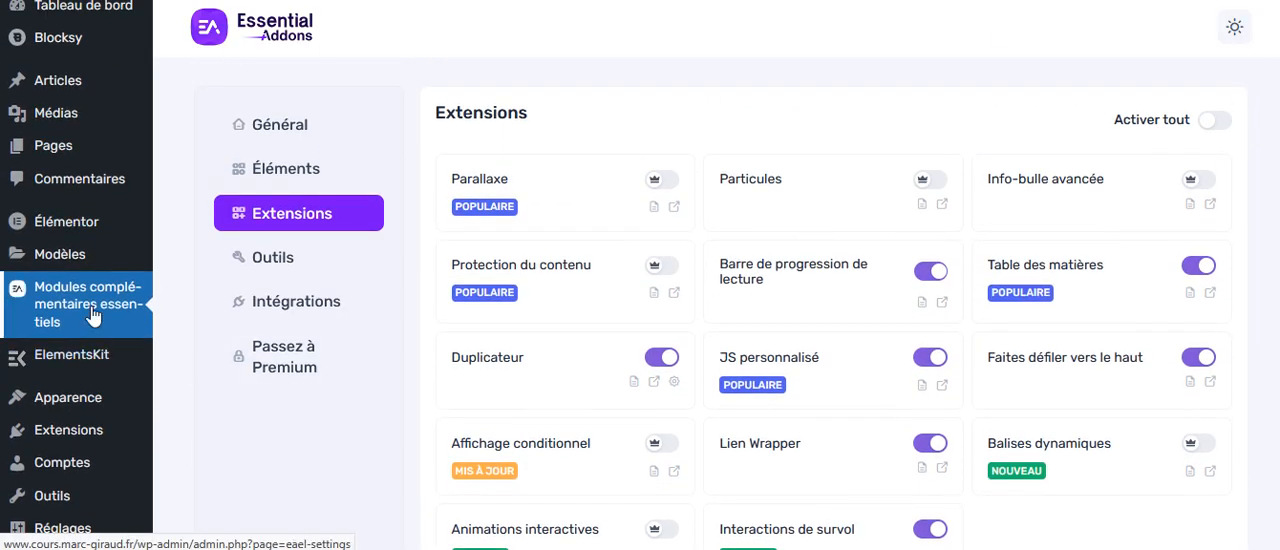
Go to the list of all WordPress pages and open the A propos page in the Elementor editor.
{"action": "mouse_move", "coordinate": [105, 150]}
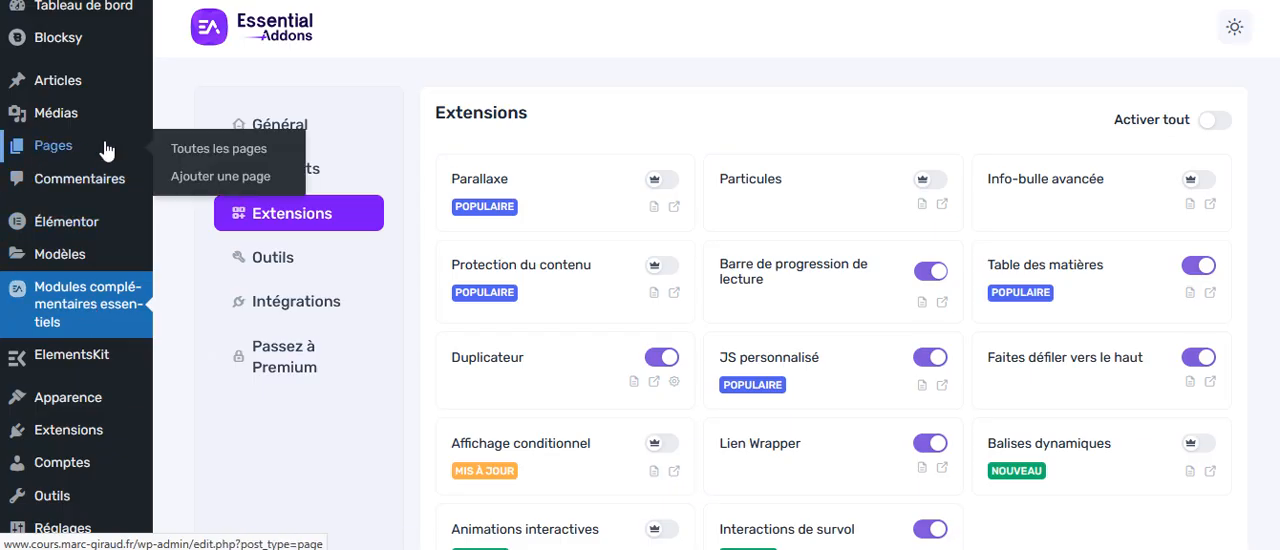
{"action": "left_click", "coordinate": [205, 150]}
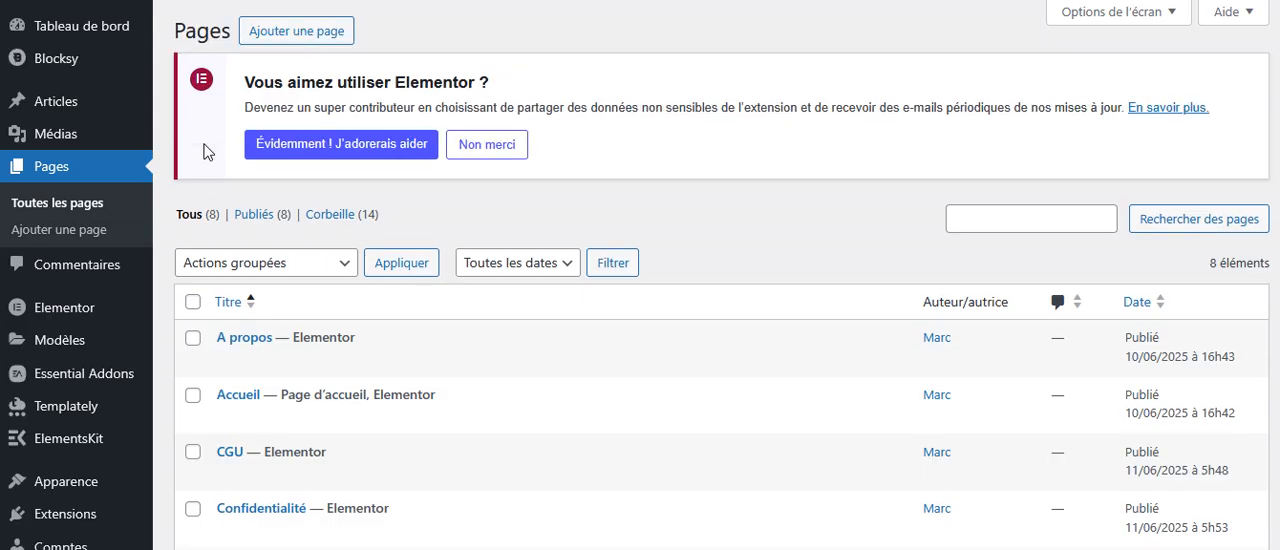
{"action": "mouse_move", "coordinate": [336, 340]}
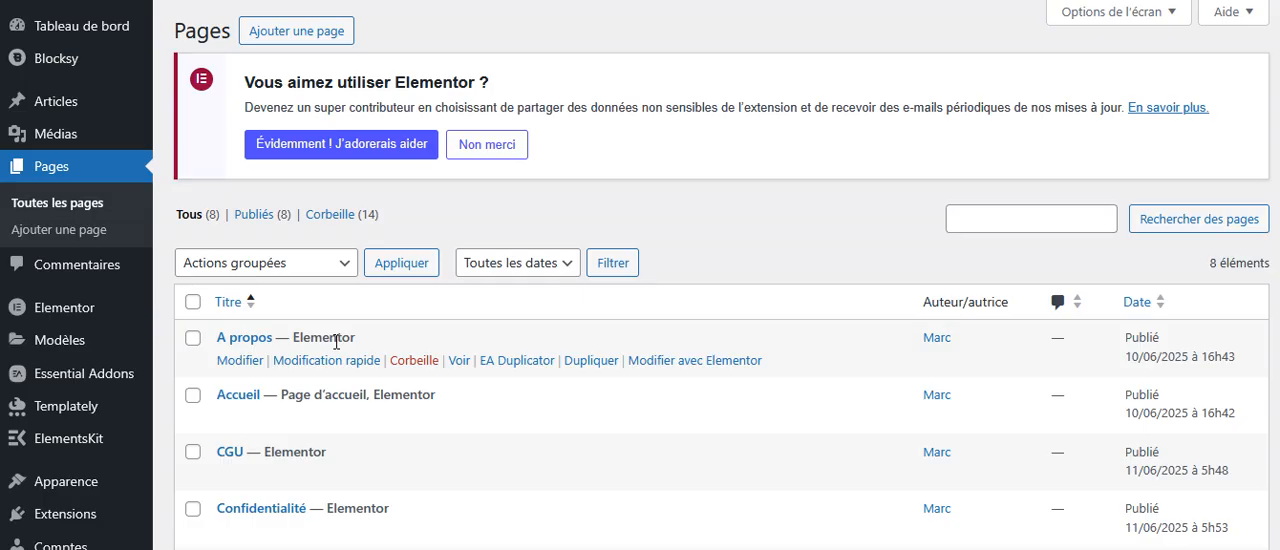
{"action": "left_click", "coordinate": [688, 368]}
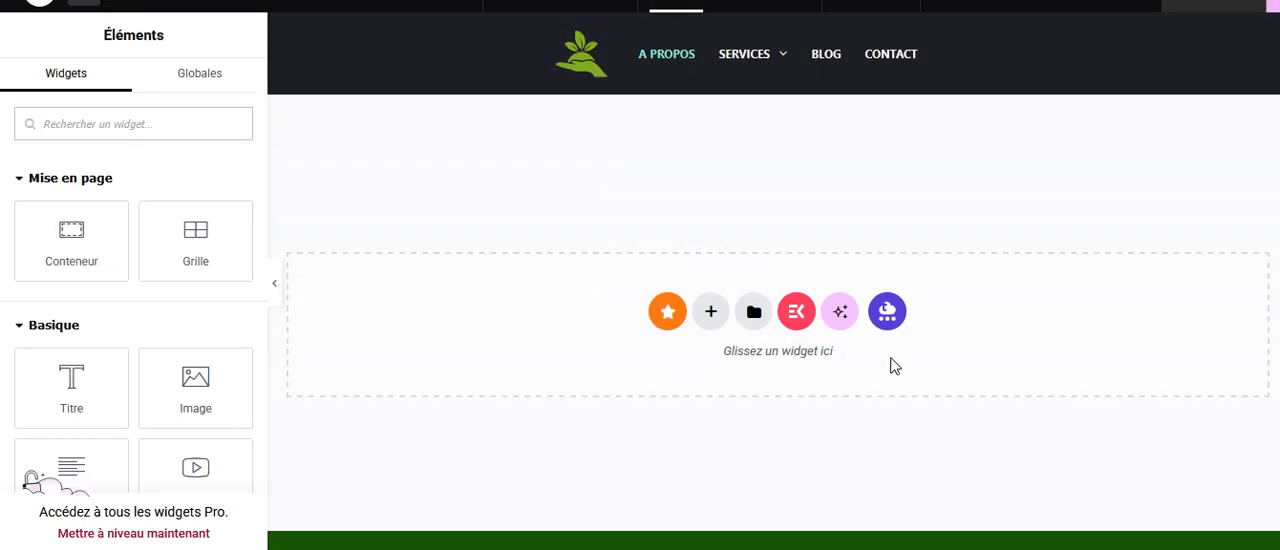
Open the Templately library and filter the packs to the Creative category and Starter plan.
{"action": "left_click", "coordinate": [887, 313]}
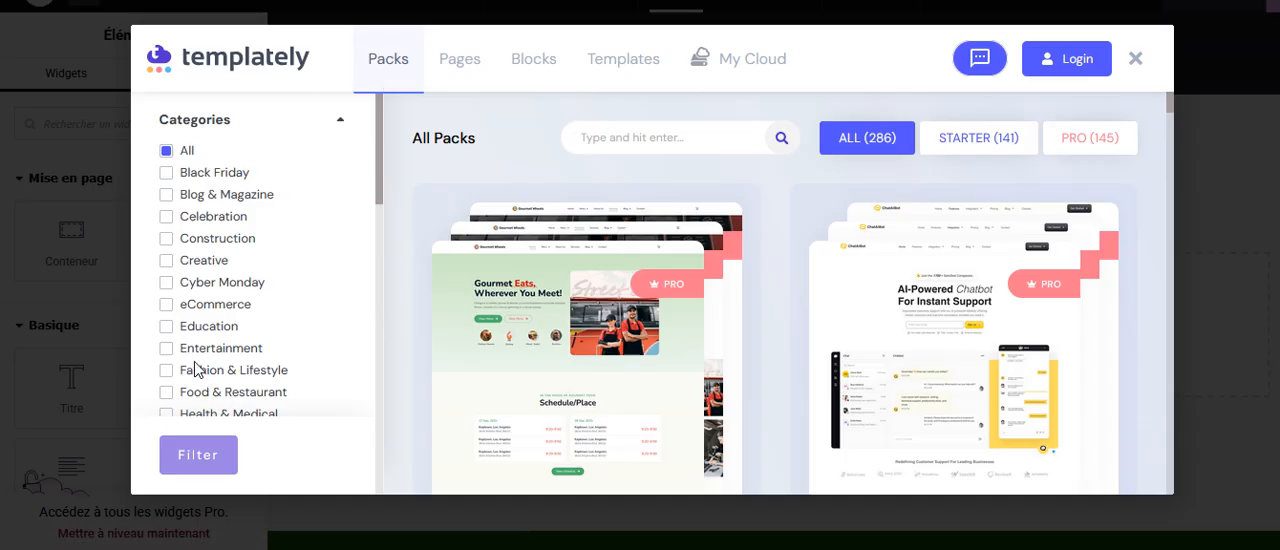
{"action": "left_click", "coordinate": [166, 262]}
{"action": "left_click", "coordinate": [190, 455]}
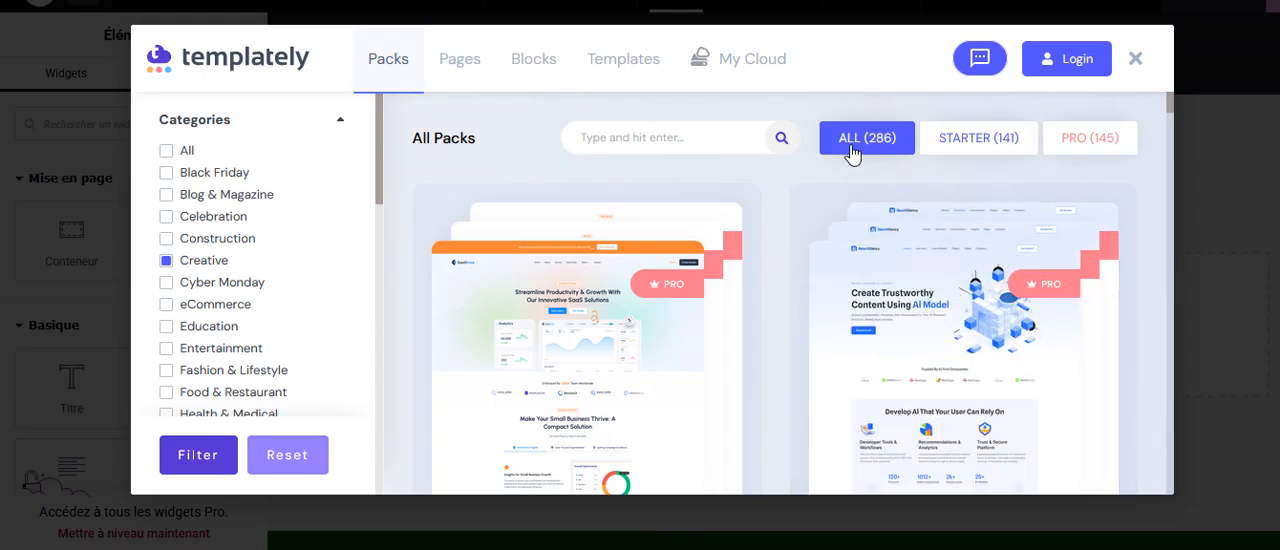
{"action": "left_click", "coordinate": [970, 142]}
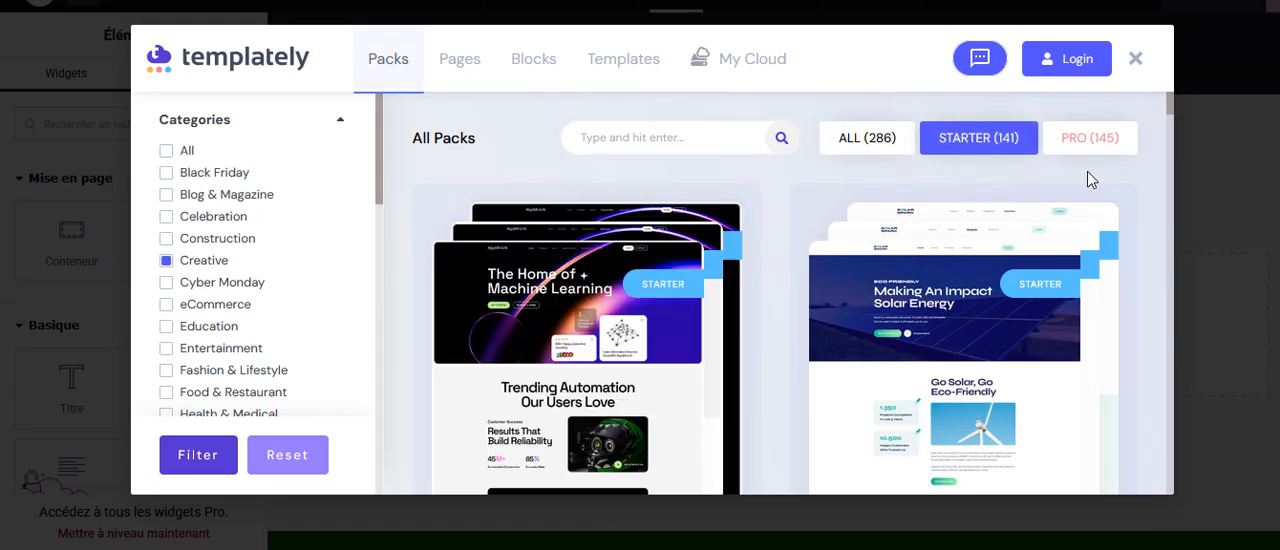
Browse the Starter packs and examine the Coming Soon - Landing Page Pack with its dependencies and page templates.
{"action": "left_click_drag", "start_coordinate": [1170, 118], "coordinate": [1170, 160]}
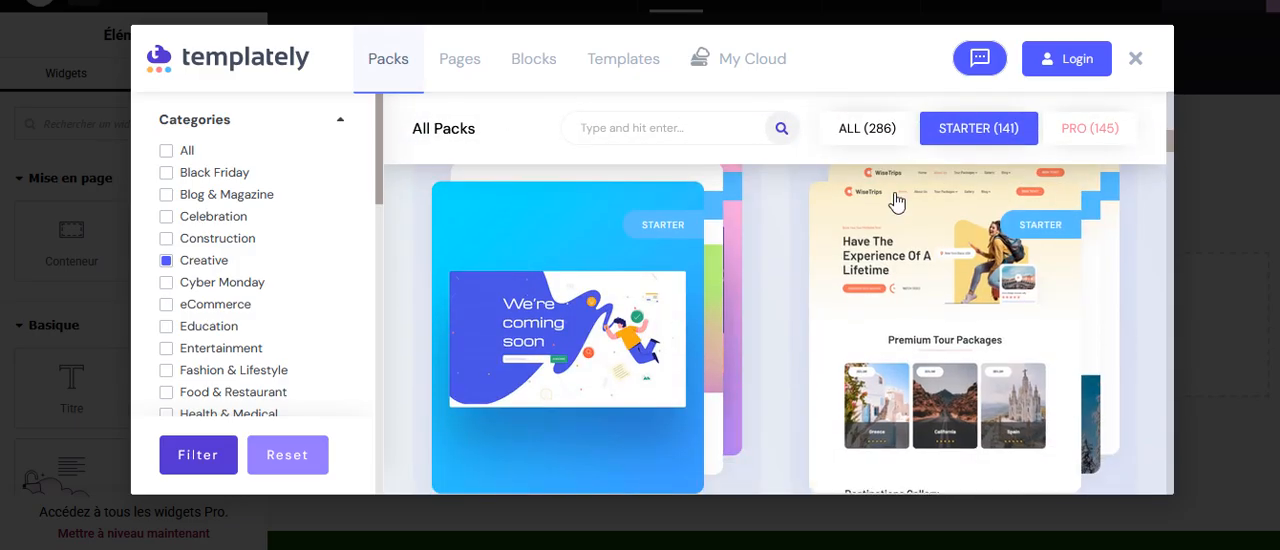
{"action": "left_click", "coordinate": [555, 335]}
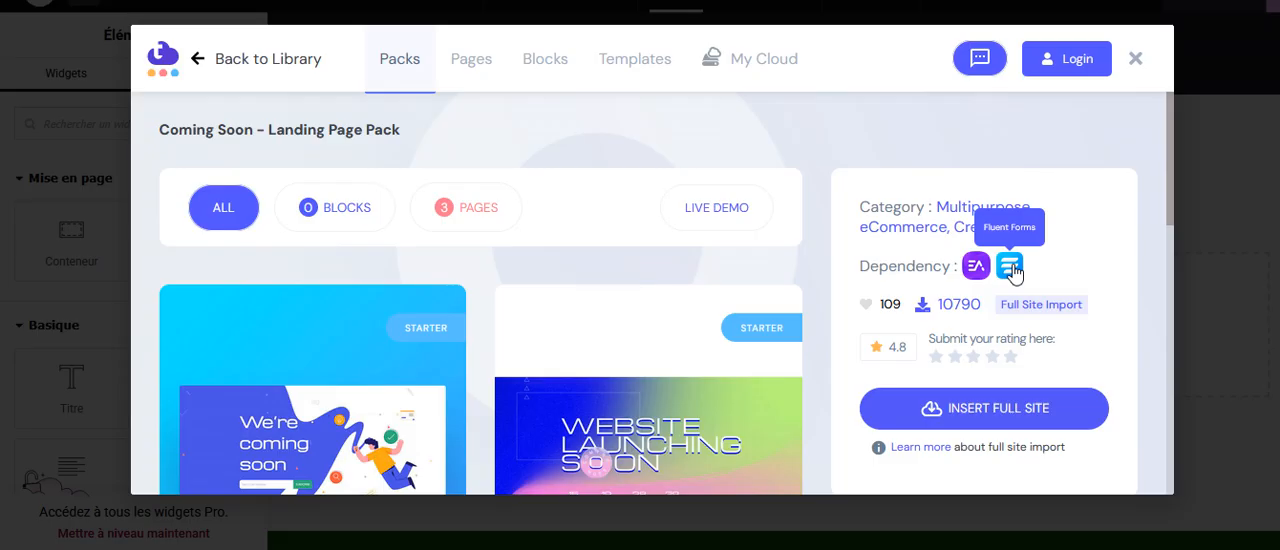
{"action": "left_click_drag", "start_coordinate": [1173, 198], "coordinate": [1148, 294]}
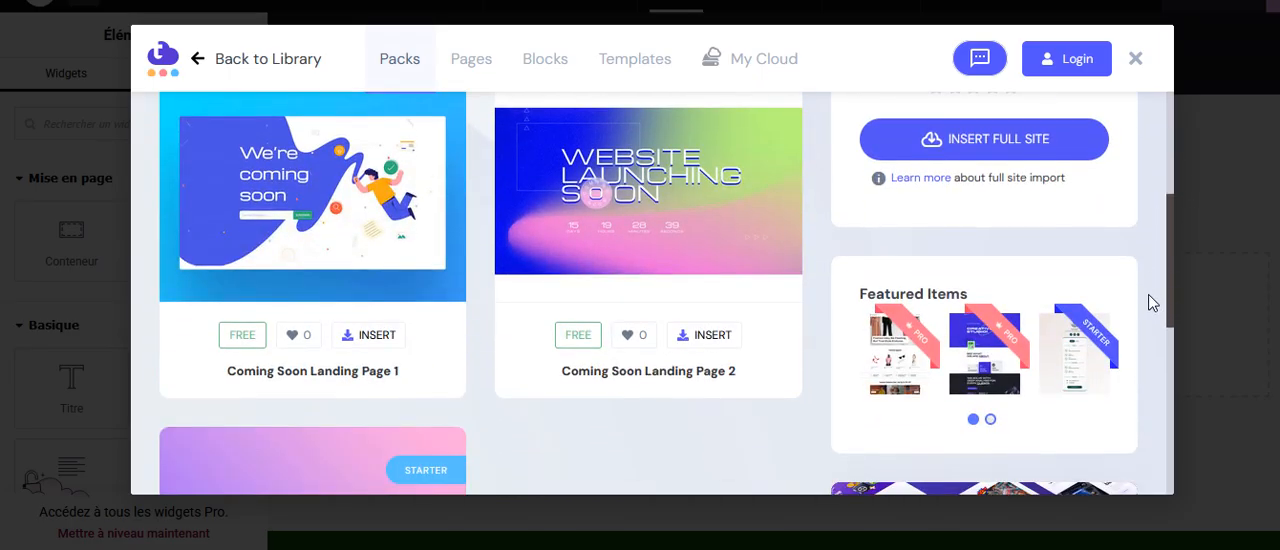
{"action": "scroll", "coordinate": [1148, 294], "scroll_direction": "up", "scroll_amount": 1}
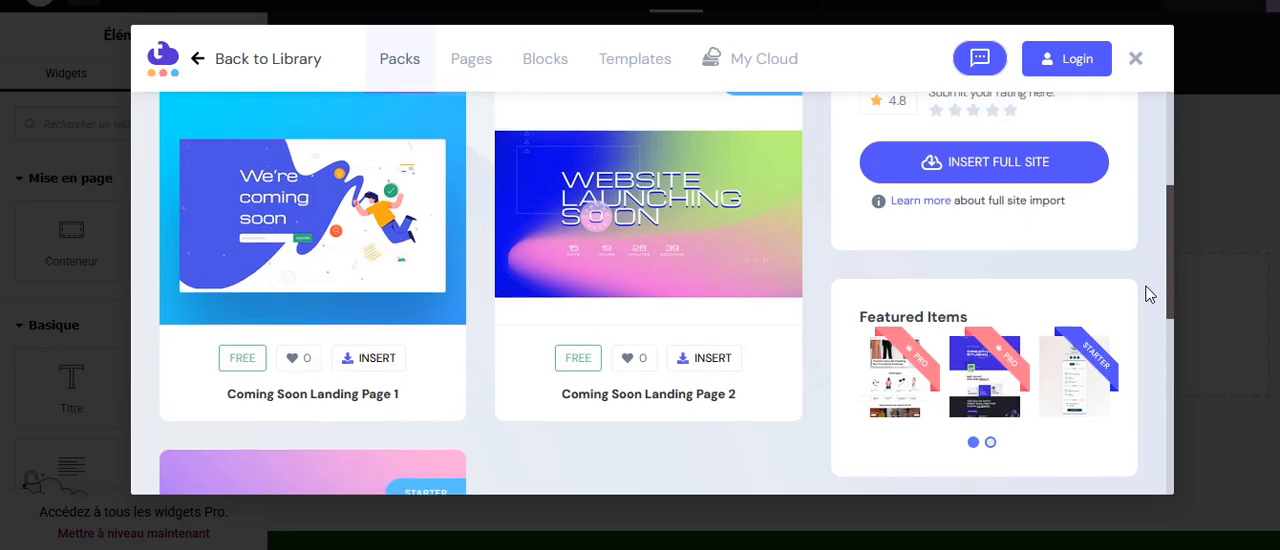
{"action": "scroll", "coordinate": [1147, 286], "scroll_direction": "down", "scroll_amount": 5}
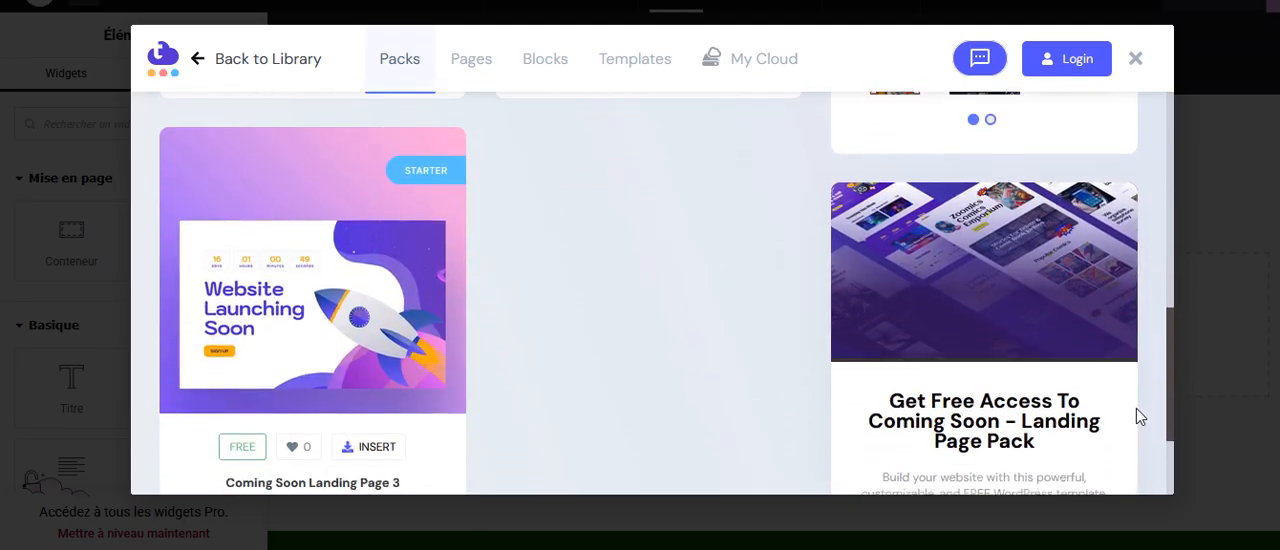
{"action": "scroll", "coordinate": [1135, 416], "scroll_direction": "up", "scroll_amount": 8}
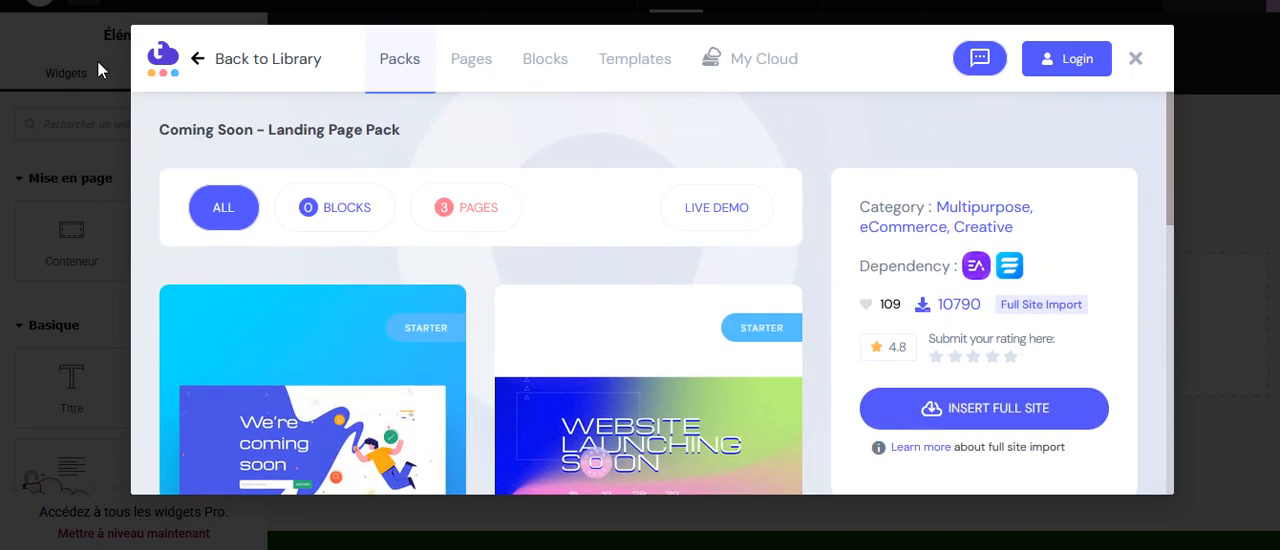
Return to the Templately library and filter its page templates by the Single Page type.
{"action": "left_click", "coordinate": [226, 62]}
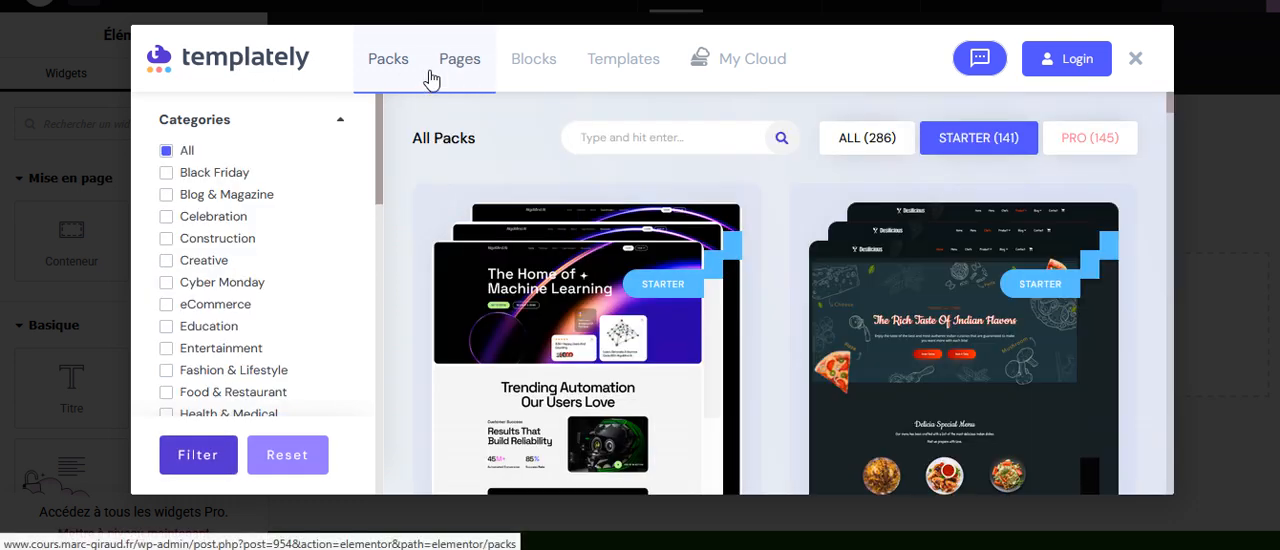
{"action": "left_click", "coordinate": [462, 63]}
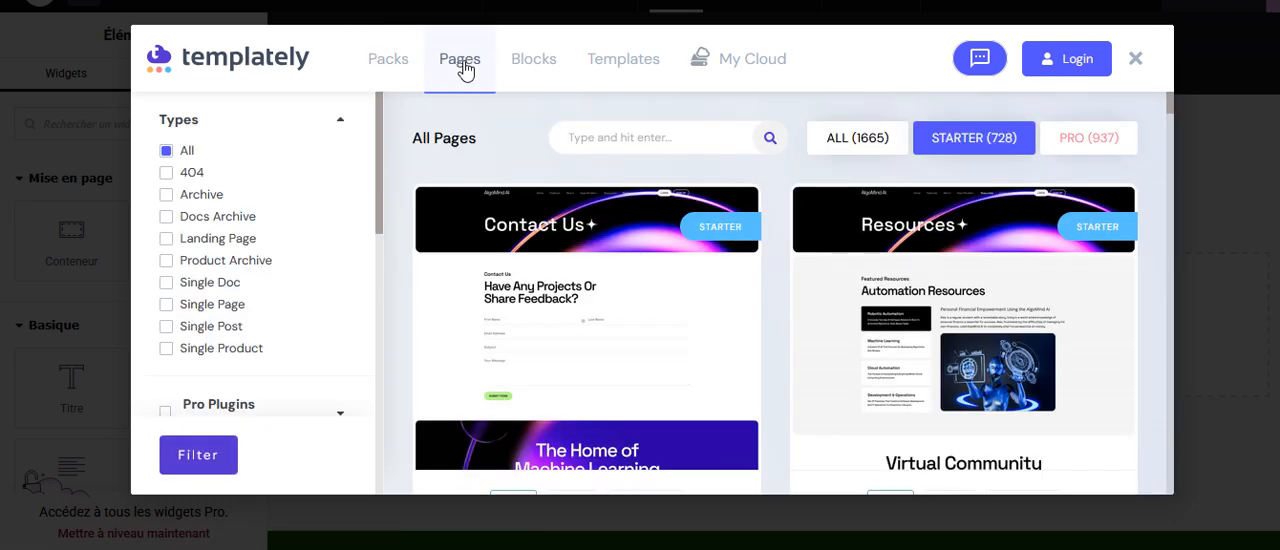
{"action": "left_click", "coordinate": [166, 305]}
{"action": "left_click", "coordinate": [190, 460]}
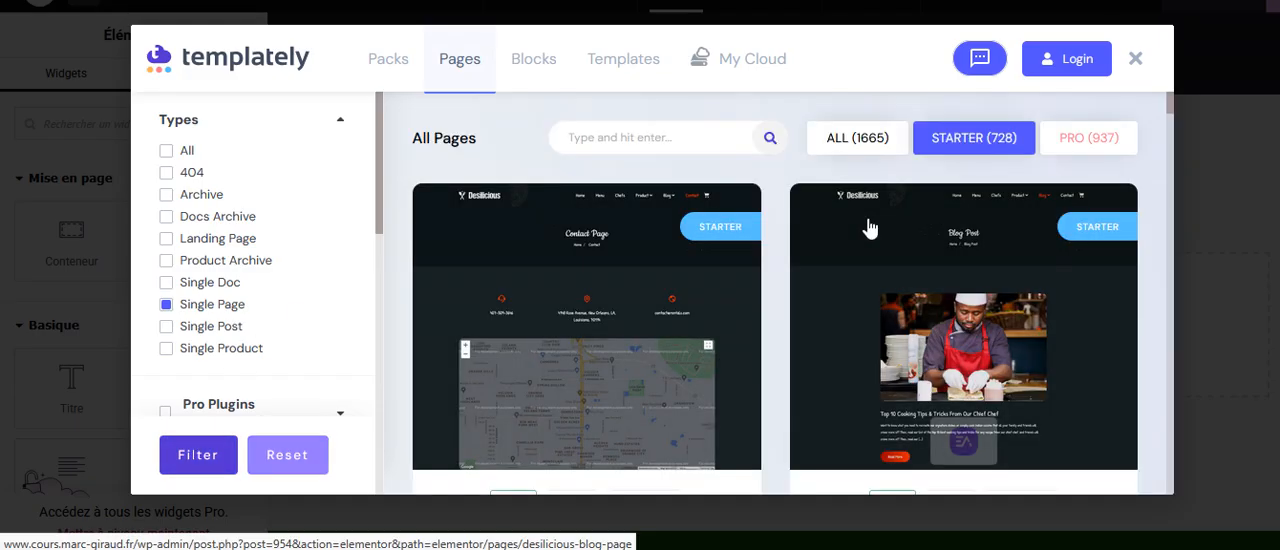
Examine the plugin dependency filters and browse the Starter single-page templates.
{"action": "scroll", "coordinate": [270, 316], "scroll_direction": "down", "scroll_amount": 1}
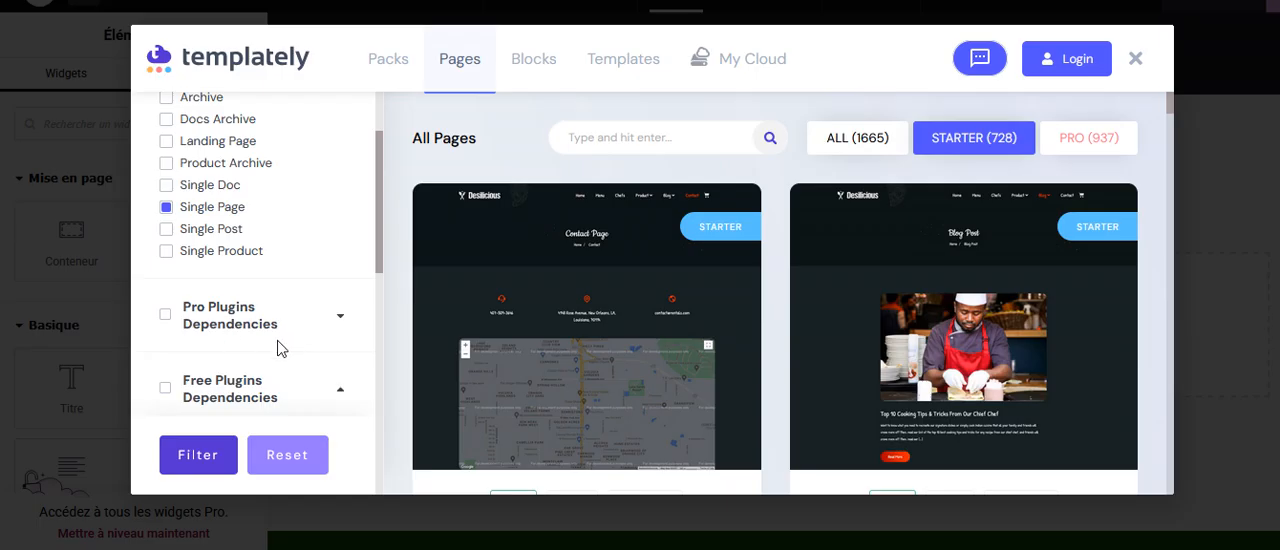
{"action": "scroll", "coordinate": [268, 328], "scroll_direction": "down", "scroll_amount": 1}
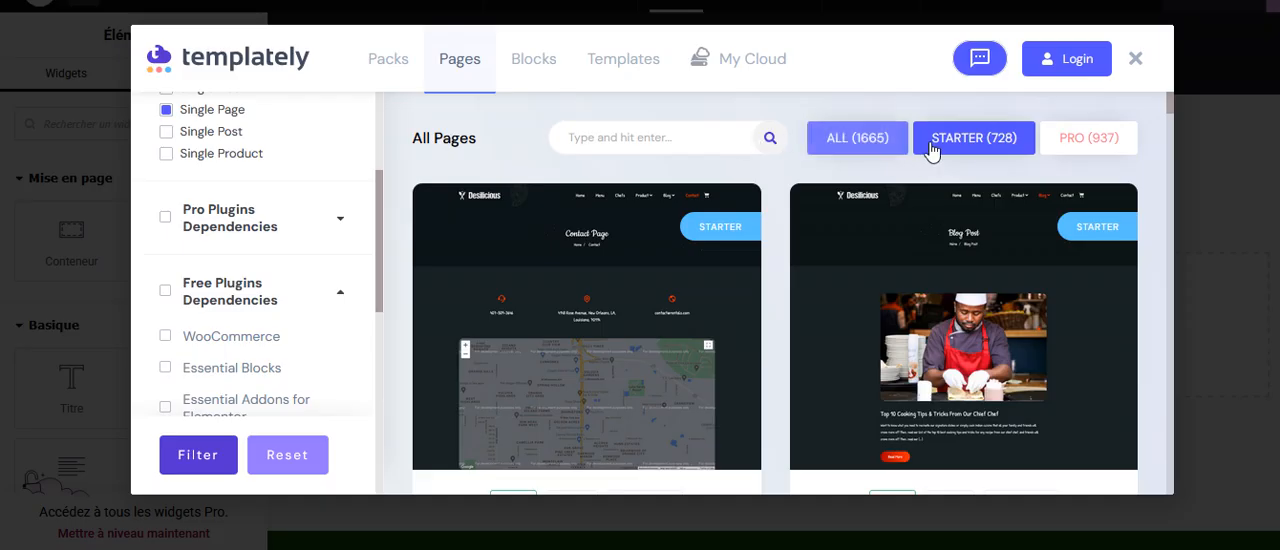
{"action": "scroll", "coordinate": [955, 274], "scroll_direction": "down", "scroll_amount": 1}
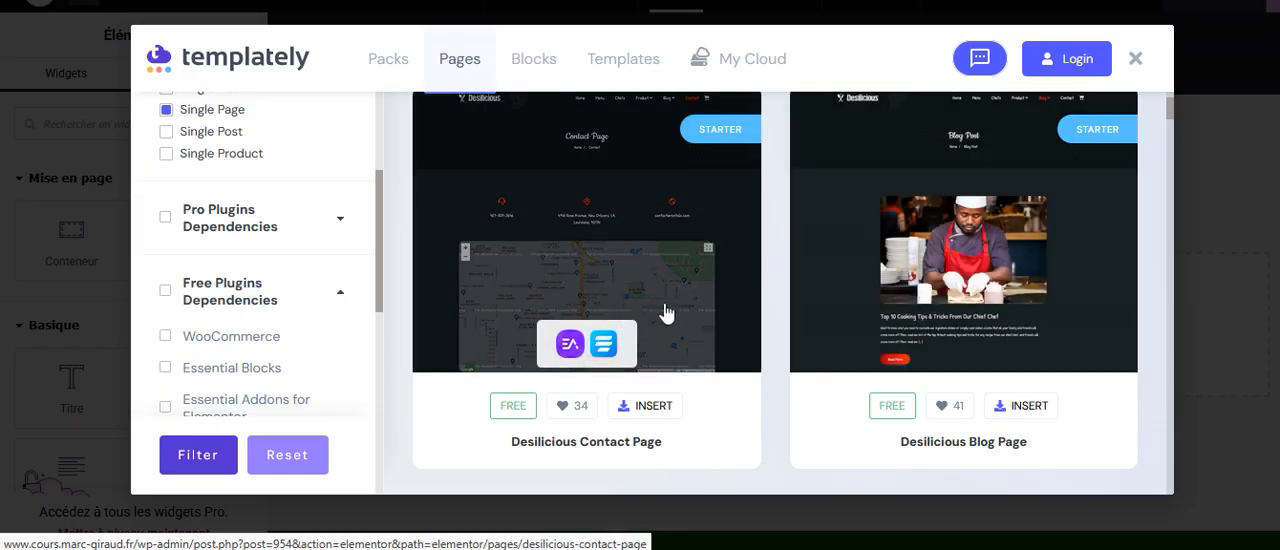
{"action": "scroll", "coordinate": [670, 316], "scroll_direction": "down", "scroll_amount": 1}
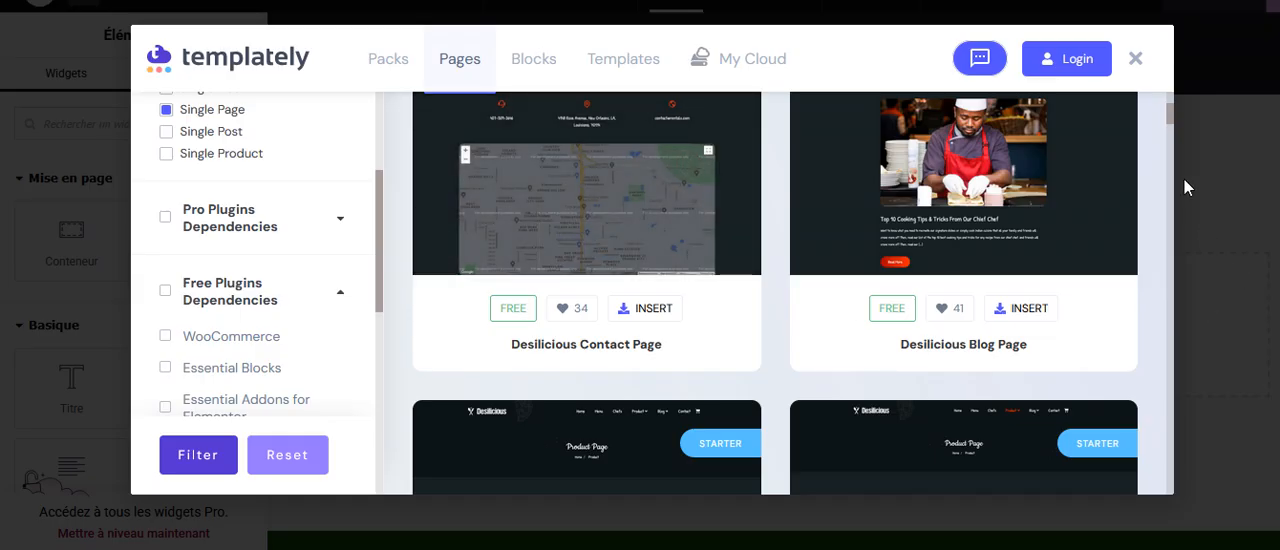
{"action": "left_click_drag", "start_coordinate": [1171, 117], "coordinate": [1168, 133]}
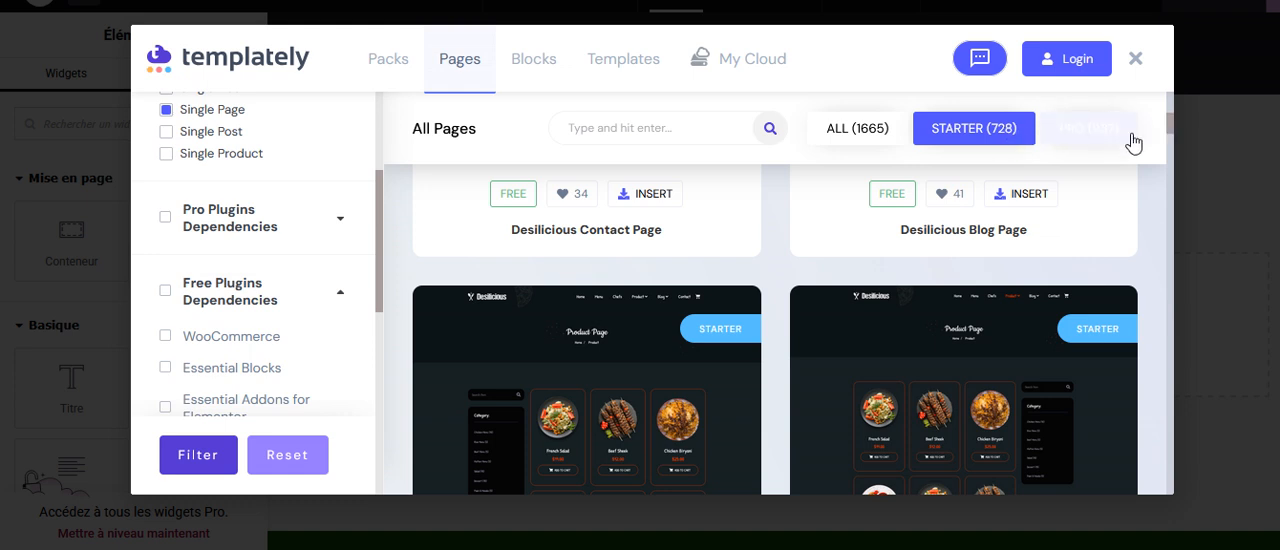
{"action": "left_click_drag", "start_coordinate": [1169, 122], "coordinate": [1175, 96]}
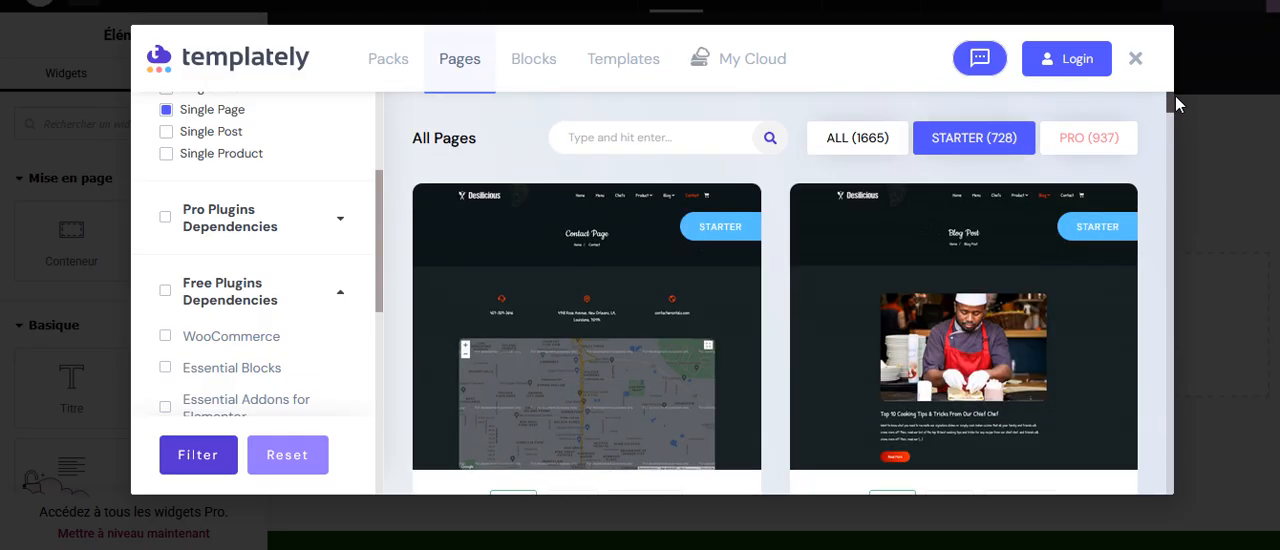
Filter the Templately blocks by the Gallery type.
{"action": "left_click", "coordinate": [541, 66]}
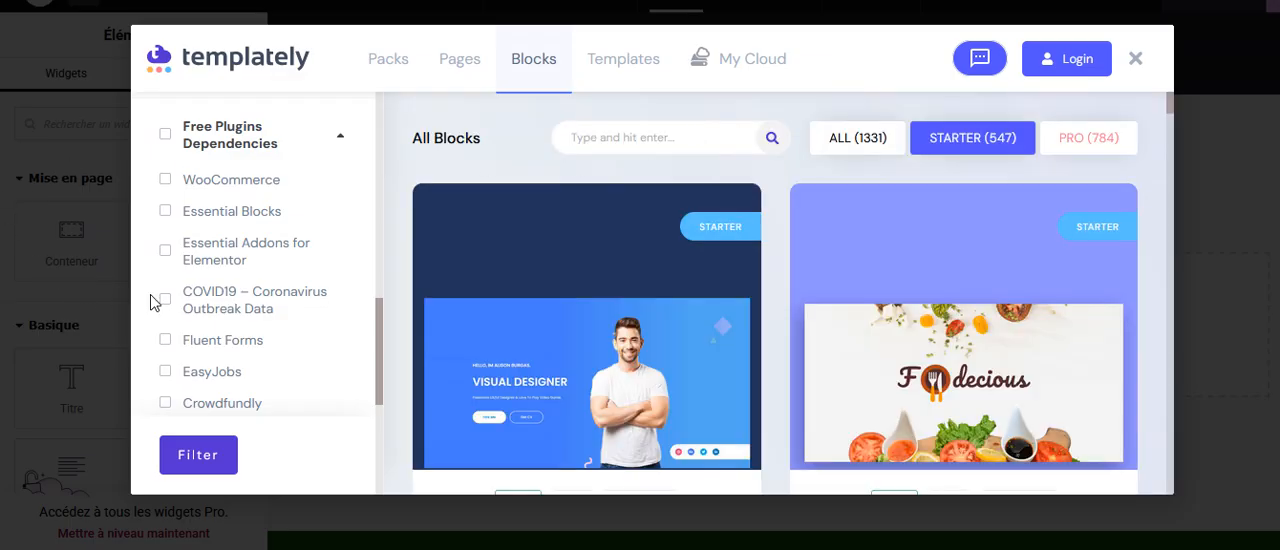
{"action": "left_click_drag", "start_coordinate": [375, 333], "coordinate": [386, 143]}
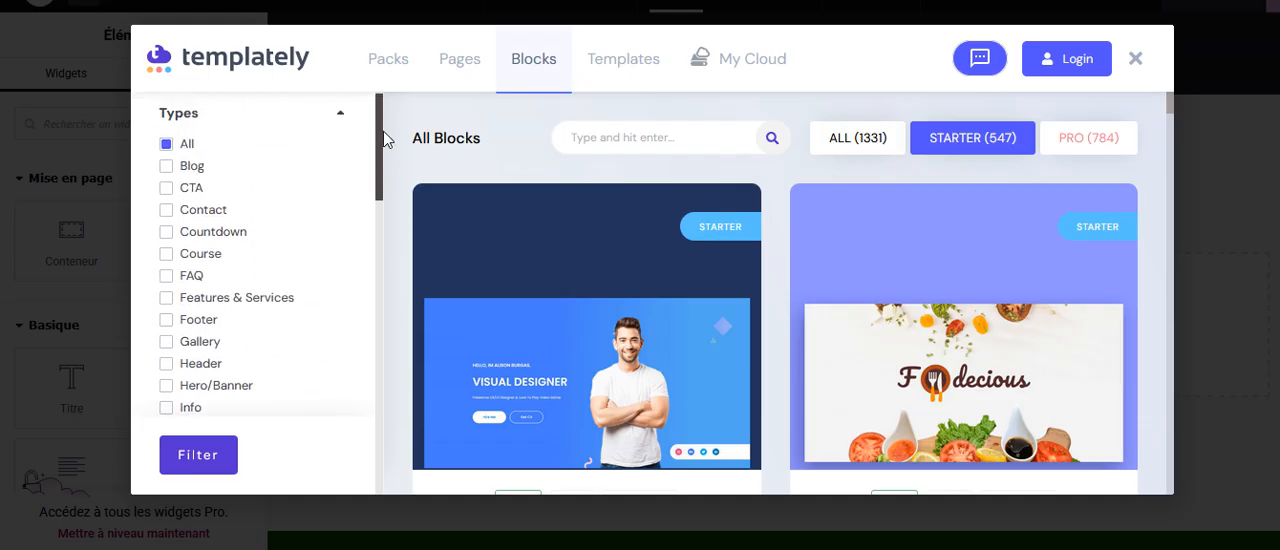
{"action": "scroll", "coordinate": [175, 210], "scroll_direction": "down", "scroll_amount": 1}
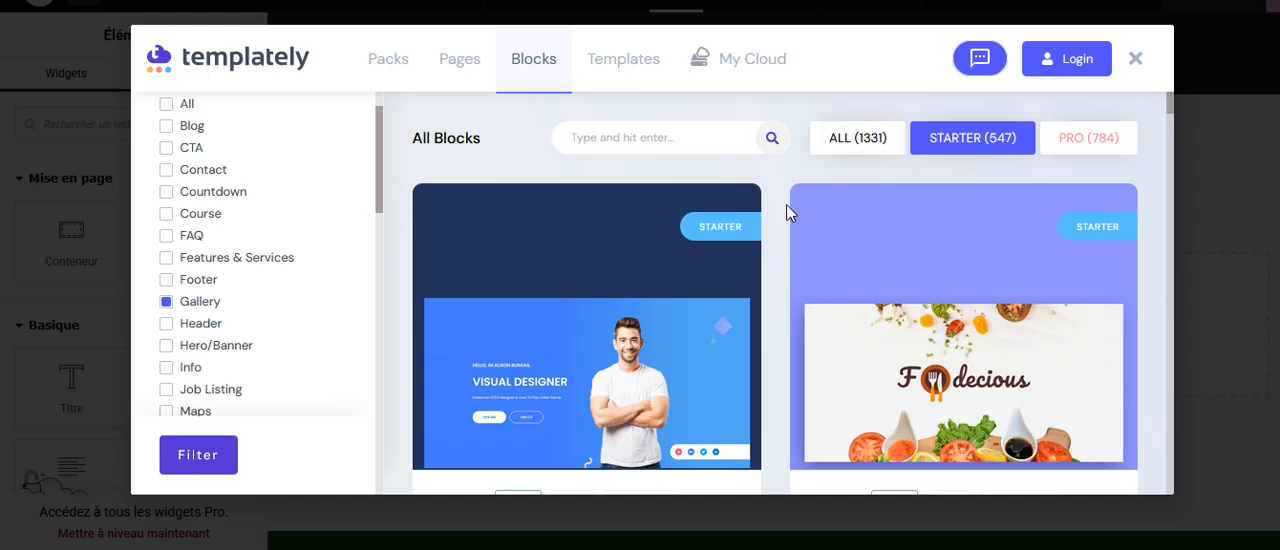
{"action": "left_click", "coordinate": [172, 457]}
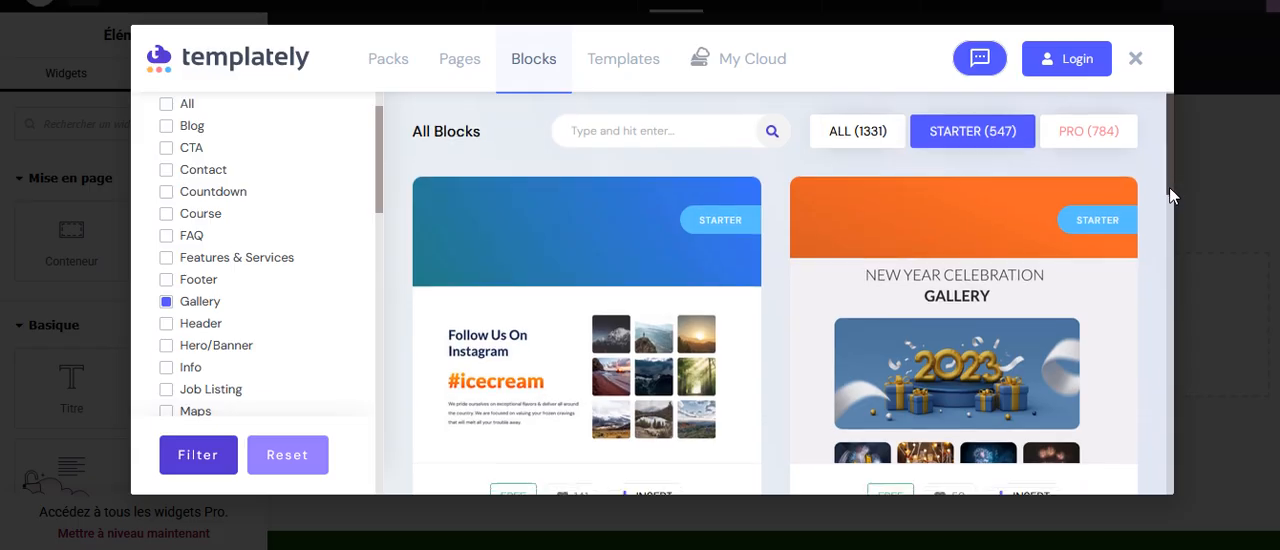
Open the Firevent Gallery Section block and examine its preview, dependency and the other layouts in its pack.
{"action": "left_click_drag", "start_coordinate": [1169, 187], "coordinate": [1168, 208]}
{"action": "scroll", "coordinate": [952, 272], "scroll_direction": "down", "scroll_amount": 1}
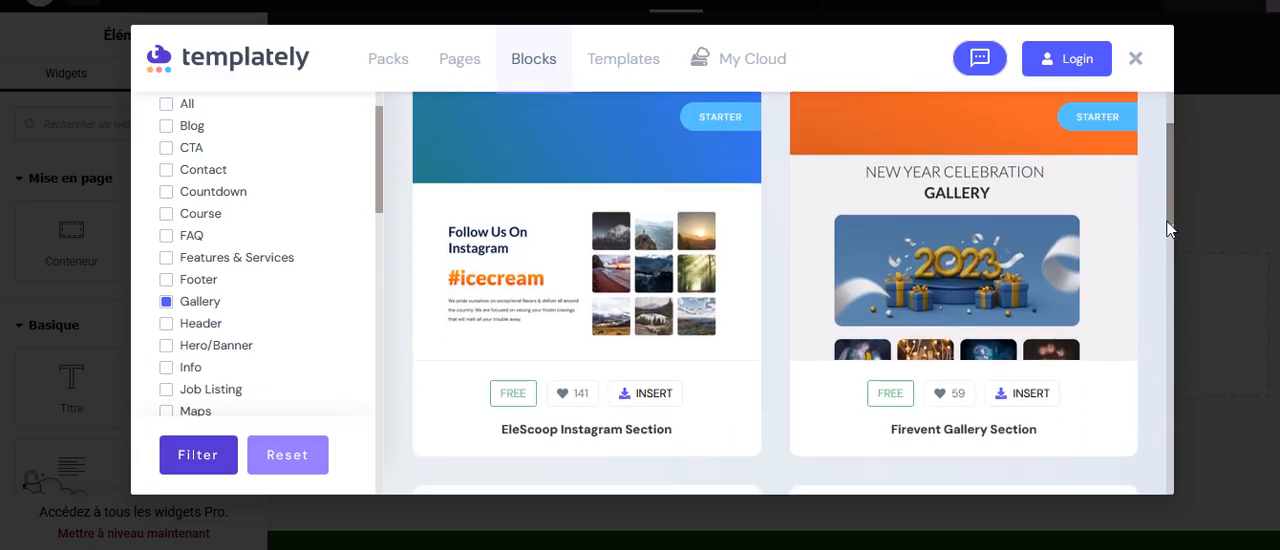
{"action": "left_click", "coordinate": [958, 283]}
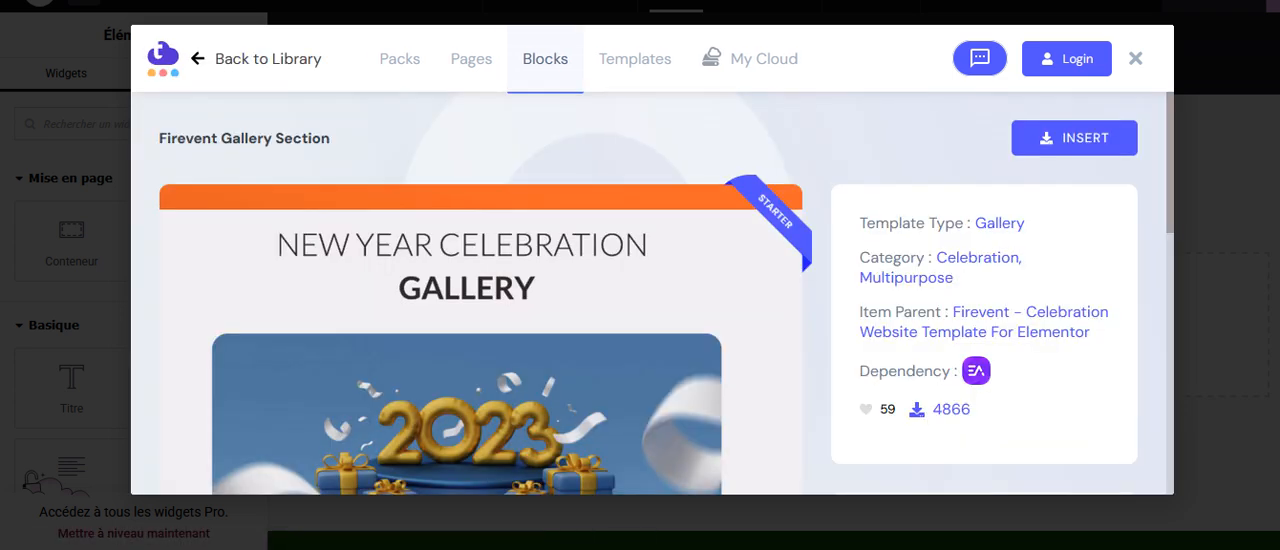
{"action": "left_click_drag", "start_coordinate": [1170, 177], "coordinate": [1162, 264]}
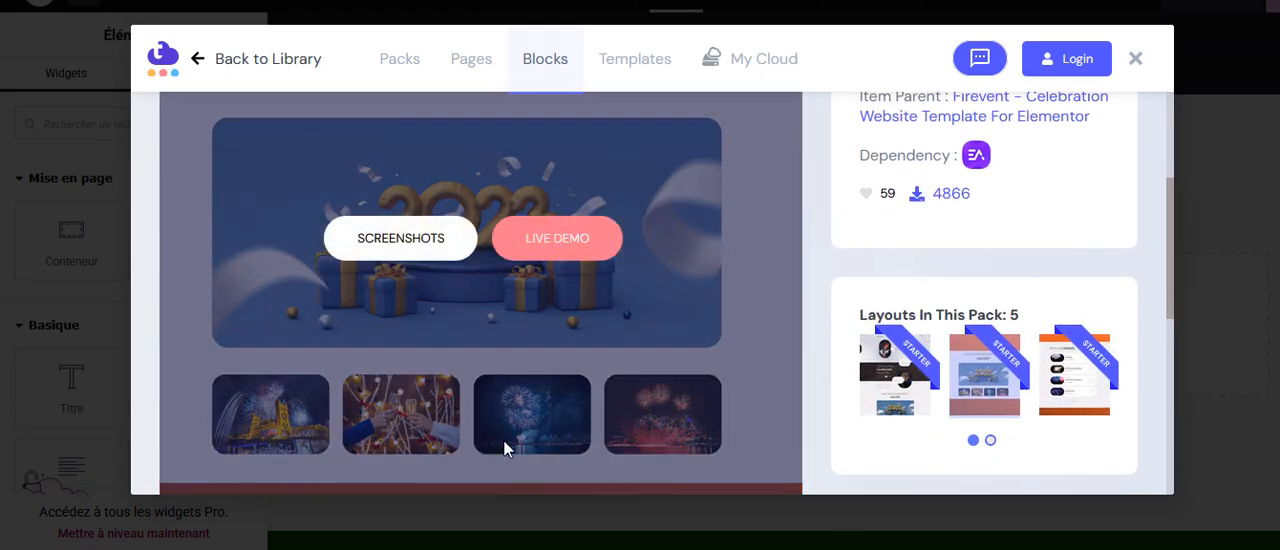
Open the live demo of the gallery block, translate it from English into French and look through the page.
{"action": "left_click", "coordinate": [557, 240]}
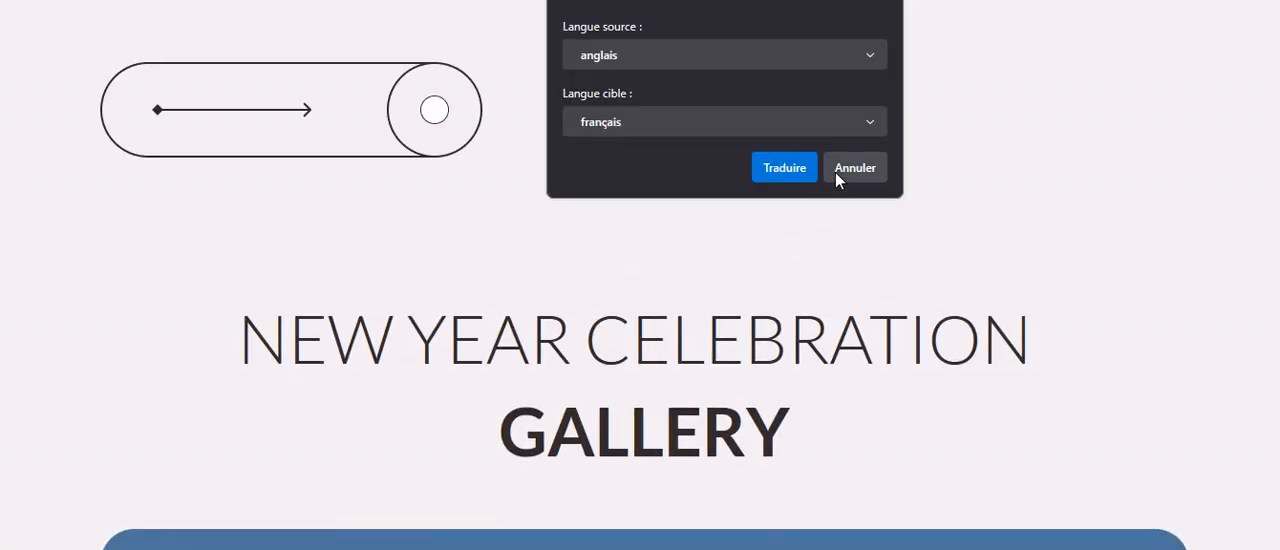
{"action": "left_click", "coordinate": [800, 172]}
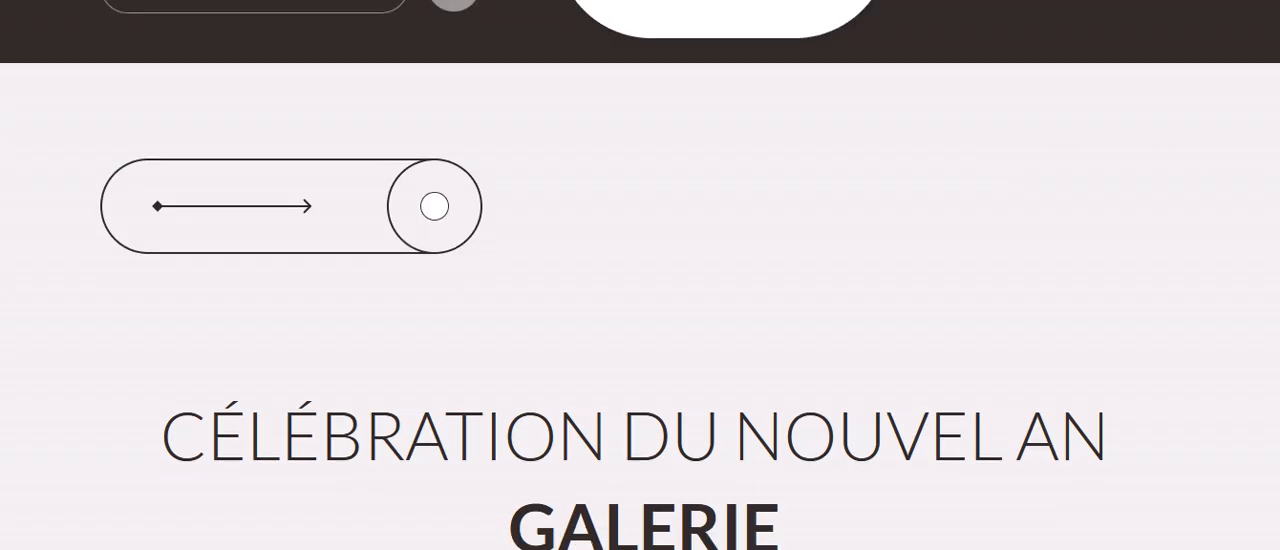
{"action": "scroll", "coordinate": [640, 300], "scroll_direction": "down", "scroll_amount": 10}
{"action": "scroll", "coordinate": [1255, 206], "scroll_direction": "up", "scroll_amount": 3}
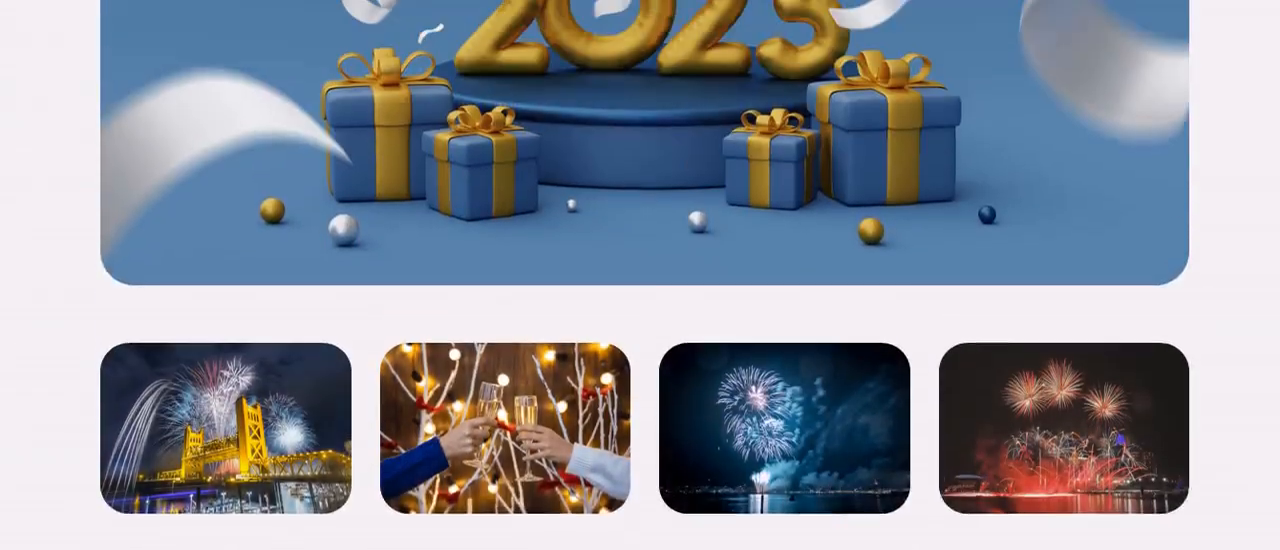
Enlarge the second demo gallery image, browse through to the fourth and close the enlarged view.
{"action": "left_click", "coordinate": [494, 488]}
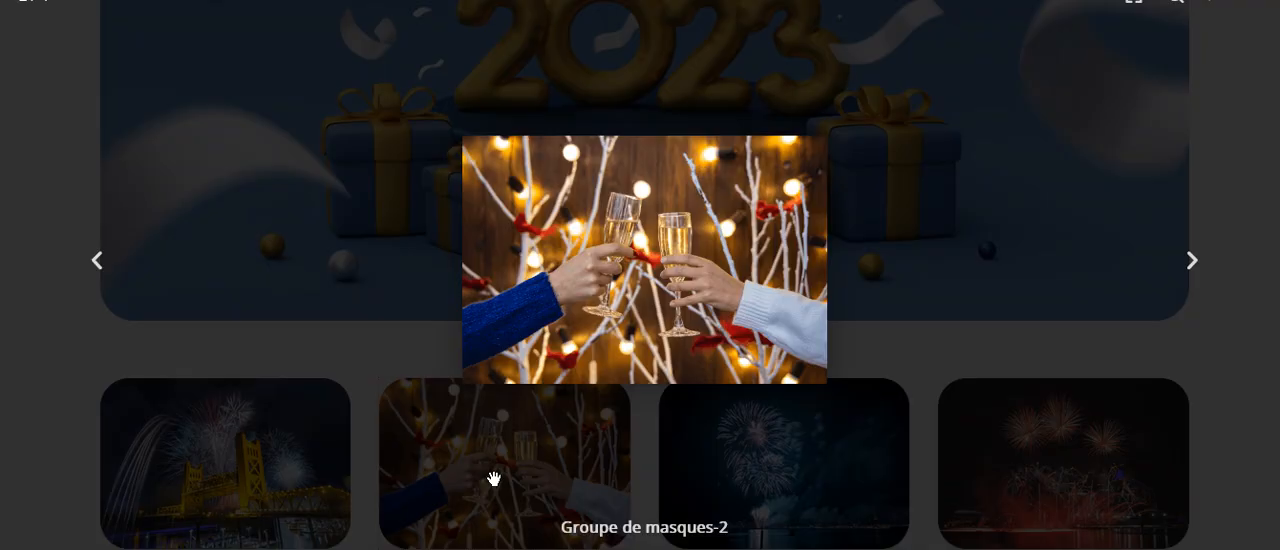
{"action": "left_click", "coordinate": [1203, 272]}
{"action": "left_click", "coordinate": [1203, 272]}
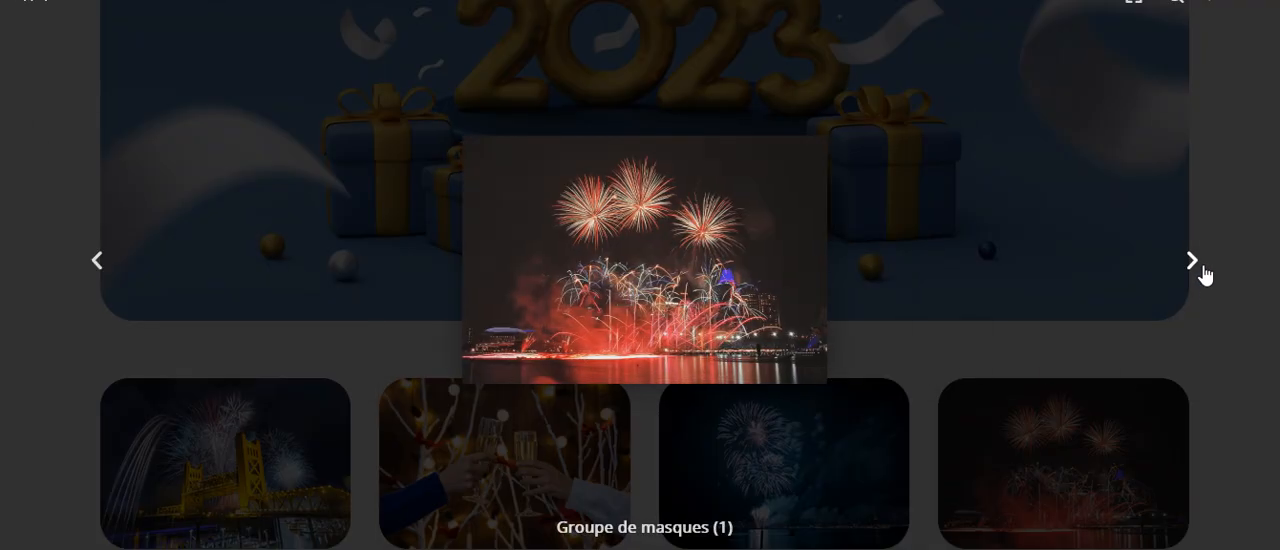
{"action": "left_click", "coordinate": [1223, 368]}
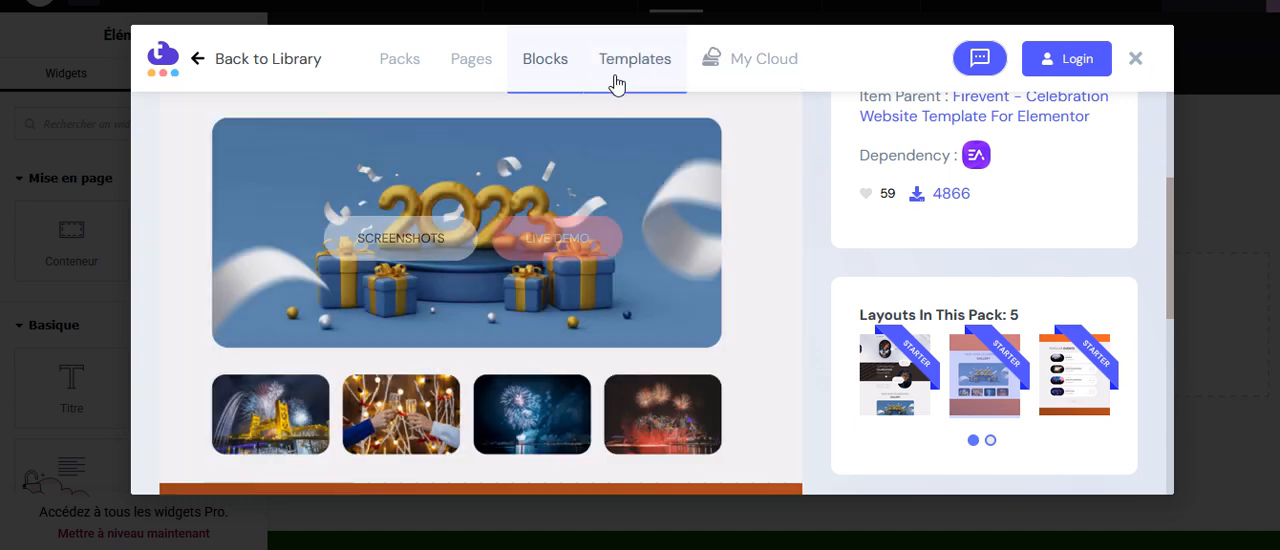
View the saved templates, and examine the AlgoMind AI Contact Page among the page templates with its plugin dependencies.
{"action": "left_click", "coordinate": [625, 64]}
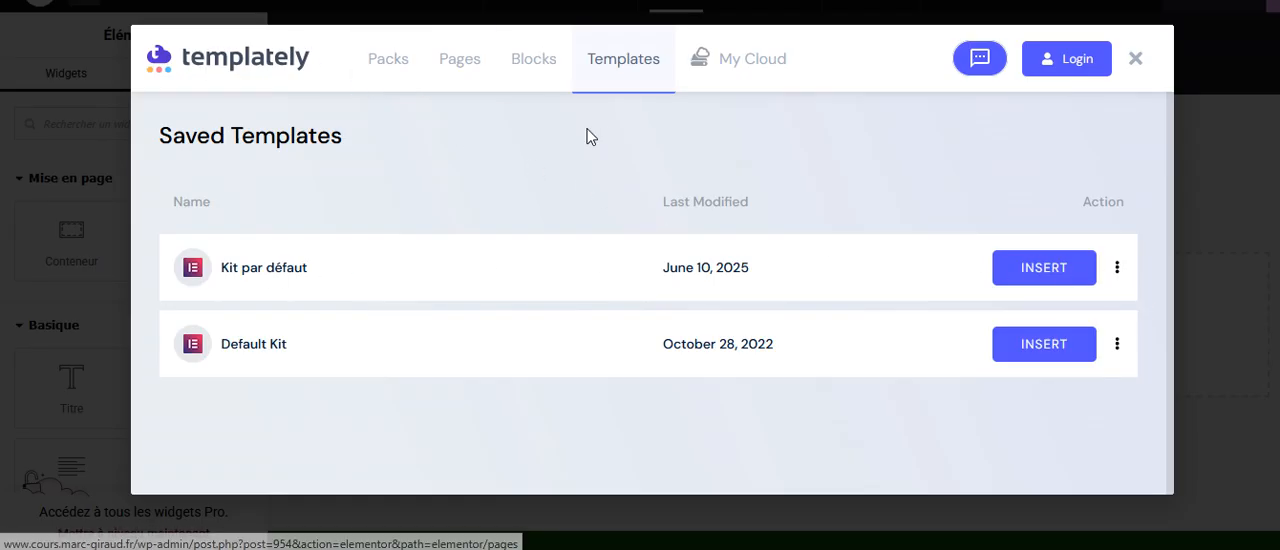
{"action": "left_click", "coordinate": [465, 72]}
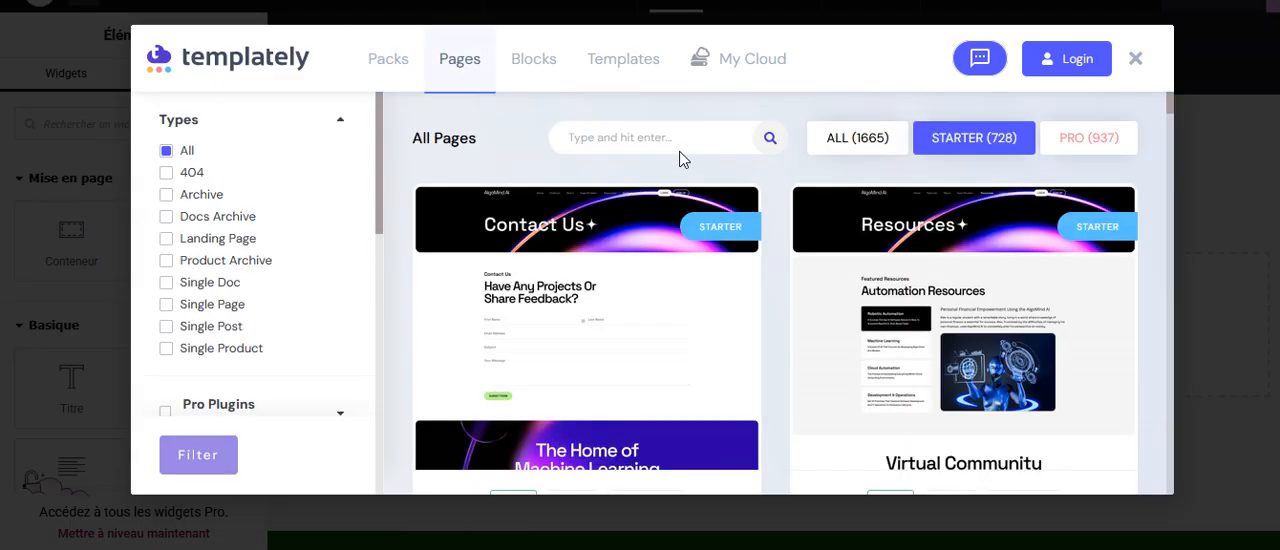
{"action": "mouse_move", "coordinate": [975, 345]}
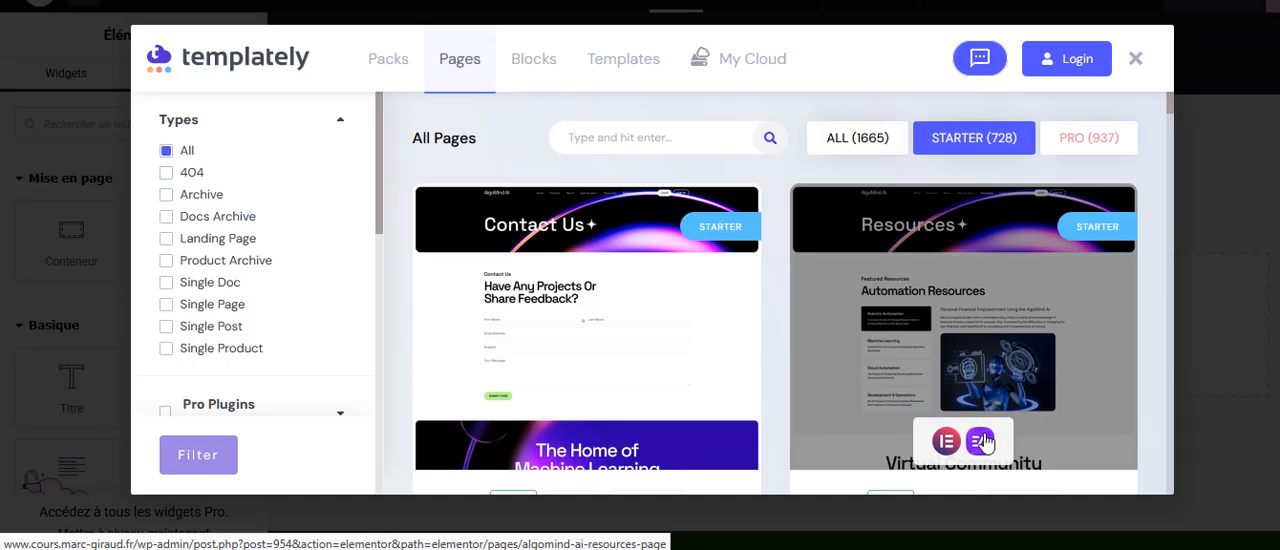
{"action": "mouse_move", "coordinate": [614, 336]}
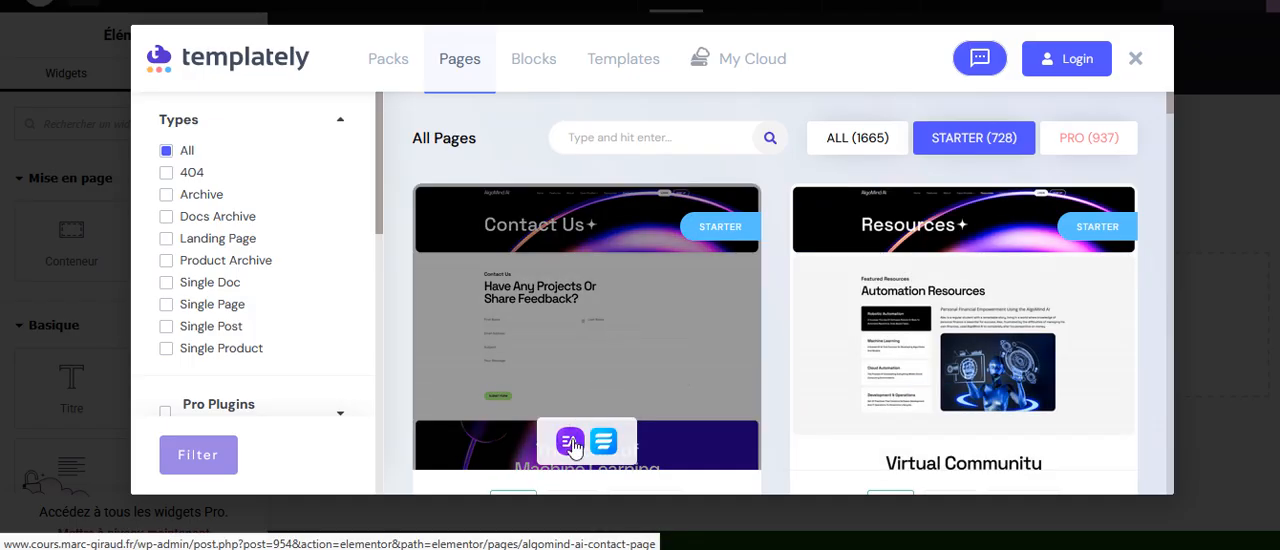
{"action": "left_click", "coordinate": [601, 338]}
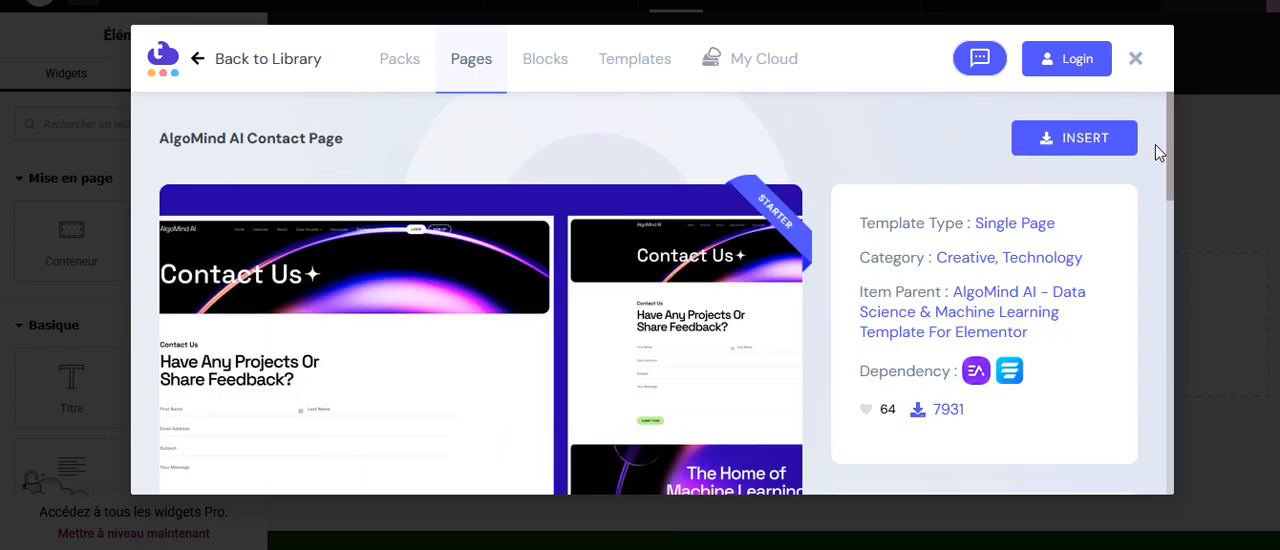
{"action": "left_click", "coordinate": [240, 68]}
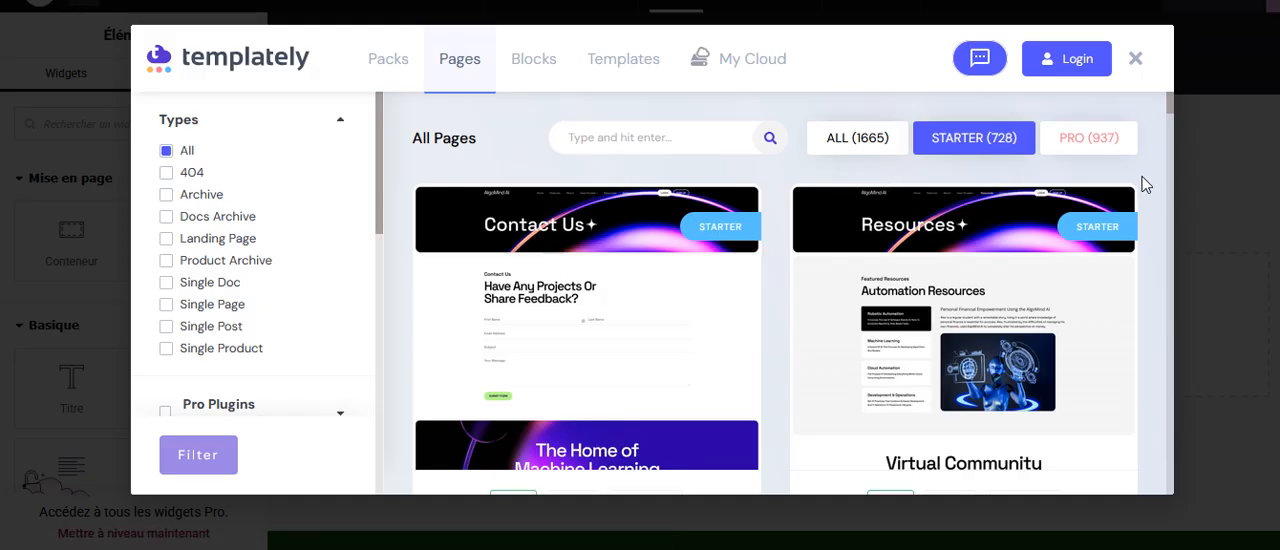
Open the WPDeveloper support center from Templately and translate the page from English into French.
{"action": "left_click", "coordinate": [979, 62]}
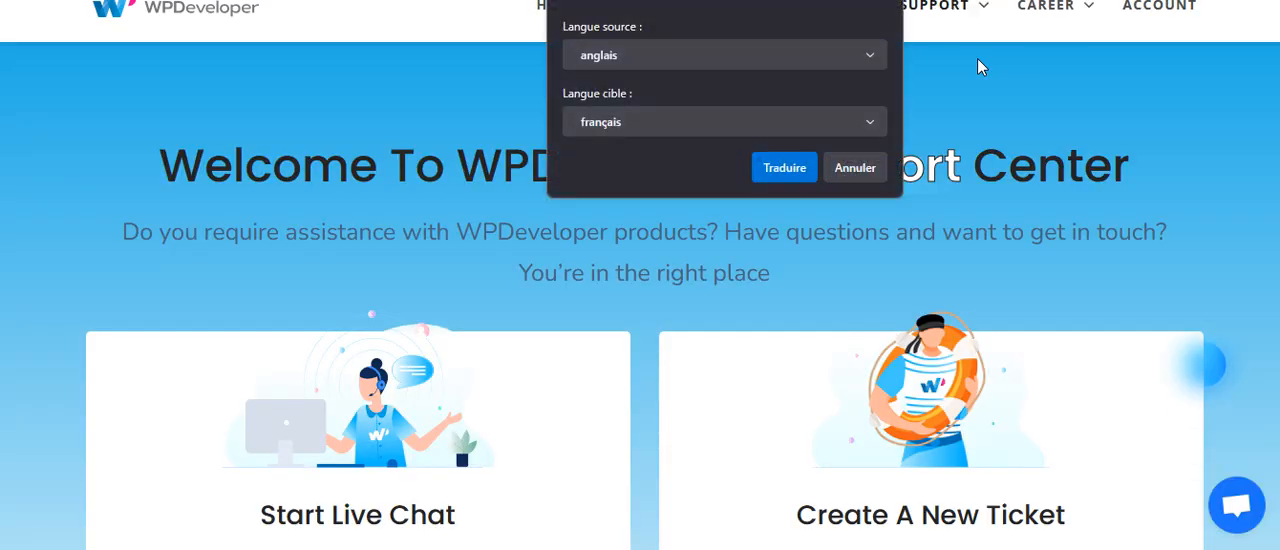
{"action": "left_click", "coordinate": [790, 171]}
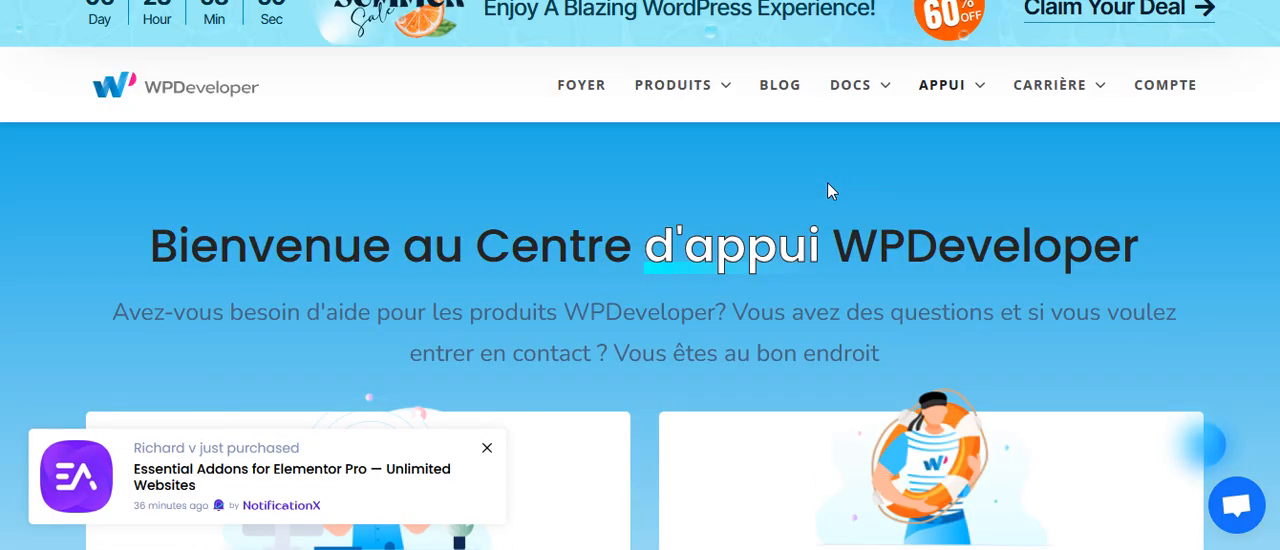
{"action": "mouse_move", "coordinate": [669, 67]}
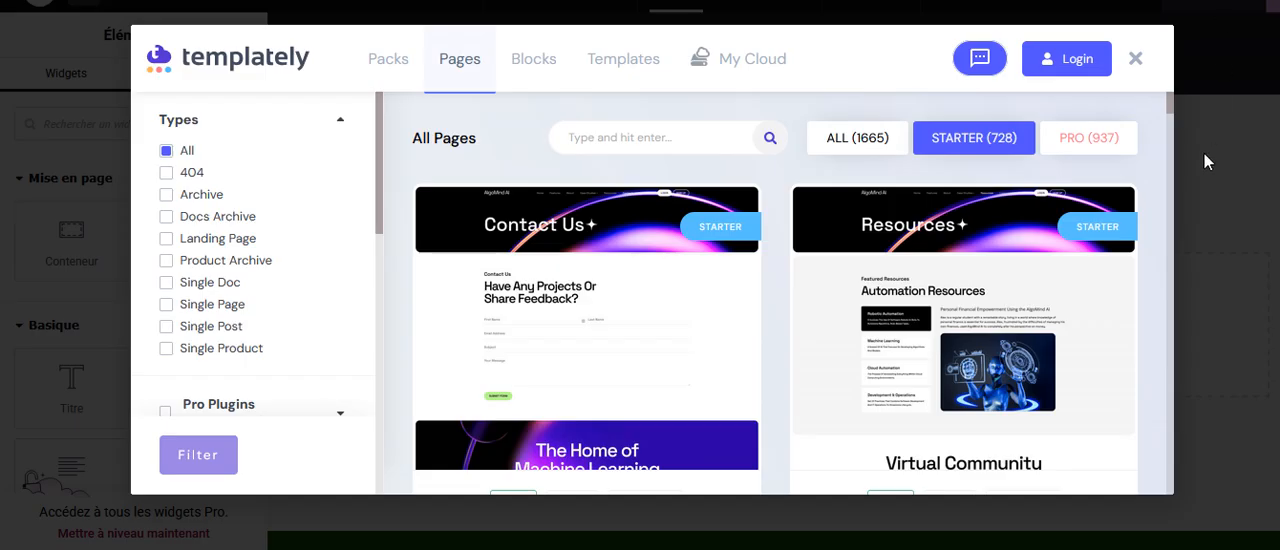
Close Templately and collapse the Mise en page, Basique, Pro, Général, Lien en bio and Modules premium widget categories.
{"action": "left_click", "coordinate": [1134, 60]}
{"action": "left_click", "coordinate": [22, 184]}
{"action": "left_click", "coordinate": [16, 182]}
{"action": "left_click", "coordinate": [15, 179]}
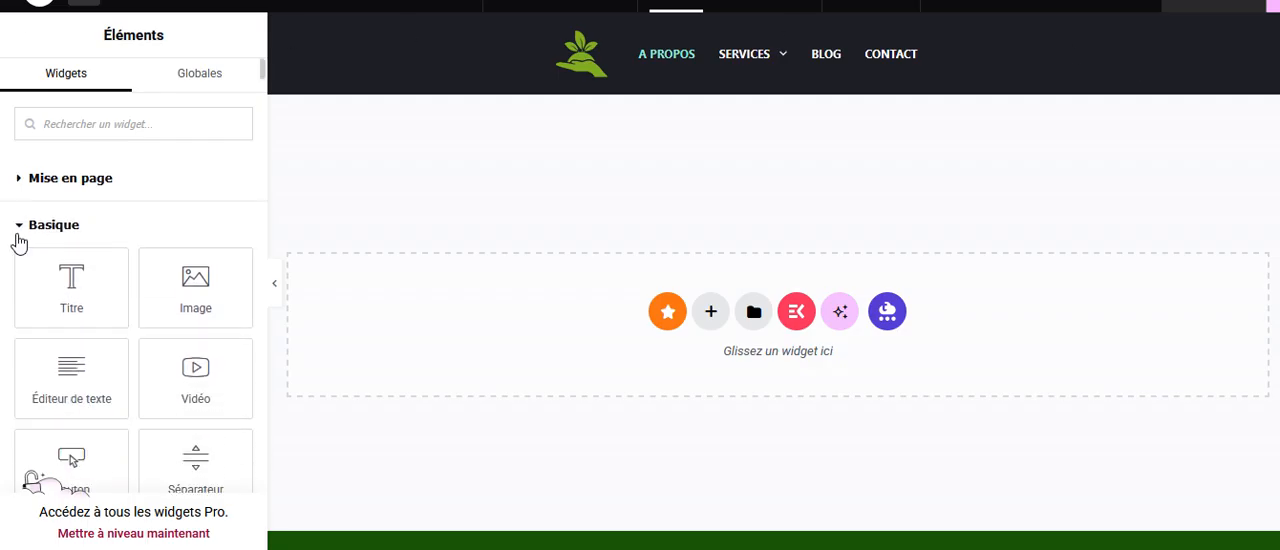
{"action": "left_click", "coordinate": [19, 228]}
{"action": "left_click", "coordinate": [17, 276]}
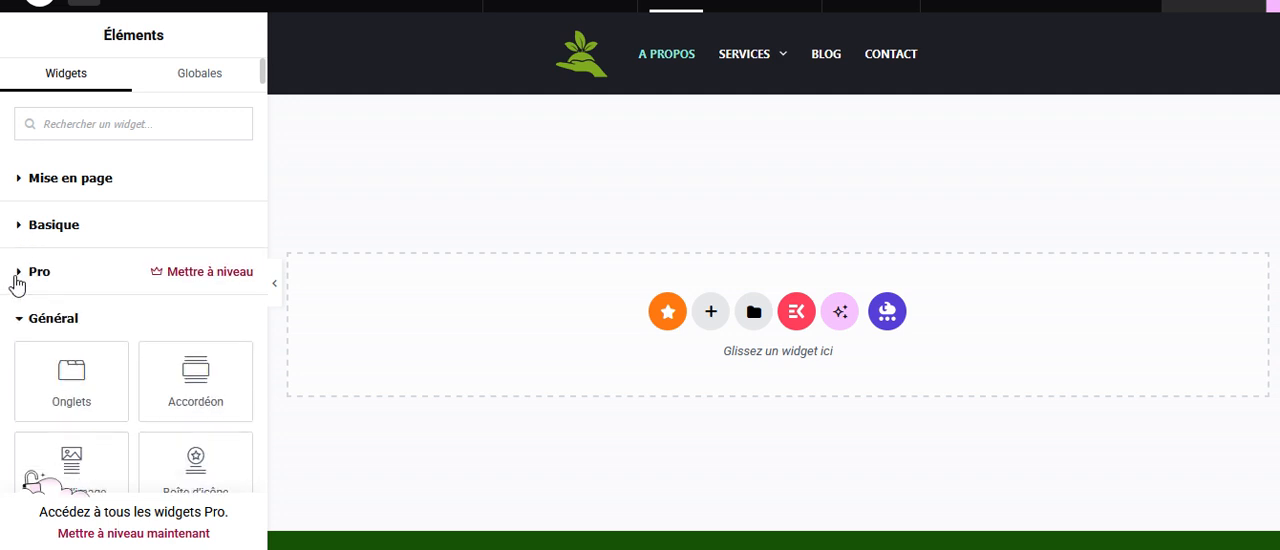
{"action": "left_click", "coordinate": [15, 320]}
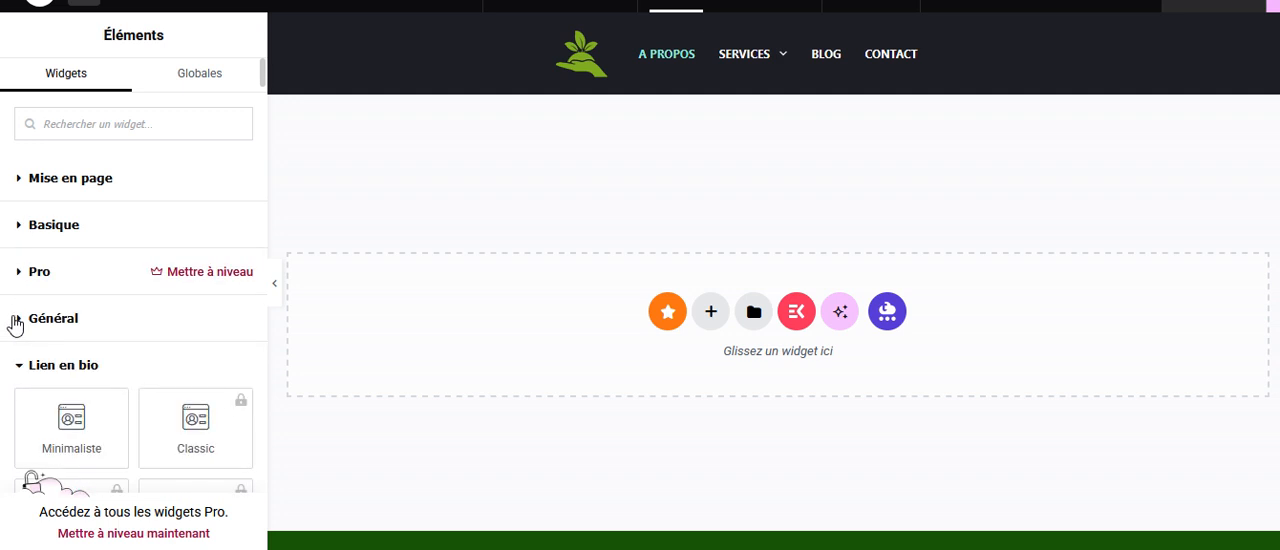
{"action": "left_click", "coordinate": [22, 366]}
{"action": "scroll", "coordinate": [98, 322], "scroll_direction": "down", "scroll_amount": 1}
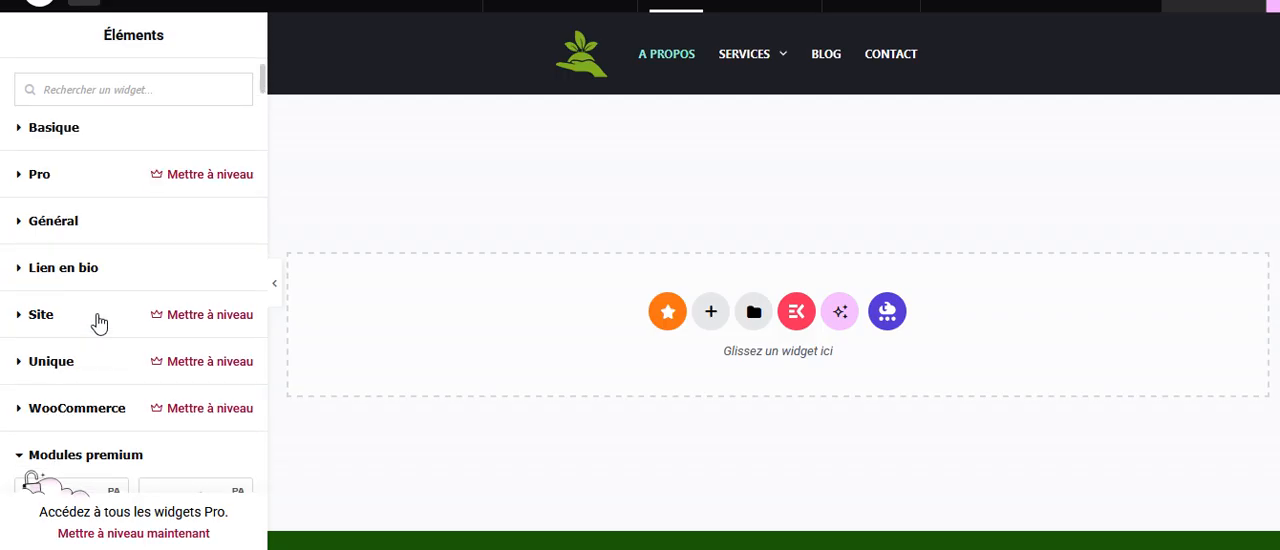
{"action": "scroll", "coordinate": [98, 322], "scroll_direction": "down", "scroll_amount": 3}
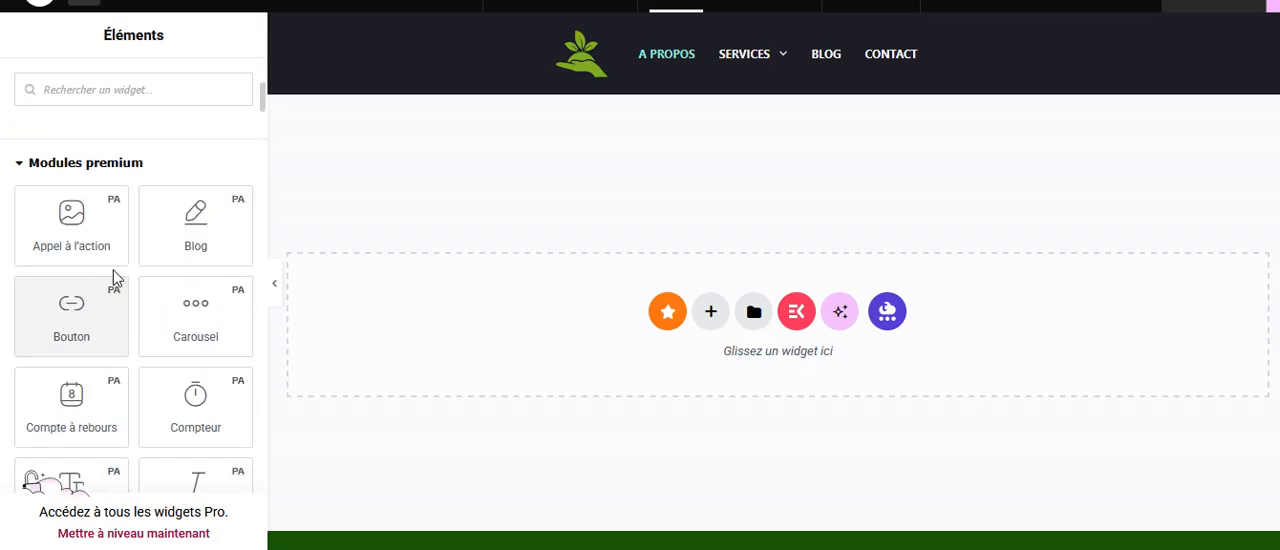
{"action": "scroll", "coordinate": [117, 266], "scroll_direction": "up", "scroll_amount": 2}
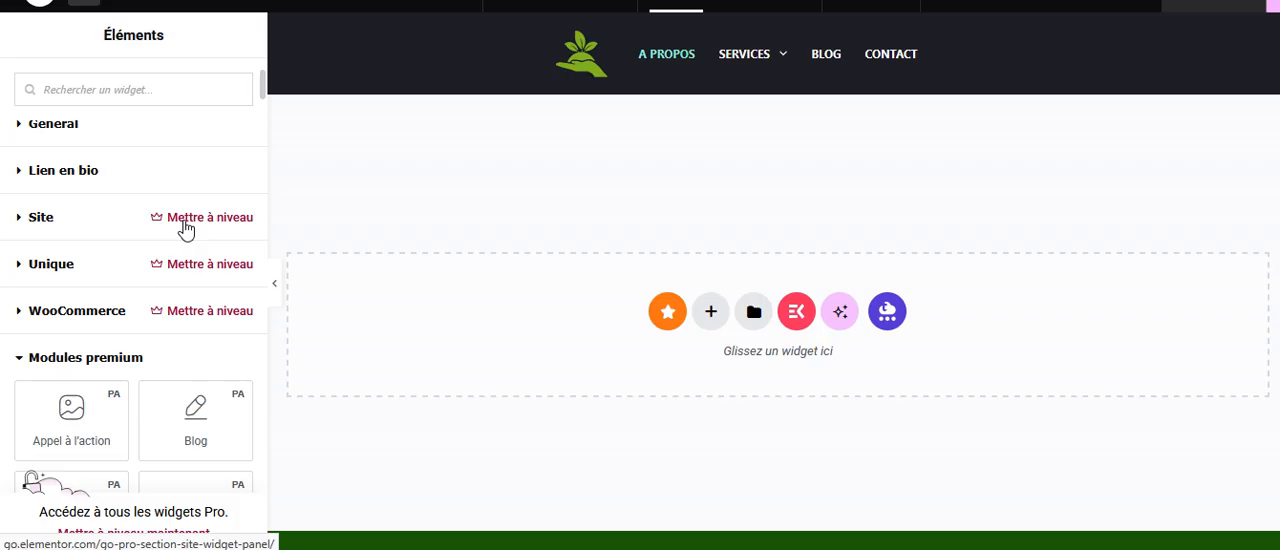
{"action": "left_click", "coordinate": [21, 360]}
Try out the Essential Addons Image Accordion widget in the empty page area, and delete its container.
{"action": "scroll", "coordinate": [91, 315], "scroll_direction": "down", "scroll_amount": 1}
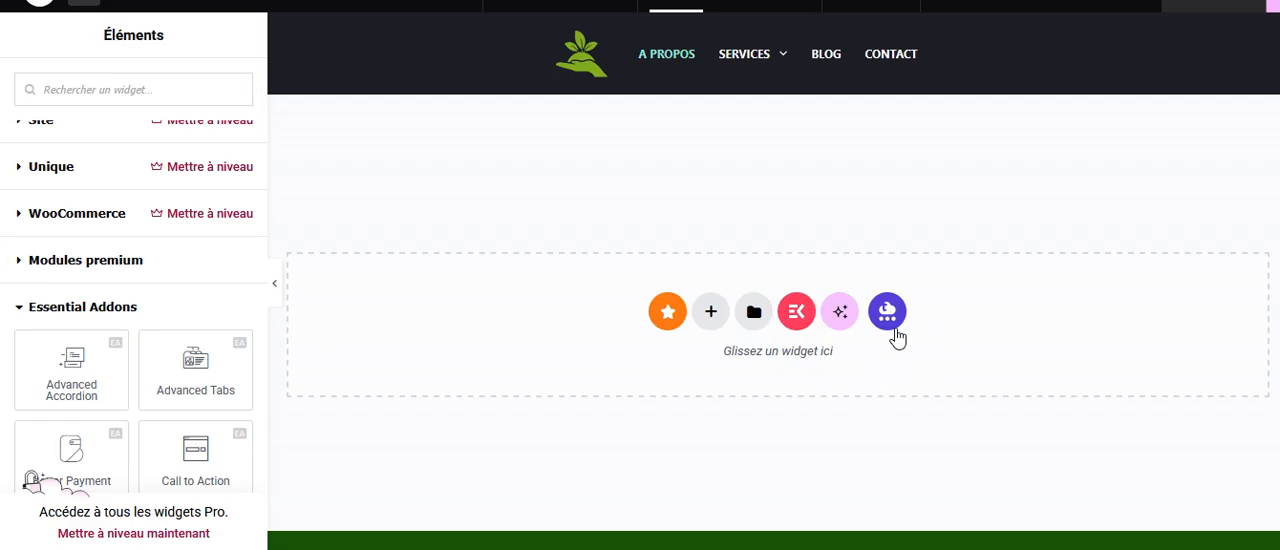
{"action": "scroll", "coordinate": [170, 334], "scroll_direction": "down", "scroll_amount": 2}
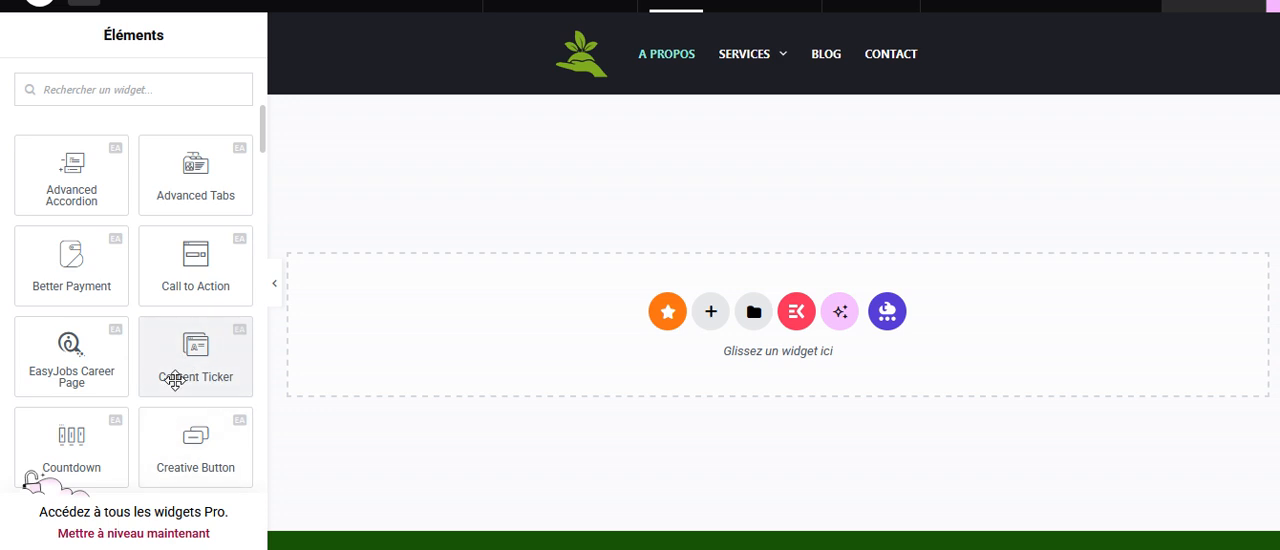
{"action": "scroll", "coordinate": [173, 378], "scroll_direction": "down", "scroll_amount": 1}
{"action": "scroll", "coordinate": [175, 380], "scroll_direction": "down", "scroll_amount": 2}
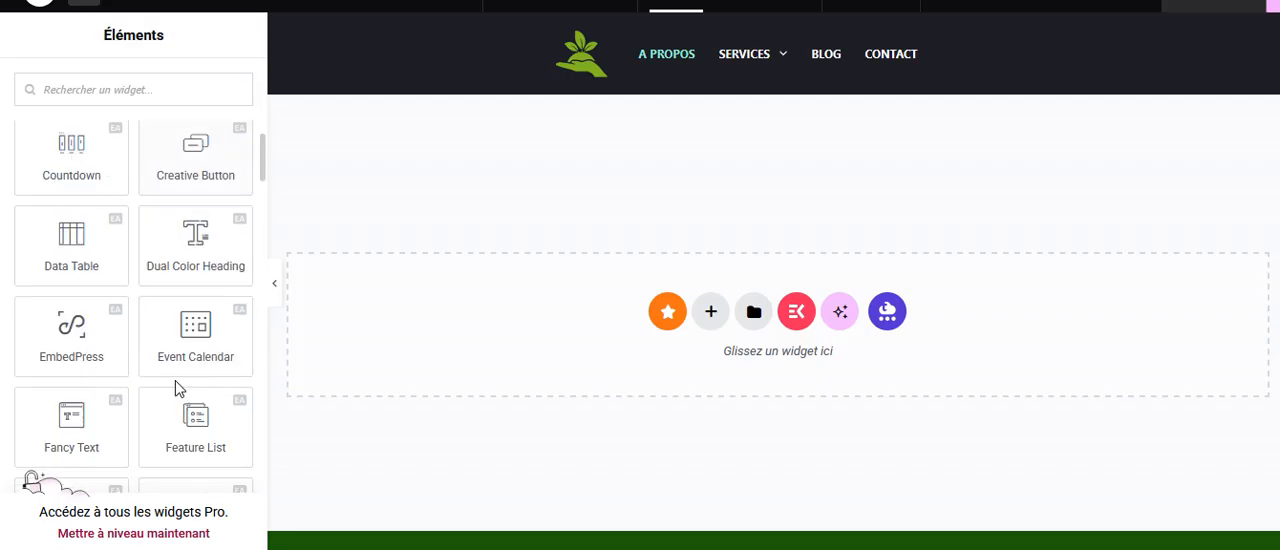
{"action": "scroll", "coordinate": [175, 380], "scroll_direction": "down", "scroll_amount": 2}
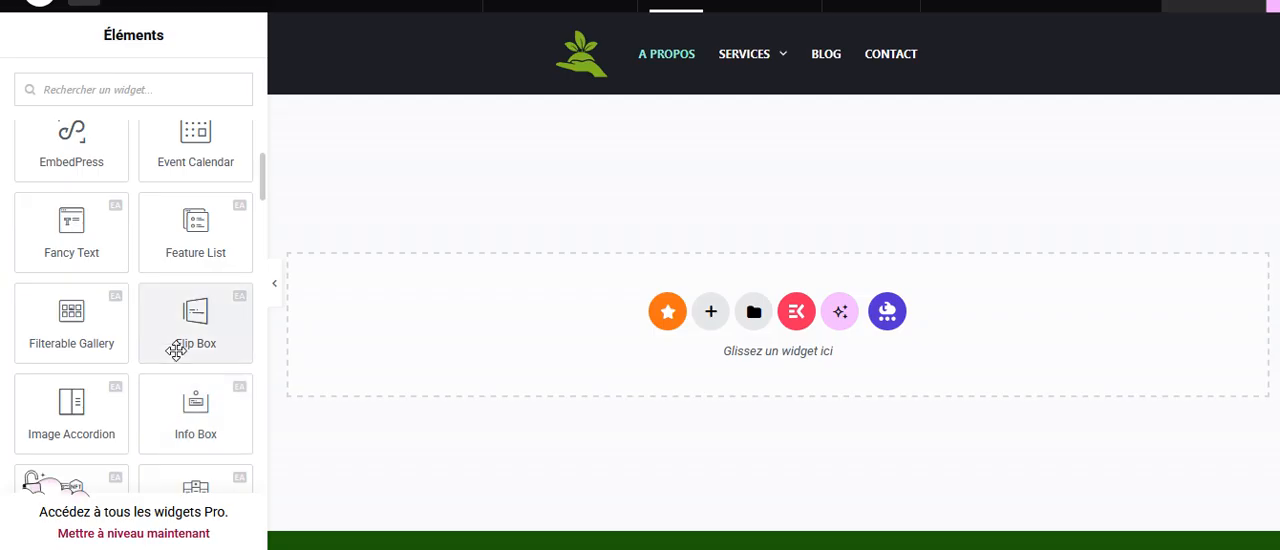
{"action": "left_click_drag", "start_coordinate": [71, 410], "coordinate": [603, 339]}
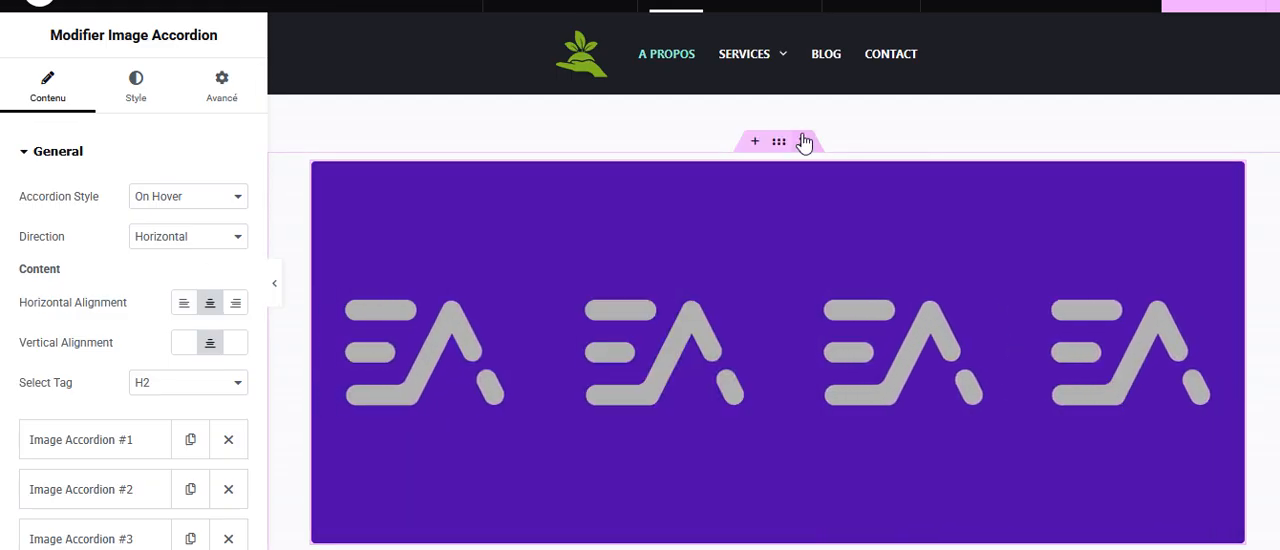
{"action": "left_click", "coordinate": [804, 141]}
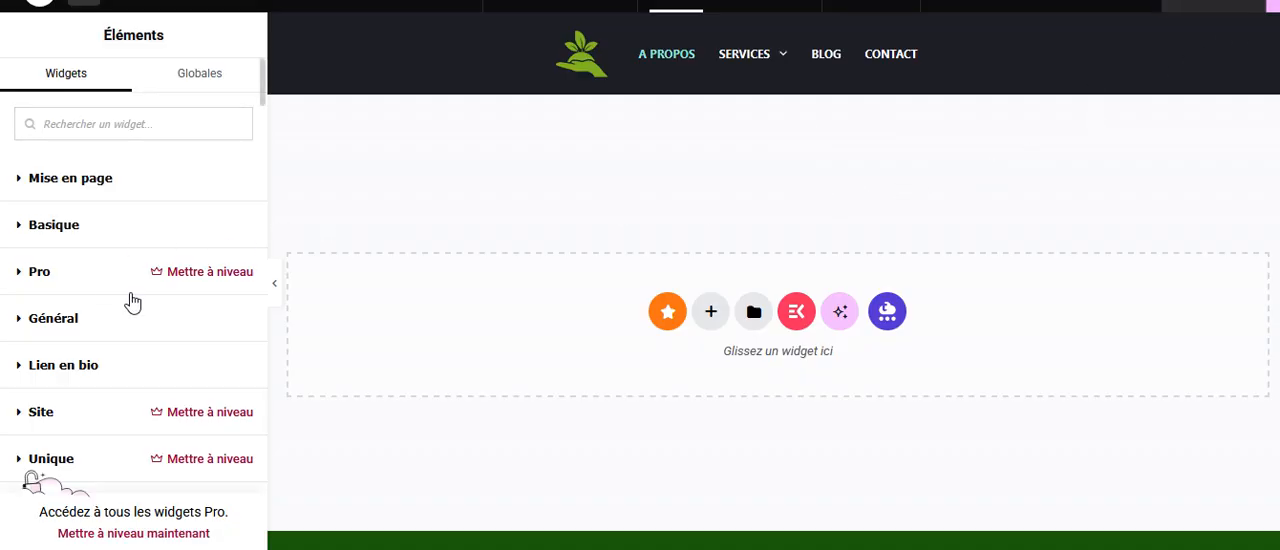
Browse the rest of the Essential Addons widgets, down to the locked Pro ones.
{"action": "scroll", "coordinate": [131, 300], "scroll_direction": "down", "scroll_amount": 3}
{"action": "scroll", "coordinate": [131, 298], "scroll_direction": "down", "scroll_amount": 3}
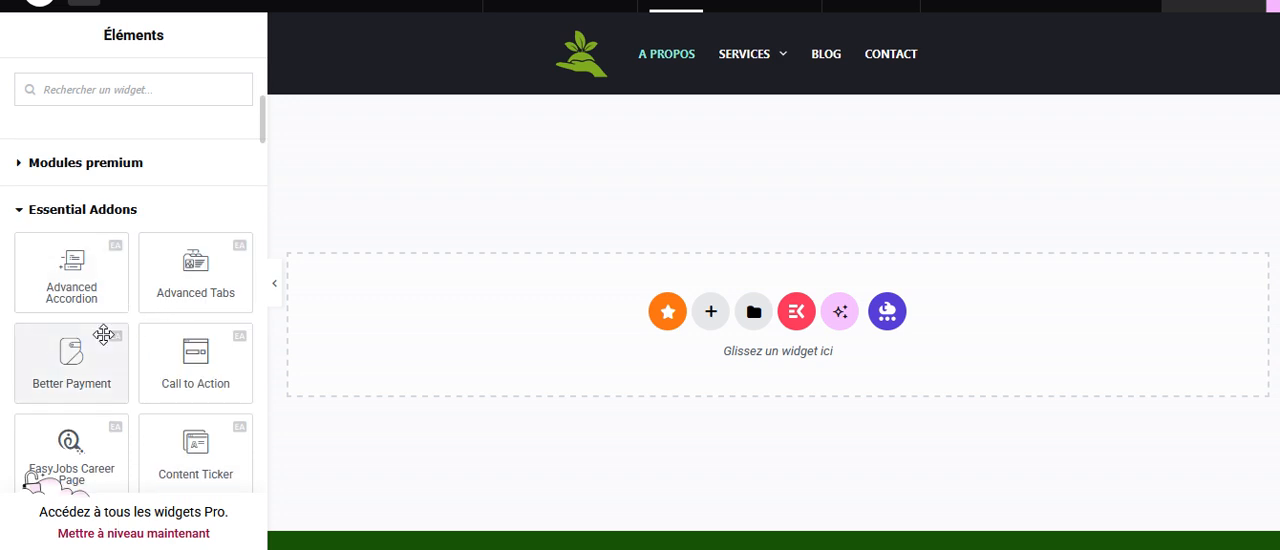
{"action": "scroll", "coordinate": [120, 340], "scroll_direction": "down", "scroll_amount": 6}
{"action": "scroll", "coordinate": [156, 345], "scroll_direction": "down", "scroll_amount": 8}
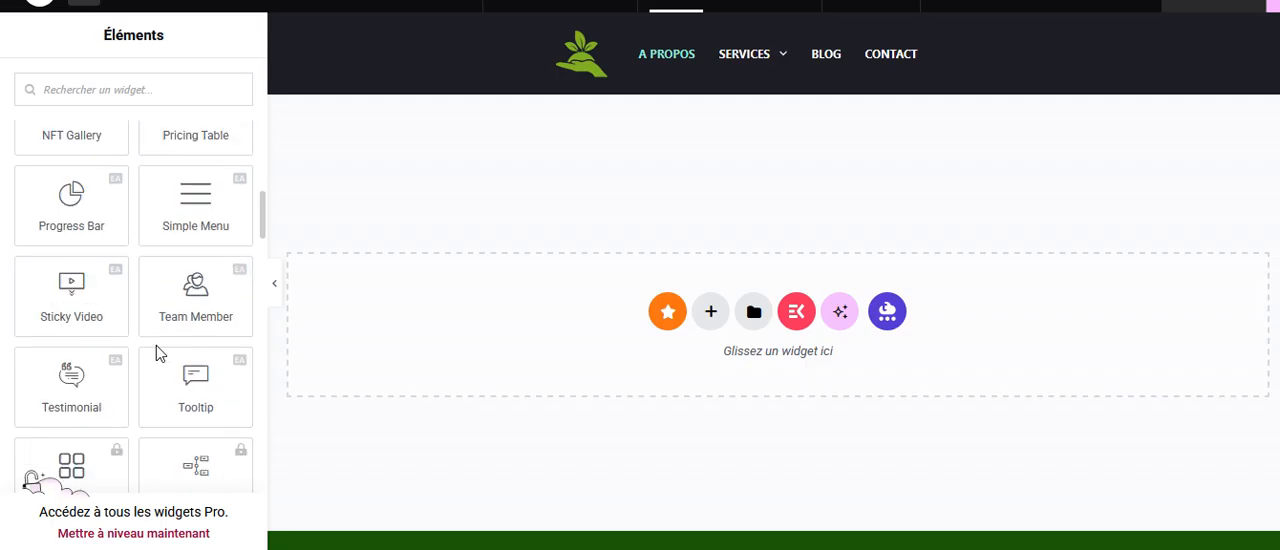
{"action": "scroll", "coordinate": [156, 345], "scroll_direction": "down", "scroll_amount": 3}
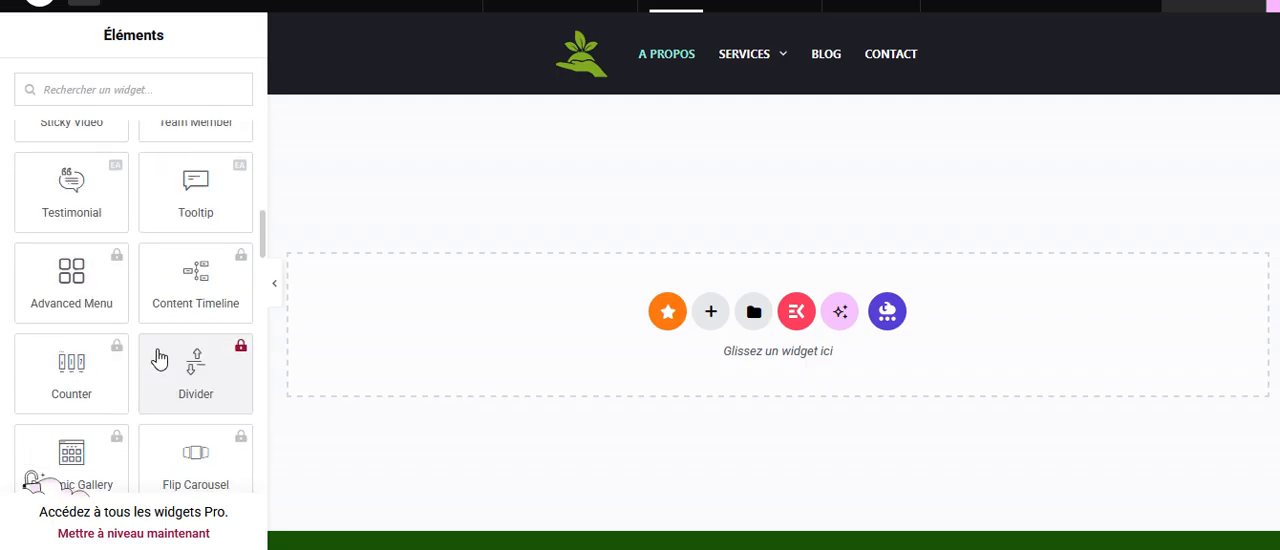
Open the Elementor editor's main menu.
{"action": "left_click", "coordinate": [46, 6]}
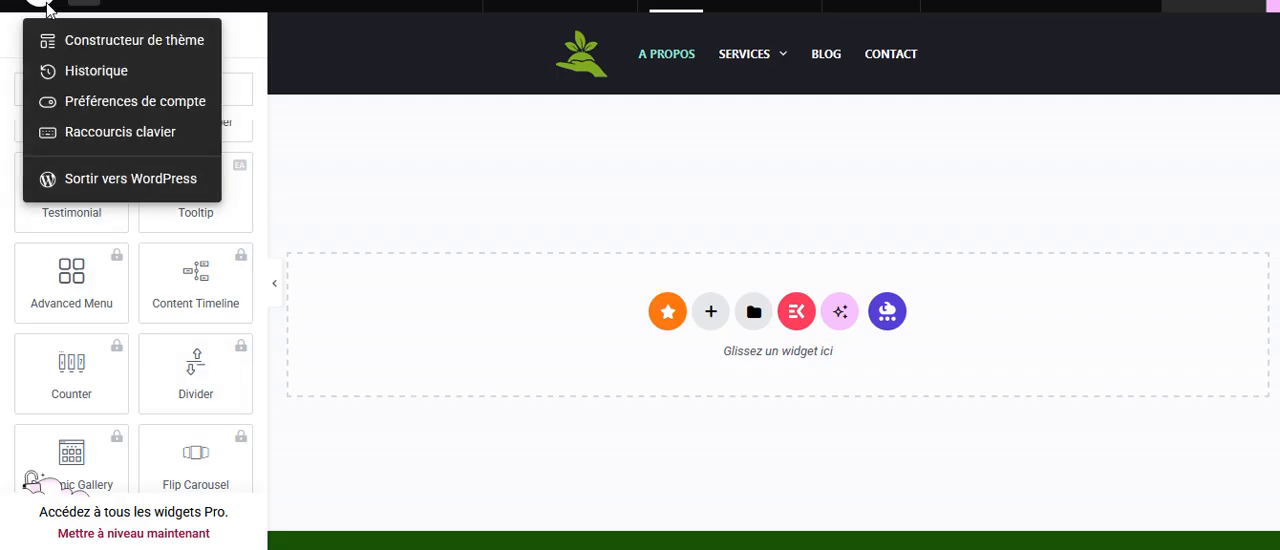
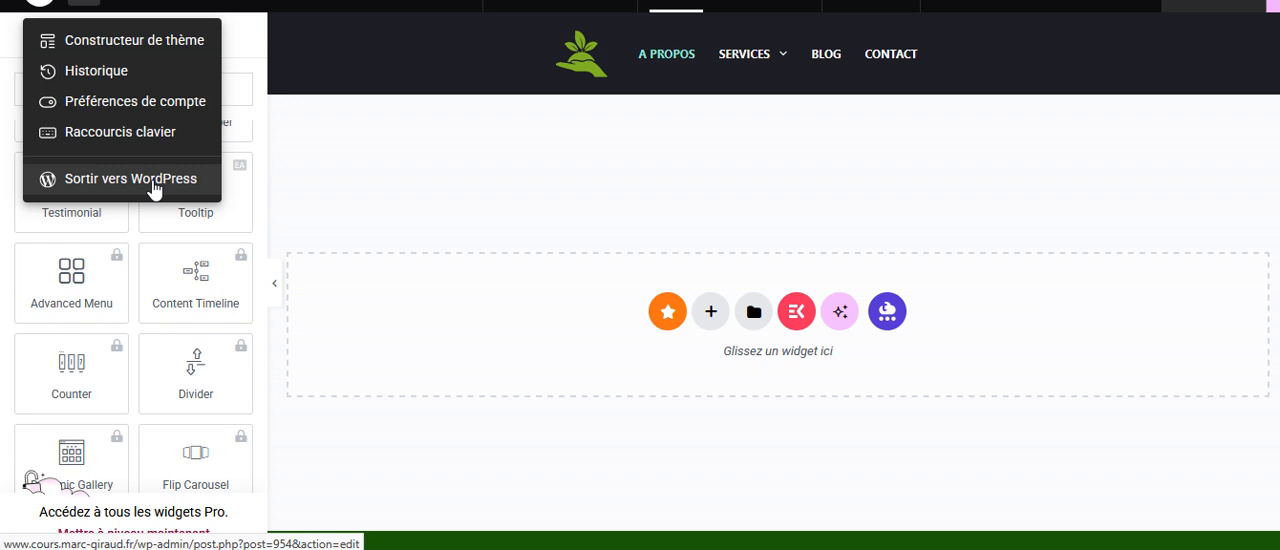
Exit the Elementor editor to WordPress, return to the admin area and open the page for adding an extension.
{"action": "left_click", "coordinate": [153, 184]}
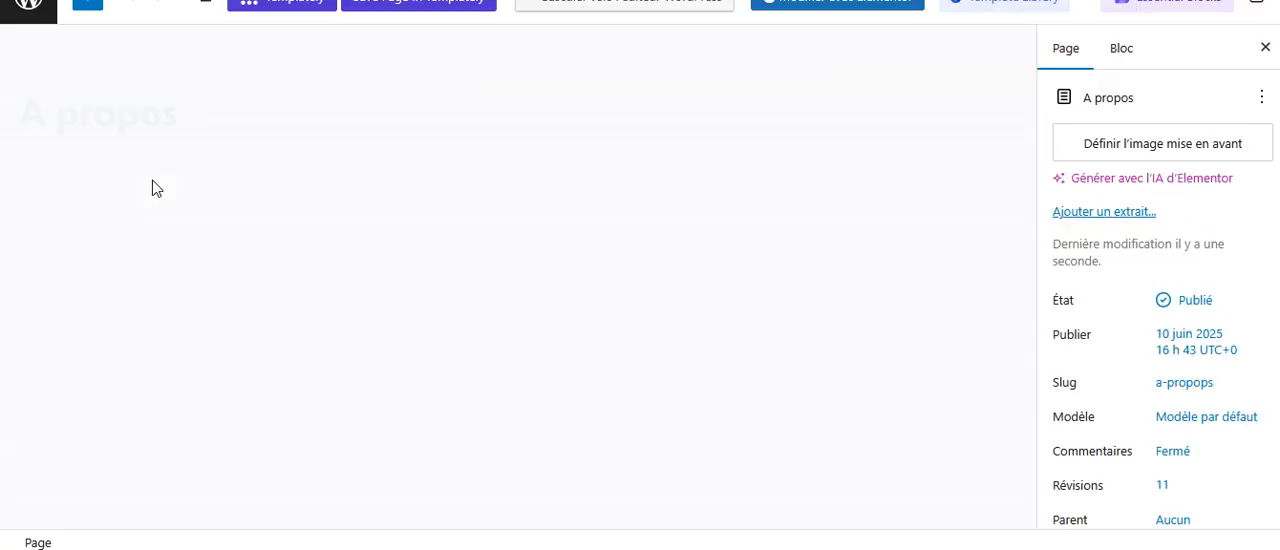
{"action": "left_click", "coordinate": [26, 14]}
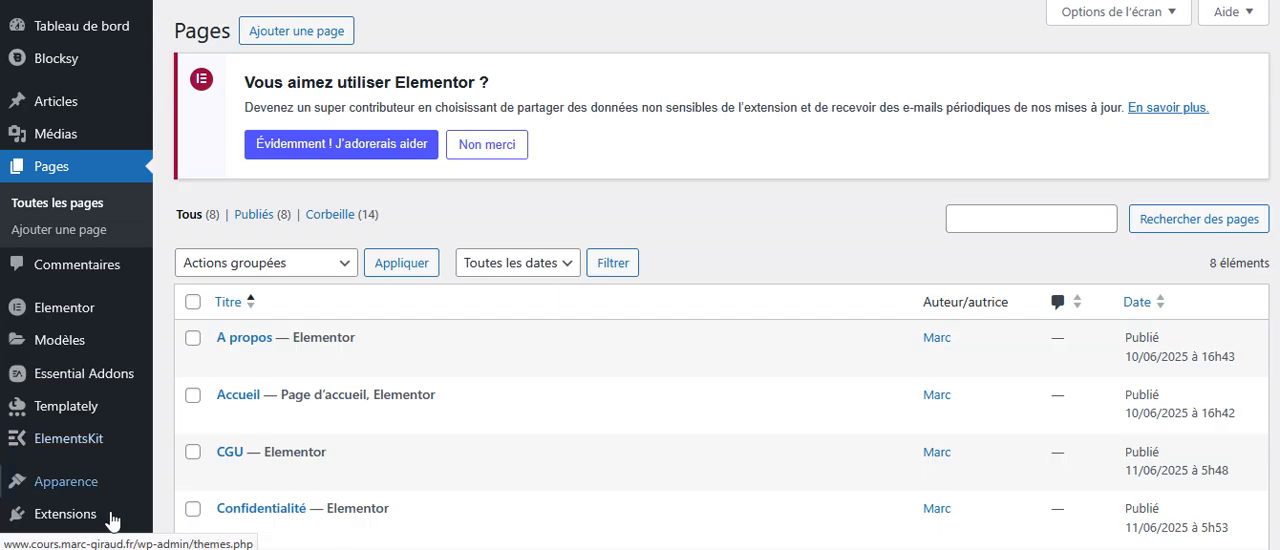
{"action": "mouse_move", "coordinate": [52, 518]}
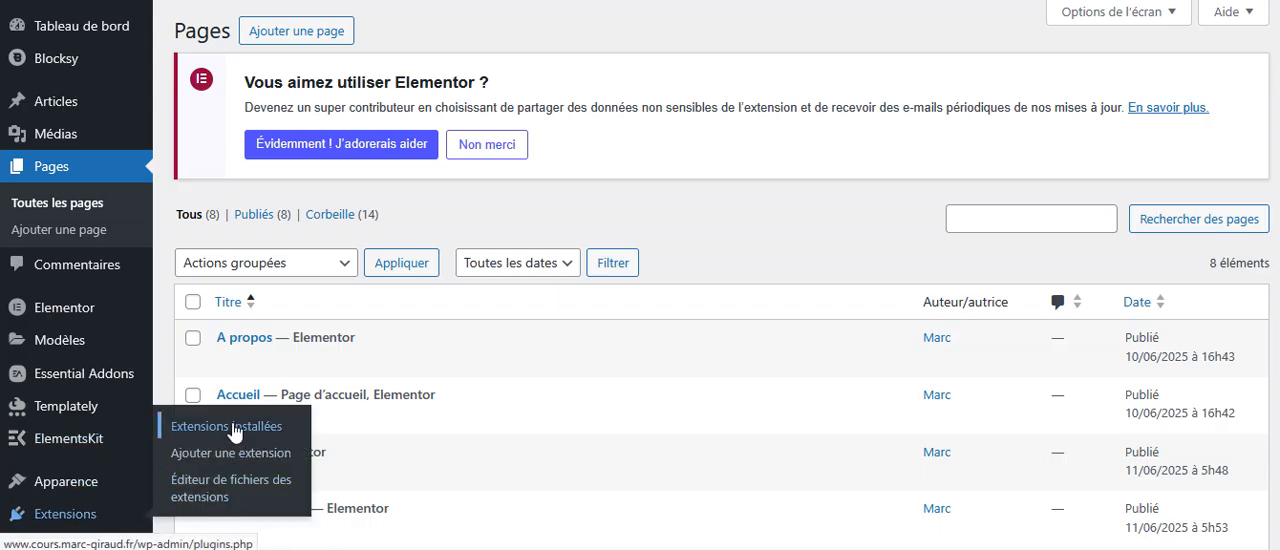
{"action": "left_click", "coordinate": [243, 464]}
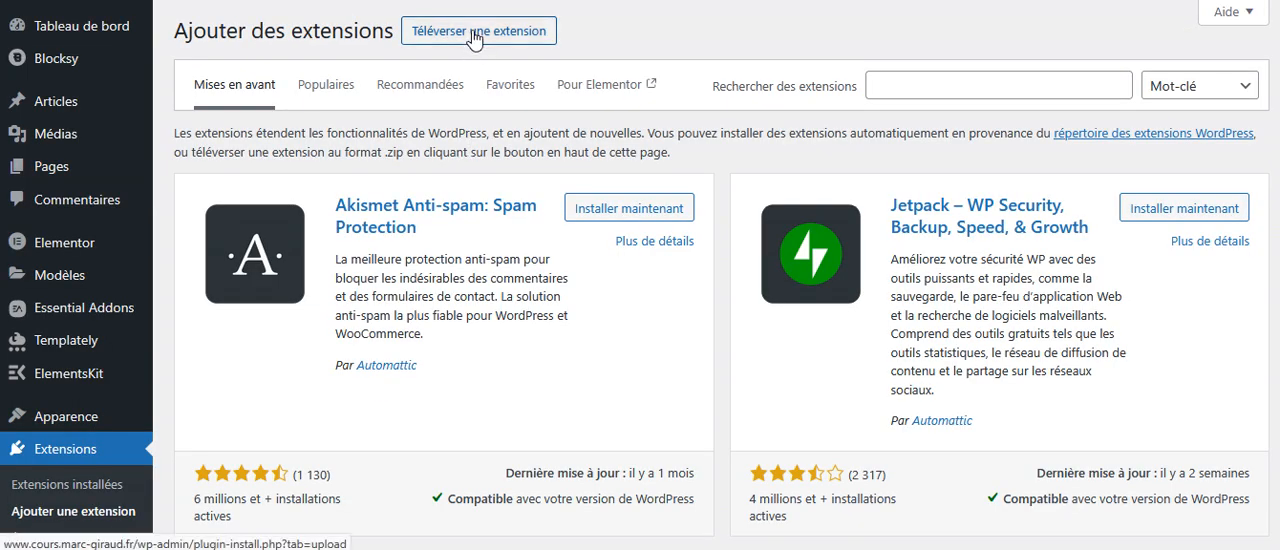
Search the extension directory for "royal", and install and activate Royal Elementor Addons and Templates.
{"action": "left_click", "coordinate": [476, 33]}
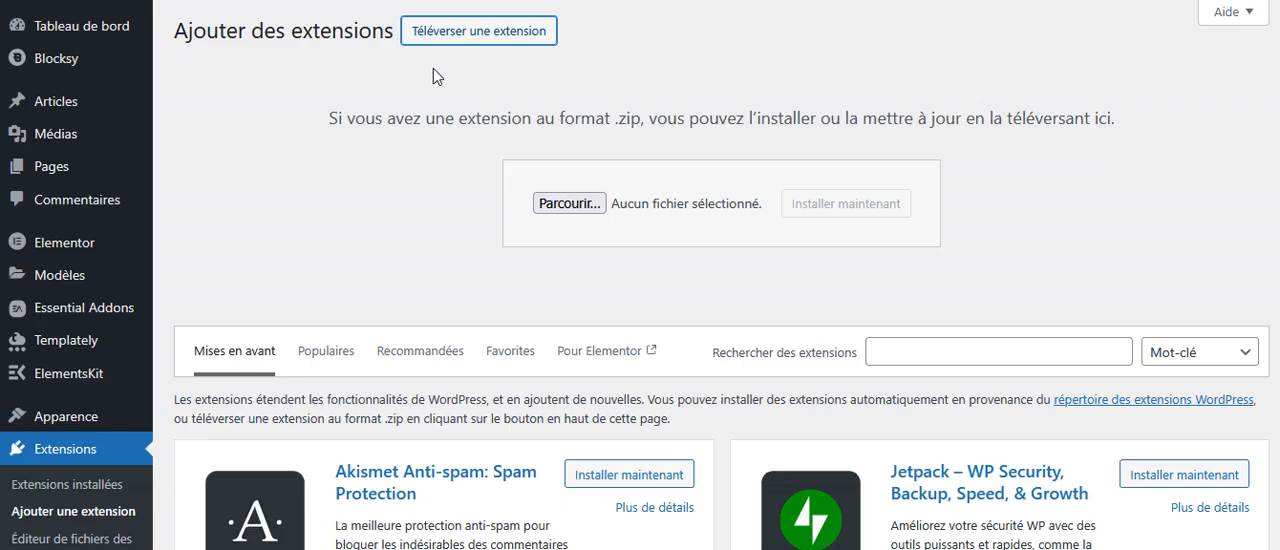
{"action": "left_click", "coordinate": [1000, 352]}
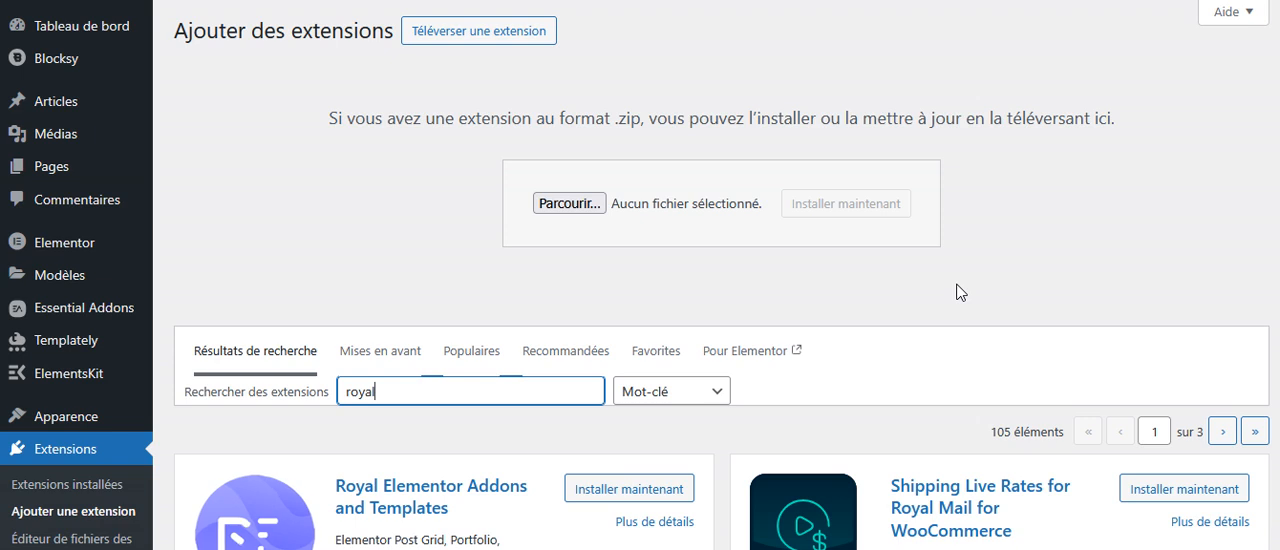
{"action": "scroll", "coordinate": [940, 300], "scroll_direction": "down", "scroll_amount": 1}
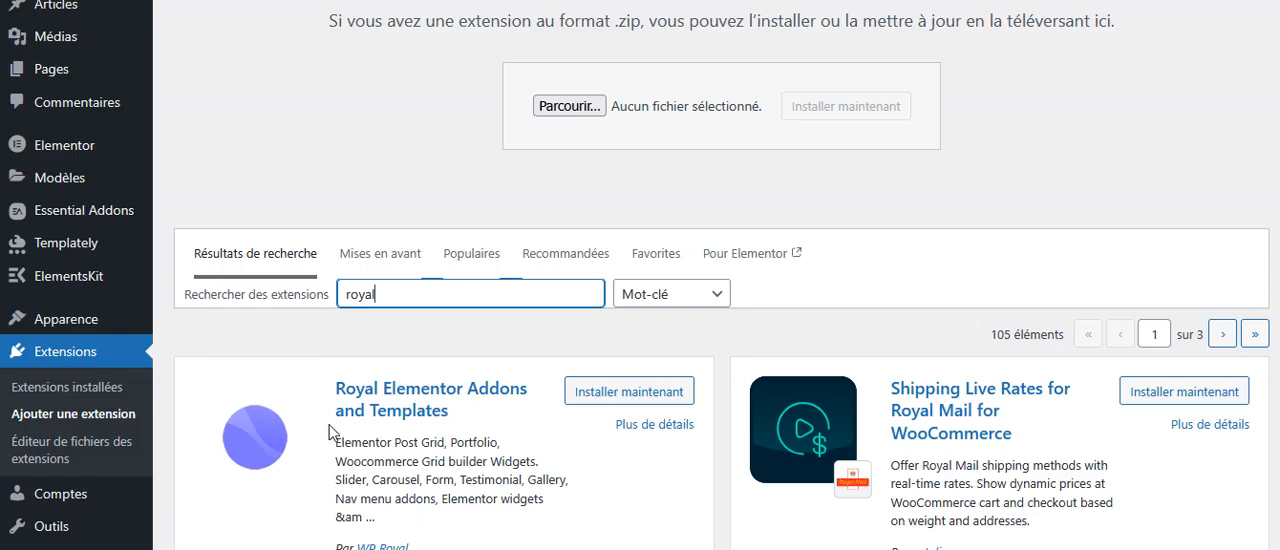
{"action": "left_click", "coordinate": [611, 396]}
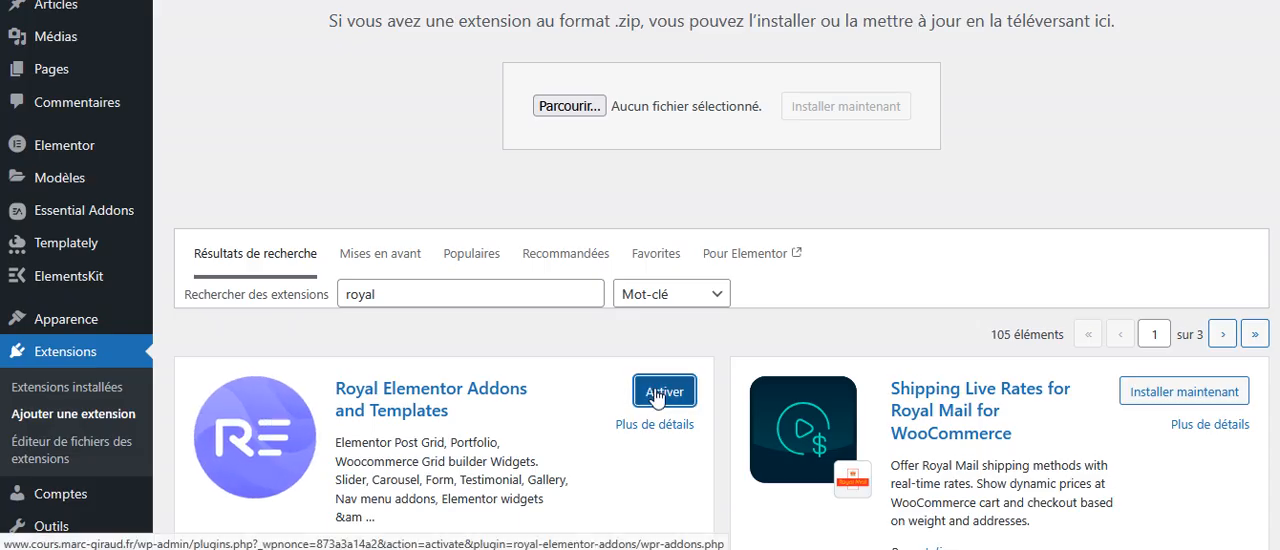
{"action": "left_click", "coordinate": [655, 393]}
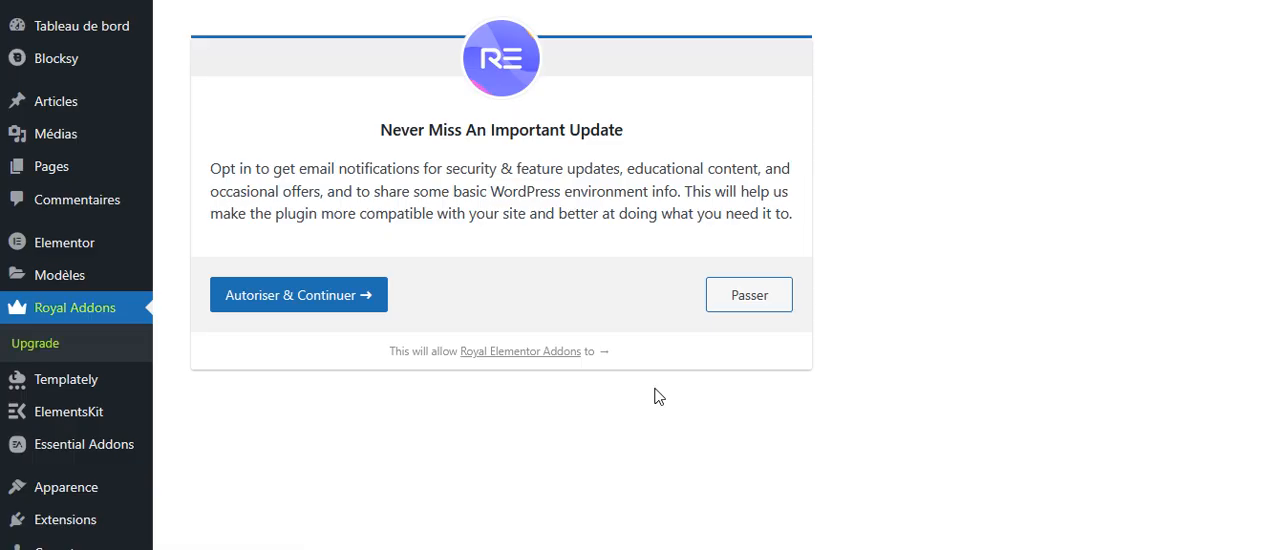
Skip the Royal Addons update notification opt-in and browse the Royal Elementor Templates Kit.
{"action": "left_click", "coordinate": [749, 311]}
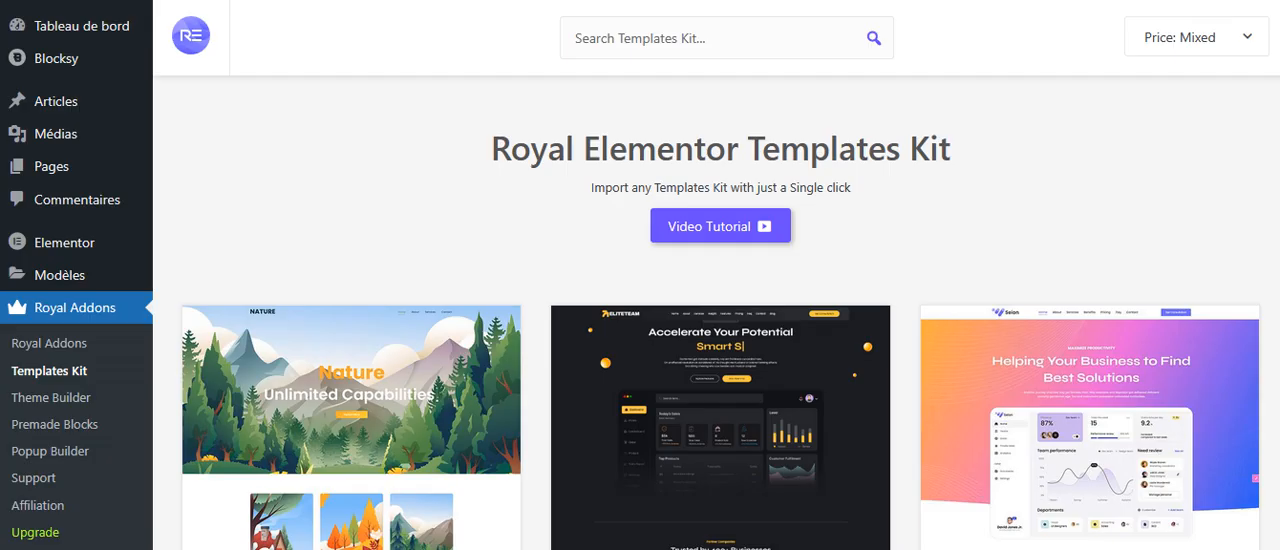
{"action": "scroll", "coordinate": [720, 300], "scroll_direction": "down", "scroll_amount": 6}
{"action": "scroll", "coordinate": [720, 310], "scroll_direction": "down", "scroll_amount": 10}
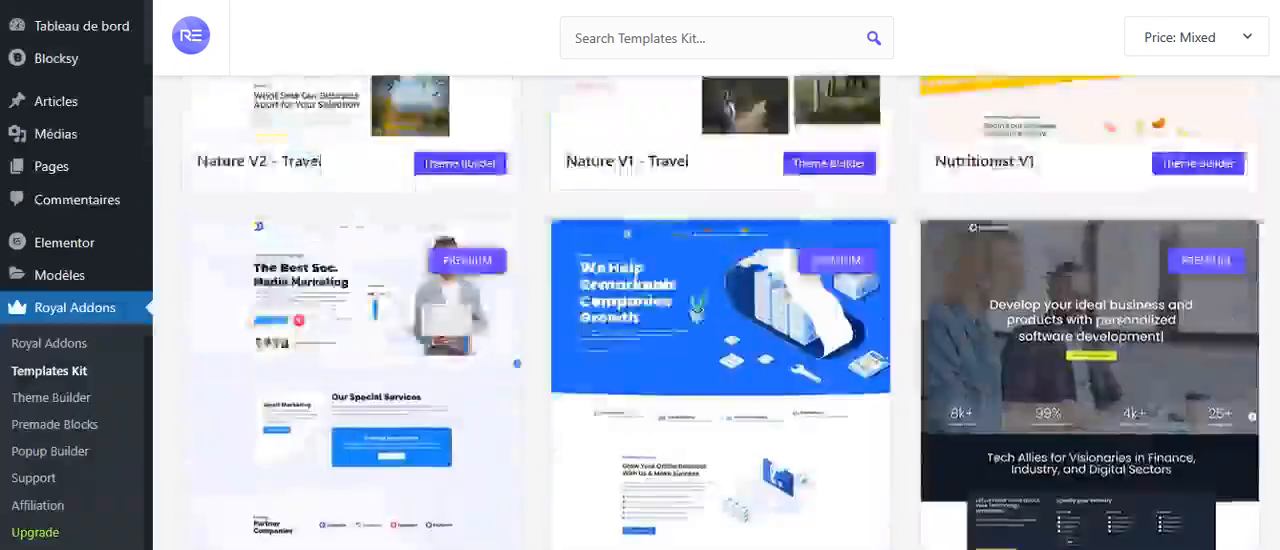
{"action": "scroll", "coordinate": [720, 310], "scroll_direction": "down", "scroll_amount": 5}
{"action": "scroll", "coordinate": [720, 310], "scroll_direction": "up", "scroll_amount": 4}
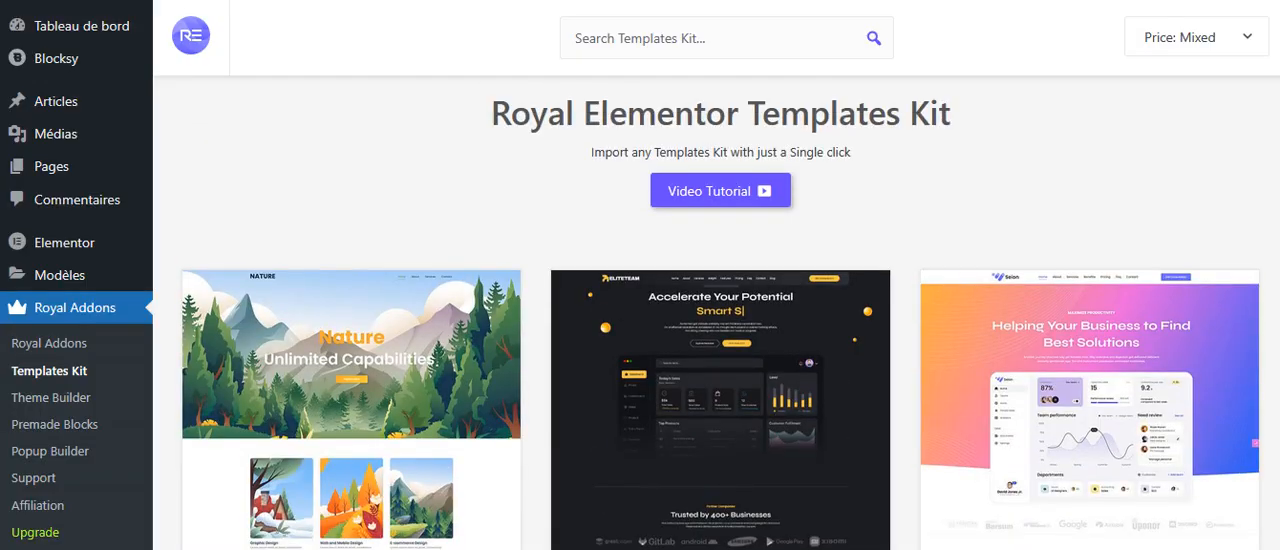
Go to the list of all pages and open the Services page for editing with Elementor.
{"action": "mouse_move", "coordinate": [21, 147]}
{"action": "mouse_move", "coordinate": [50, 170]}
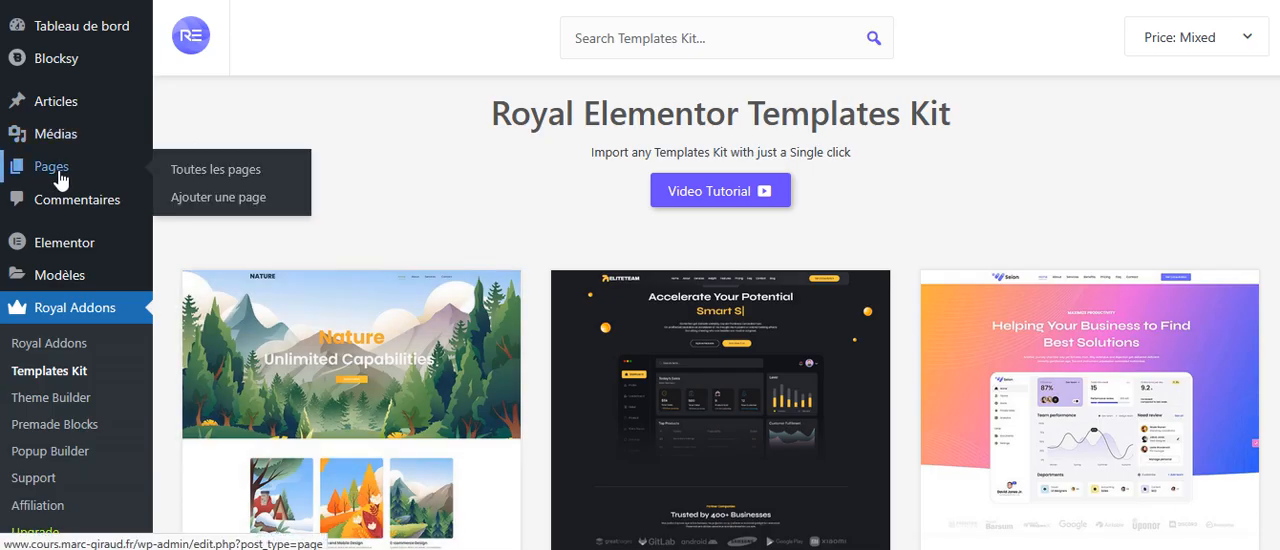
{"action": "left_click", "coordinate": [228, 174]}
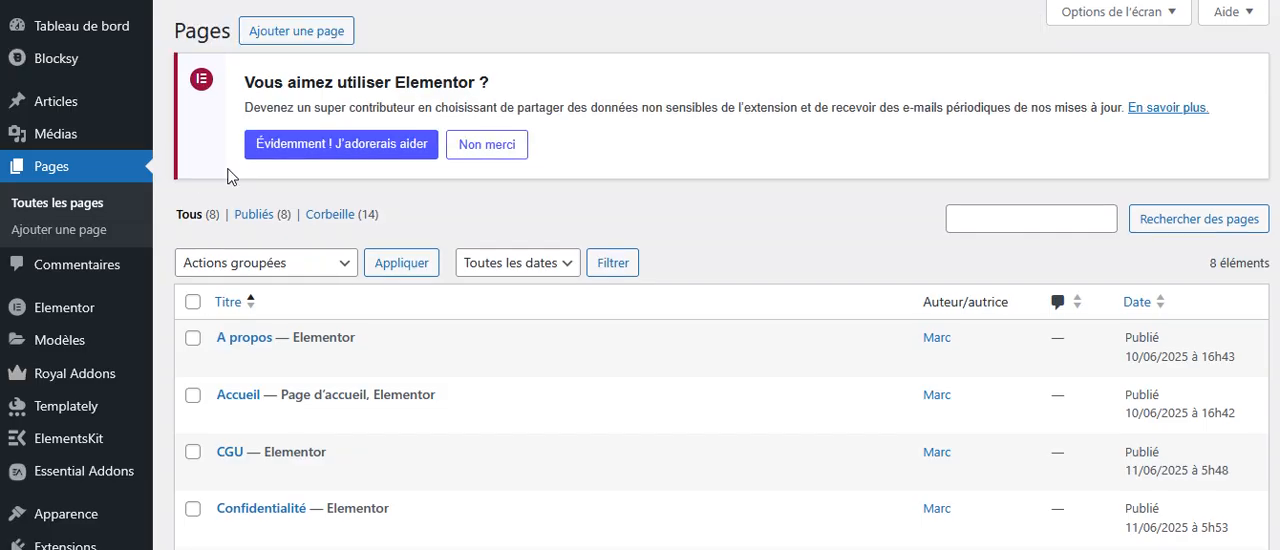
{"action": "scroll", "coordinate": [434, 409], "scroll_direction": "down", "scroll_amount": 4}
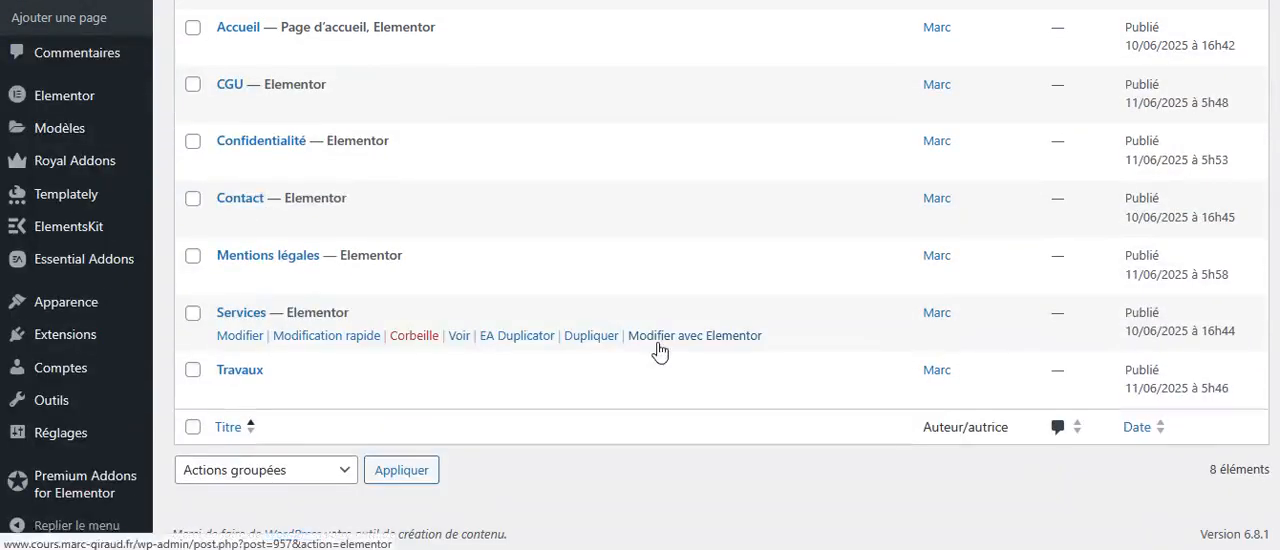
{"action": "left_click", "coordinate": [676, 340]}
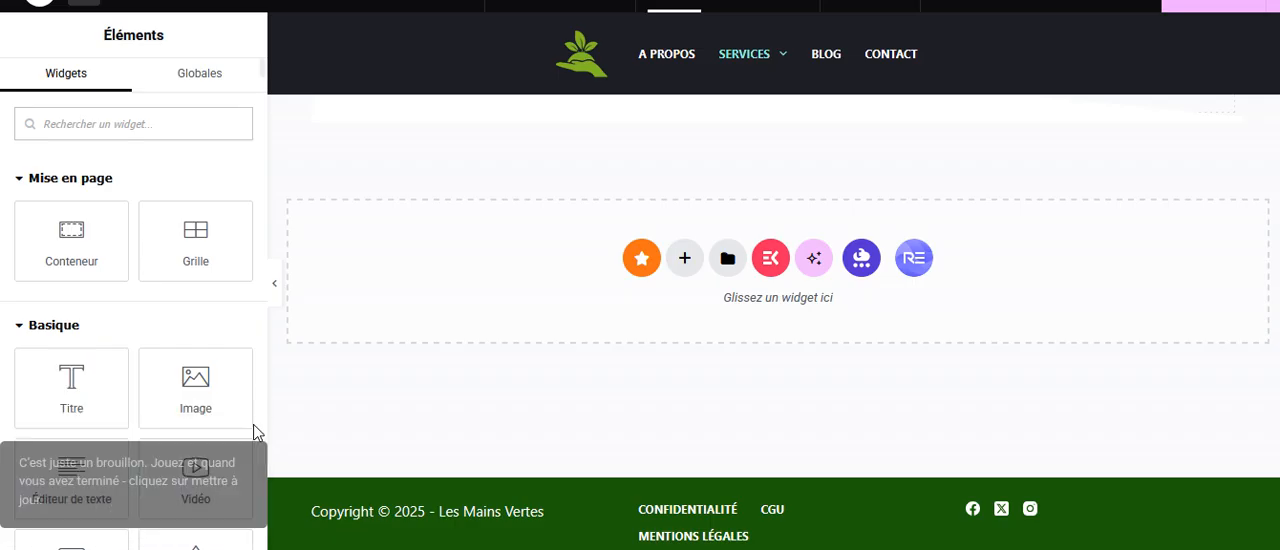
Open the Royal Addons template library, look over its page templates, and filter the section templates by the Services category.
{"action": "left_click", "coordinate": [915, 259]}
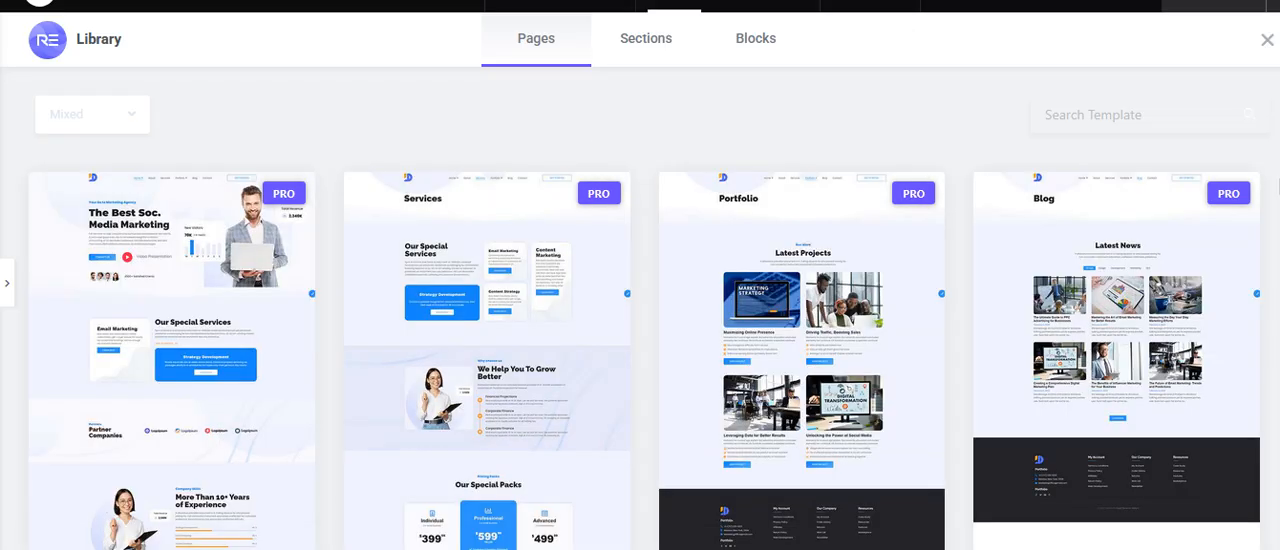
{"action": "scroll", "coordinate": [645, 355], "scroll_direction": "down", "scroll_amount": 10}
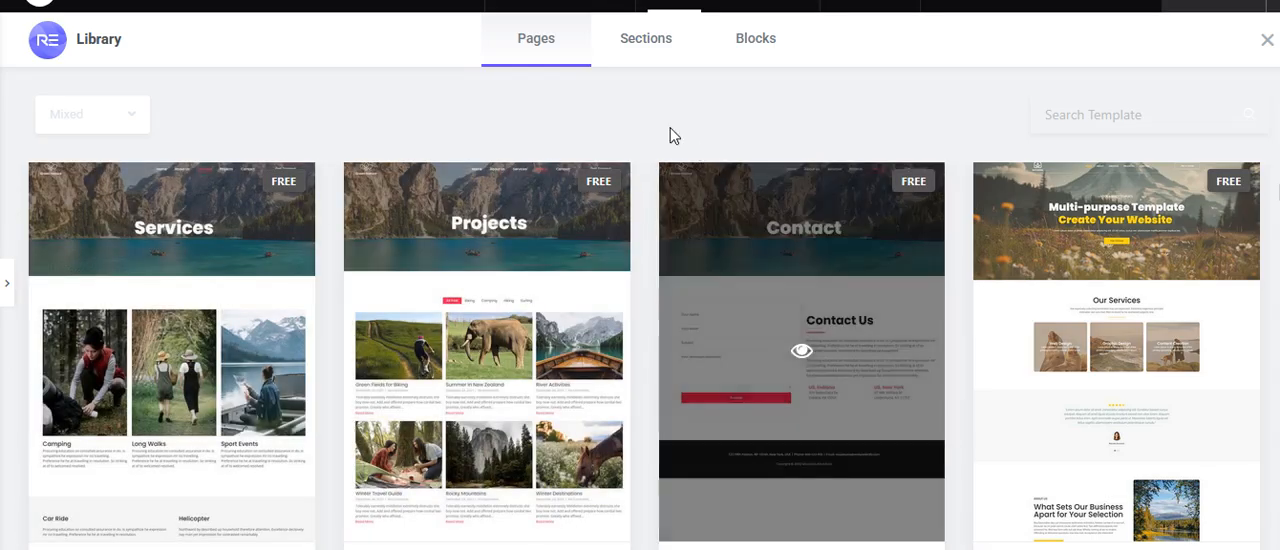
{"action": "left_click", "coordinate": [656, 45]}
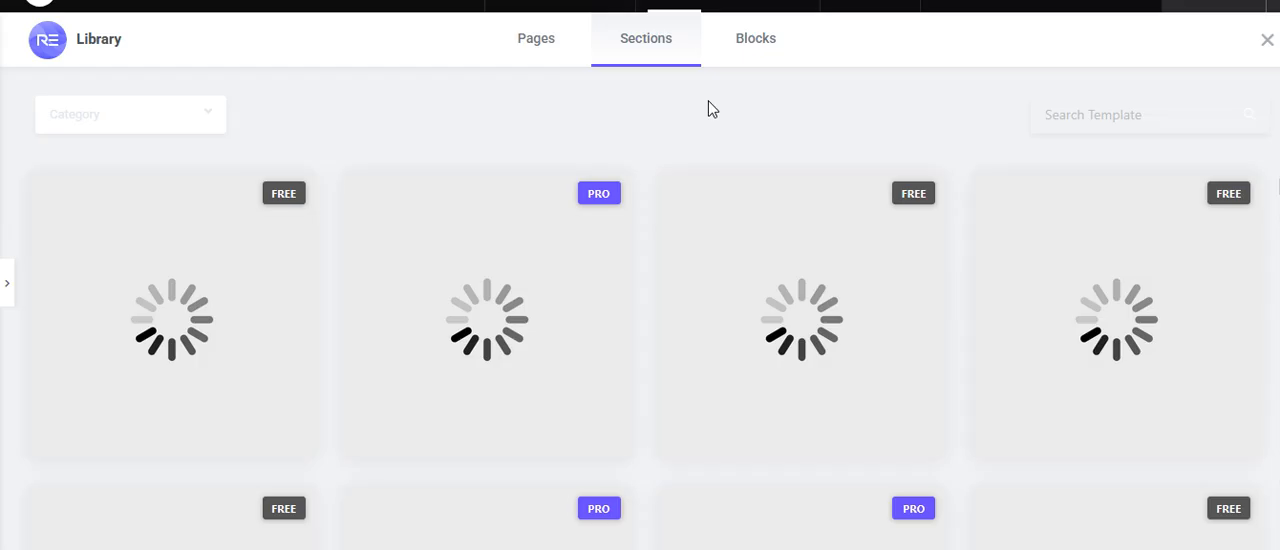
{"action": "left_click", "coordinate": [211, 125]}
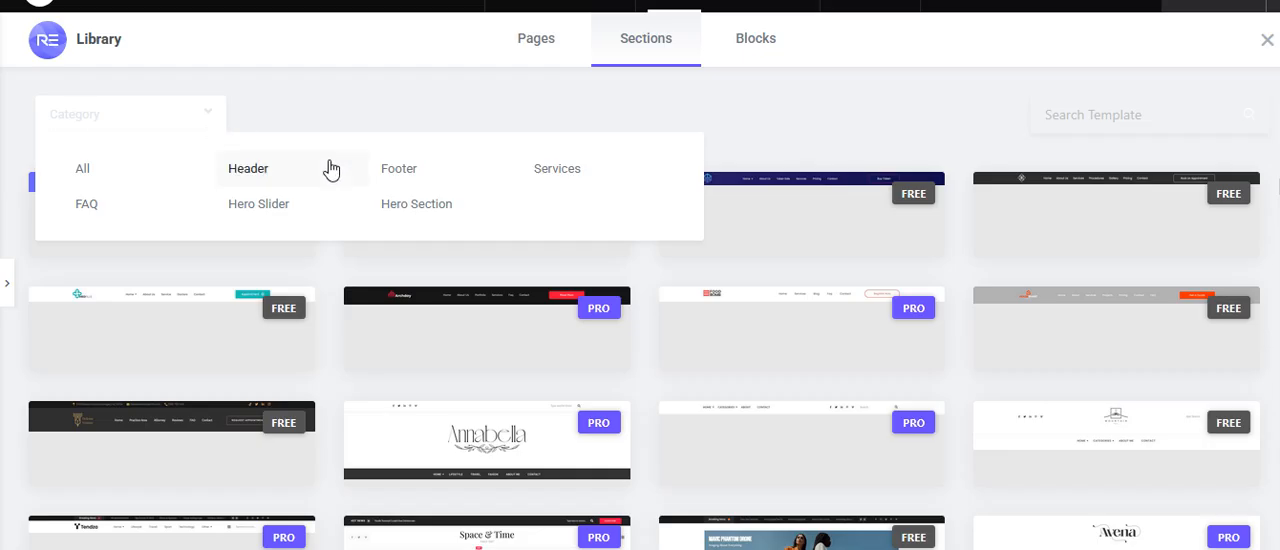
{"action": "left_click", "coordinate": [563, 175]}
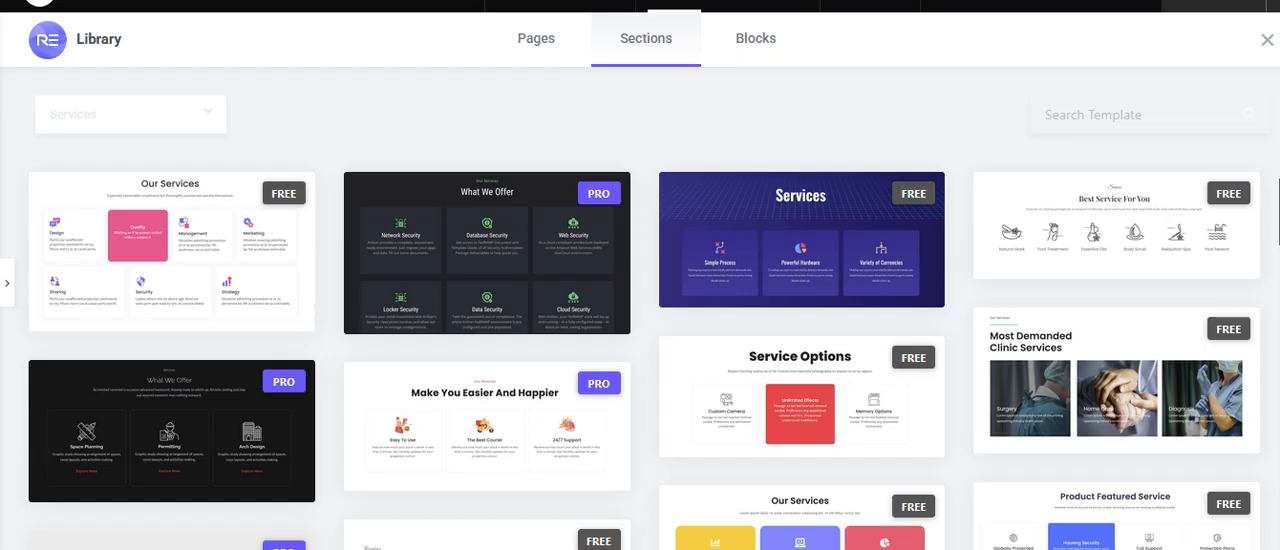
Insert the free Fithouse Services section template into the page.
{"action": "scroll", "coordinate": [644, 355], "scroll_direction": "down", "scroll_amount": 10}
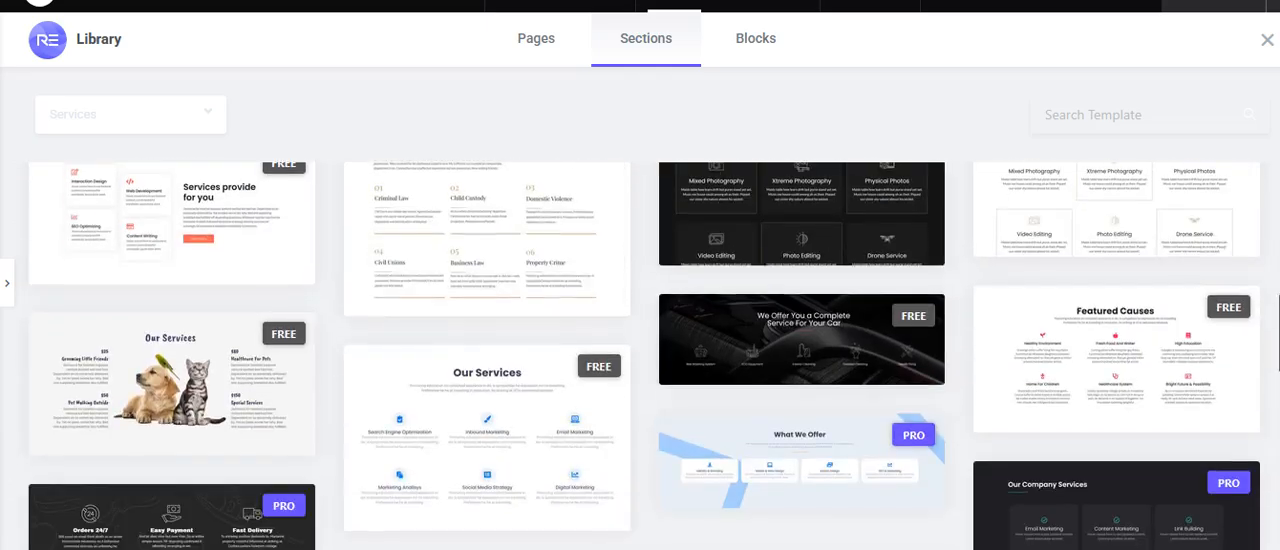
{"action": "scroll", "coordinate": [644, 355], "scroll_direction": "down", "scroll_amount": 5}
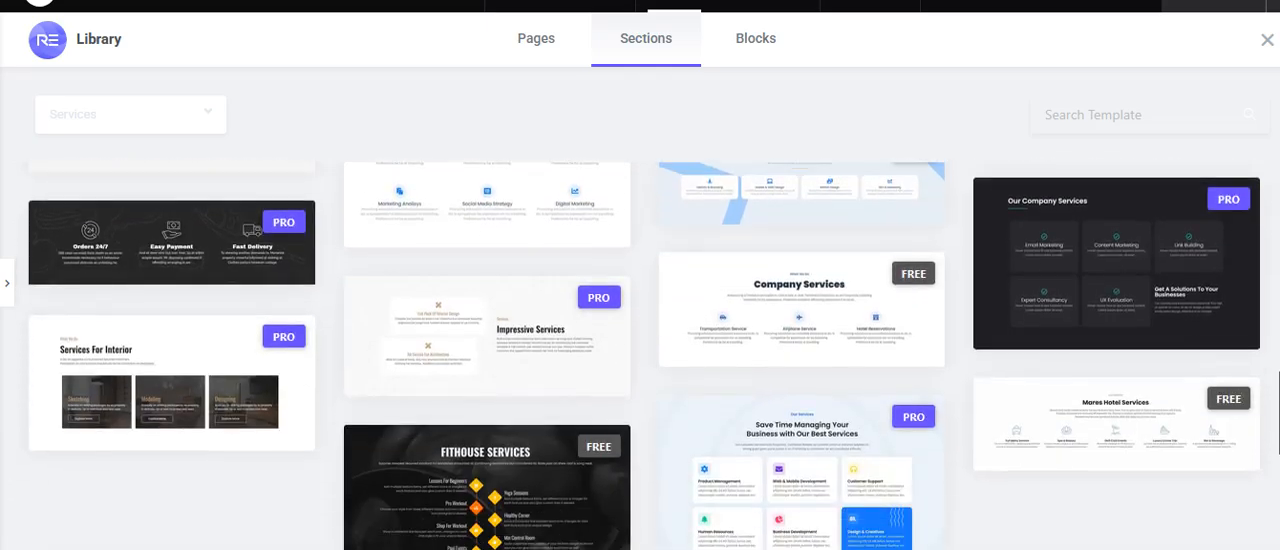
{"action": "scroll", "coordinate": [644, 355], "scroll_direction": "down", "scroll_amount": 2}
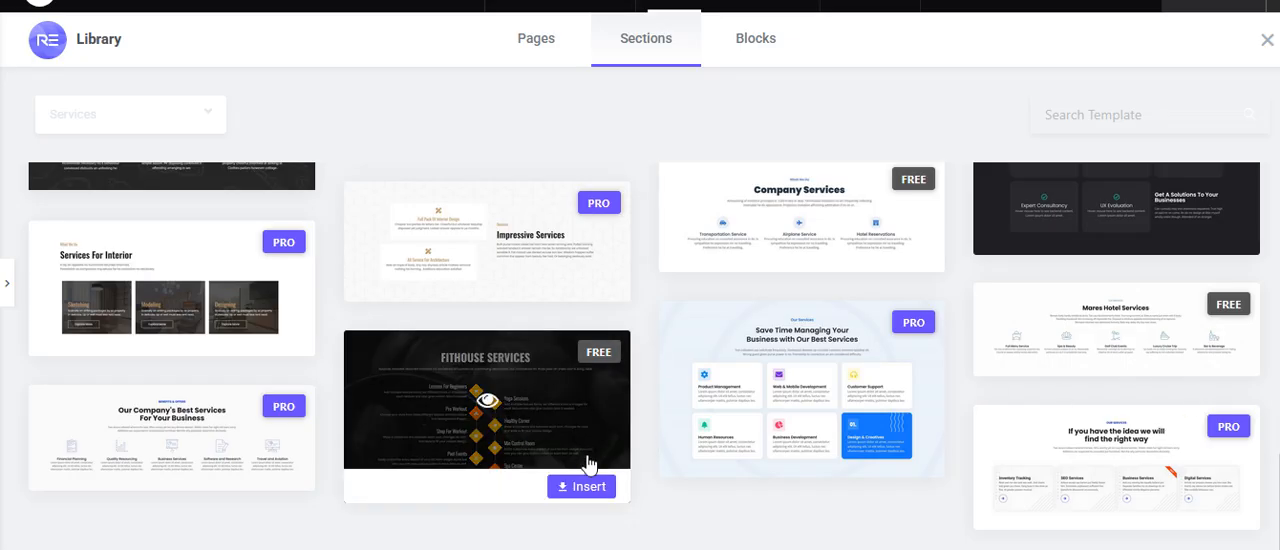
{"action": "left_click", "coordinate": [585, 488]}
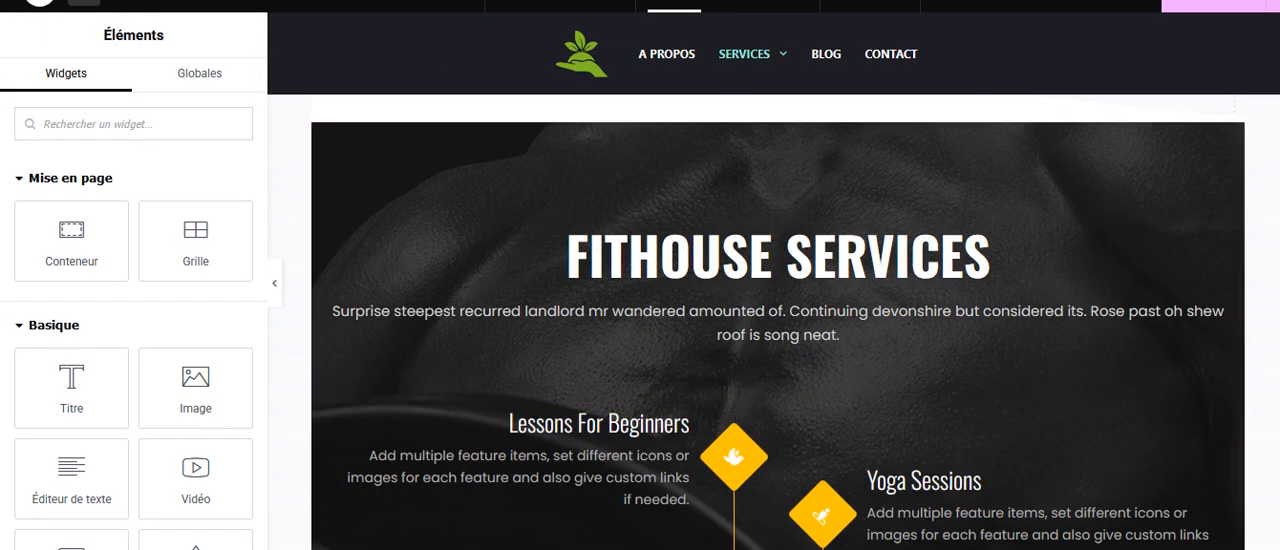
Examine the layout of the inserted Fithouse Services section, from its heading down to the last service items.
{"action": "scroll", "coordinate": [1270, 300], "scroll_direction": "down", "scroll_amount": 4}
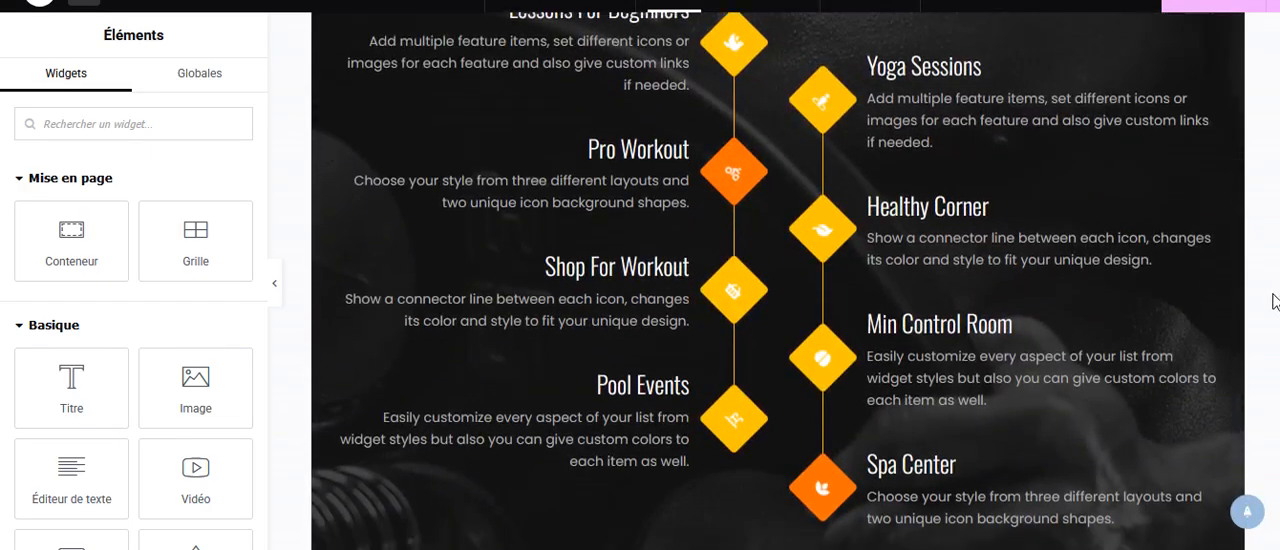
{"action": "scroll", "coordinate": [1274, 310], "scroll_direction": "down", "scroll_amount": 1}
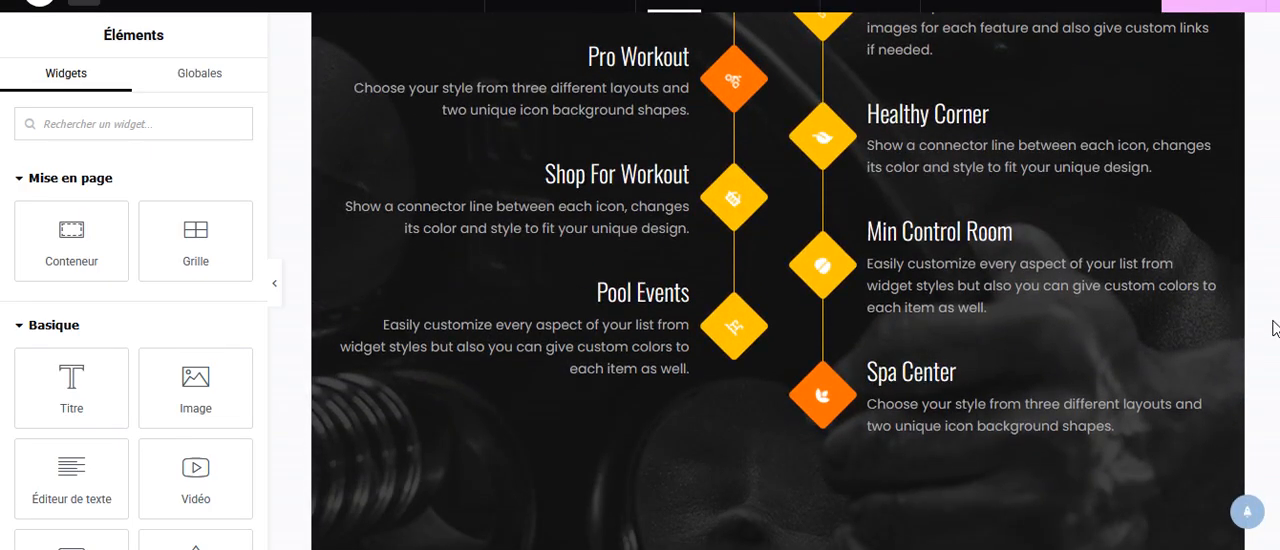
{"action": "scroll", "coordinate": [1274, 328], "scroll_direction": "up", "scroll_amount": 2}
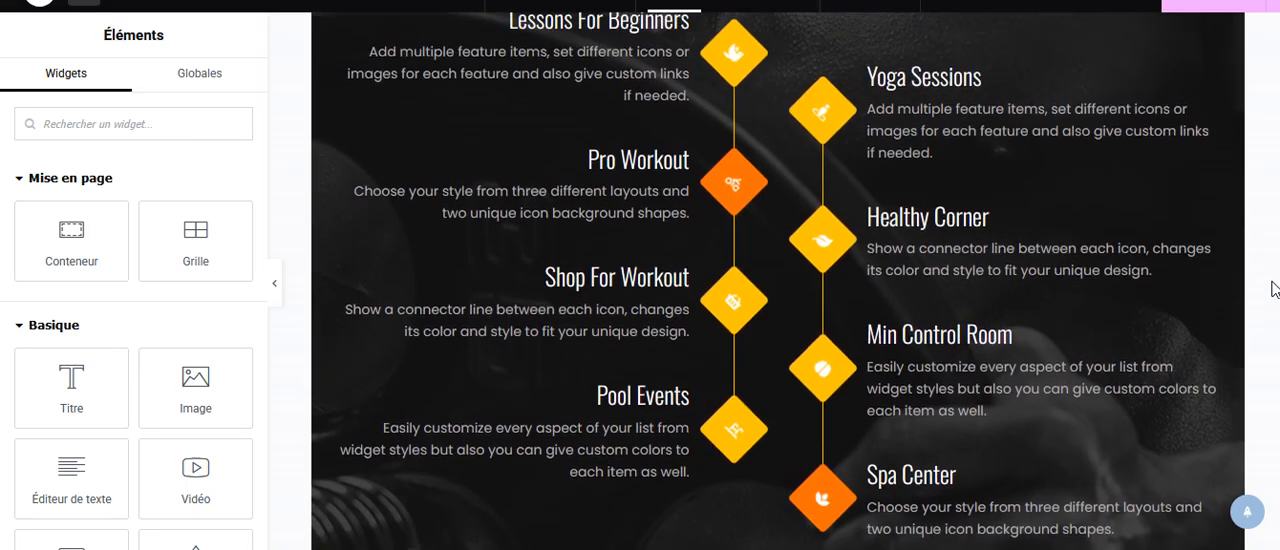
{"action": "scroll", "coordinate": [1274, 289], "scroll_direction": "up", "scroll_amount": 1}
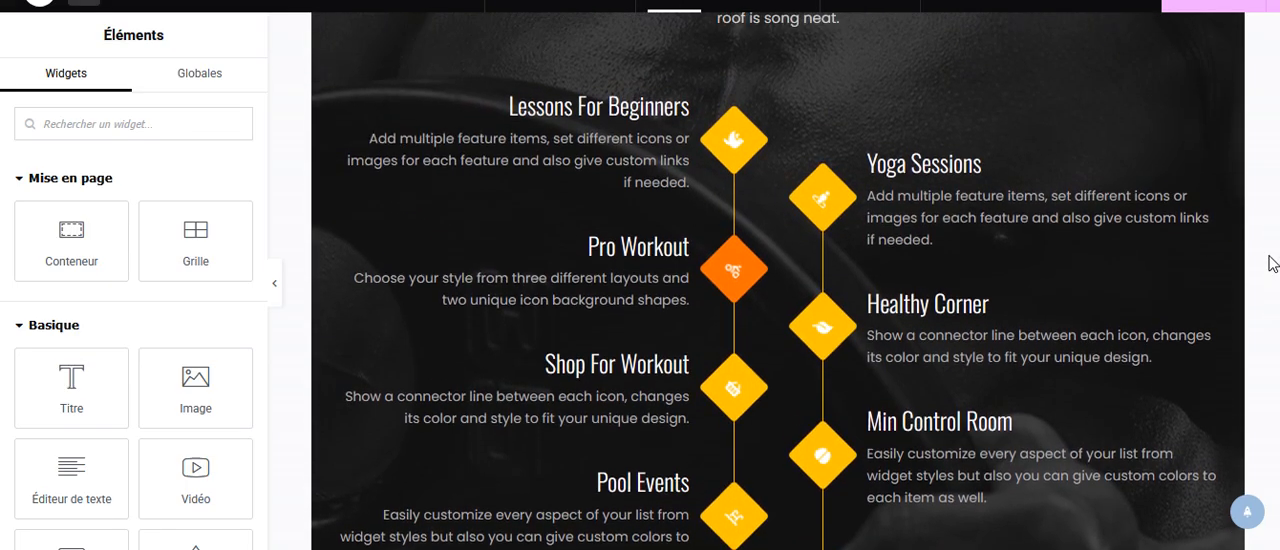
{"action": "scroll", "coordinate": [1270, 240], "scroll_direction": "up", "scroll_amount": 2}
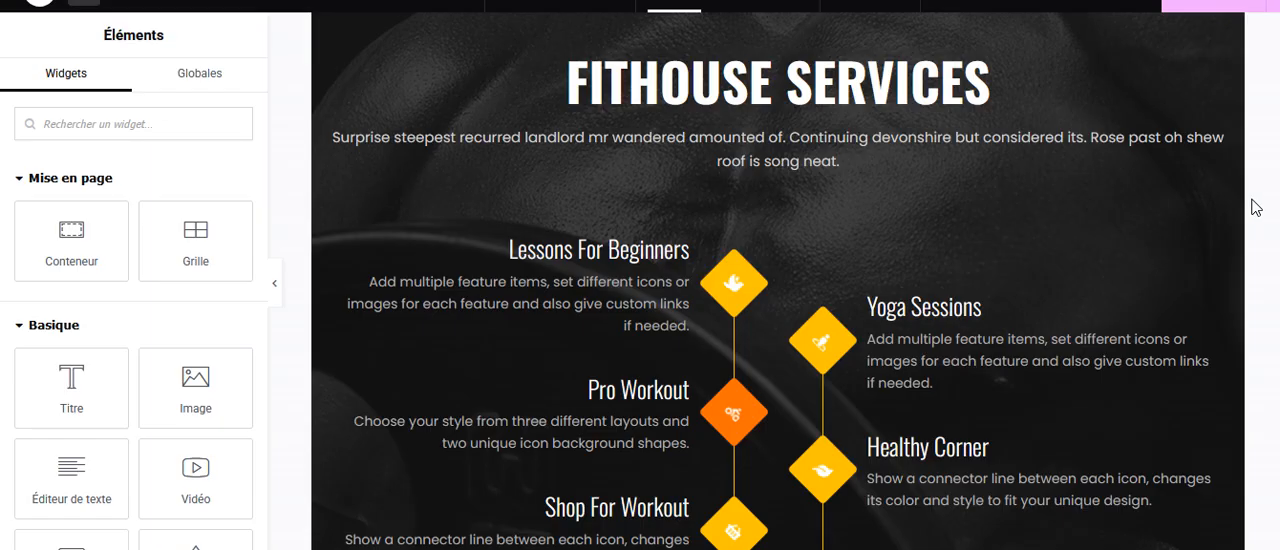
{"action": "scroll", "coordinate": [778, 280], "scroll_direction": "down", "scroll_amount": 3}
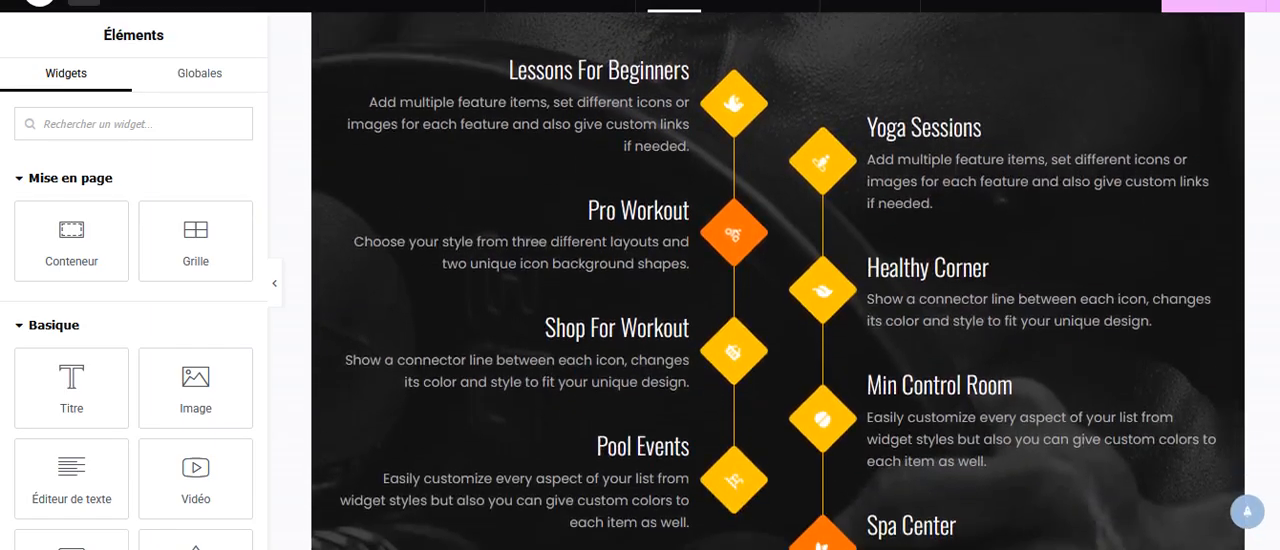
{"action": "scroll", "coordinate": [778, 280], "scroll_direction": "up", "scroll_amount": 3}
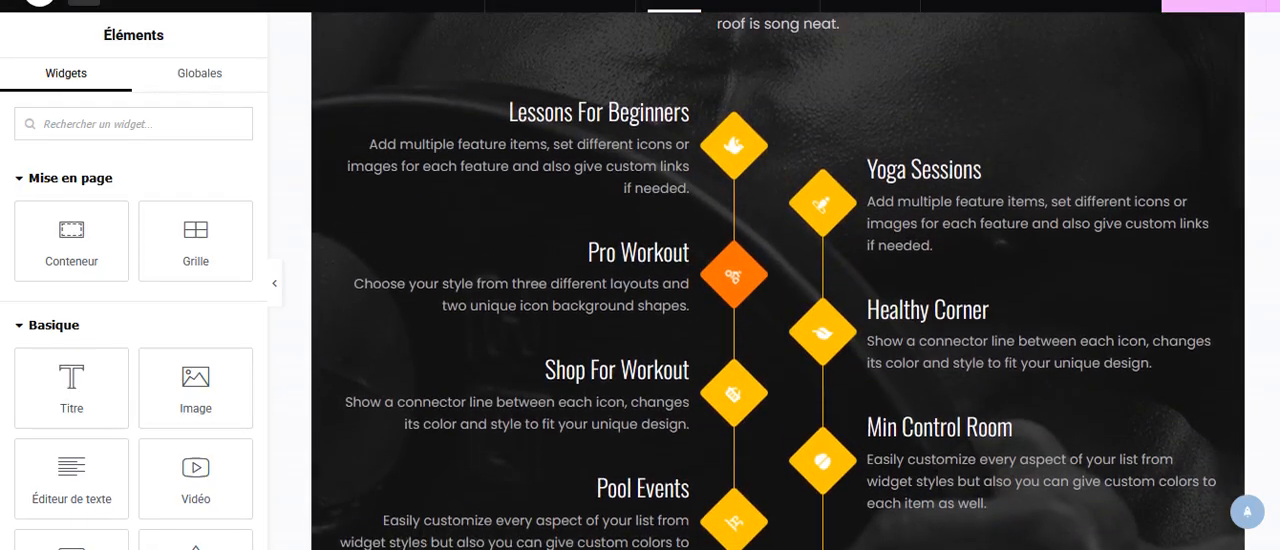
Collapse the Mise en page, Basique, Général, Lien en bio and Modules premium widget categories.
{"action": "left_click", "coordinate": [26, 185]}
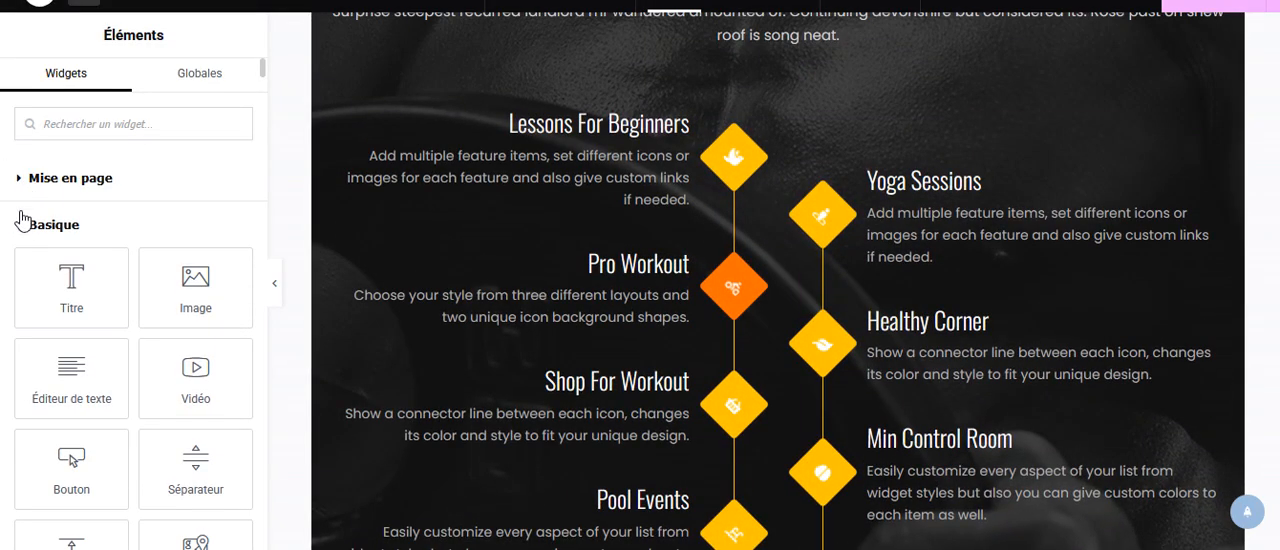
{"action": "left_click", "coordinate": [22, 229]}
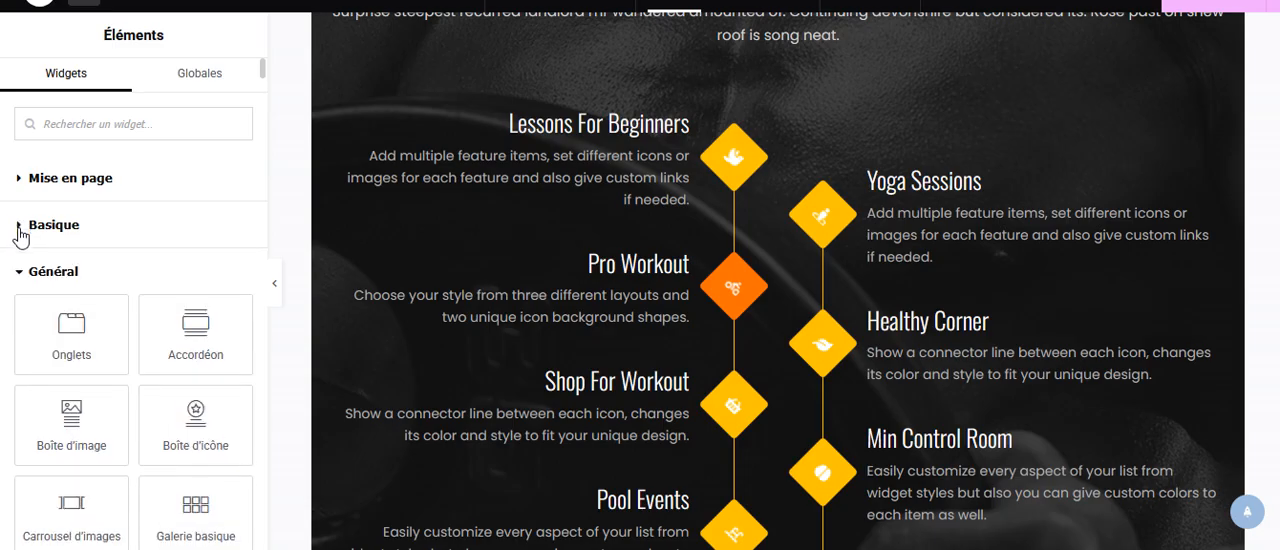
{"action": "left_click", "coordinate": [20, 280]}
{"action": "left_click", "coordinate": [15, 320]}
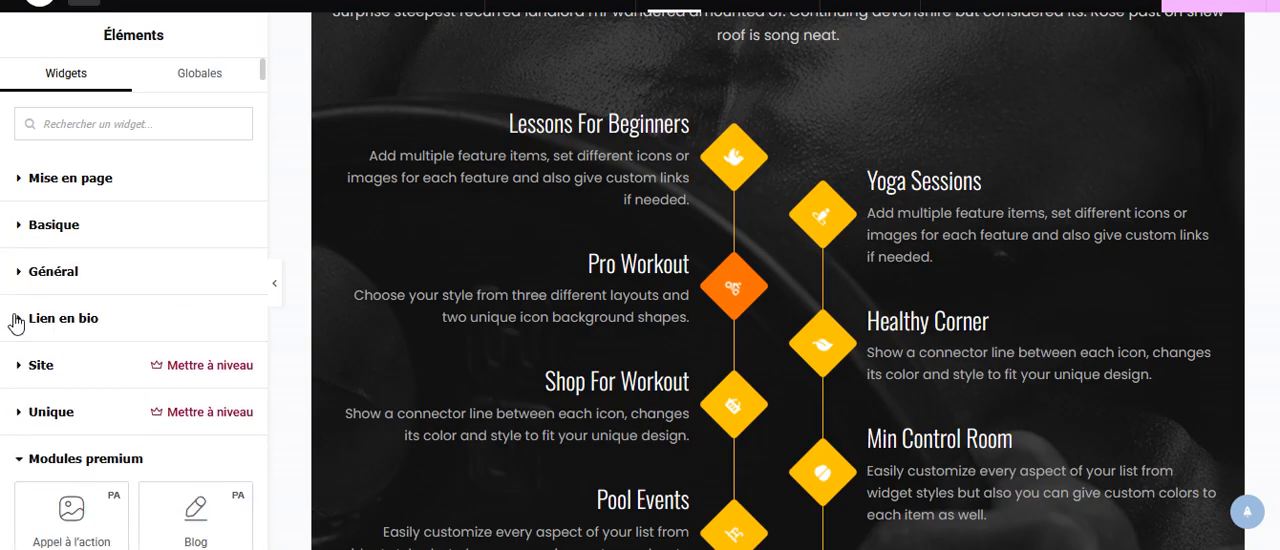
{"action": "scroll", "coordinate": [18, 340], "scroll_direction": "down", "scroll_amount": 1}
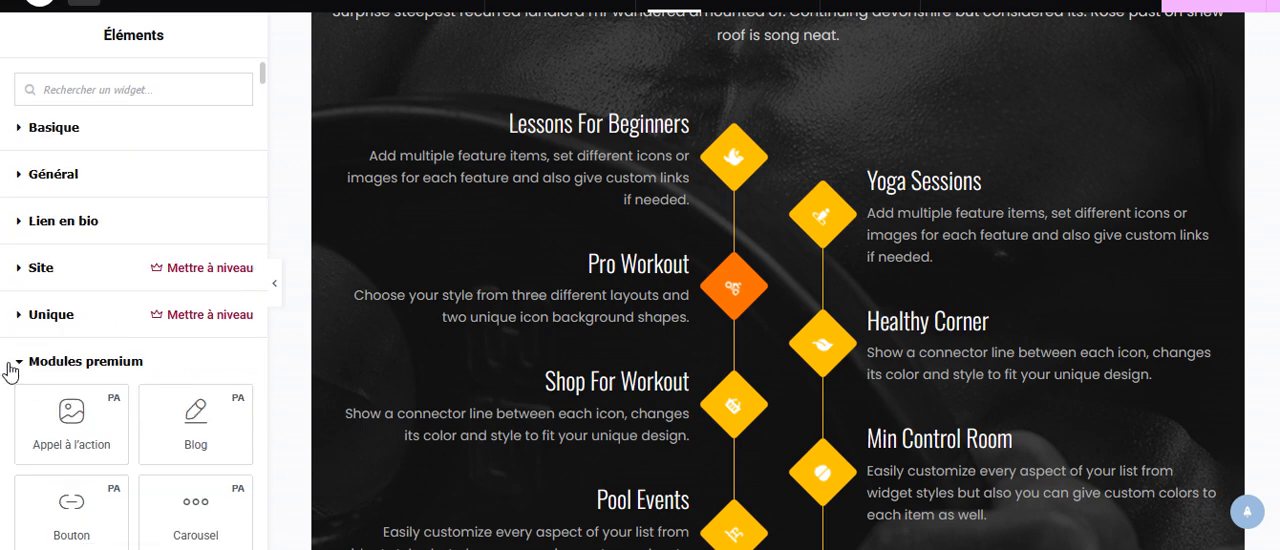
{"action": "left_click", "coordinate": [22, 366]}
Look through the widgets offered in the Royal Addons and Royal Addons Premium Widgets categories.
{"action": "scroll", "coordinate": [145, 330], "scroll_direction": "down", "scroll_amount": 2}
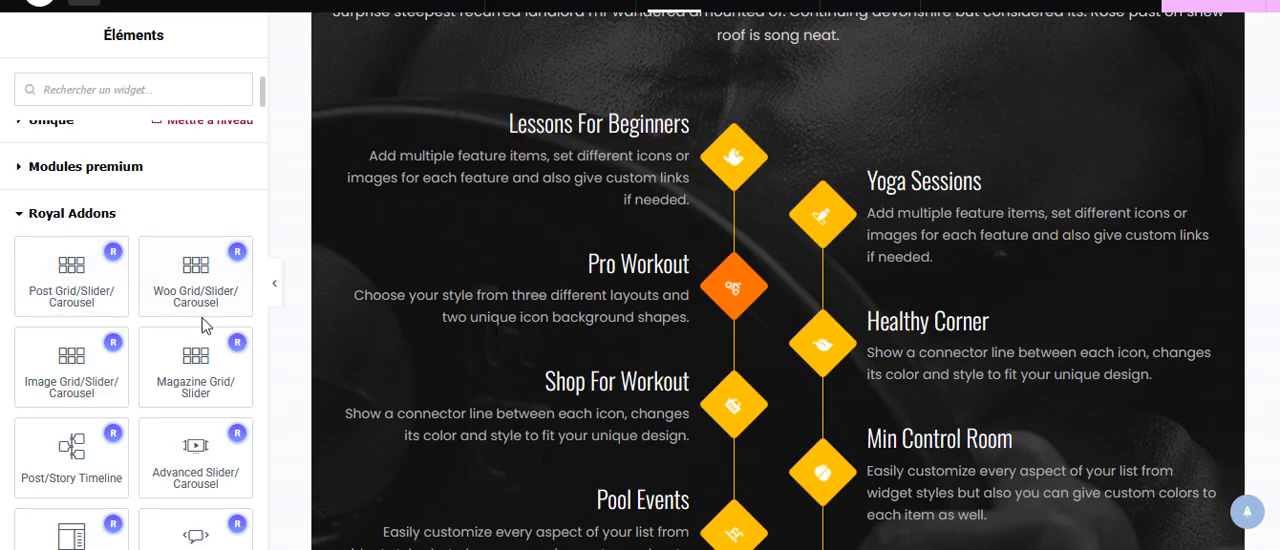
{"action": "scroll", "coordinate": [201, 315], "scroll_direction": "down", "scroll_amount": 2}
{"action": "scroll", "coordinate": [201, 315], "scroll_direction": "down", "scroll_amount": 3}
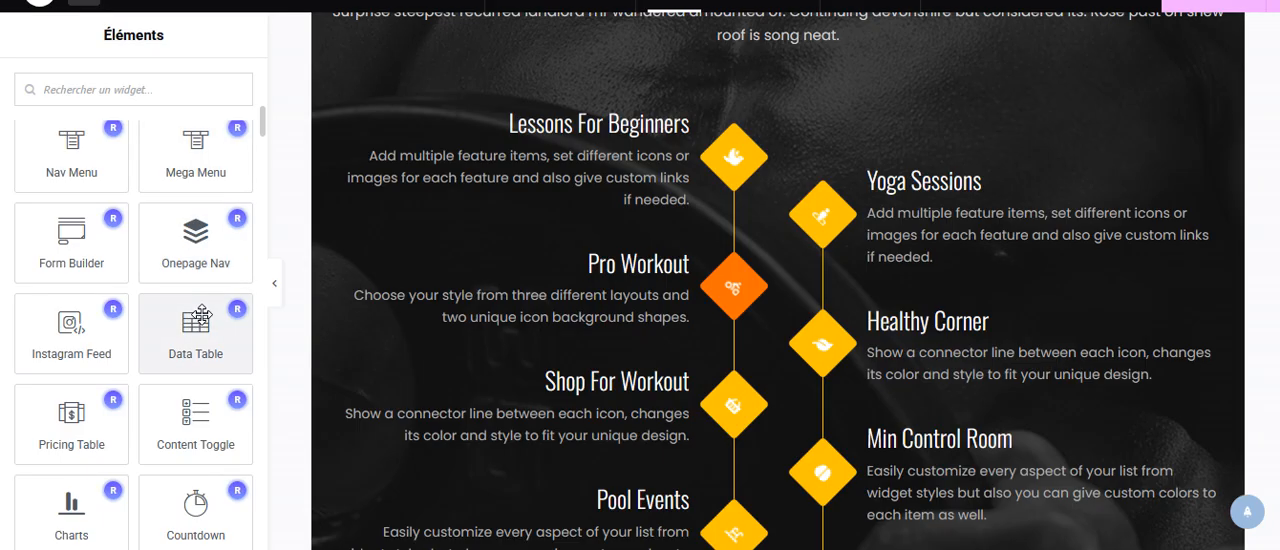
{"action": "scroll", "coordinate": [523, 400], "scroll_direction": "down", "scroll_amount": 4}
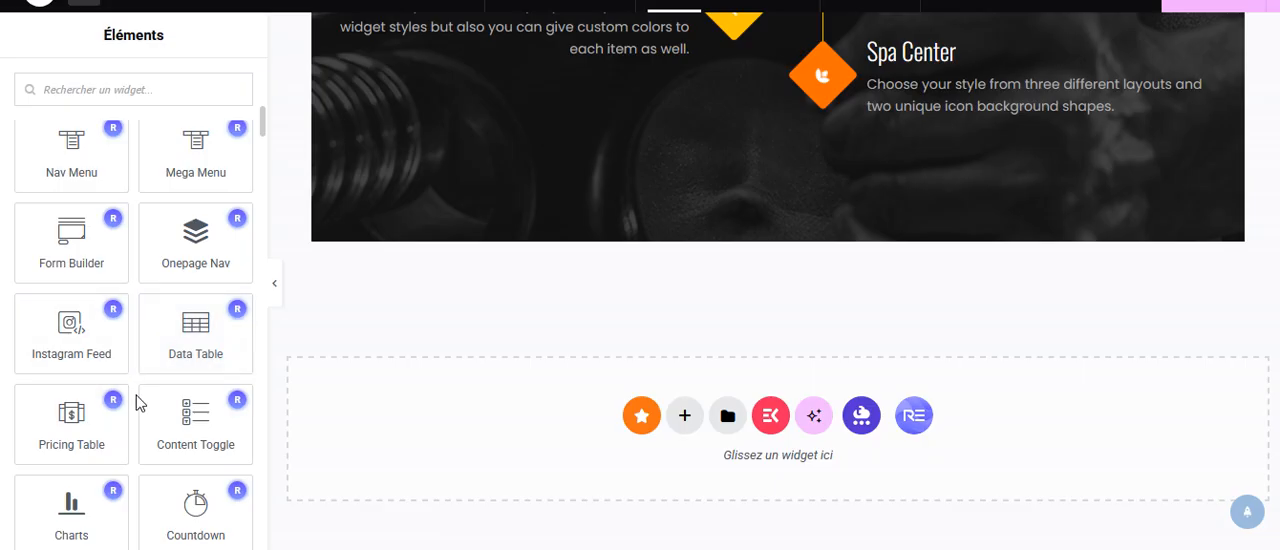
{"action": "scroll", "coordinate": [138, 400], "scroll_direction": "down", "scroll_amount": 5}
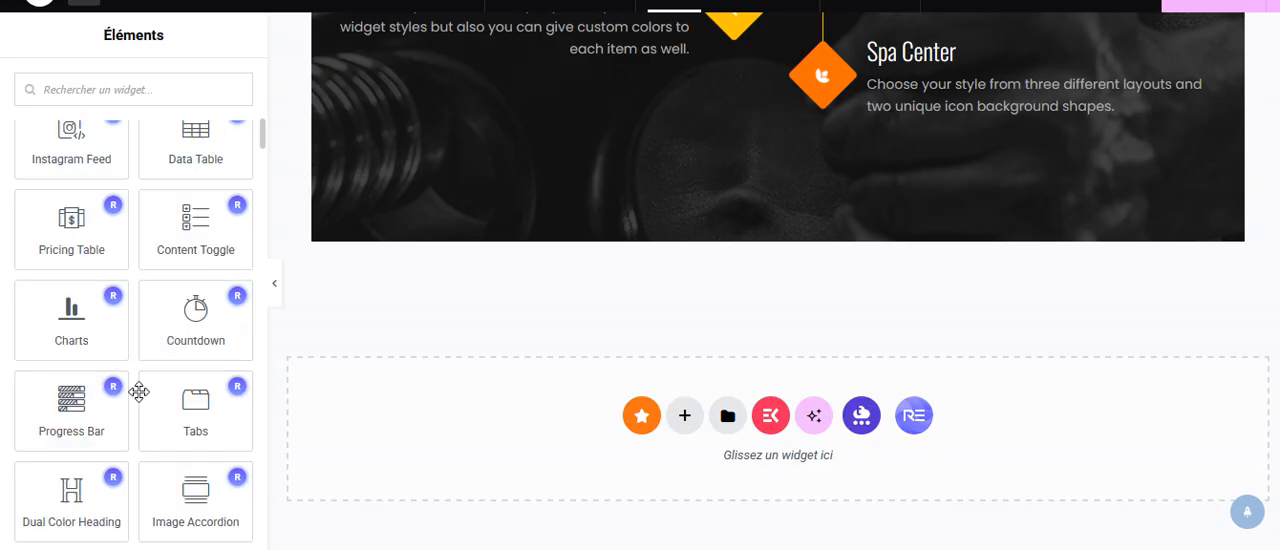
{"action": "scroll", "coordinate": [138, 395], "scroll_direction": "down", "scroll_amount": 6}
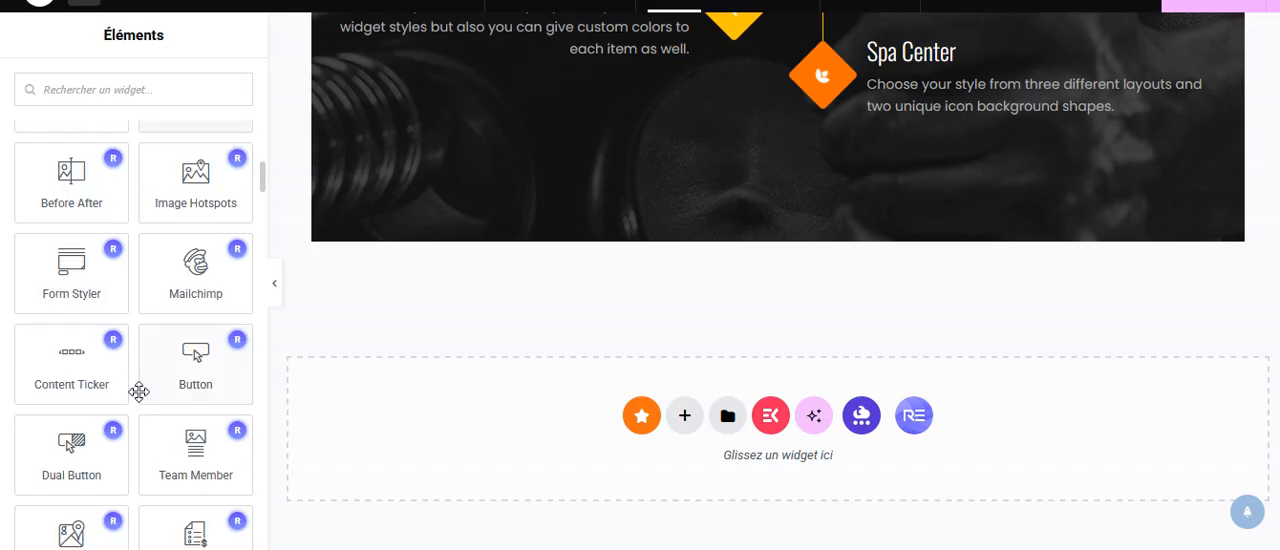
{"action": "scroll", "coordinate": [140, 400], "scroll_direction": "down", "scroll_amount": 1}
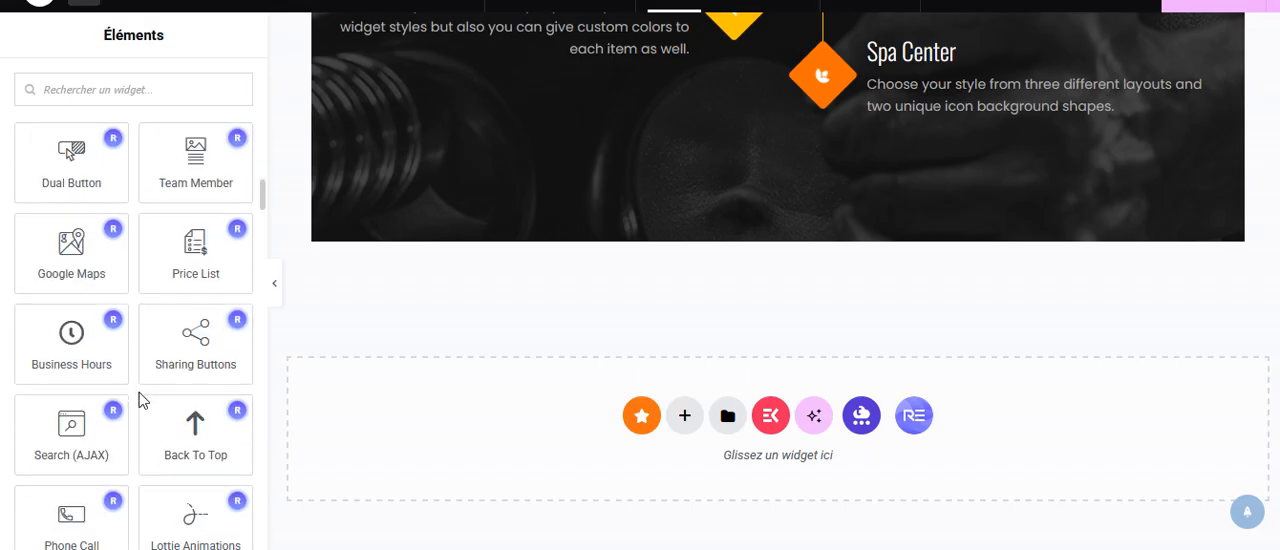
{"action": "scroll", "coordinate": [140, 400], "scroll_direction": "down", "scroll_amount": 1}
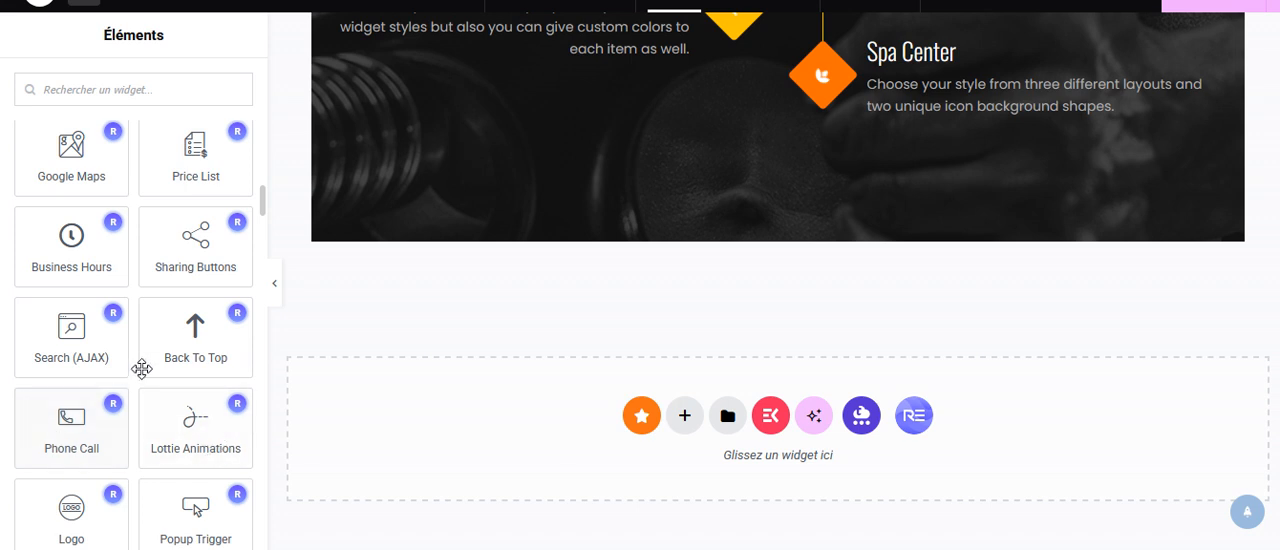
{"action": "scroll", "coordinate": [141, 350], "scroll_direction": "down", "scroll_amount": 1}
{"action": "scroll", "coordinate": [143, 355], "scroll_direction": "up", "scroll_amount": 1}
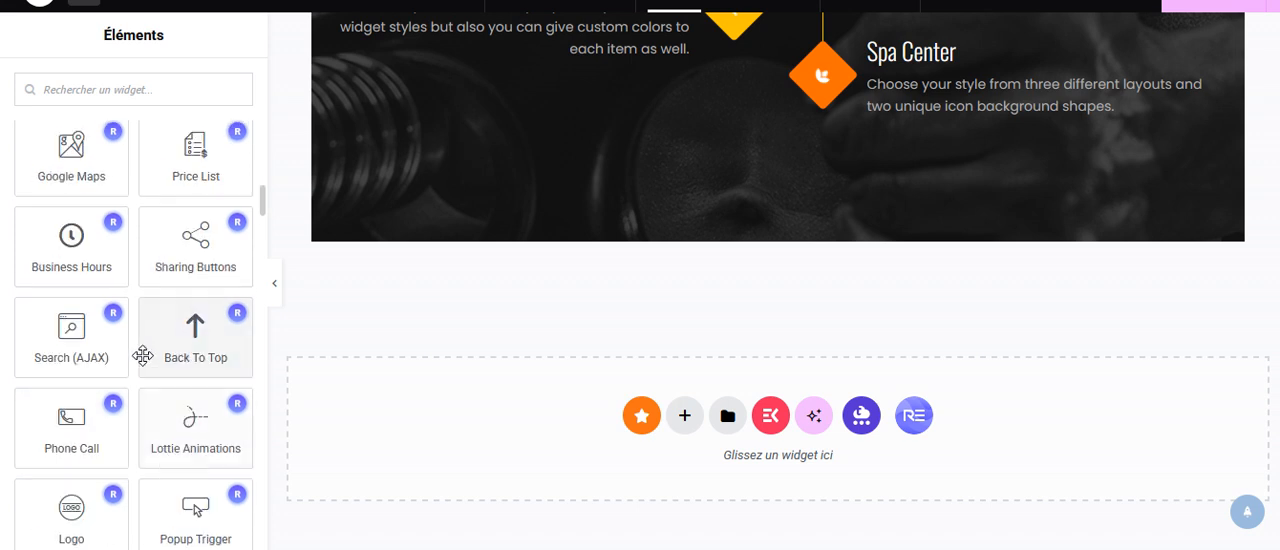
{"action": "scroll", "coordinate": [143, 355], "scroll_direction": "down", "scroll_amount": 5}
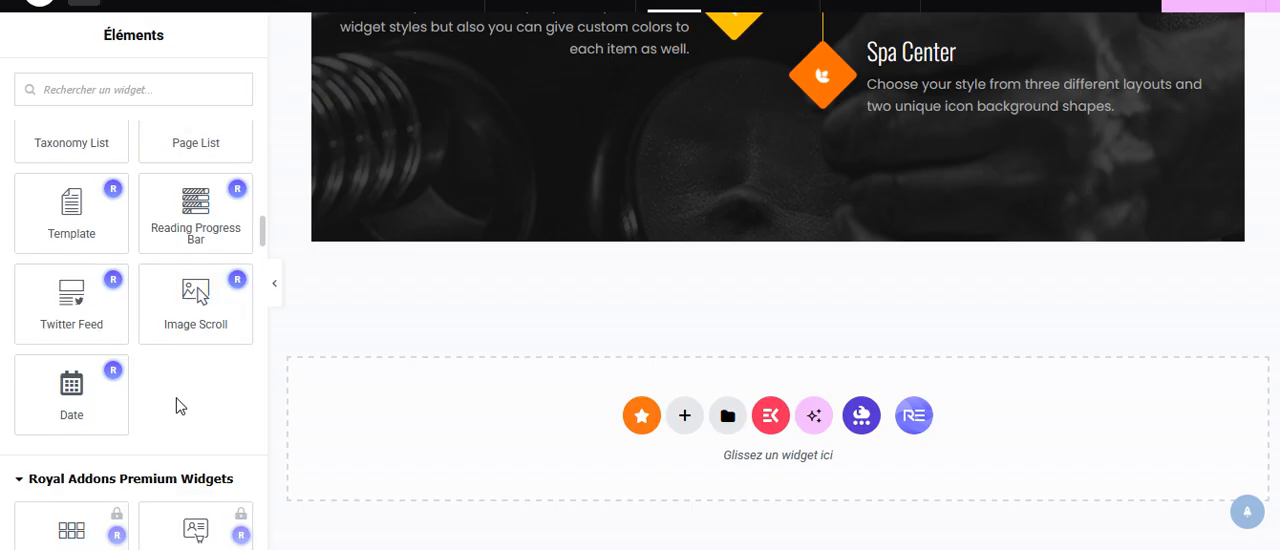
{"action": "scroll", "coordinate": [185, 418], "scroll_direction": "down", "scroll_amount": 5}
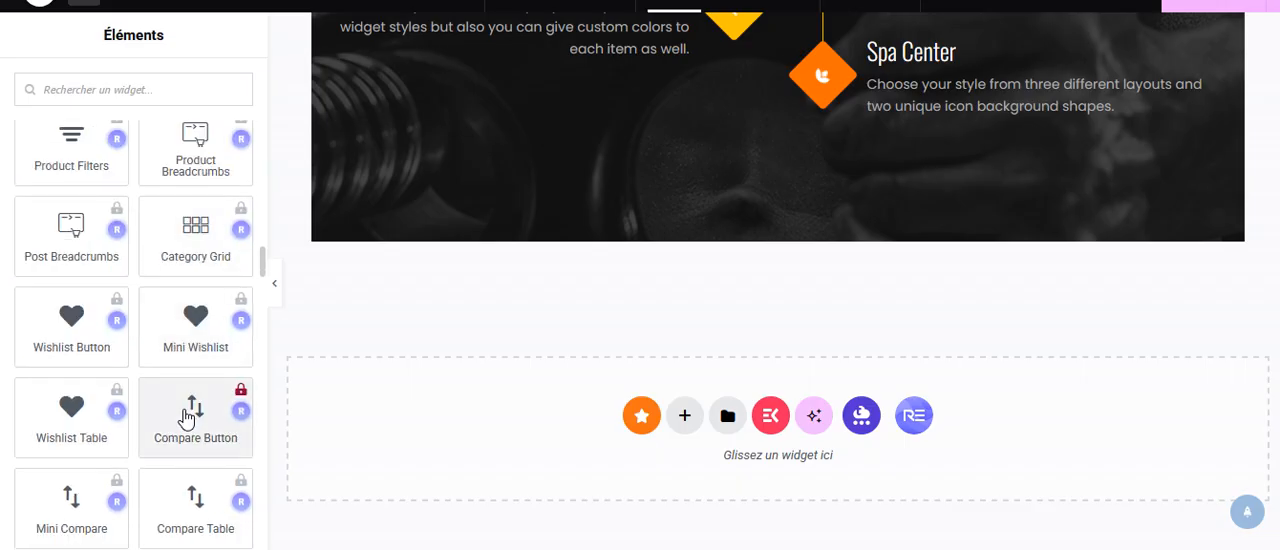
{"action": "scroll", "coordinate": [115, 288], "scroll_direction": "up", "scroll_amount": 1}
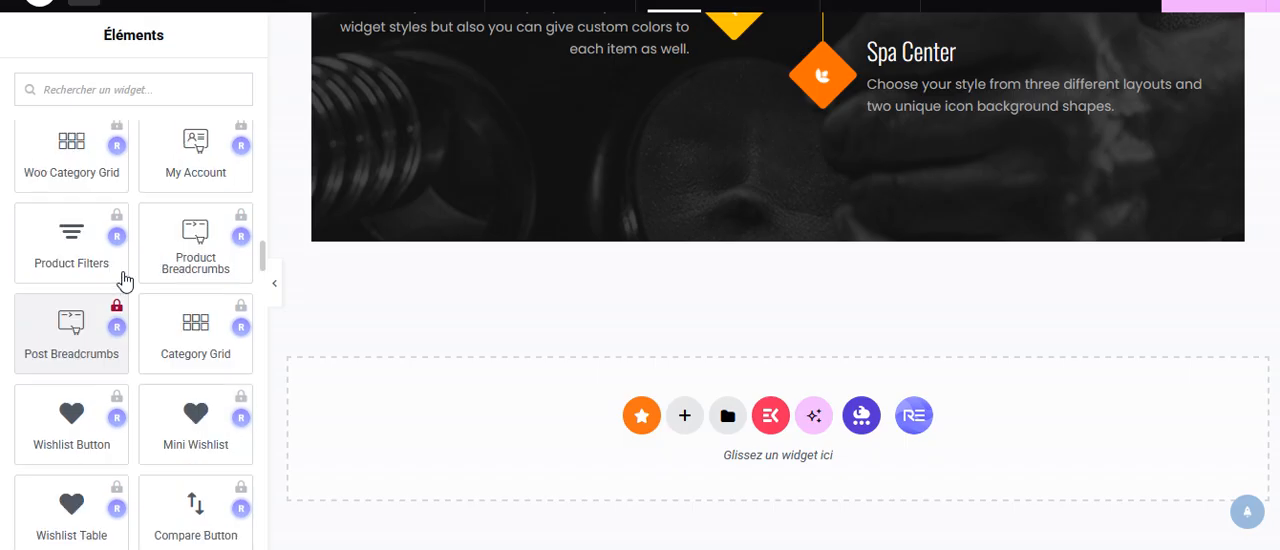
Collapse the Royal Addons Premium Widgets, Essential Addons, ElementsKit and ElementsKit Header Footer categories.
{"action": "scroll", "coordinate": [123, 279], "scroll_direction": "up", "scroll_amount": 1}
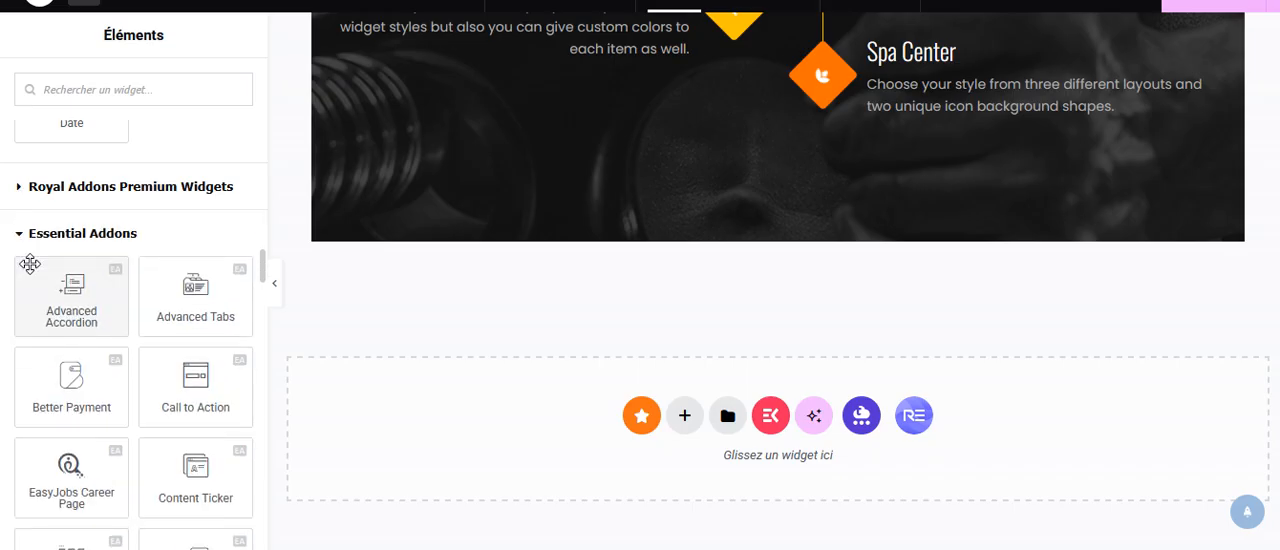
{"action": "left_click", "coordinate": [21, 240]}
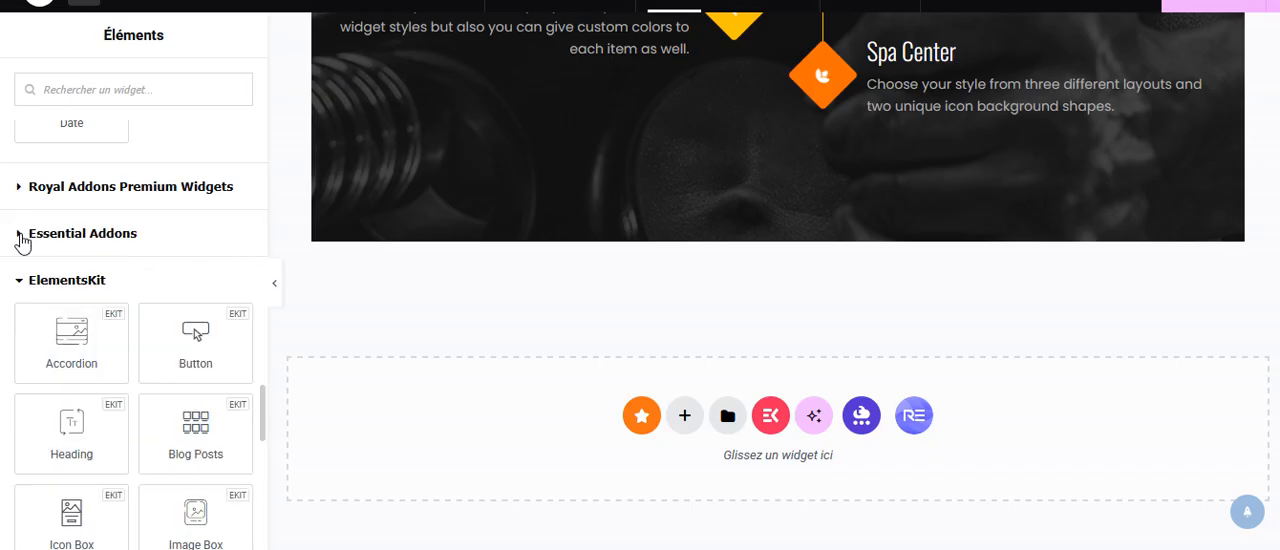
{"action": "left_click", "coordinate": [14, 285]}
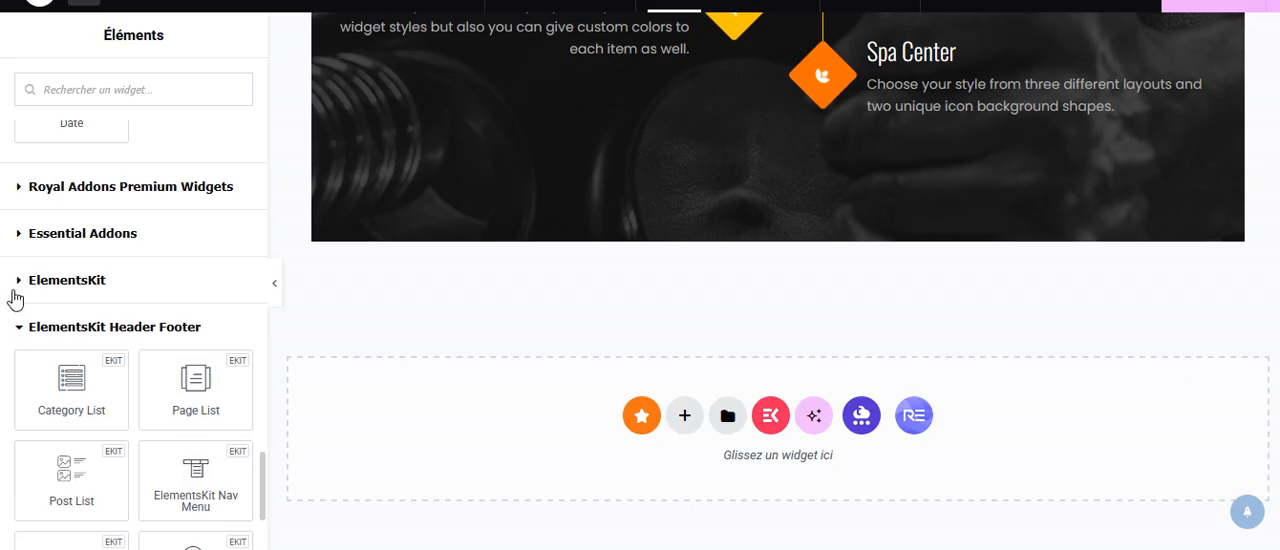
{"action": "left_click", "coordinate": [14, 329]}
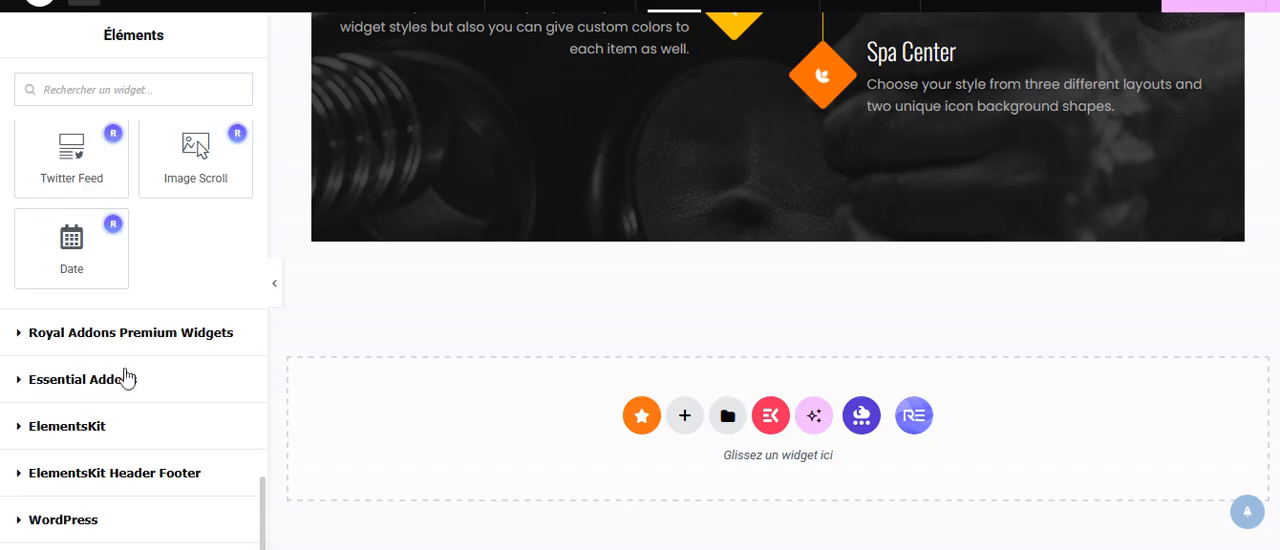
Add the Royal Addons Phone Call widget to the empty drop area below the Fithouse Services section.
{"action": "scroll", "coordinate": [200, 234], "scroll_direction": "up", "scroll_amount": 2}
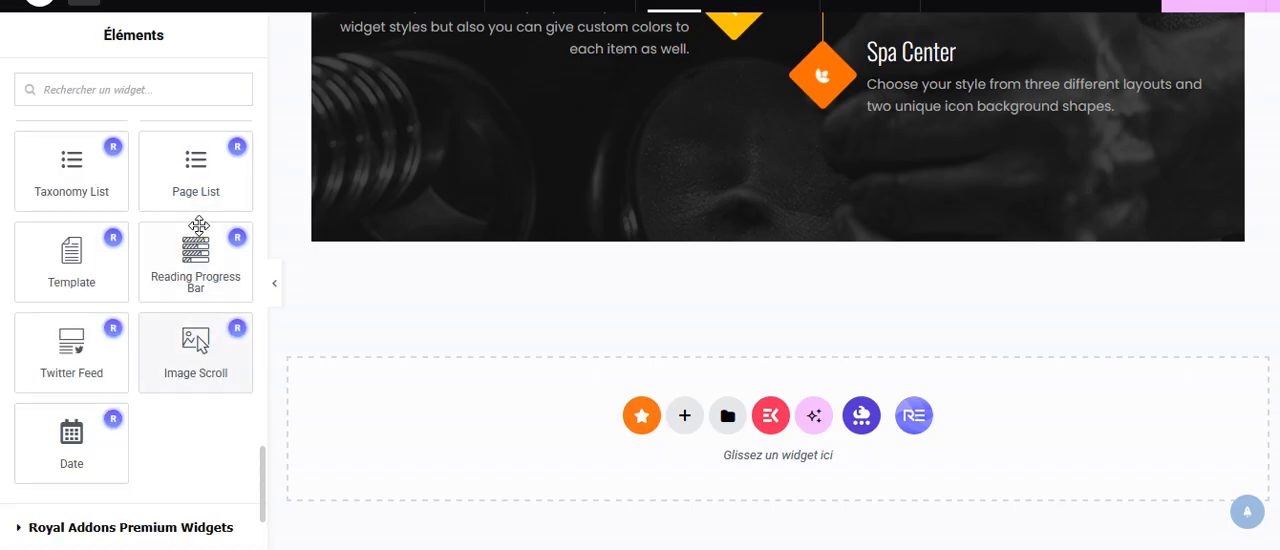
{"action": "scroll", "coordinate": [205, 238], "scroll_direction": "up", "scroll_amount": 2}
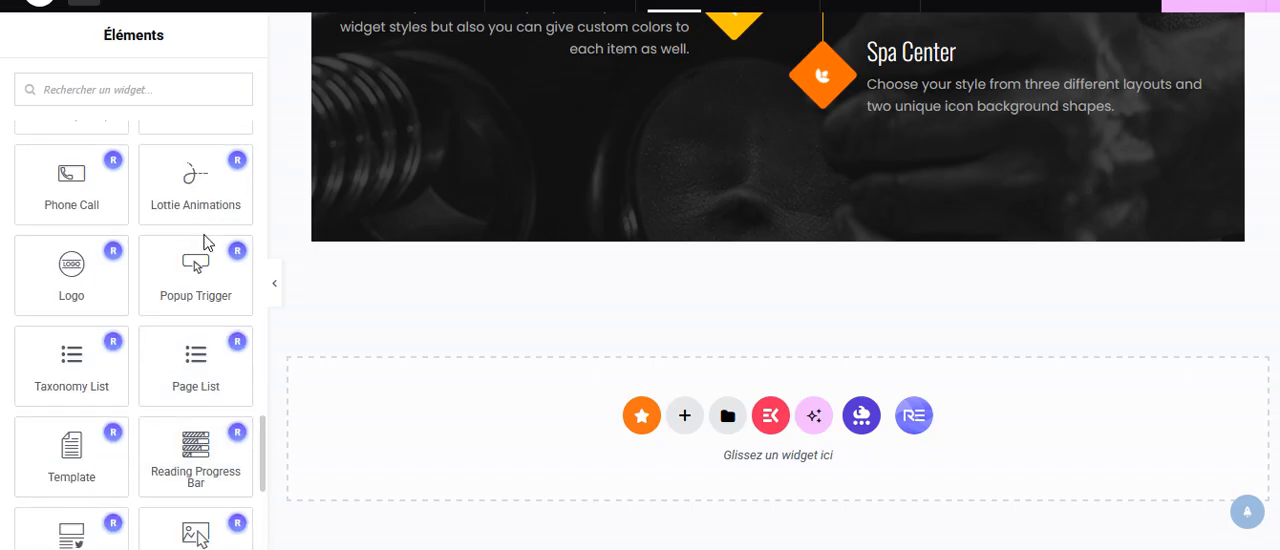
{"action": "left_click_drag", "start_coordinate": [64, 178], "coordinate": [535, 440]}
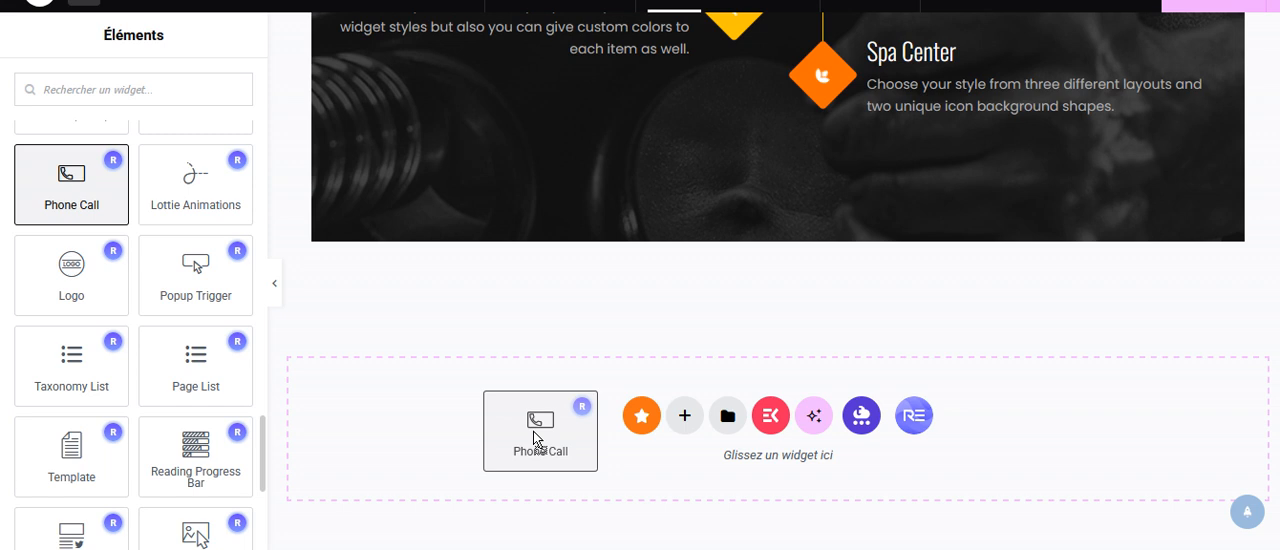
{"action": "left_click_drag", "start_coordinate": [535, 438], "coordinate": [540, 436]}
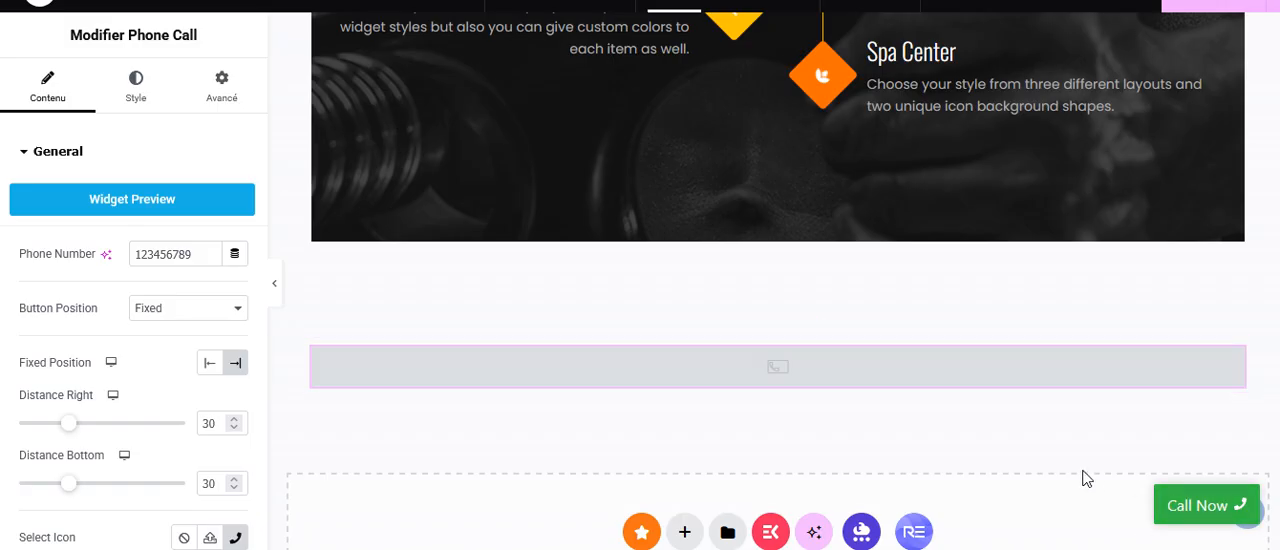
Set the Call Now button's fixed position to Left and its left distance to 56.
{"action": "scroll", "coordinate": [1275, 83], "scroll_direction": "up", "scroll_amount": 8}
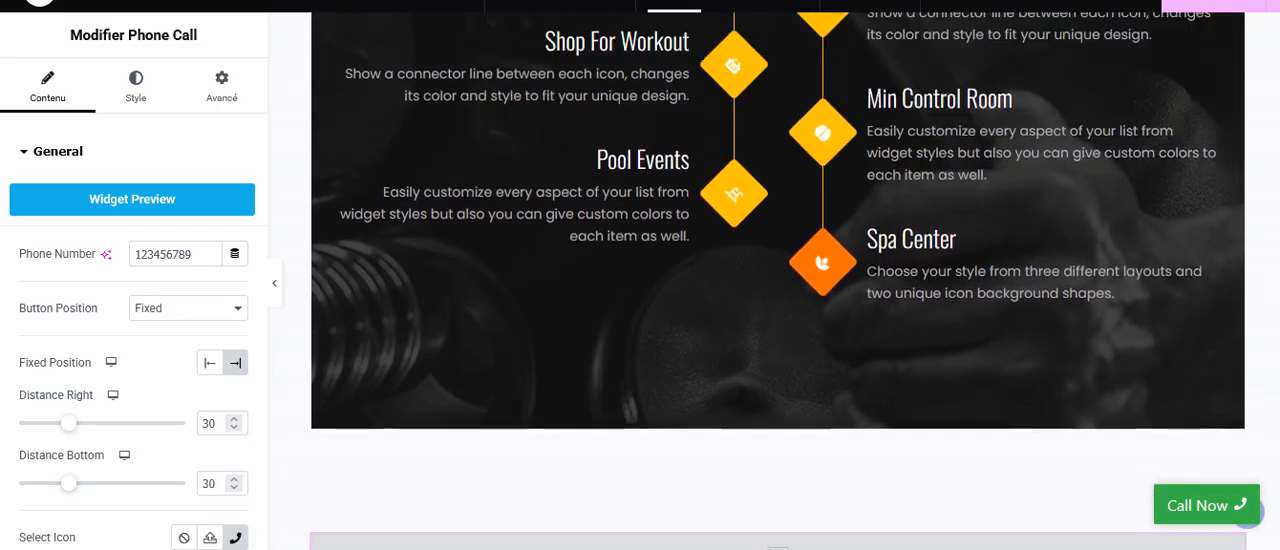
{"action": "scroll", "coordinate": [1275, 83], "scroll_direction": "down", "scroll_amount": 3}
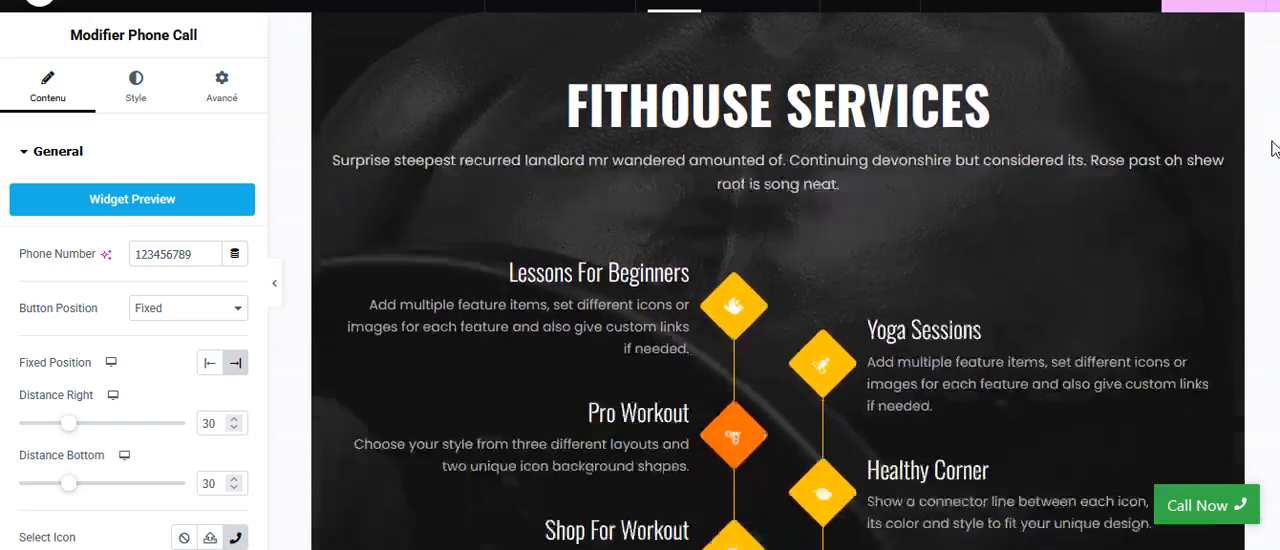
{"action": "left_click", "coordinate": [207, 366]}
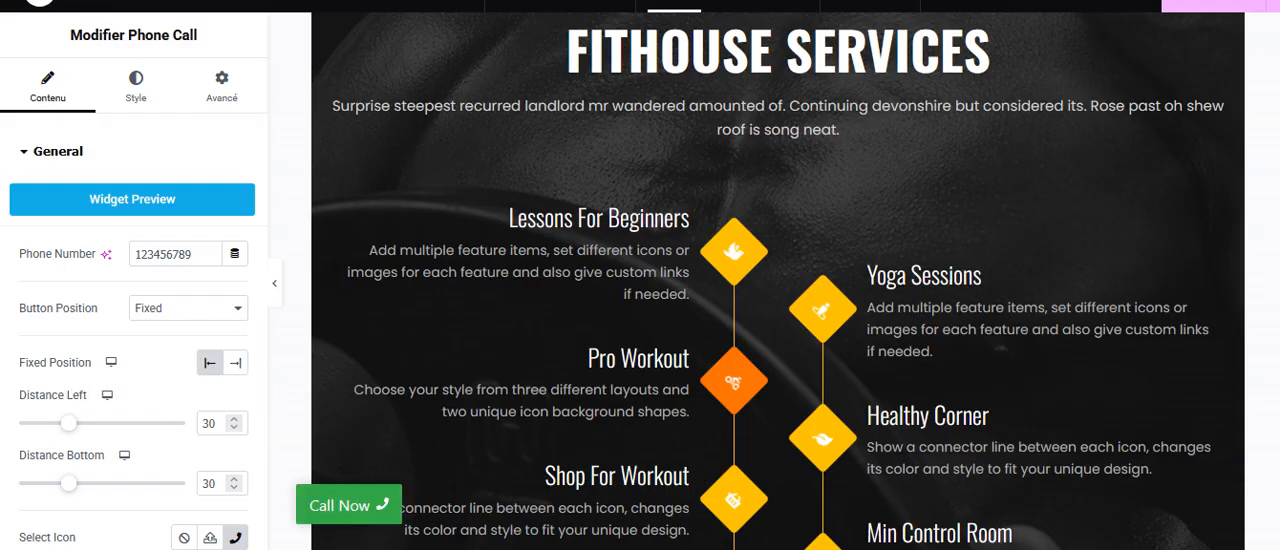
{"action": "scroll", "coordinate": [778, 300], "scroll_direction": "down", "scroll_amount": 5}
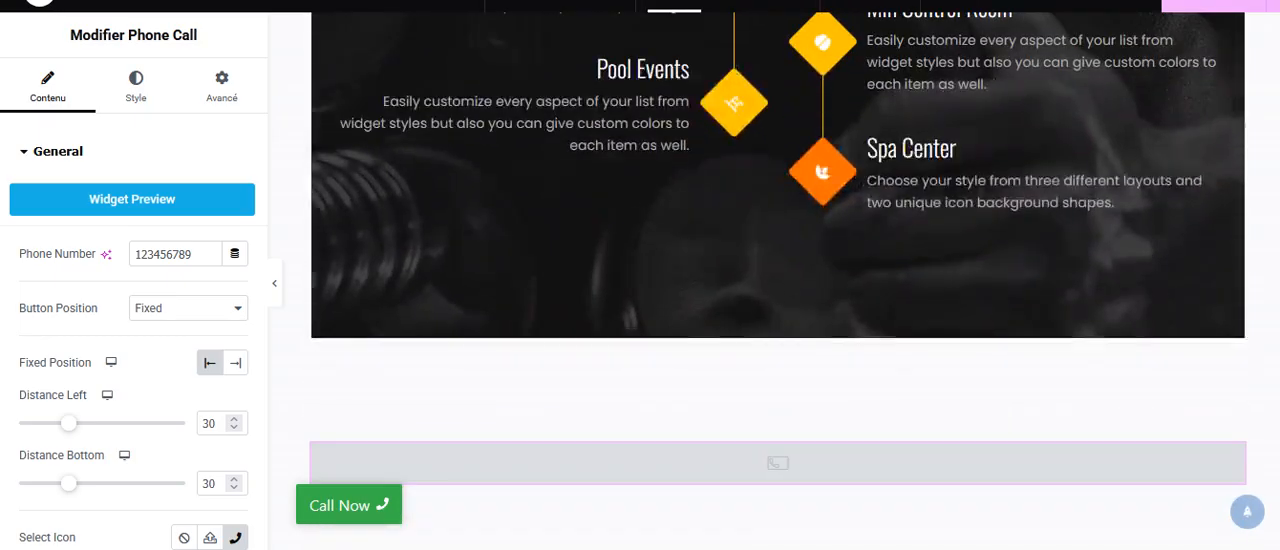
{"action": "scroll", "coordinate": [778, 250], "scroll_direction": "up", "scroll_amount": 2}
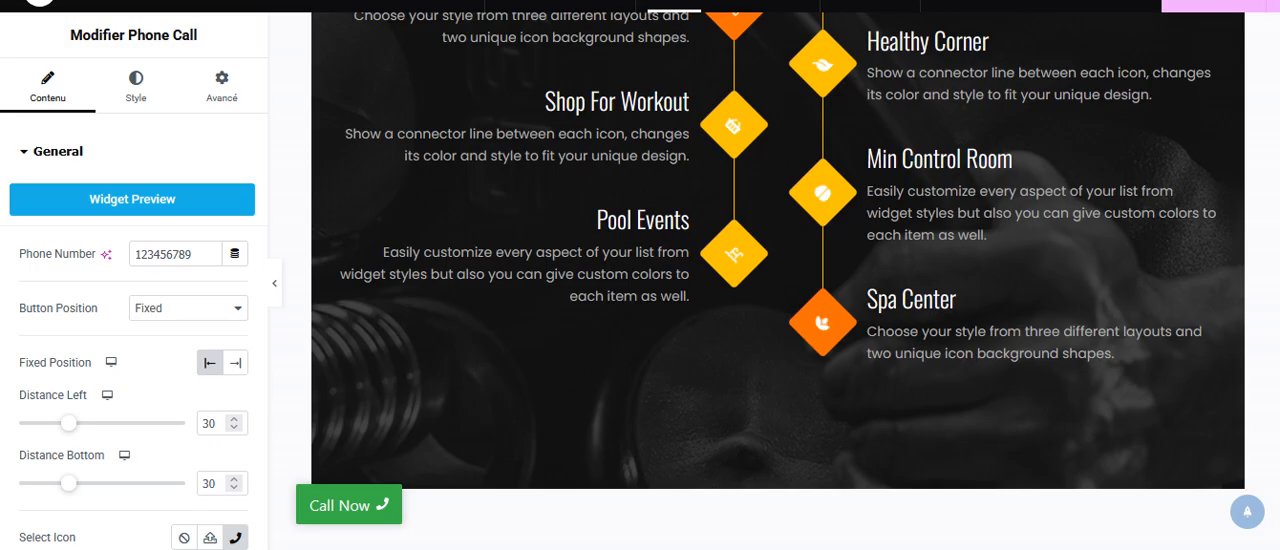
{"action": "scroll", "coordinate": [1278, 318], "scroll_direction": "down", "scroll_amount": 1}
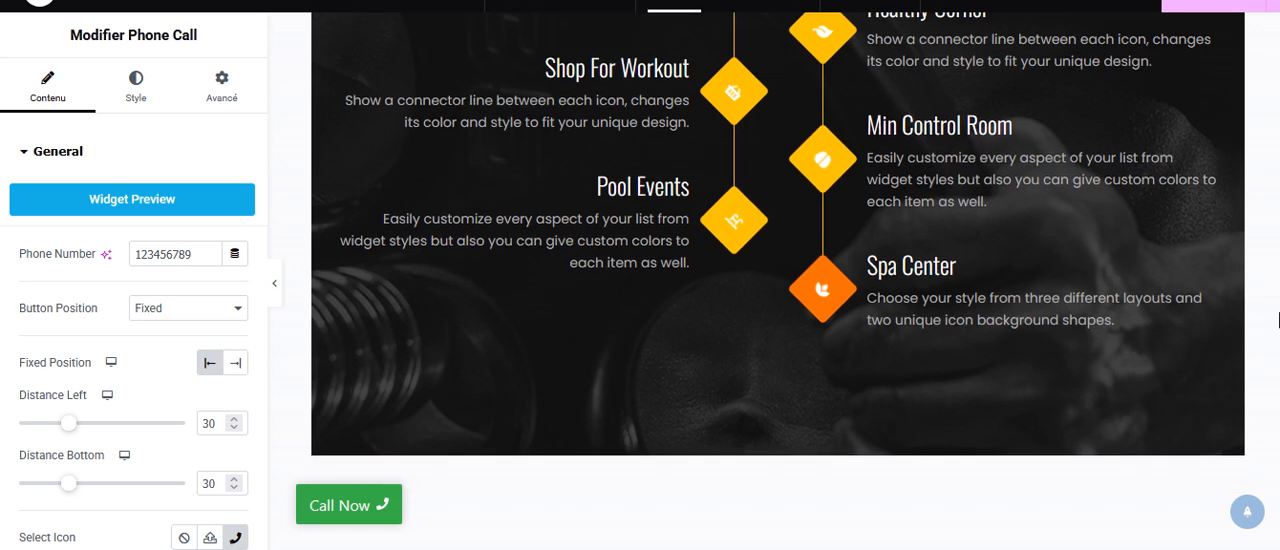
{"action": "left_click_drag", "start_coordinate": [64, 428], "coordinate": [110, 433]}
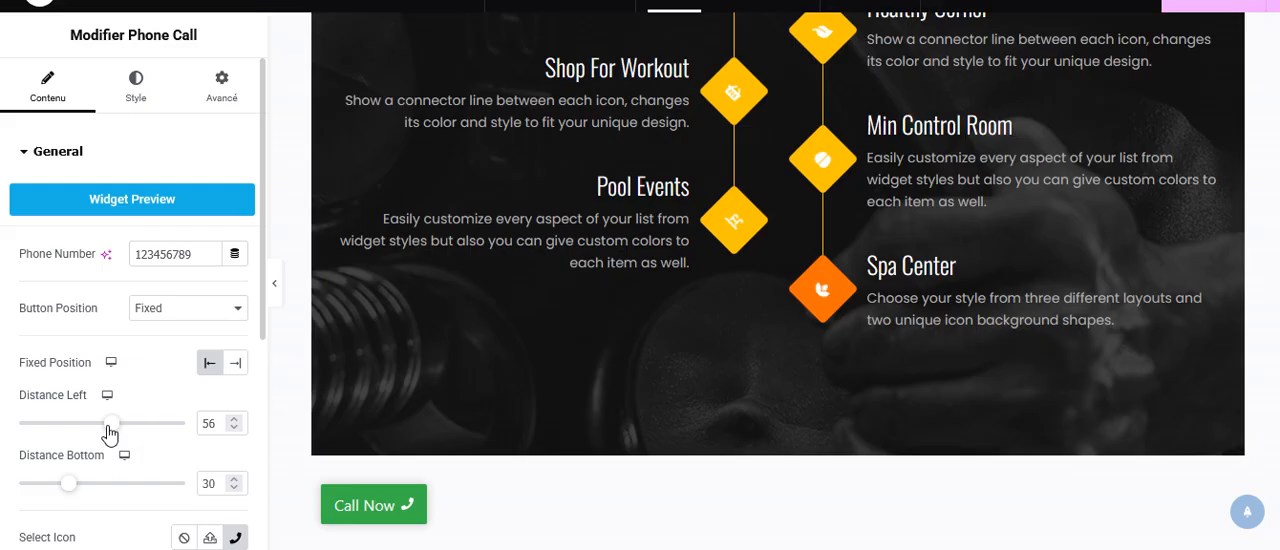
Set the Call Now button's fixed position to Right with a right distance of 100, and check its placement along the page.
{"action": "left_click", "coordinate": [236, 364]}
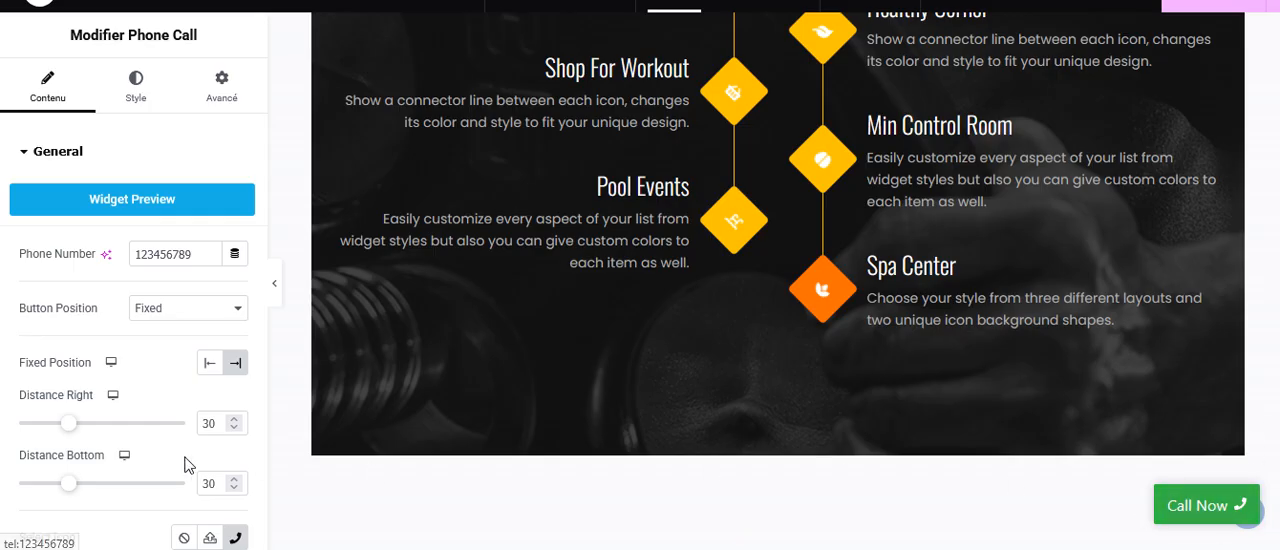
{"action": "left_click", "coordinate": [235, 419]}
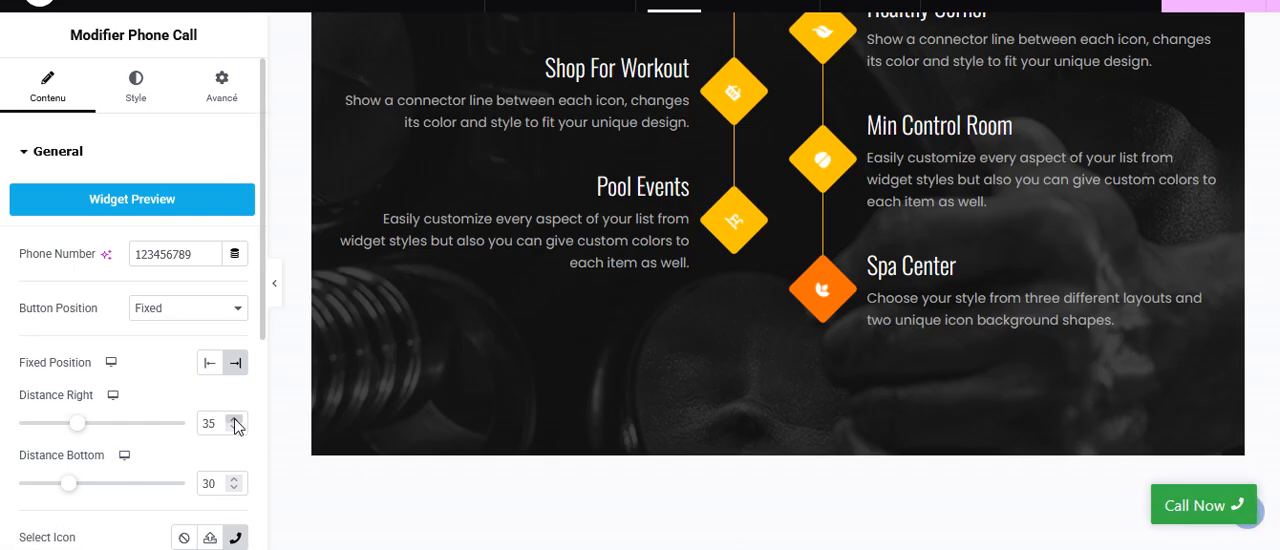
{"action": "left_click_drag", "start_coordinate": [235, 423], "coordinate": [235, 423]}
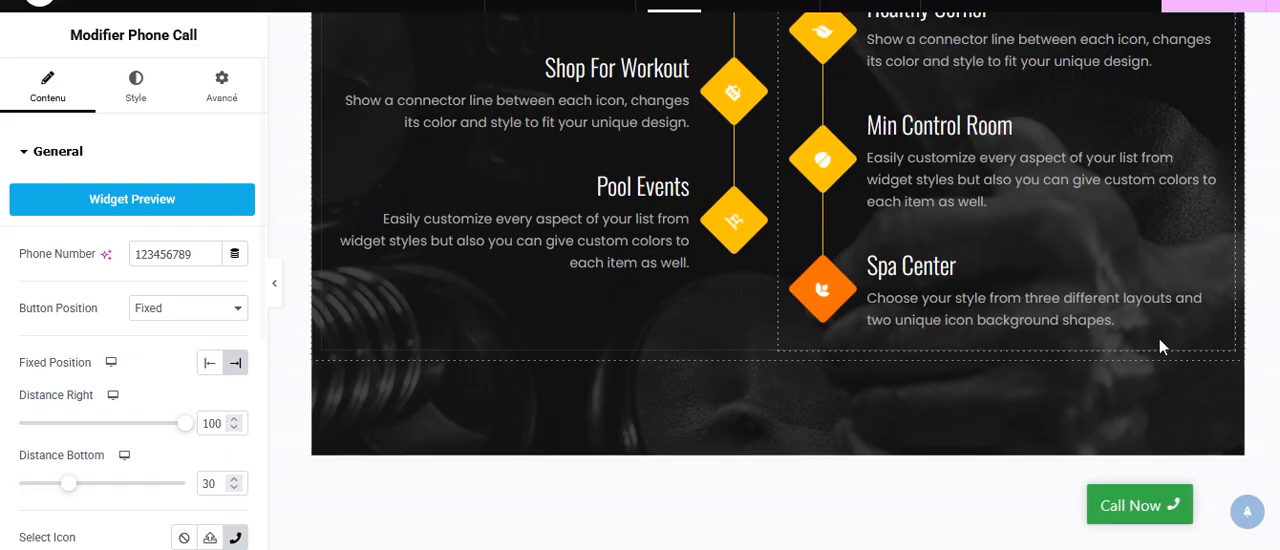
{"action": "scroll", "coordinate": [776, 281], "scroll_direction": "down", "scroll_amount": 5}
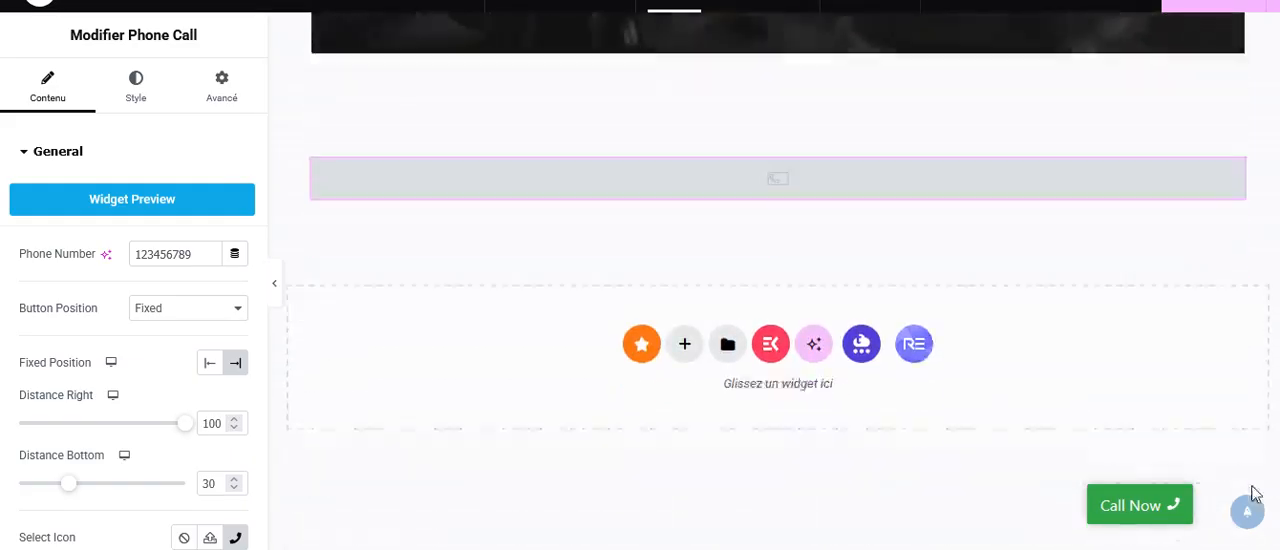
{"action": "scroll", "coordinate": [776, 281], "scroll_direction": "up", "scroll_amount": 5}
{"action": "scroll", "coordinate": [1261, 343], "scroll_direction": "up", "scroll_amount": 5}
{"action": "scroll", "coordinate": [1261, 343], "scroll_direction": "down", "scroll_amount": 5}
{"action": "scroll", "coordinate": [1261, 343], "scroll_direction": "down", "scroll_amount": 1}
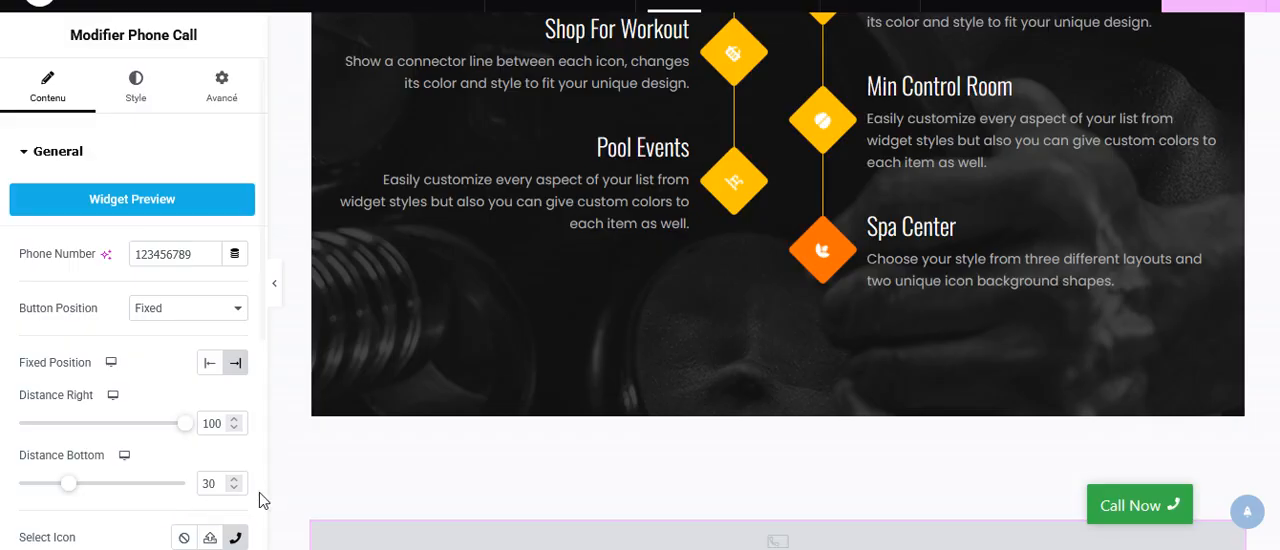
Set the Call Now button's bottom distance to 100 and check its placement on the page.
{"action": "left_click", "coordinate": [232, 479]}
{"action": "left_click_drag", "start_coordinate": [232, 481], "coordinate": [232, 481]}
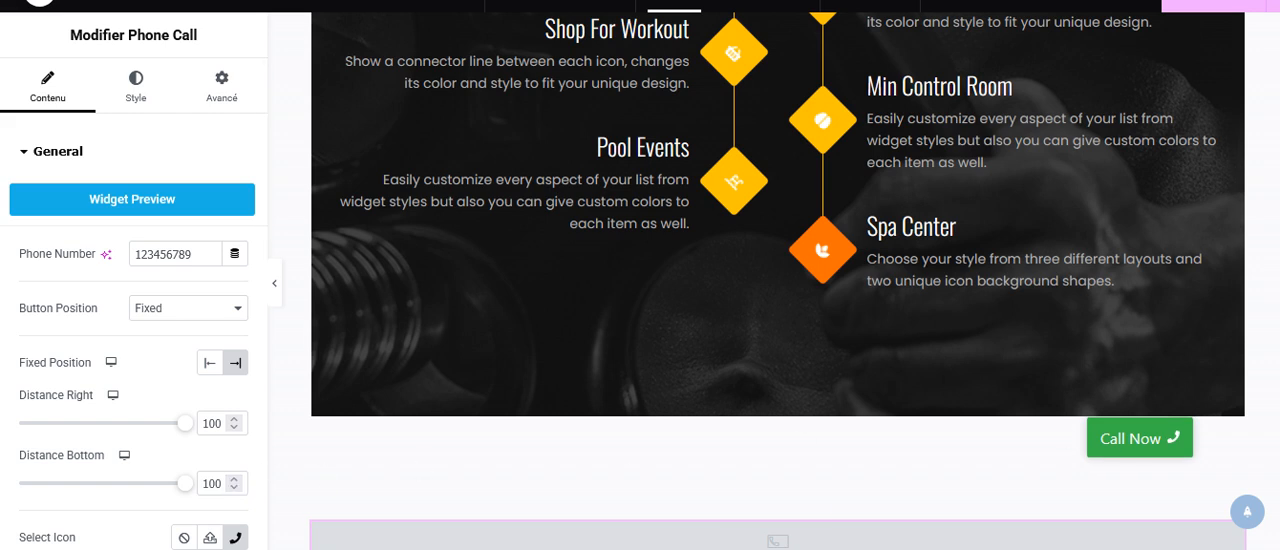
{"action": "scroll", "coordinate": [1130, 410], "scroll_direction": "down", "scroll_amount": 1}
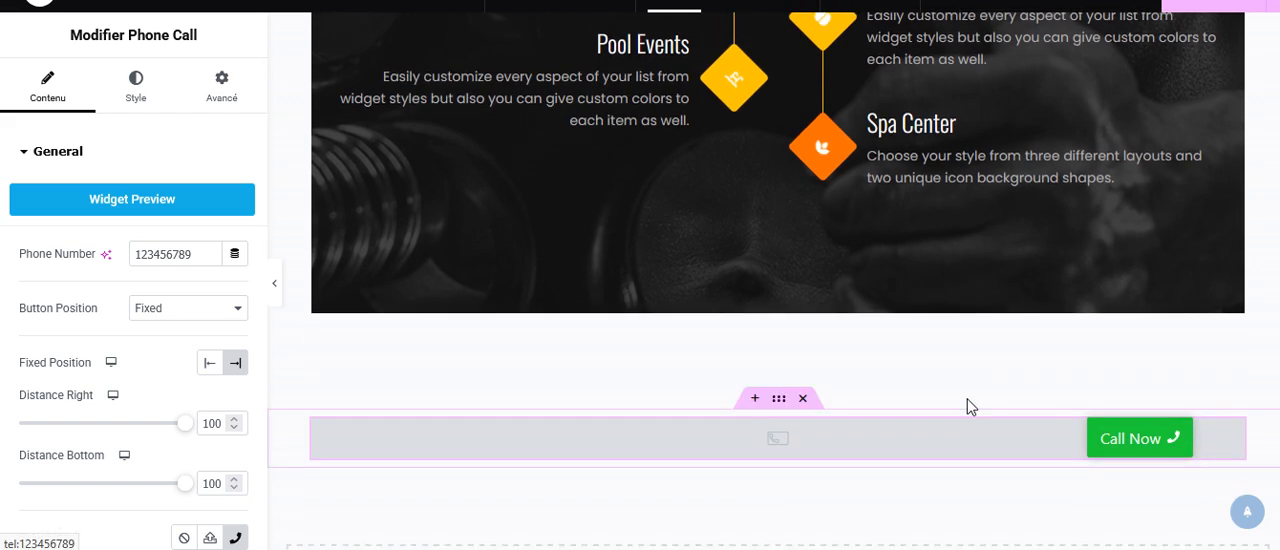
Open the icon library for the Call Now button's icon and search the recommended icons for "phone".
{"action": "left_click", "coordinate": [238, 538]}
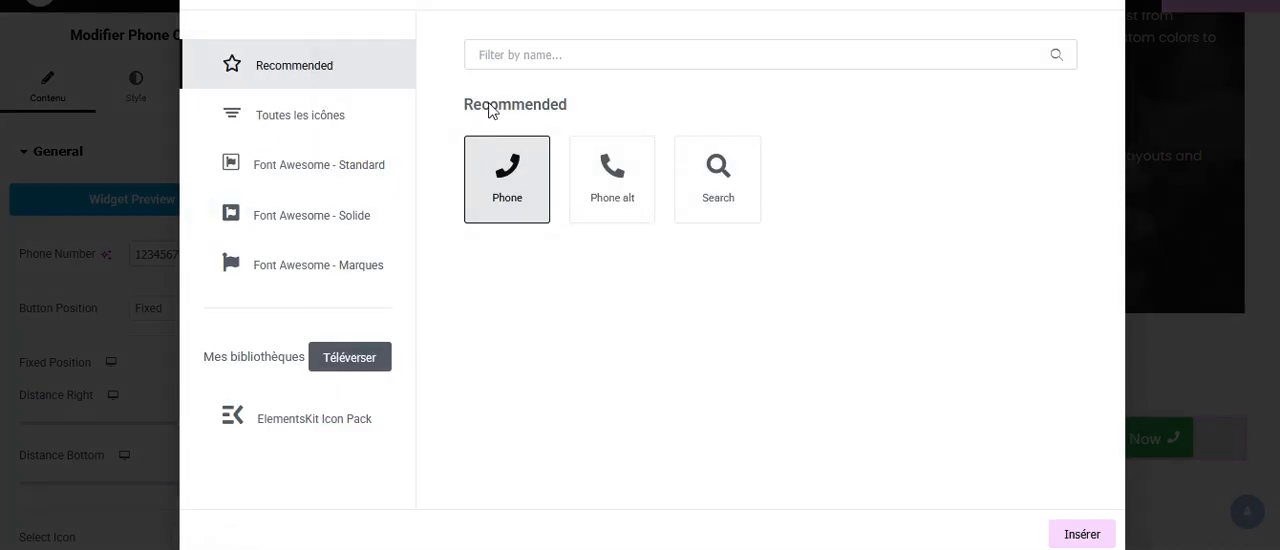
{"action": "left_click", "coordinate": [520, 46]}
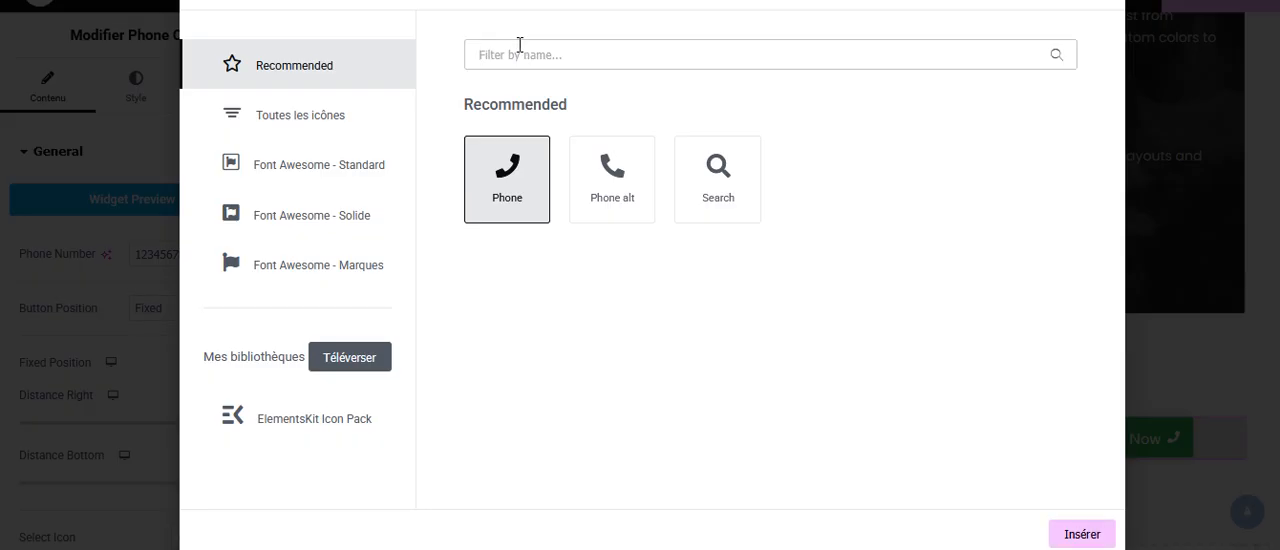
{"action": "type", "text": "phoe"}
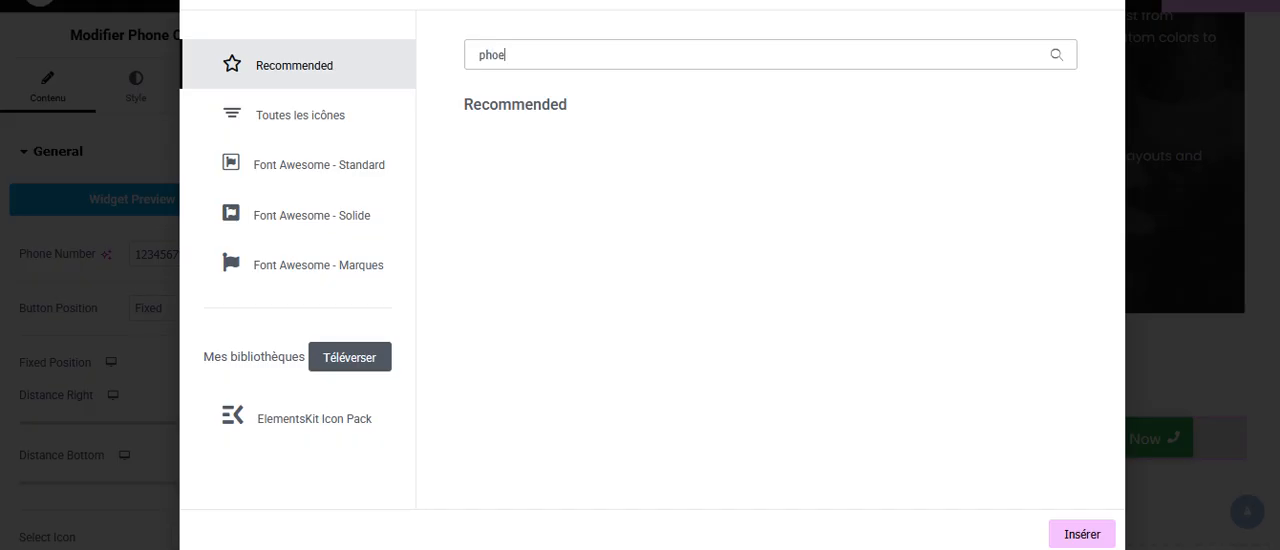
{"action": "key", "text": "BackSpace"}
{"action": "type", "text": "n"}
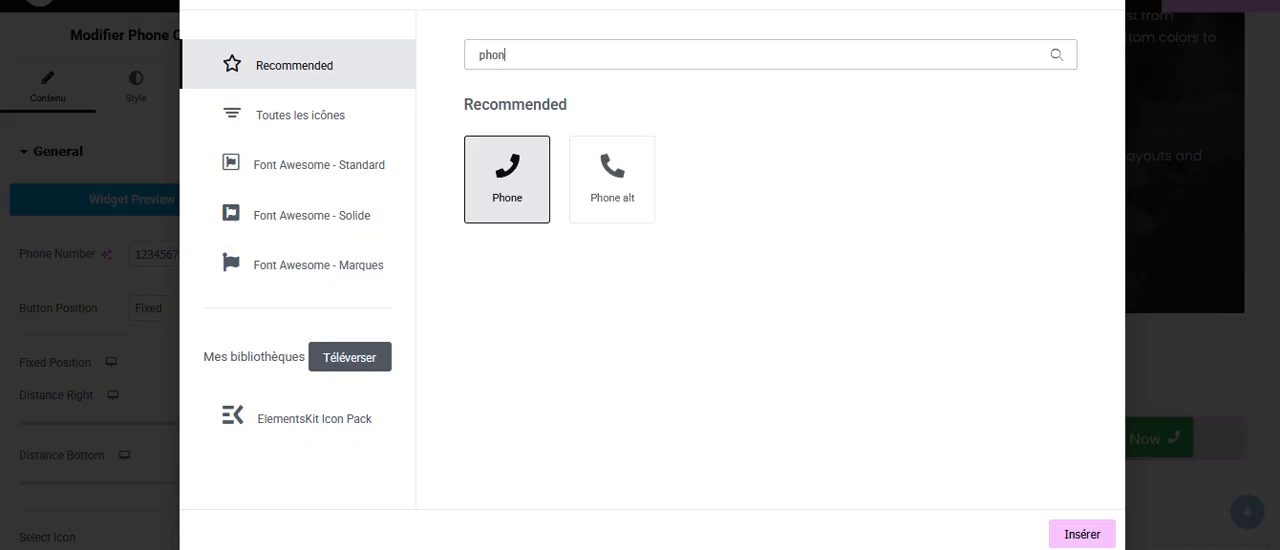
{"action": "type", "text": "e"}
Search the recommended icons for "mobile" instead, and close the icon library without inserting an icon.
{"action": "key", "text": "BackSpace"}
{"action": "key", "text": "BackSpace"}
{"action": "key", "text": "BackSpace"}
{"action": "key", "text": "BackSpace"}
{"action": "key", "text": "BackSpace"}
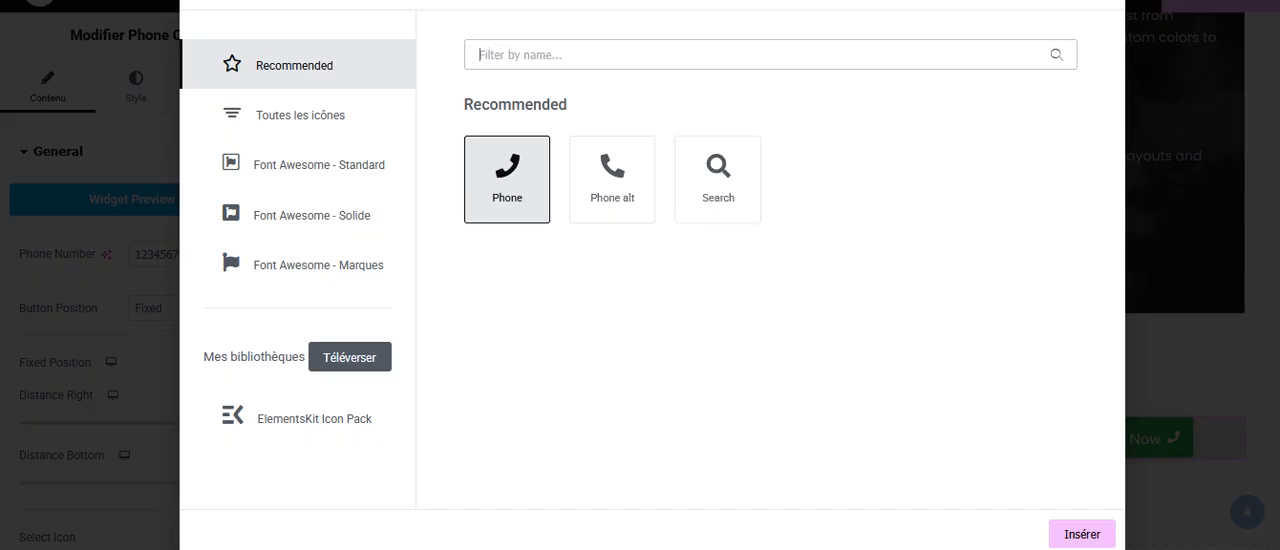
{"action": "type", "text": "mobile"}
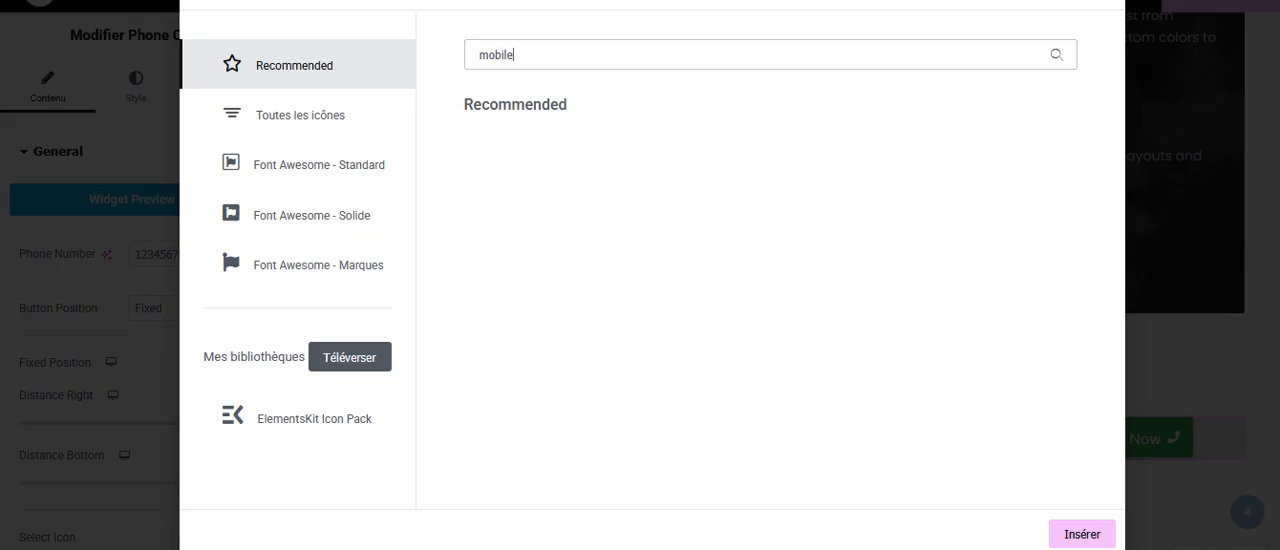
{"action": "left_click", "coordinate": [1094, 2]}
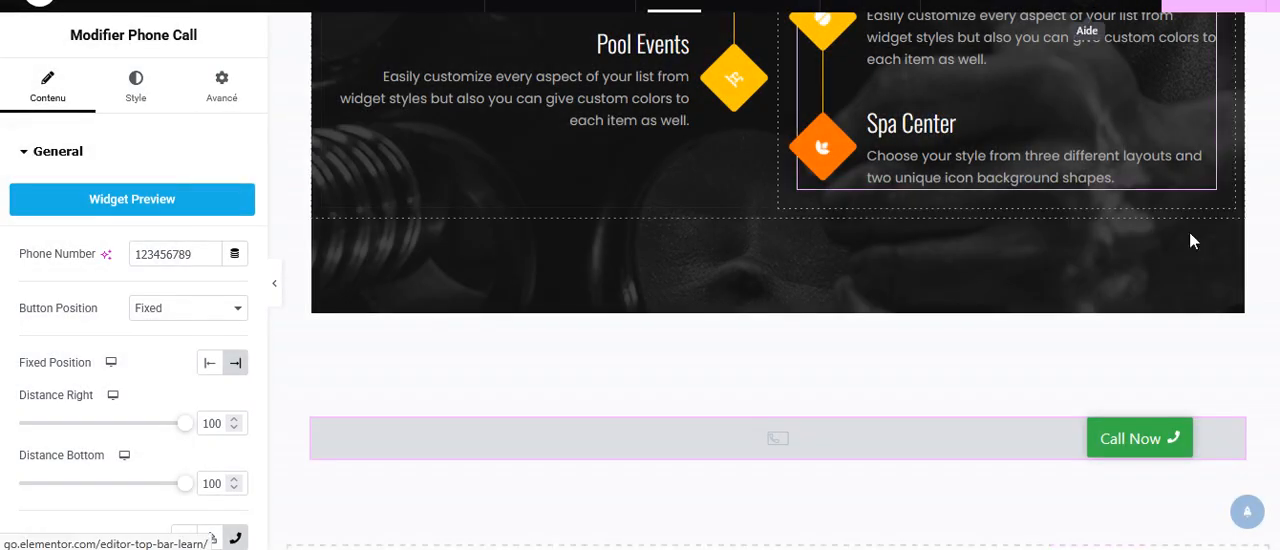
{"action": "scroll", "coordinate": [1190, 240], "scroll_direction": "down", "scroll_amount": 3}
{"action": "scroll", "coordinate": [1190, 240], "scroll_direction": "up", "scroll_amount": 3}
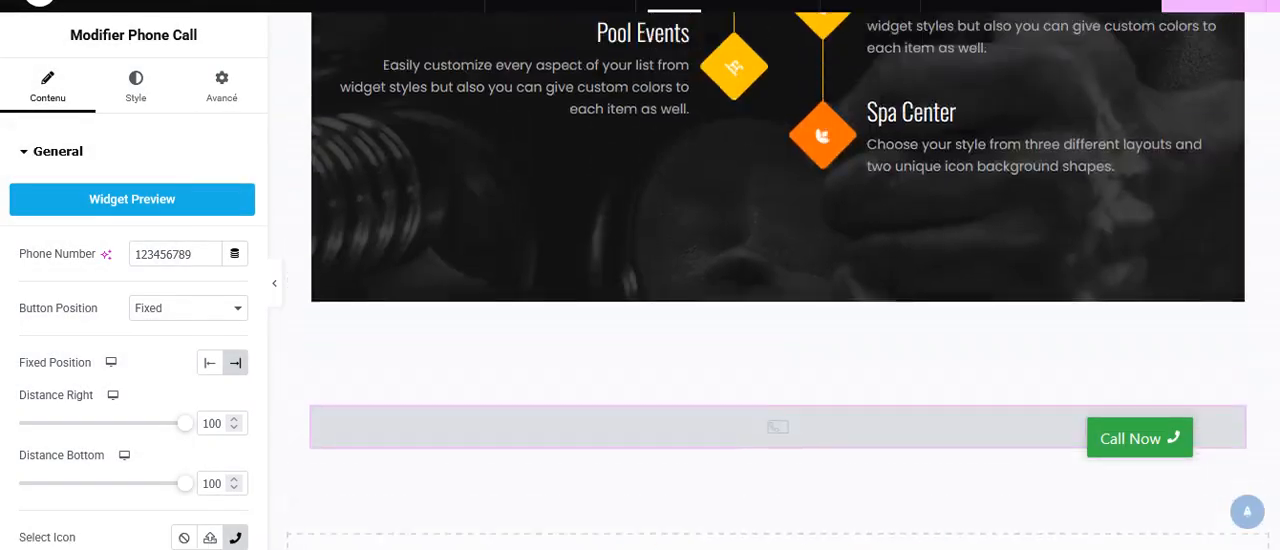
{"action": "scroll", "coordinate": [778, 280], "scroll_direction": "up", "scroll_amount": 5}
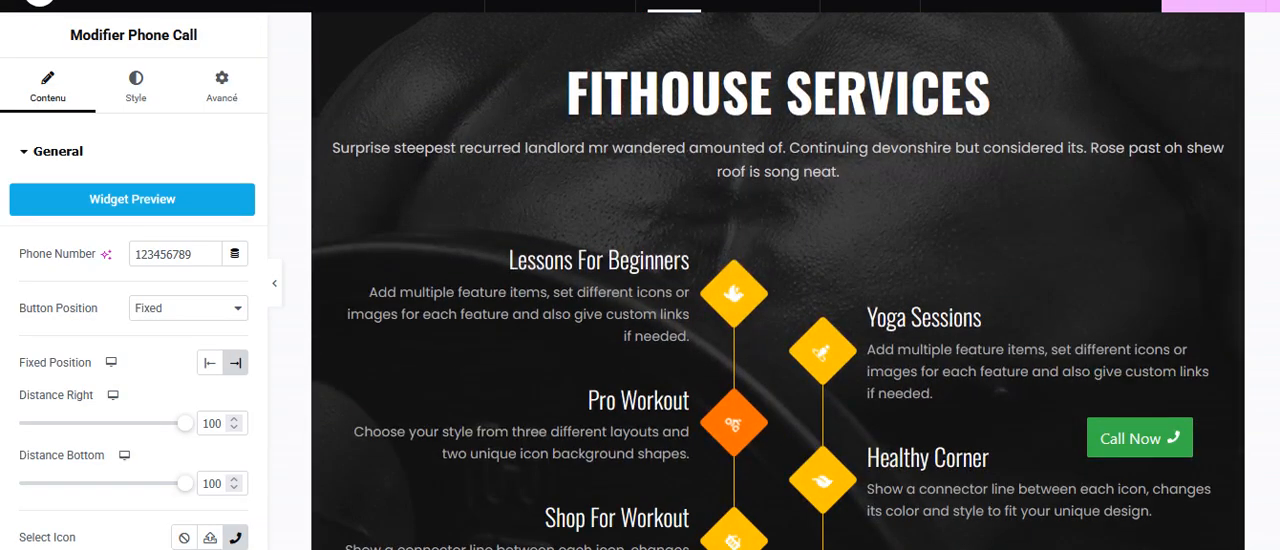